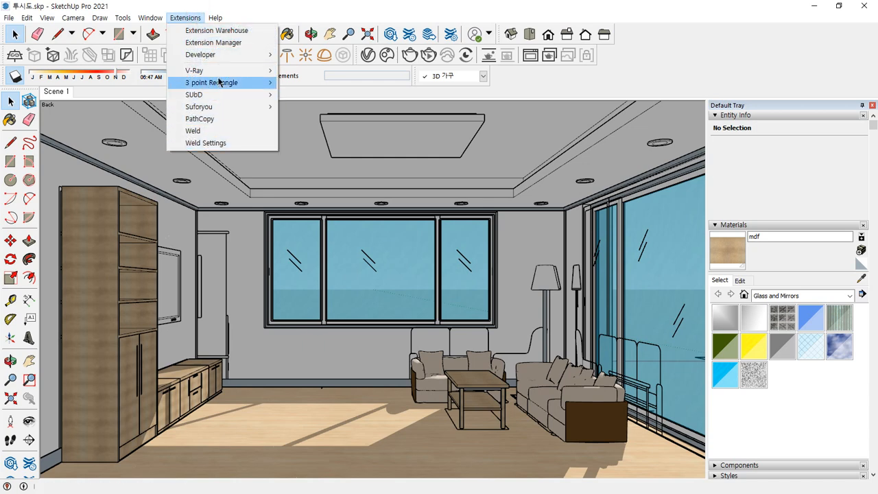
mouse_move(224, 72)
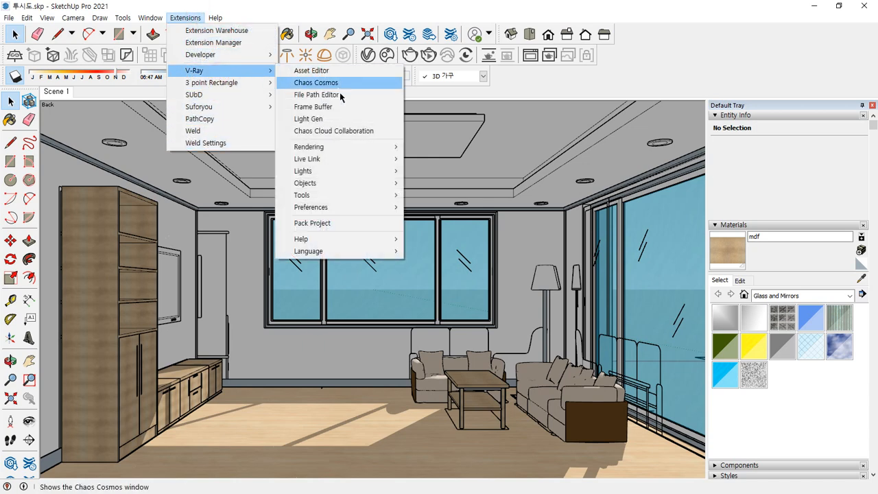
mouse_move(334, 173)
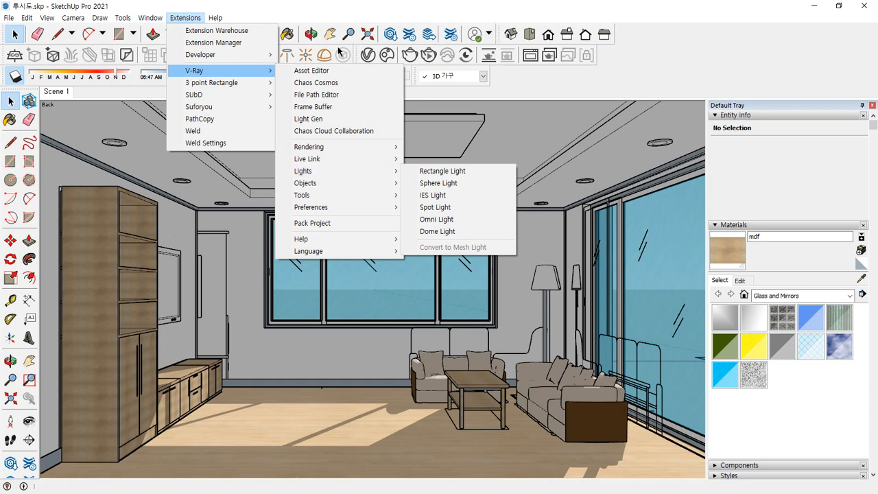
left_click(409, 10)
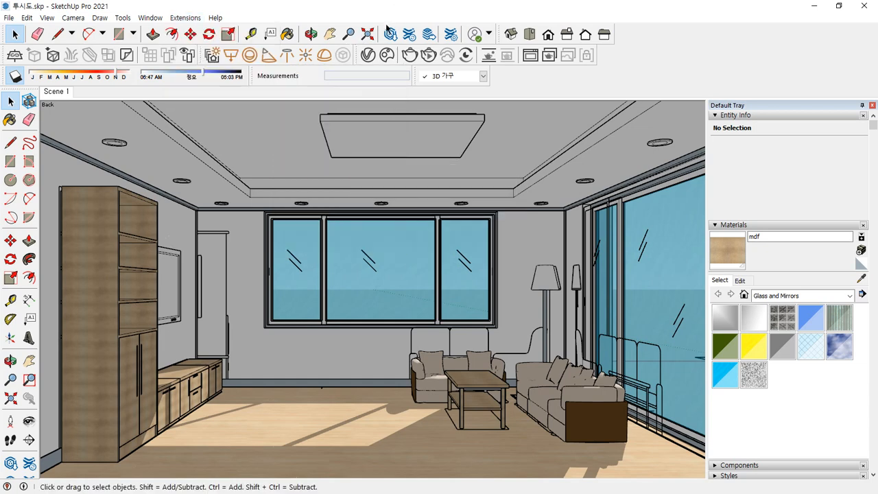
- Open the V-Ray Asset Editor and display the SunLight's parameters among the scene lights
left_click(369, 58)
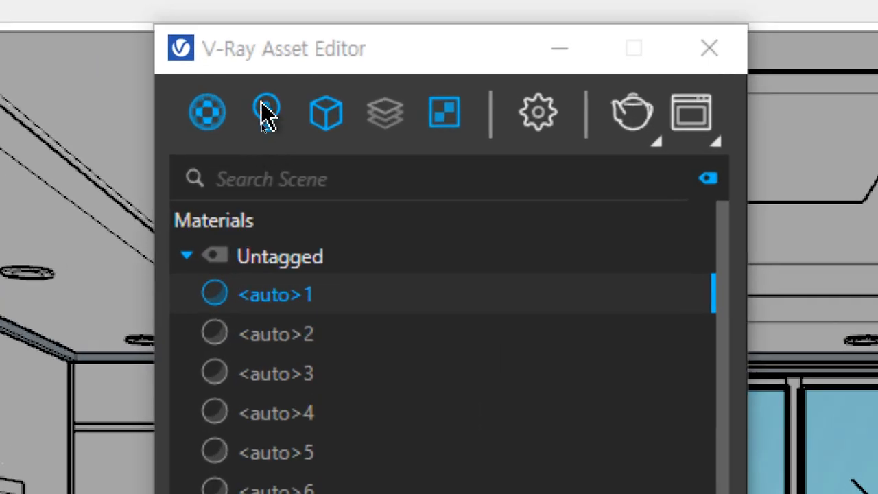
left_click(267, 117)
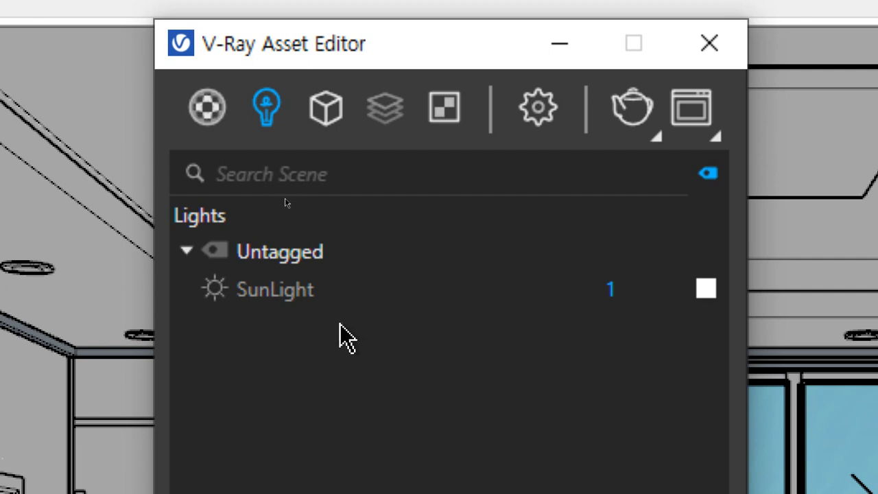
left_click(308, 311)
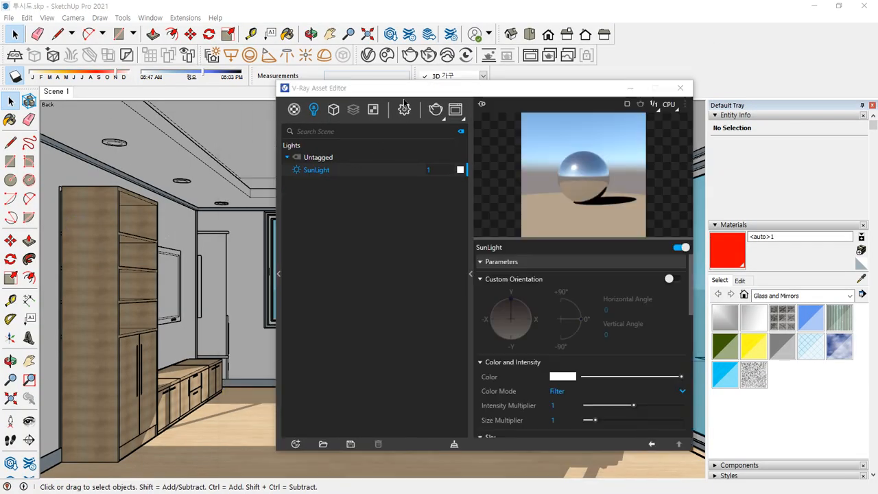
left_click_drag(419, 90, 263, 80)
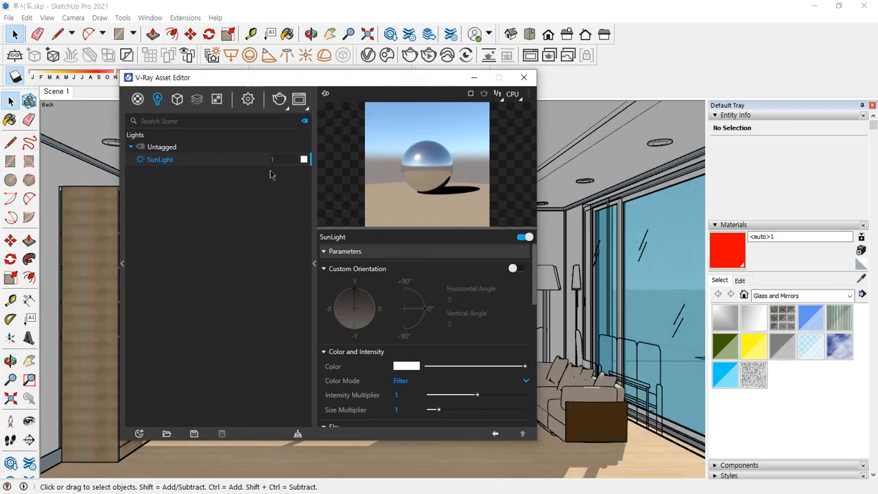
left_click_drag(384, 92, 370, 96)
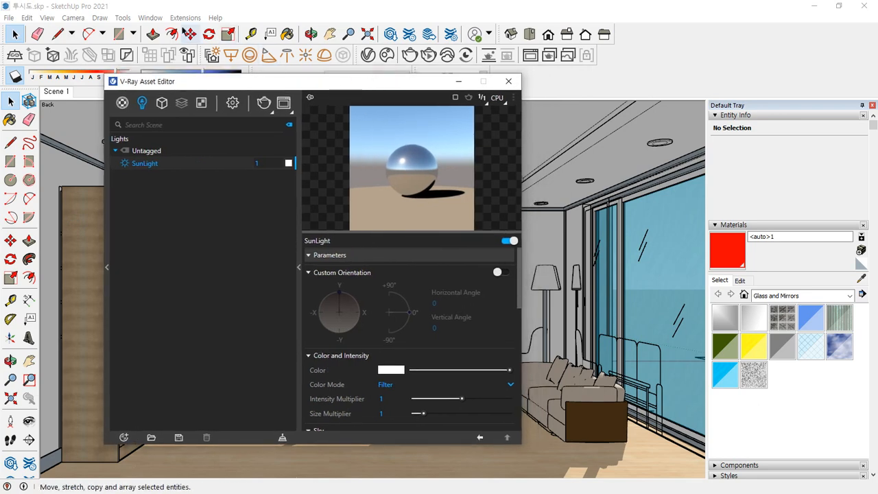
- Review the country, location, latitude and longitude in the model's manual geo-location settings, then close Model Info
left_click(149, 18)
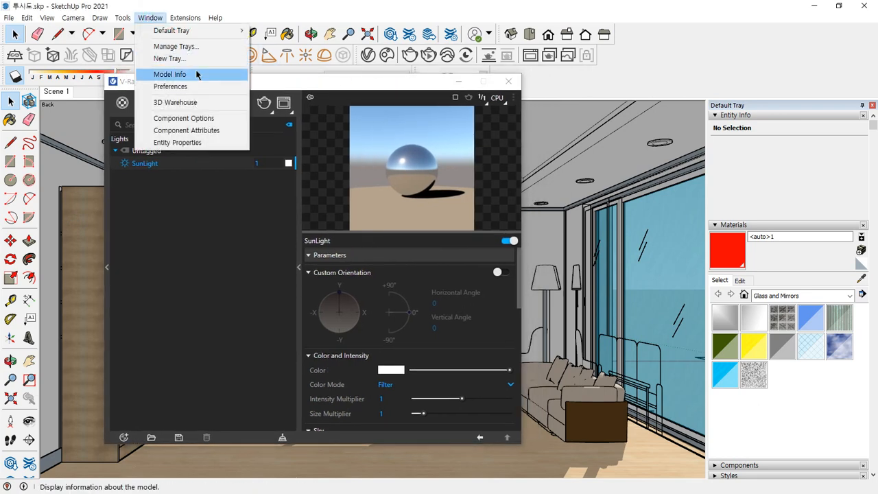
key("Escape")
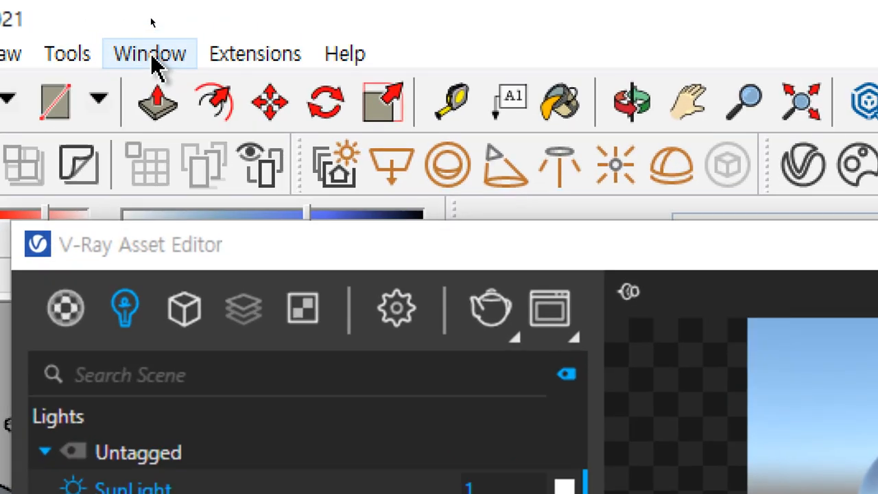
left_click(151, 18)
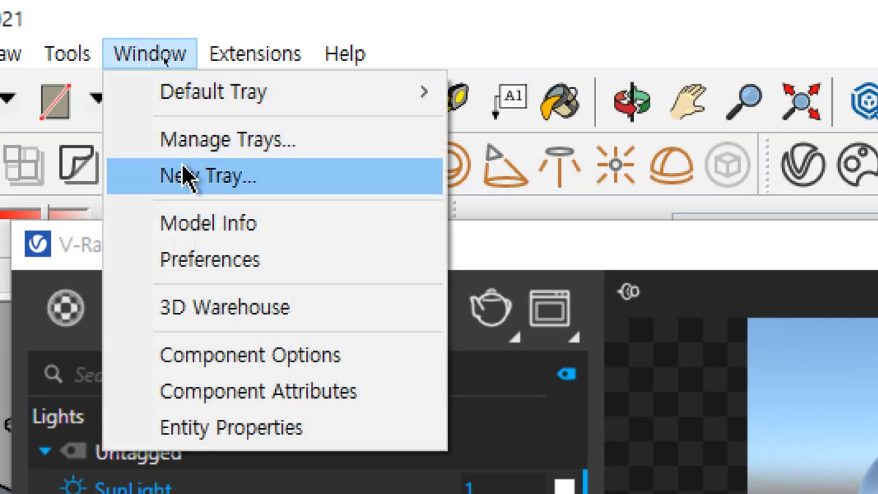
left_click(256, 228)
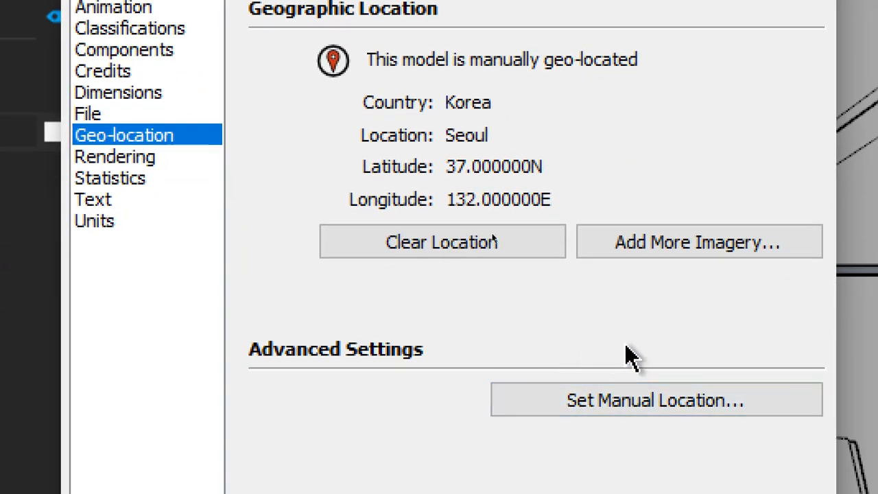
left_click(676, 405)
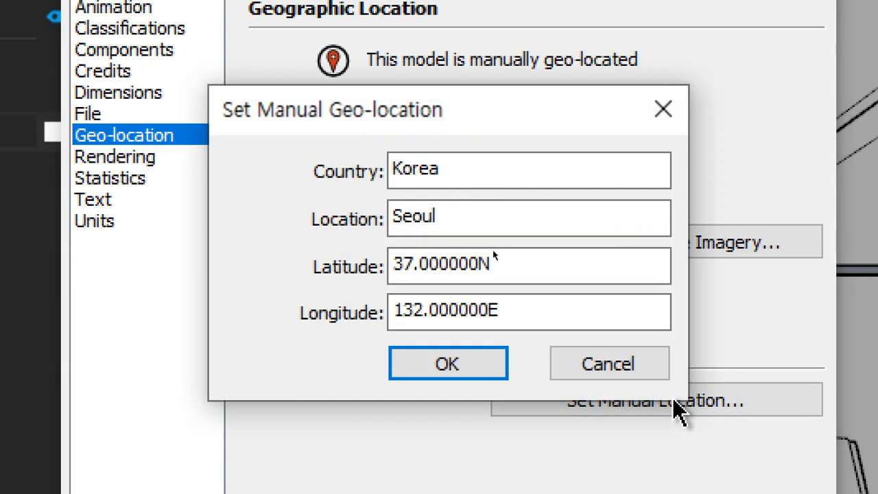
left_click_drag(527, 310, 373, 310)
left_click_drag(531, 274, 372, 269)
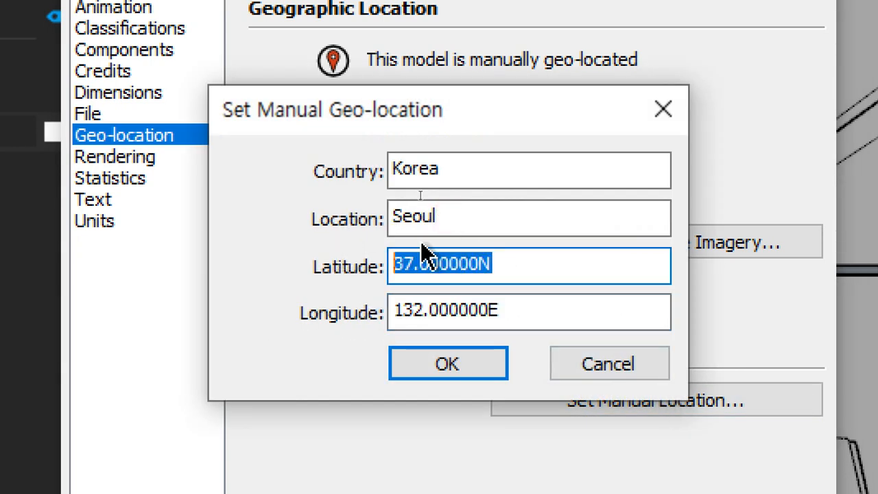
left_click(453, 219)
left_click(557, 277)
left_click(543, 298)
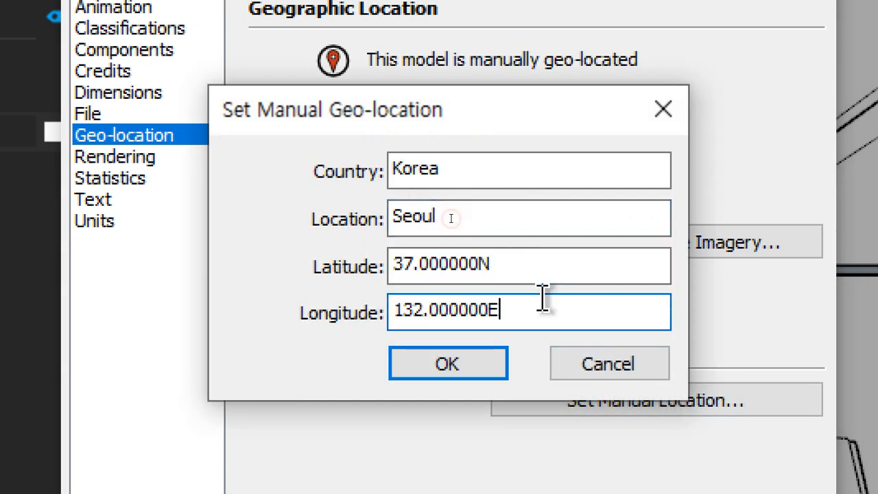
left_click(494, 363)
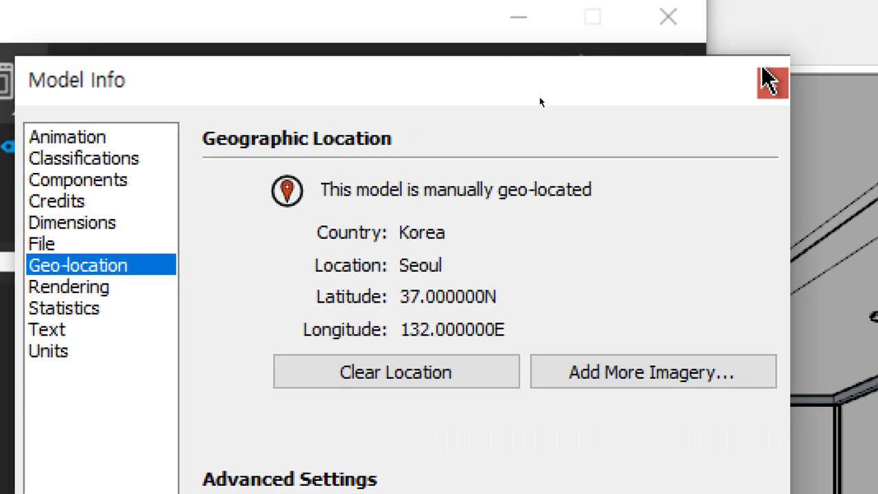
left_click(762, 77)
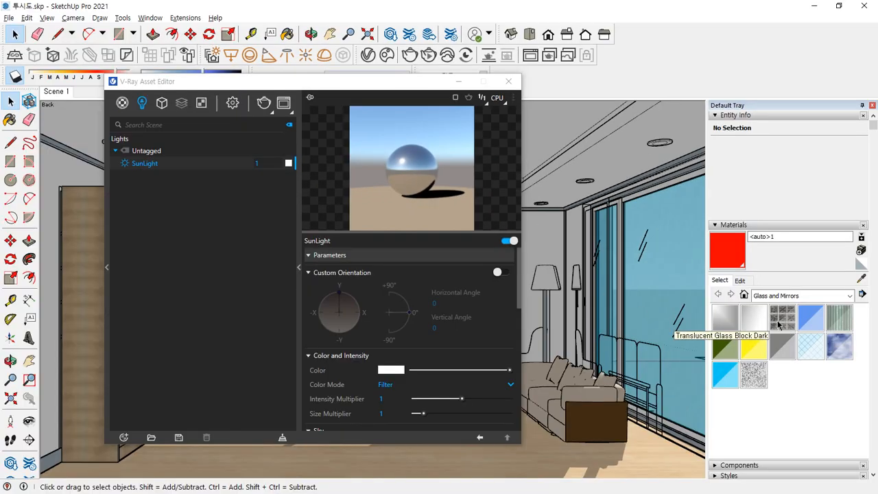
- Examine the time zone, time and date settings for the model's shadows
scroll(796, 325, "down", 3)
scroll(796, 326, "down", 3)
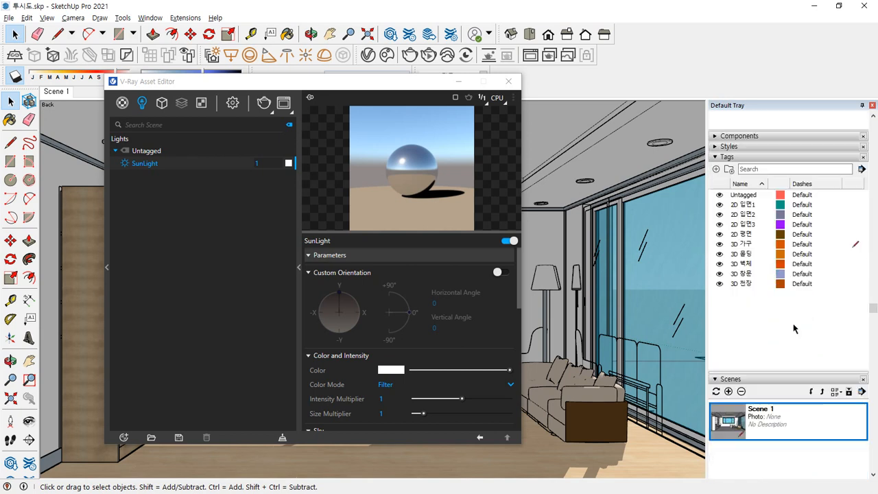
scroll(827, 329, "down", 5)
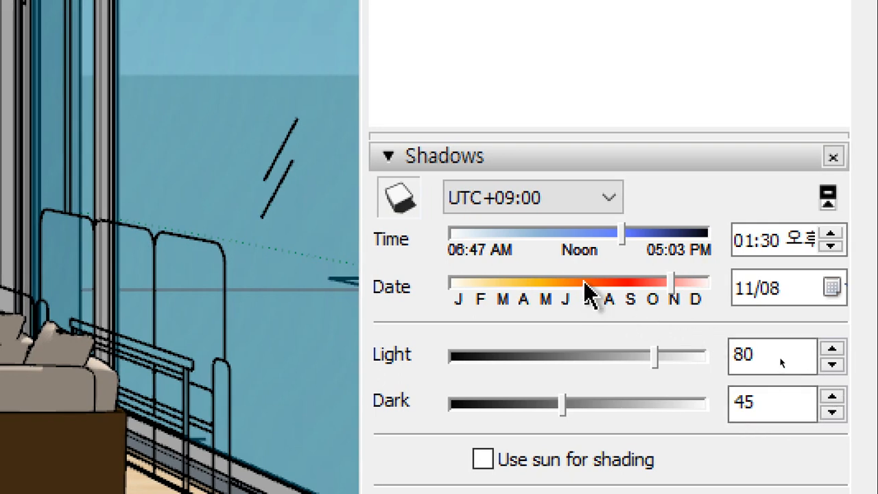
left_click_drag(600, 282, 597, 287)
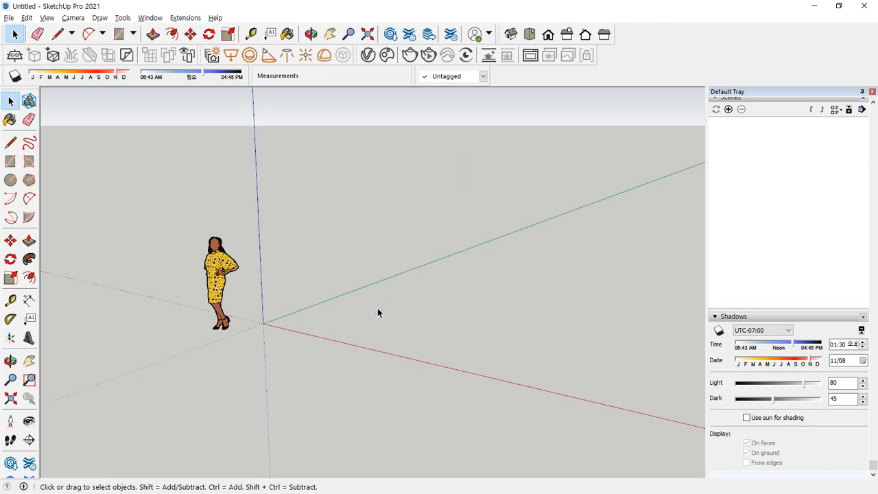
- Draw a ground rectangle of about 5556 by 8754 mm starting at the origin
key("r")
left_click(262, 324)
left_click(678, 272)
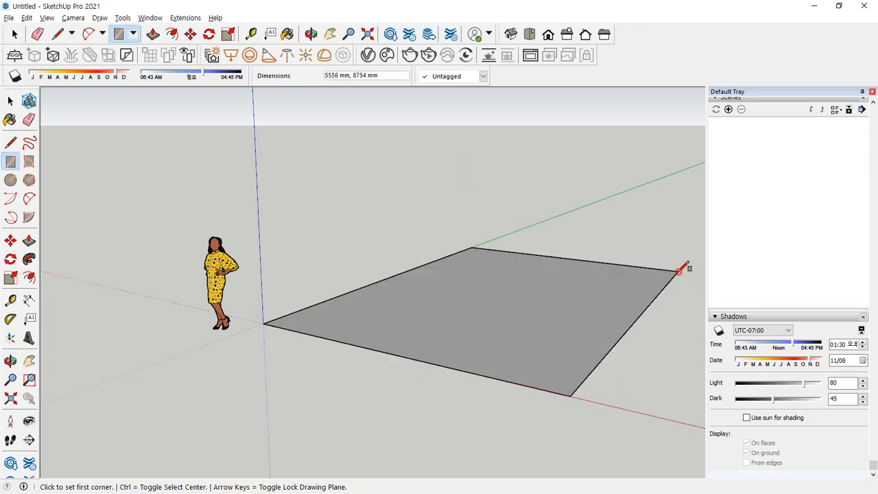
- Draw a small rectangle in the middle of the ground face and pull it up 3200 mm into a tall box
left_click(448, 303)
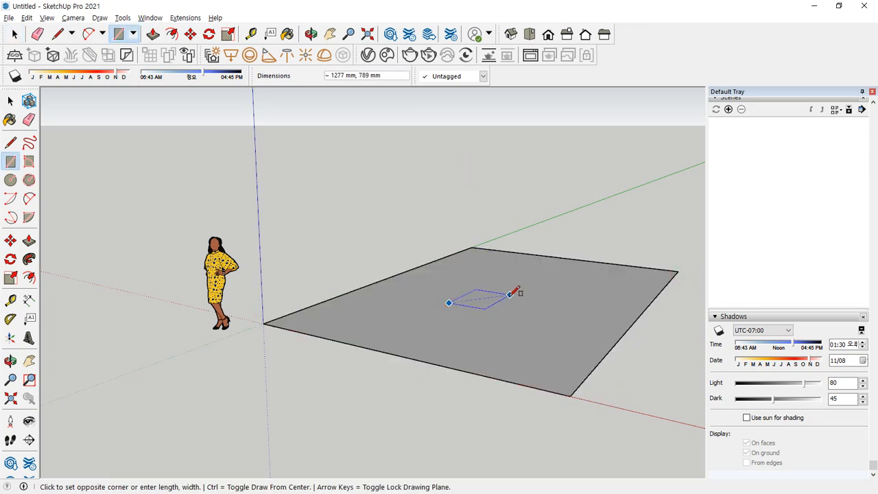
left_click(516, 291)
key("p")
left_click(496, 300)
left_click(487, 145)
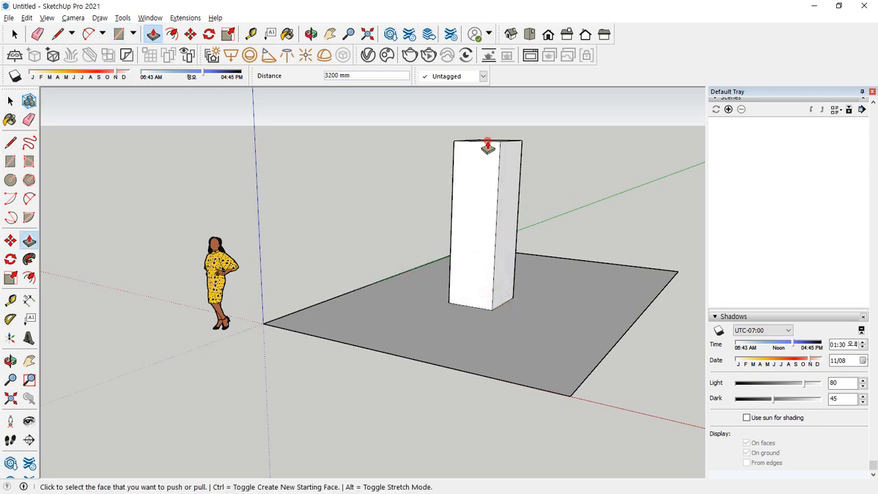
- Turn on shadow display for the box and ground
middle_click_drag(487, 145, 480, 282)
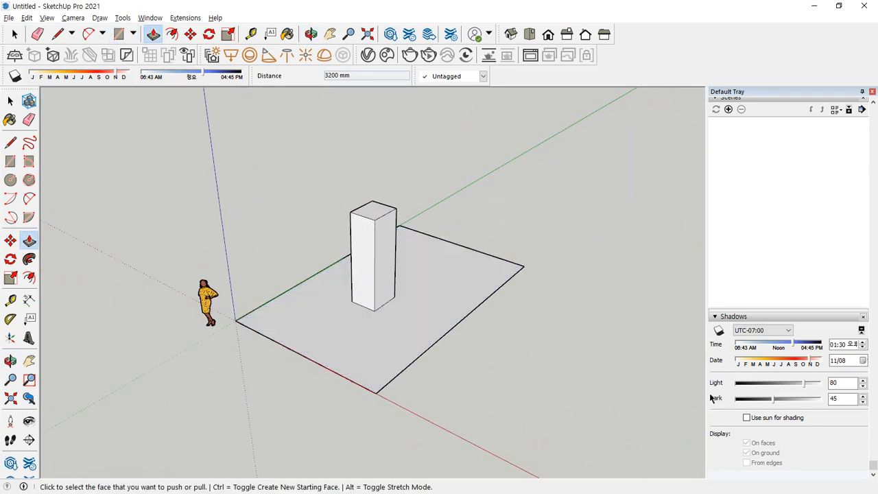
left_click(719, 330)
scroll(384, 274, "up", 4)
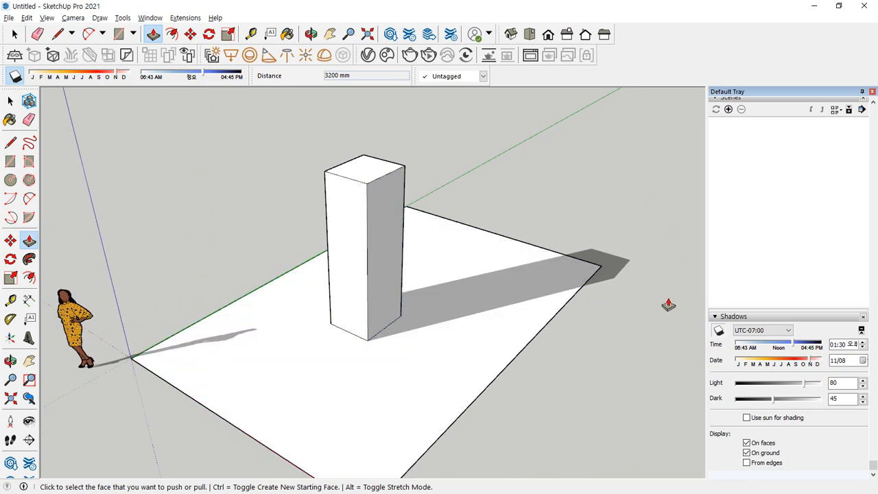
- Set the model's manual geo-location to latitude 37 and longitude 132, then close Model Info
left_click(149, 18)
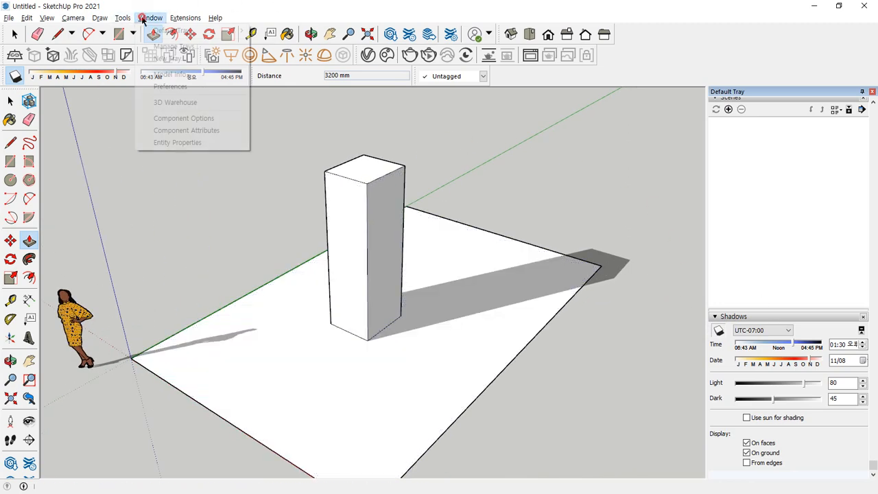
left_click(175, 76)
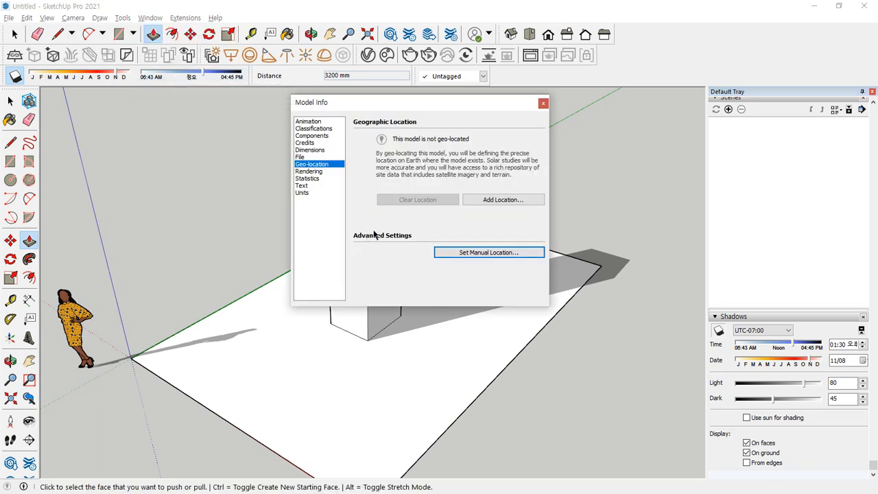
left_click(485, 254)
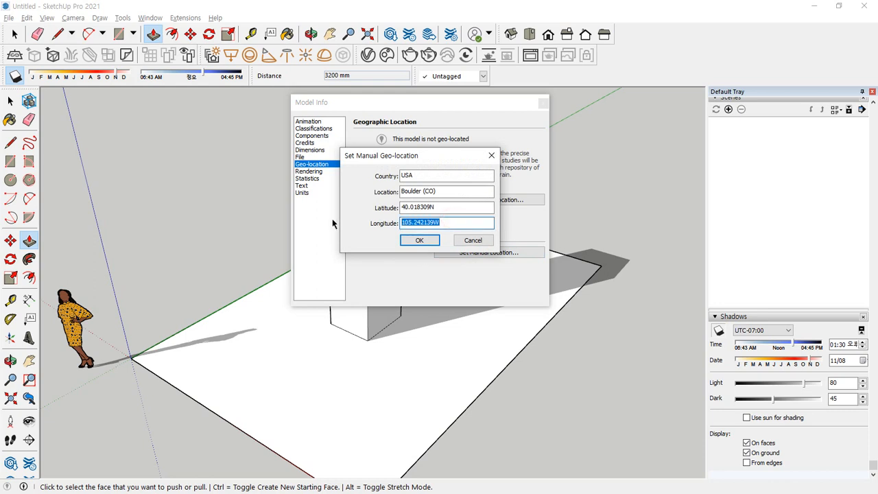
type("132")
key("shift+Tab")
type("37")
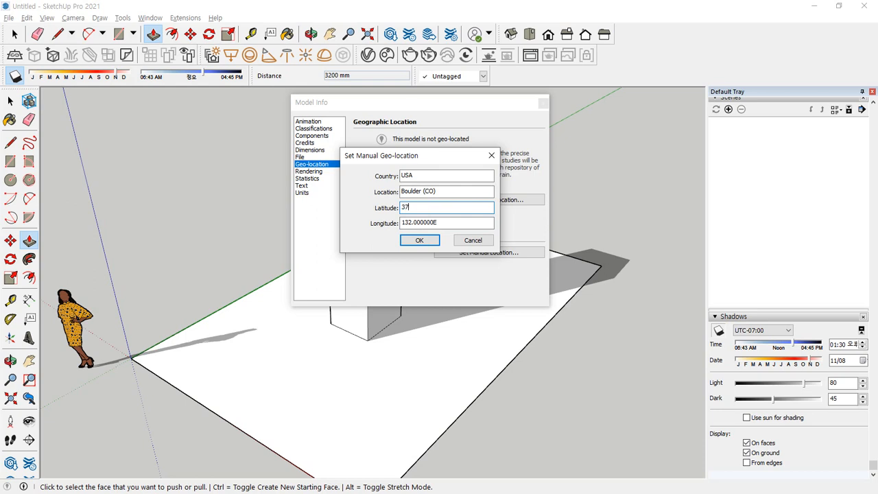
key("Tab")
left_click(418, 240)
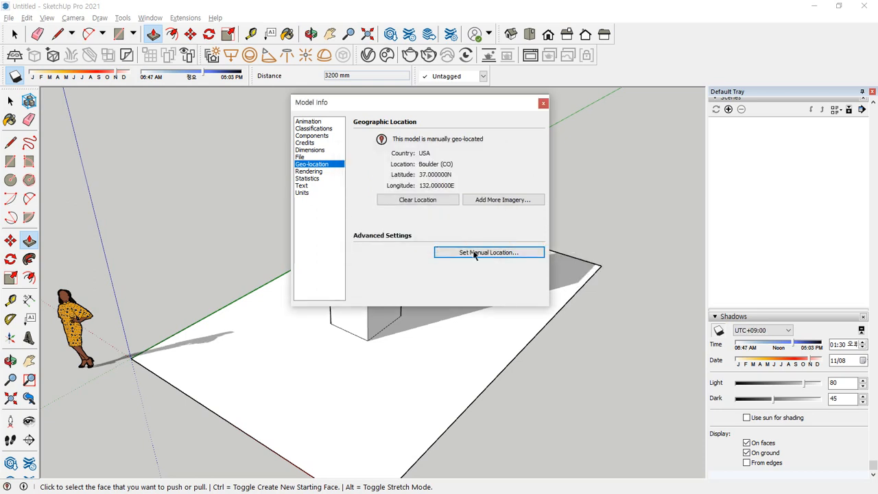
left_click(542, 104)
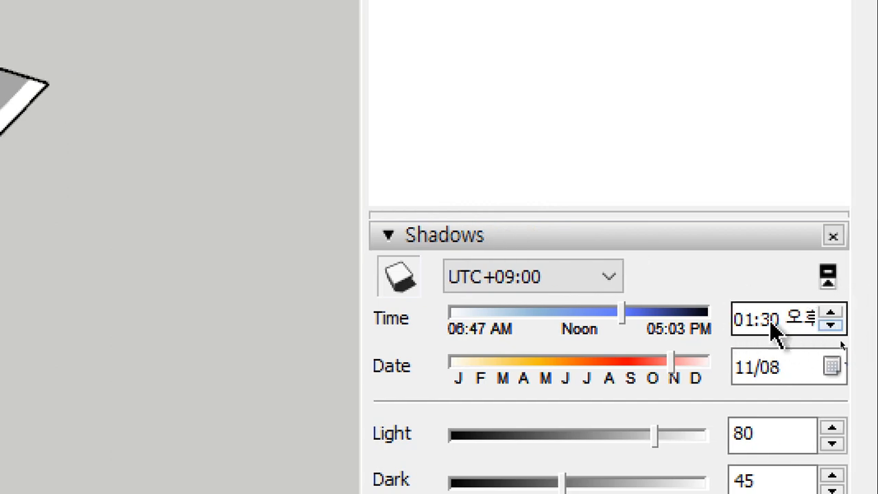
- Set the shadow date to 08/01
mouse_move(580, 370)
left_mouse_down()
mouse_move(584, 360)
mouse_move(608, 363)
mouse_move(605, 370)
left_mouse_up()
left_click(772, 367)
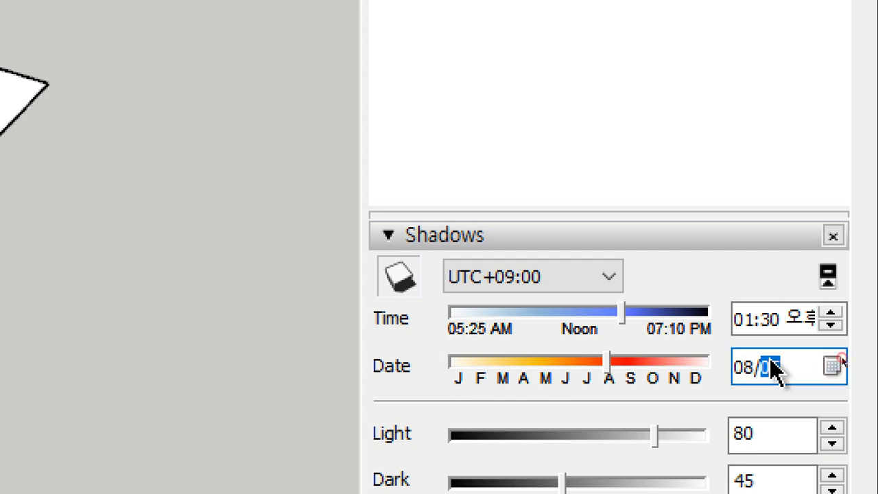
type("01")
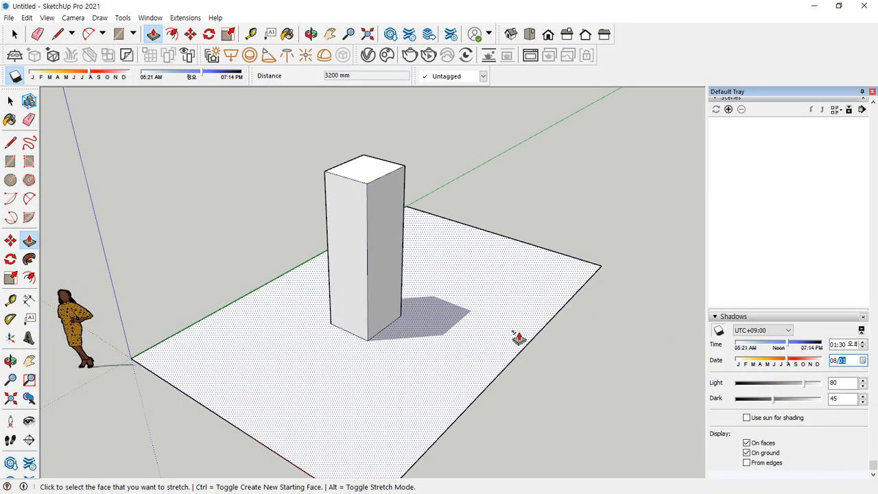
mouse_move(453, 358)
left_mouse_down()
mouse_move(367, 297)
mouse_move(490, 323)
mouse_move(439, 358)
left_mouse_up()
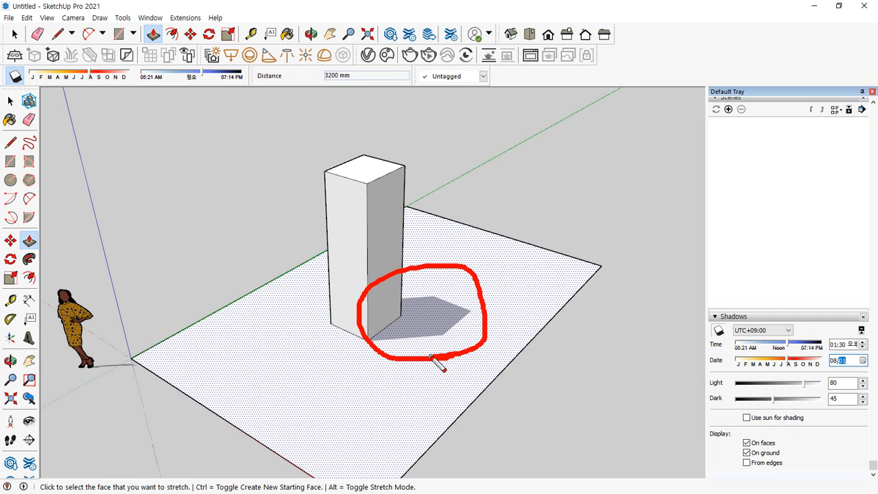
mouse_move(798, 428)
left_mouse_down()
mouse_move(748, 420)
mouse_move(721, 344)
mouse_move(850, 384)
mouse_move(801, 442)
left_mouse_up()
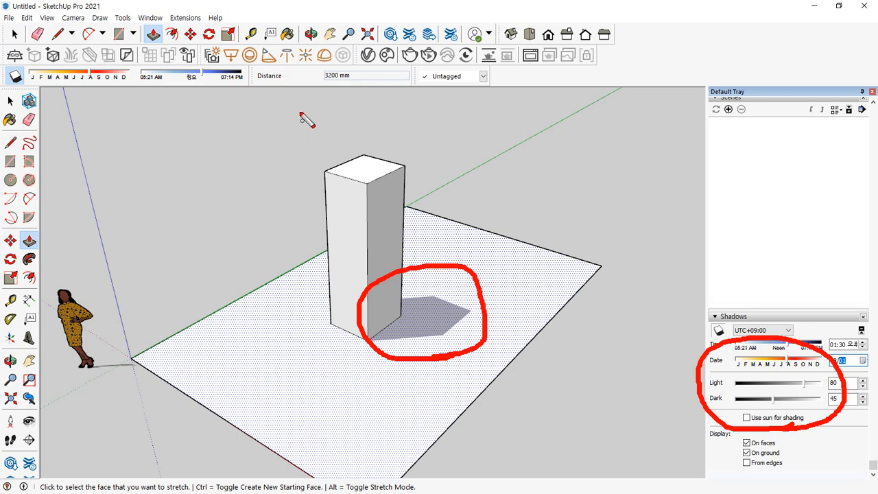
- Open the V-Ray Asset Editor on the SunLight settings
left_click(368, 55)
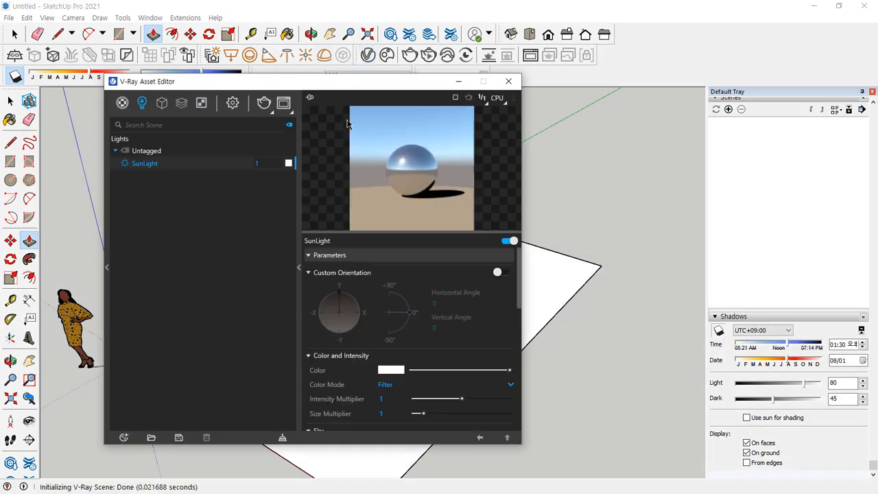
left_click_drag(116, 178, 234, 178)
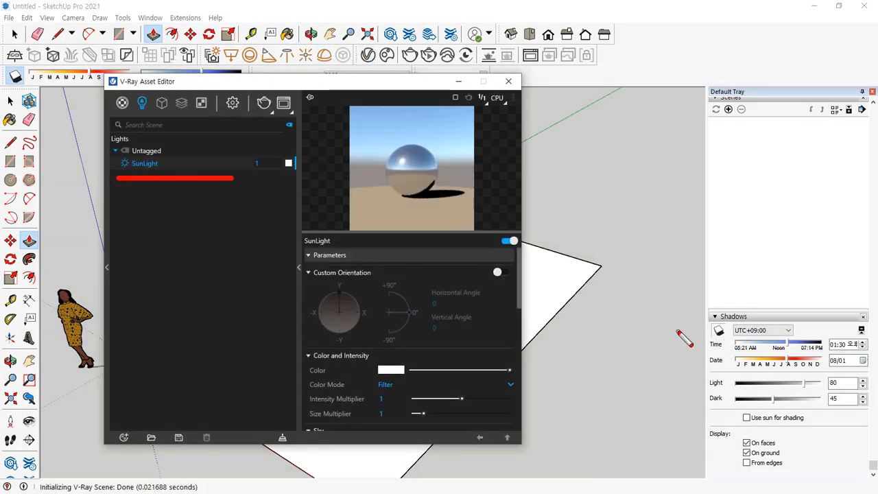
mouse_move(788, 422)
left_mouse_down()
mouse_move(733, 344)
mouse_move(813, 394)
mouse_move(733, 398)
left_mouse_up()
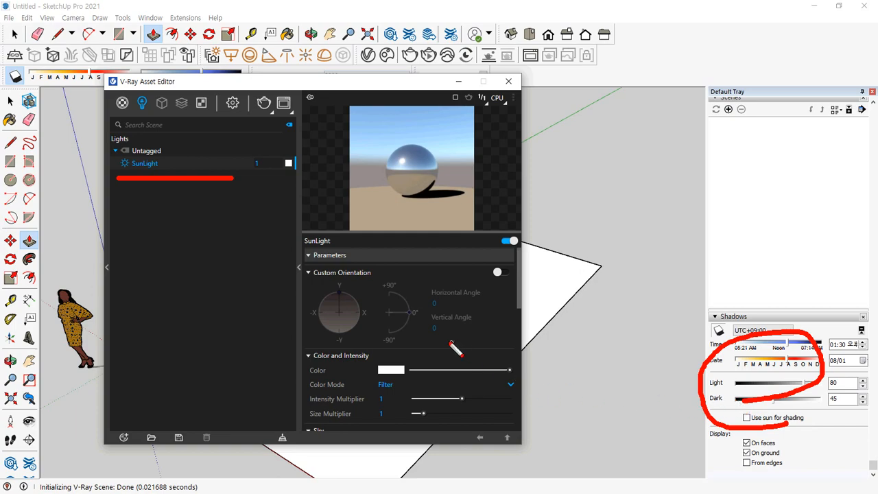
key("Escape")
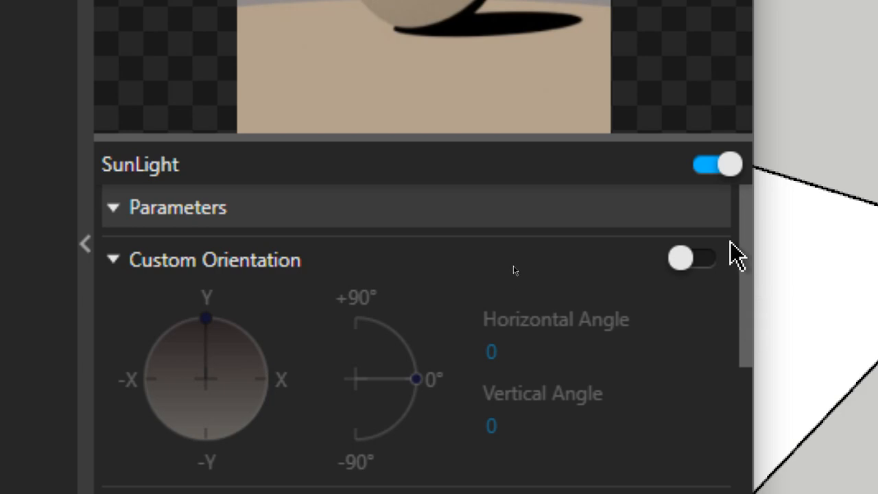
- Enable SunLight's Custom Orientation and aim the sun at a horizontal angle of about 135.5 and a vertical angle of about 71.5
left_click(698, 267)
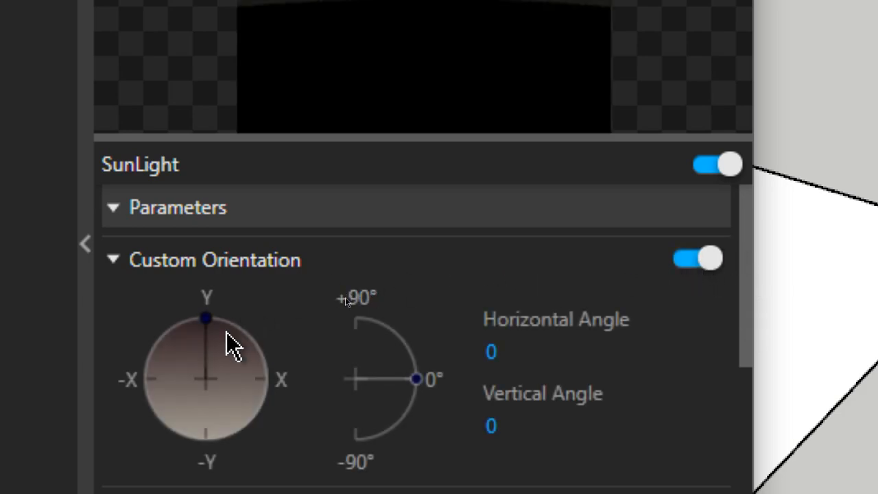
left_click_drag(229, 343, 242, 356)
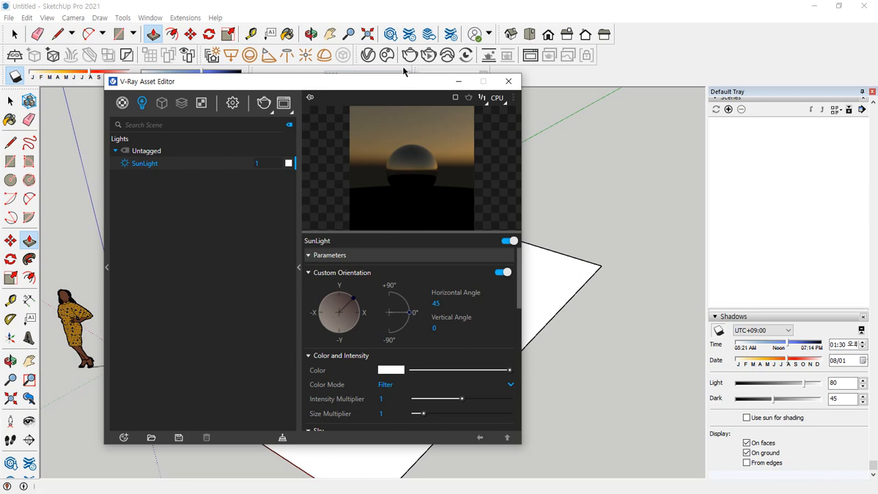
left_click_drag(402, 79, 155, 78)
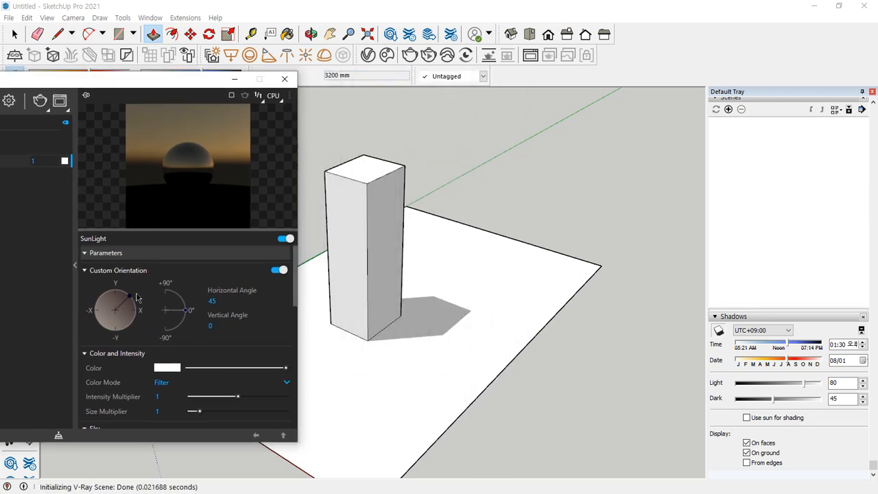
left_click_drag(129, 296, 132, 331)
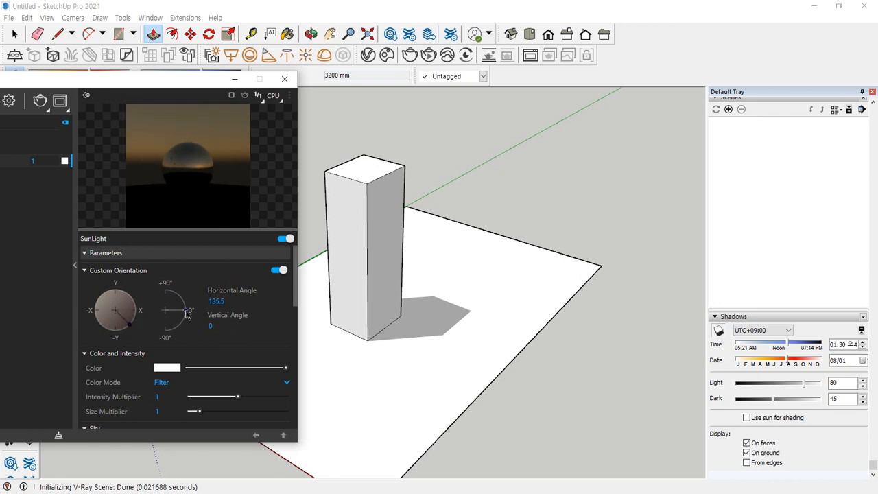
left_click_drag(187, 311, 173, 286)
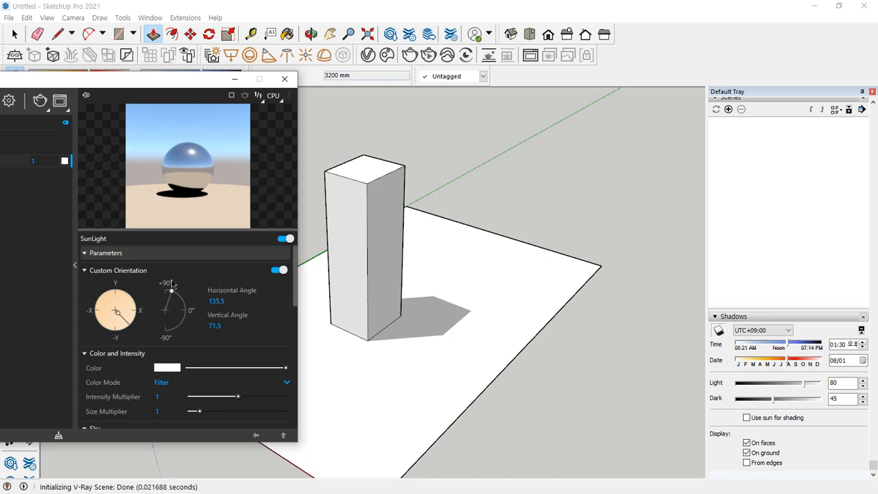
- Render the box with the custom sun direction and move the frame buffer out of the way
left_click(410, 55)
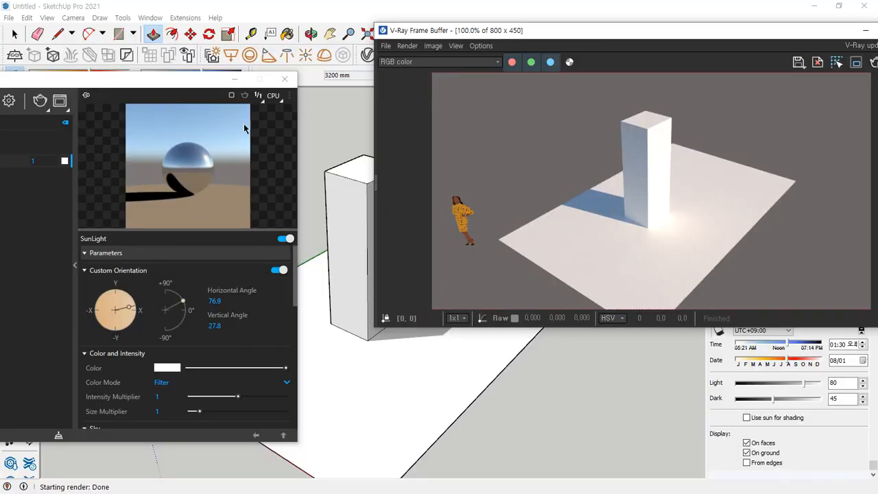
left_click_drag(707, 24, 417, 68)
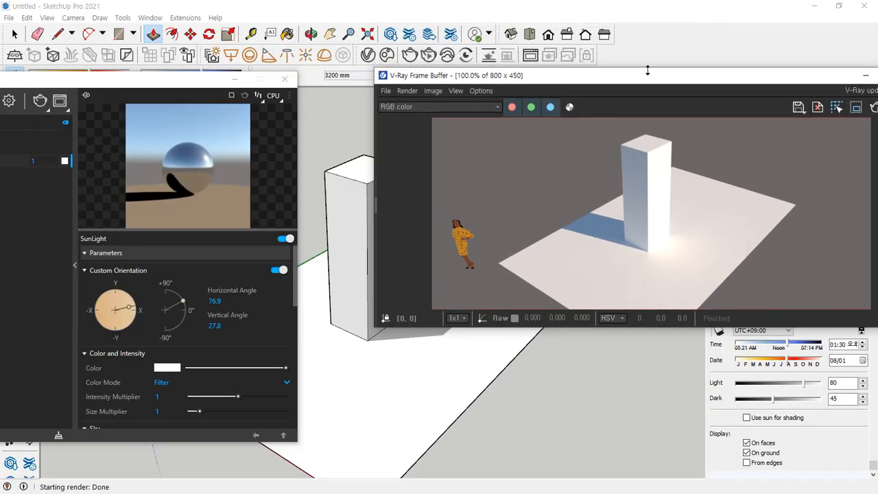
left_click_drag(648, 79, 877, 80)
- Turn SunLight's horizontal angle to about 115.7 and render the box again
left_click_drag(137, 89, 640, 77)
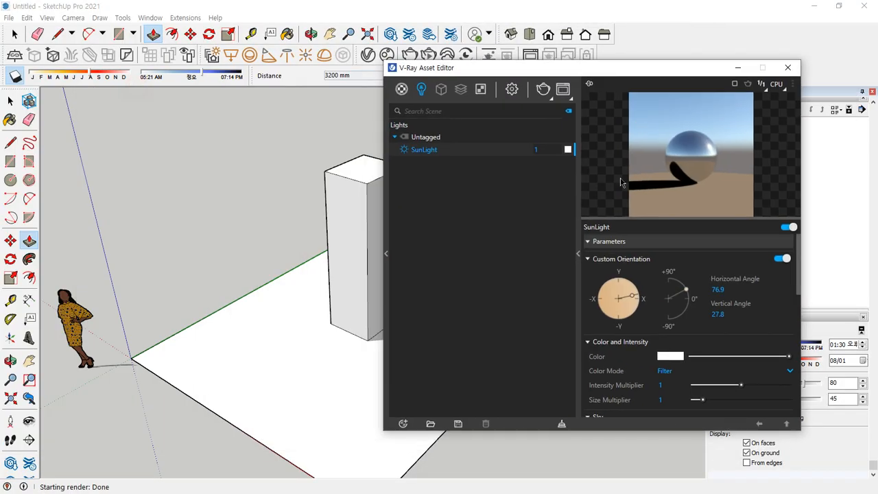
left_click_drag(648, 306, 618, 268)
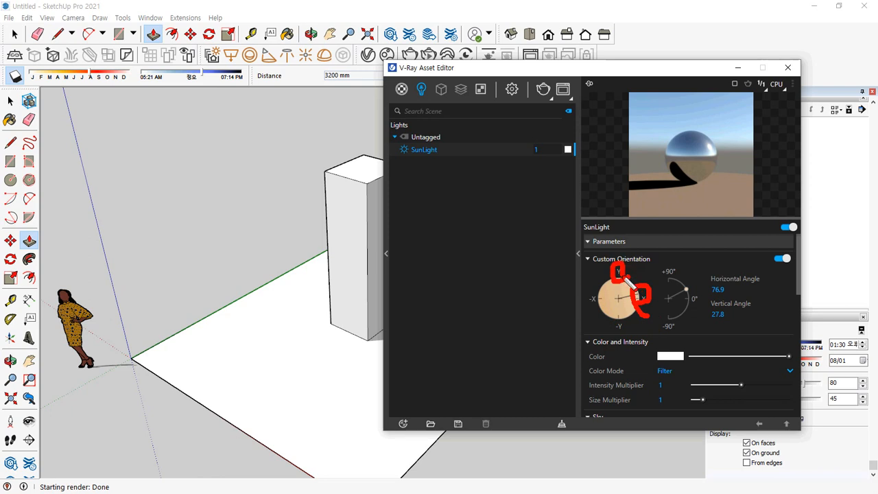
mouse_move(146, 357)
left_mouse_down()
mouse_move(243, 420)
mouse_move(216, 432)
left_mouse_up()
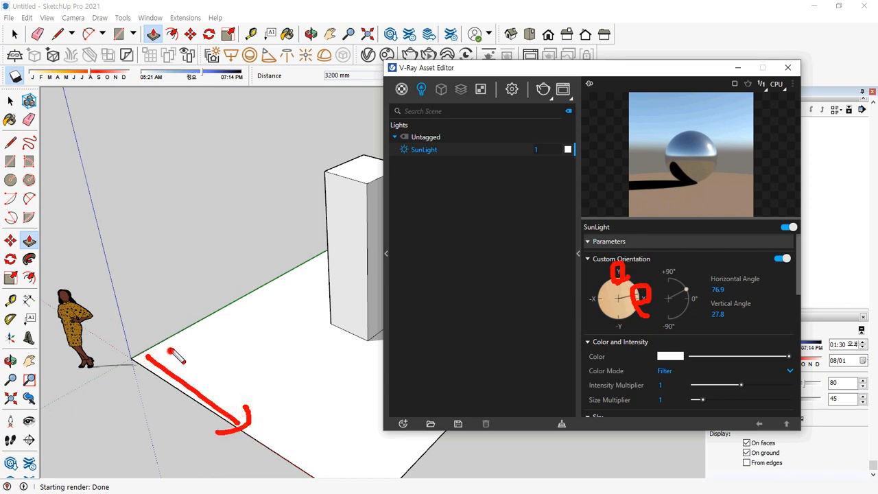
mouse_move(176, 353)
left_mouse_down()
mouse_move(237, 287)
mouse_move(216, 276)
left_mouse_up()
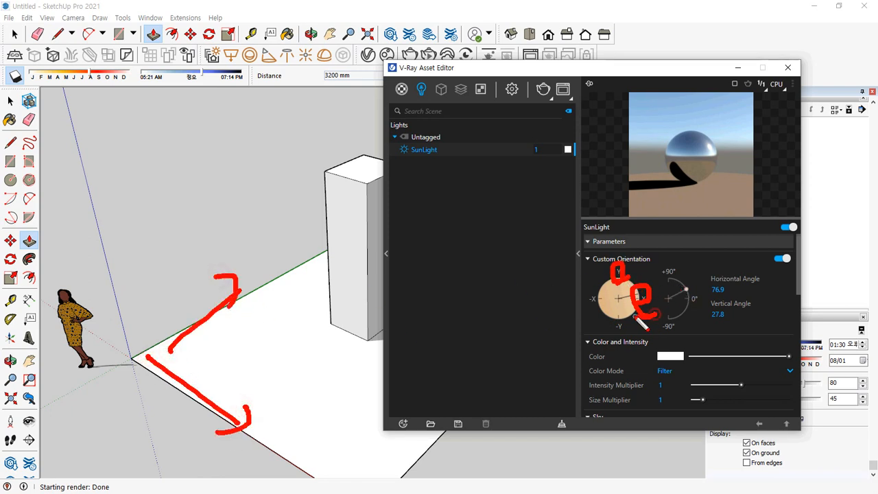
key("Escape")
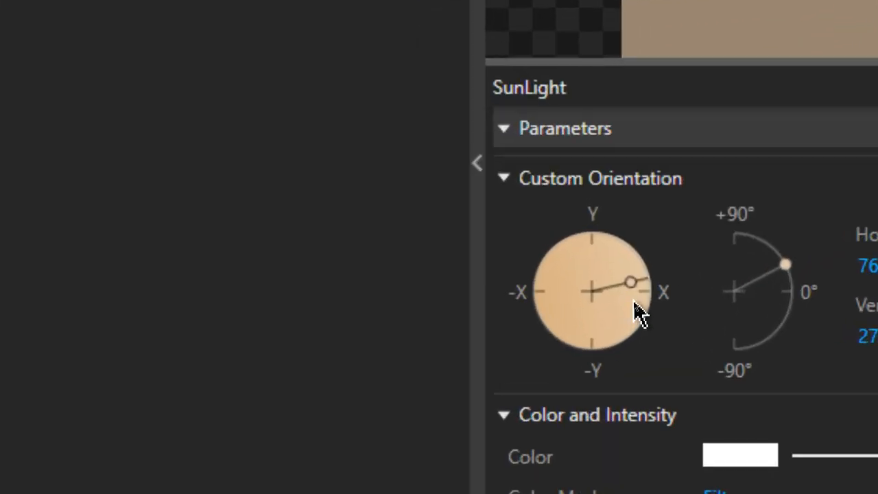
left_click_drag(641, 288, 639, 310)
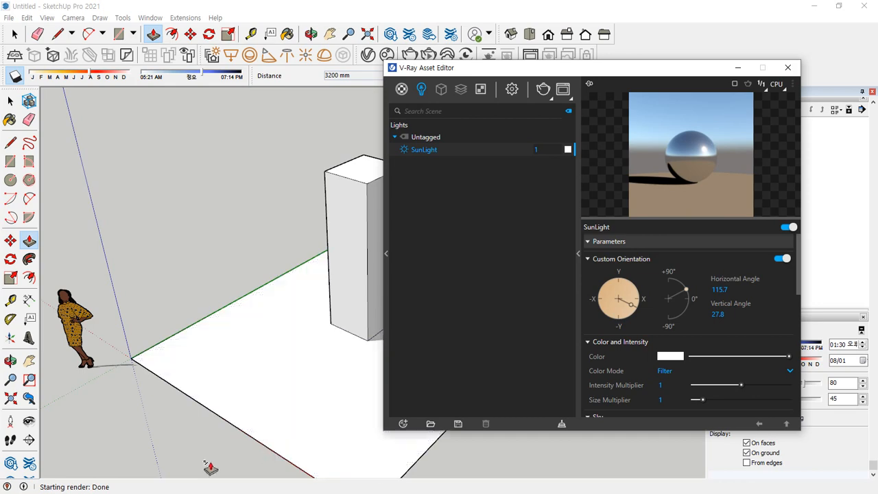
mouse_move(198, 478)
left_mouse_down()
mouse_move(207, 349)
mouse_move(238, 355)
left_mouse_up()
key("Escape")
left_click(543, 90)
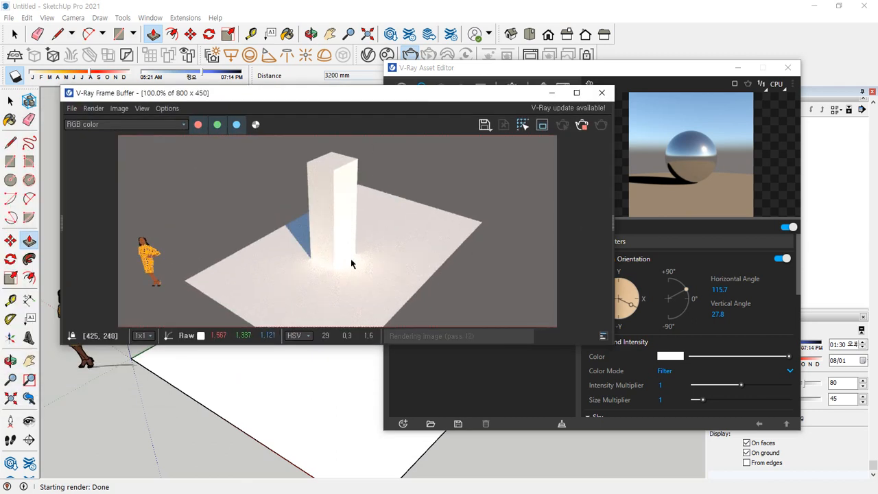
mouse_move(343, 292)
left_mouse_down()
mouse_move(304, 195)
mouse_move(341, 184)
mouse_move(354, 315)
mouse_move(293, 201)
mouse_move(328, 195)
left_mouse_up()
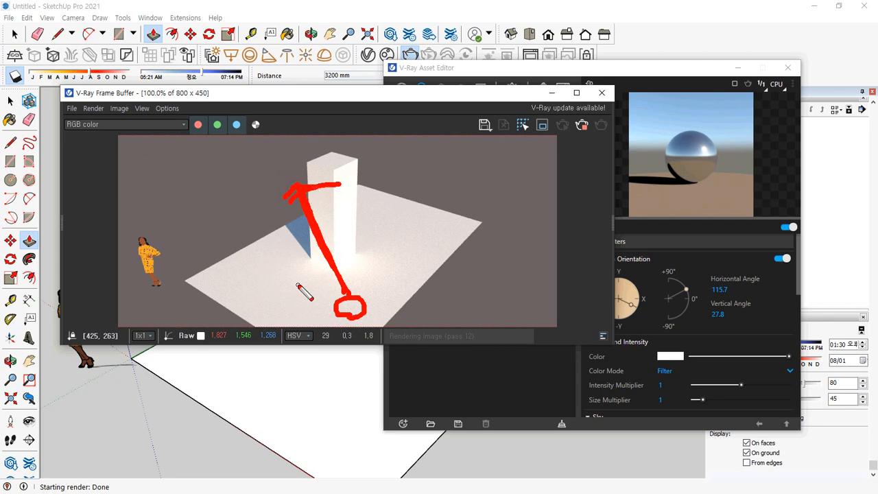
key("Escape")
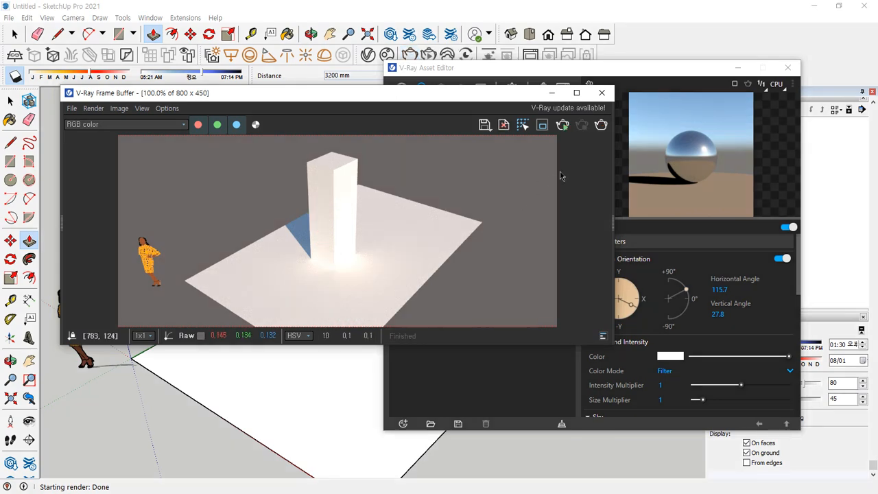
- Set SunLight's vertical angle to about 59.6 and horizontal angle to about 59.6, and re-render the box
left_click_drag(518, 95, 0, 103)
left_click_drag(686, 289, 679, 282)
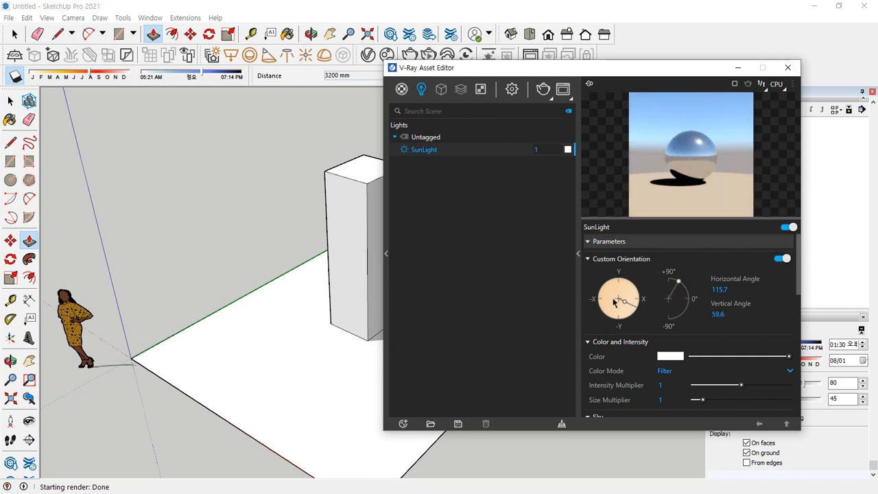
left_click_drag(642, 309, 642, 292)
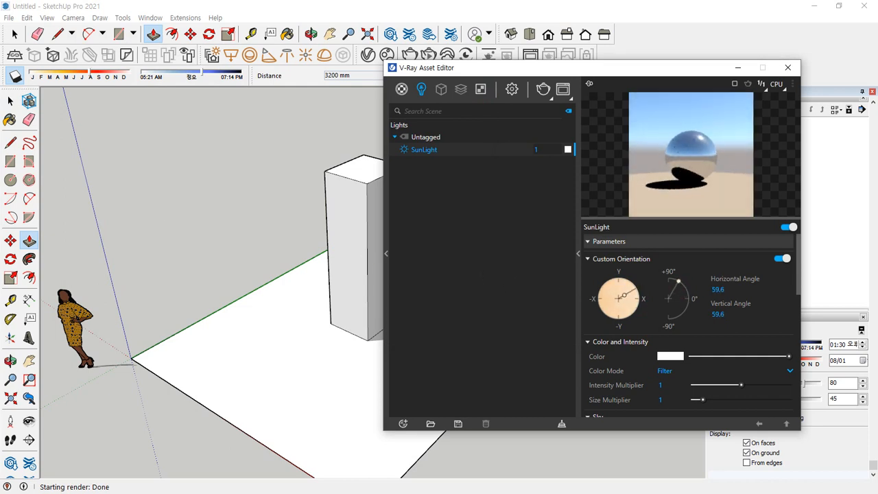
left_click_drag(0, 94, 0, 94)
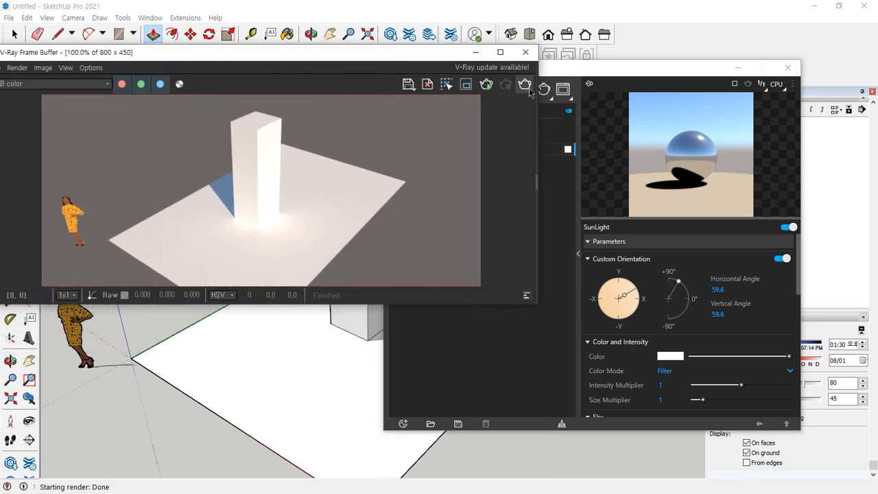
left_click(525, 85)
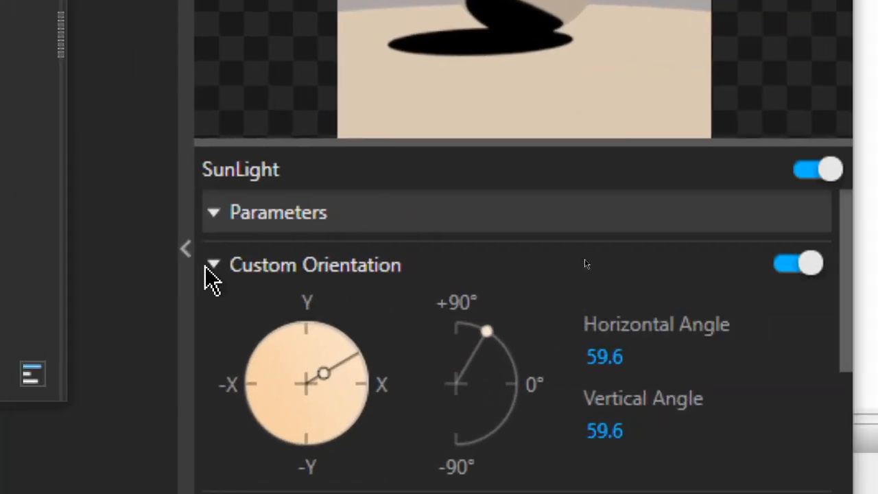
- Collapse SunLight's Custom Orientation section and turn the option off
left_click(213, 266)
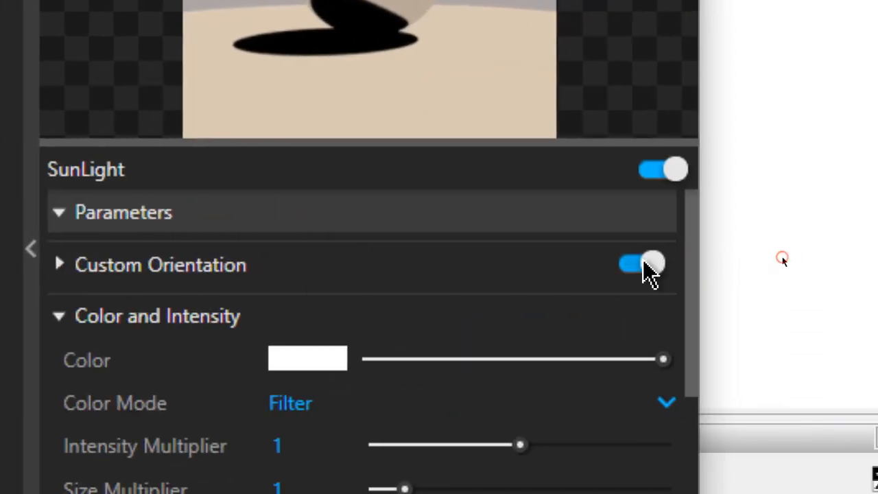
left_click(646, 267)
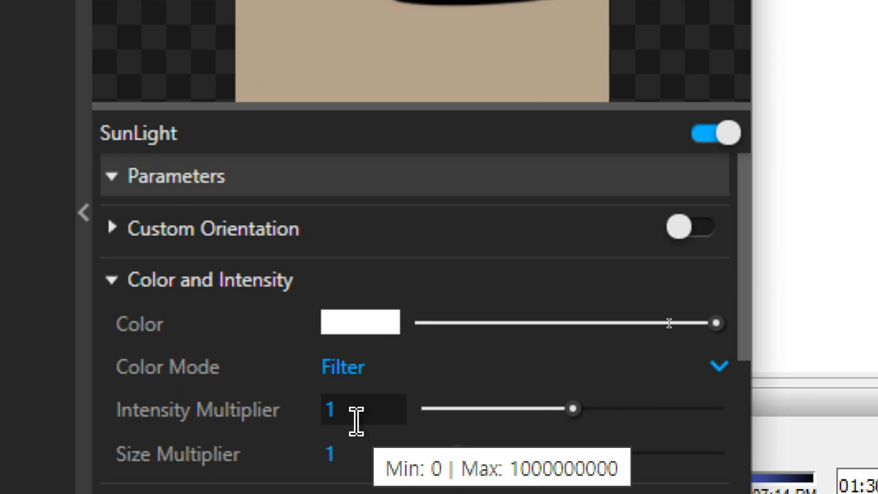
double_click(329, 409)
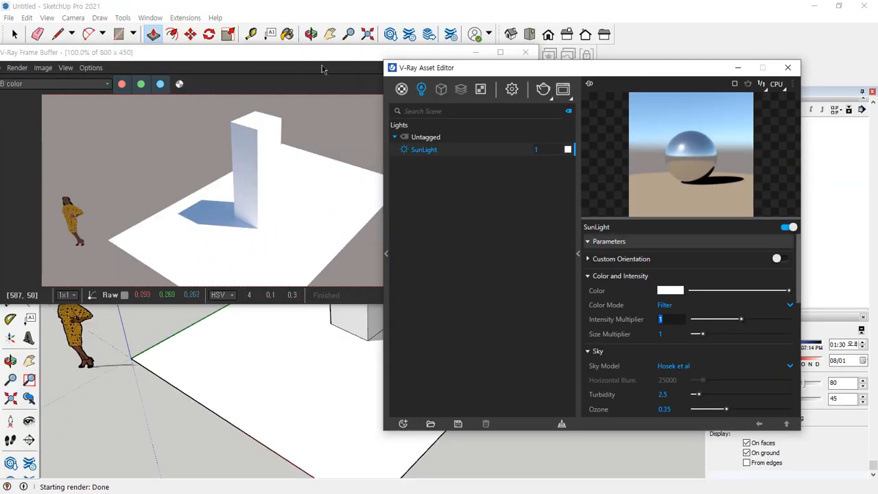
- Re-render the box and mark a render region over the left part of the box and ground face
left_click(296, 53)
left_click_drag(277, 53, 271, 53)
left_click(504, 84)
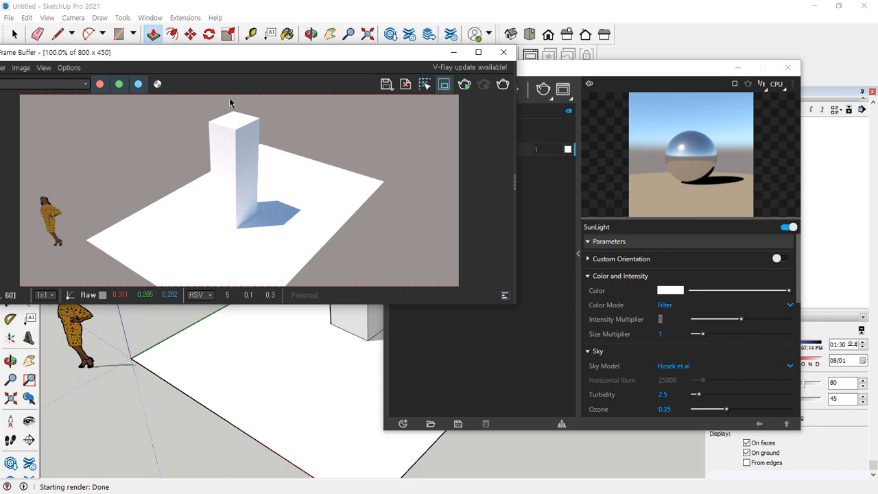
left_click_drag(230, 219, 171, 97)
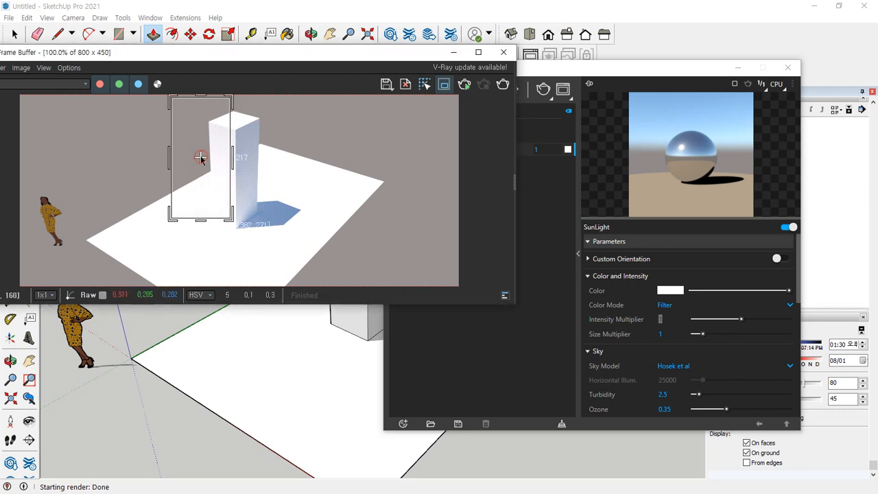
left_click_drag(172, 218, 92, 288)
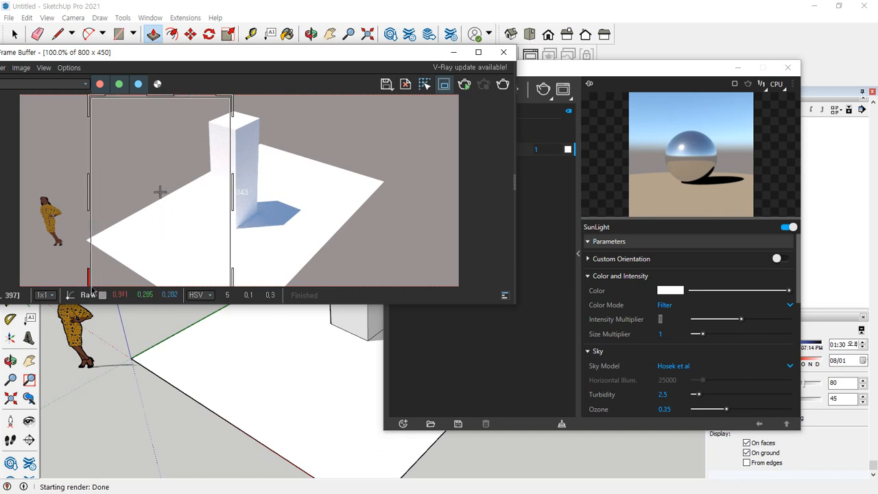
- Set SunLight's Intensity Multiplier to 5 and render the marked region
left_click(661, 319)
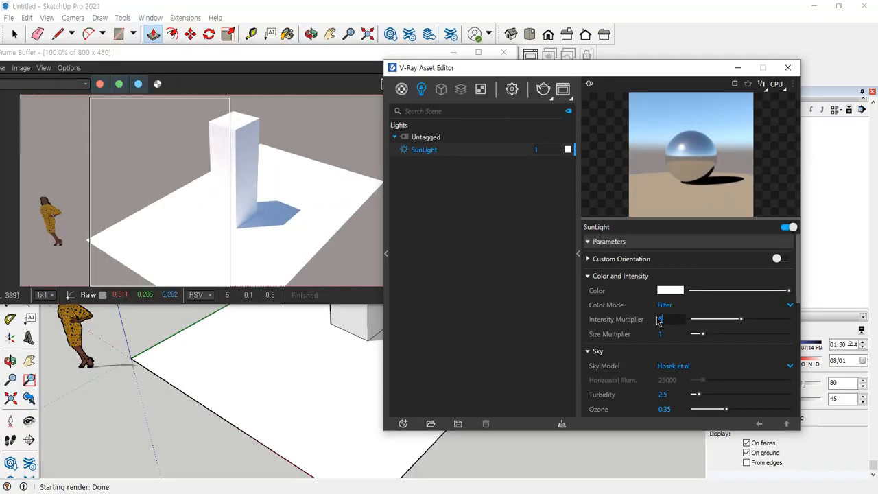
type("5")
key("Return")
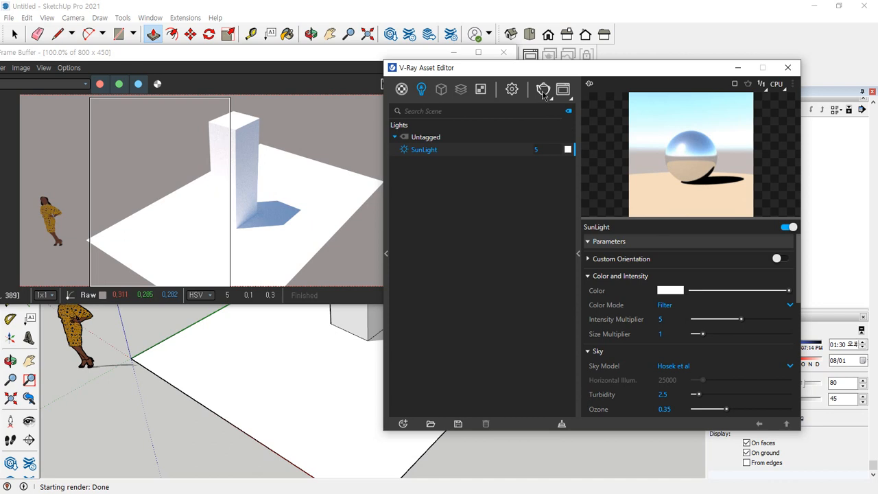
left_click(543, 92)
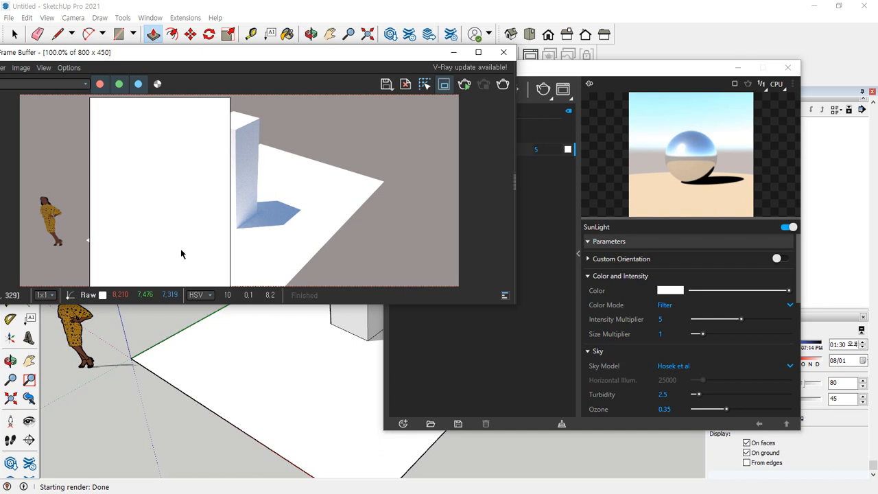
- Set SunLight's Intensity Multiplier to 0.5
left_click(656, 319)
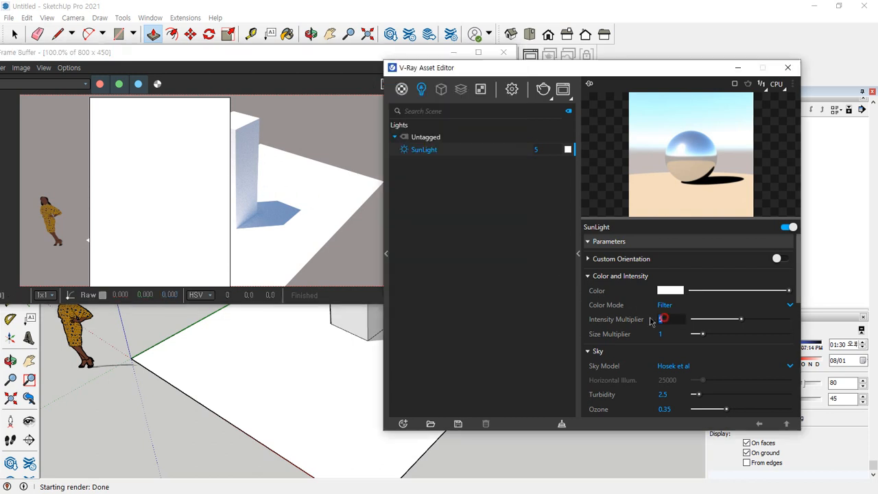
type("0.5")
key("Return")
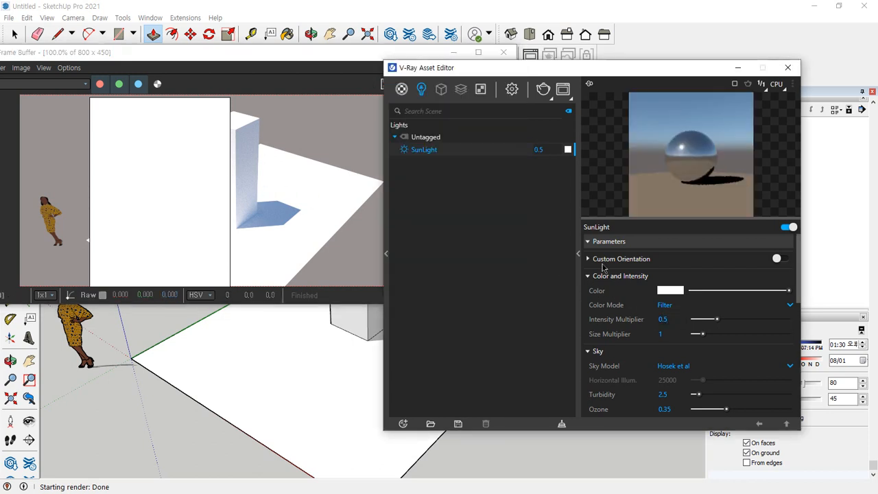
- Render the marked region with the current sun intensity and examine the box's faces up close
left_click(542, 88)
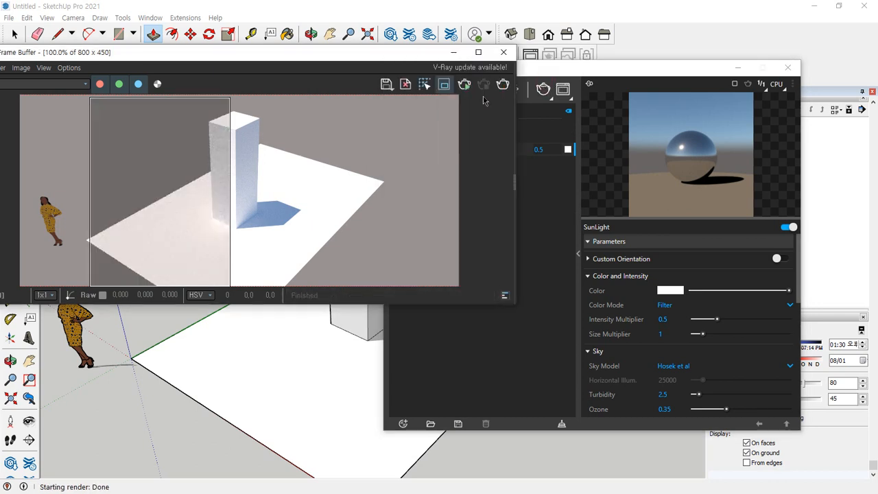
scroll(225, 134, "up", 2)
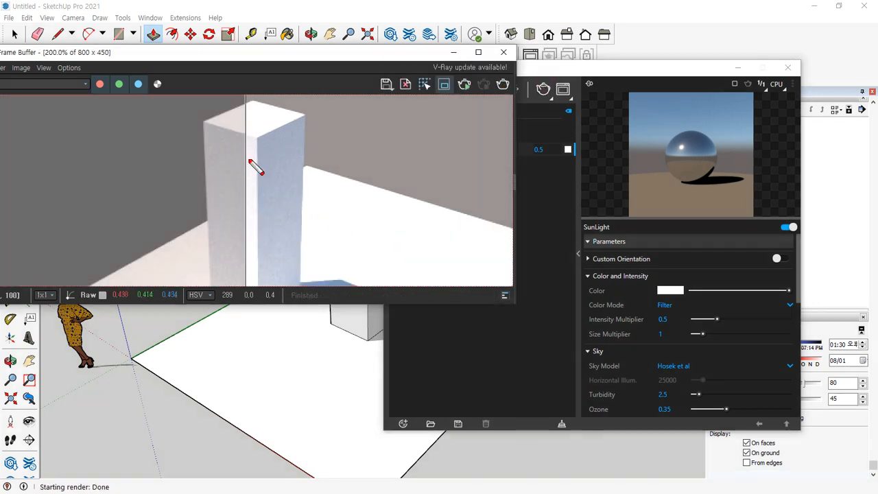
mouse_move(245, 168)
left_mouse_down()
mouse_move(231, 137)
mouse_move(242, 169)
left_mouse_up()
key("Escape")
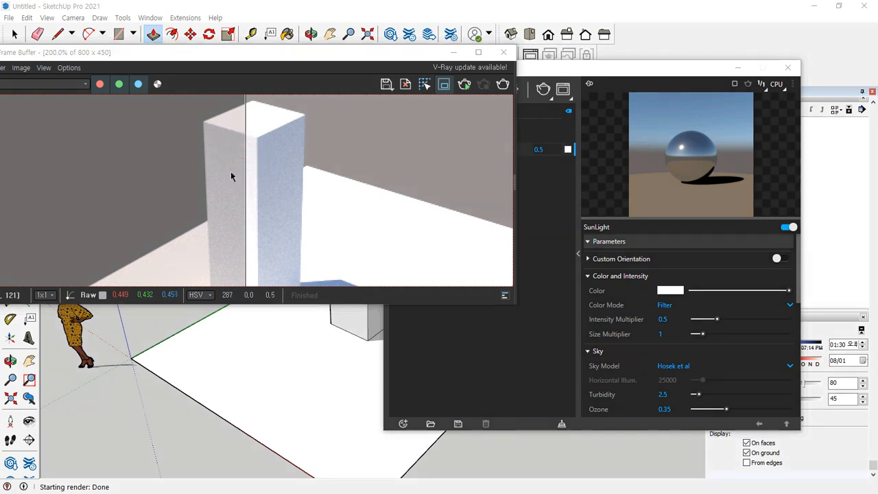
- Set SunLight's Intensity Multiplier to 1
left_click(663, 320)
type("1")
key("Return")
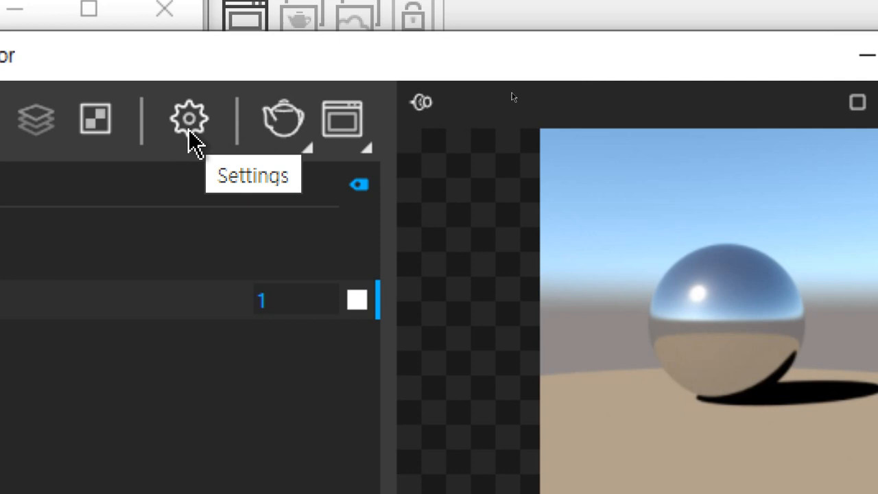
- Examine the ISO, aperture and shutter speed under Advanced Camera Parameters in the render settings, and return to the lights
left_click(189, 121)
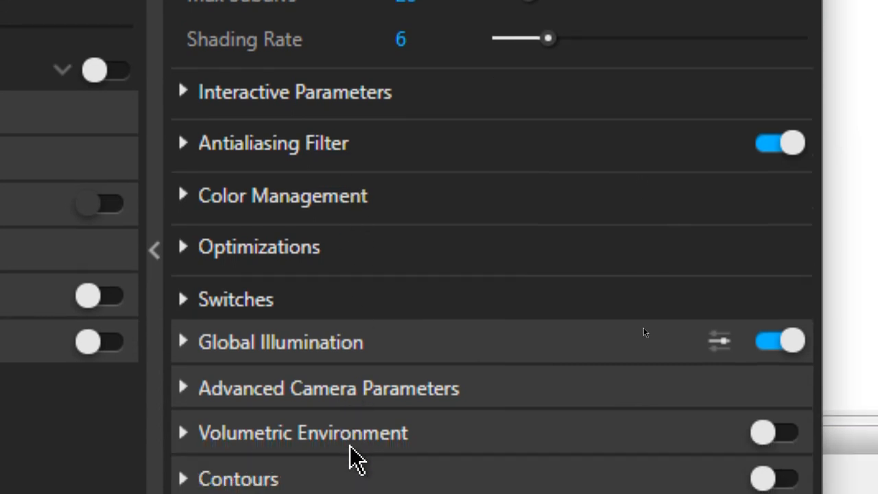
left_click(296, 343)
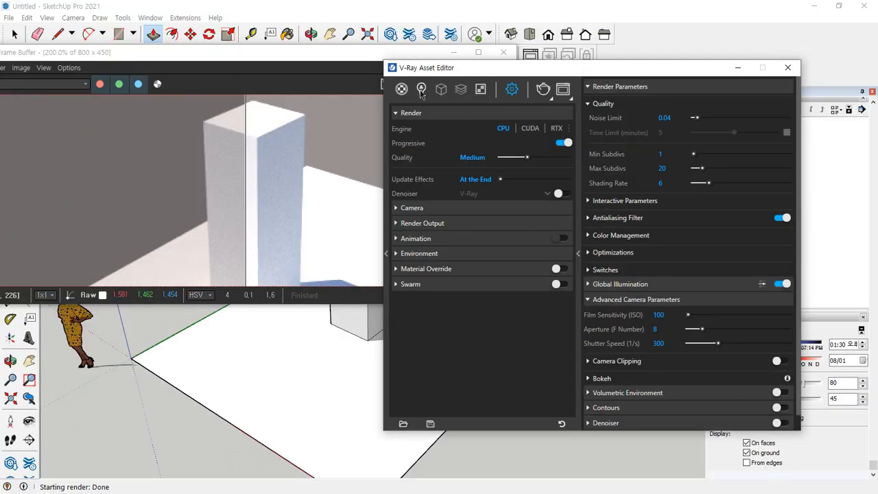
left_click(421, 90)
- Re-enter 1 as SunLight's Size Multiplier
left_click(663, 334)
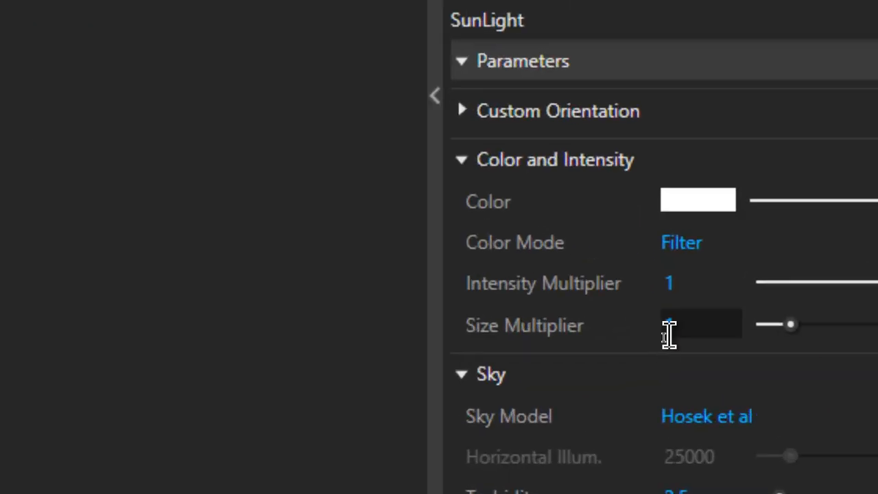
key("BackSpace")
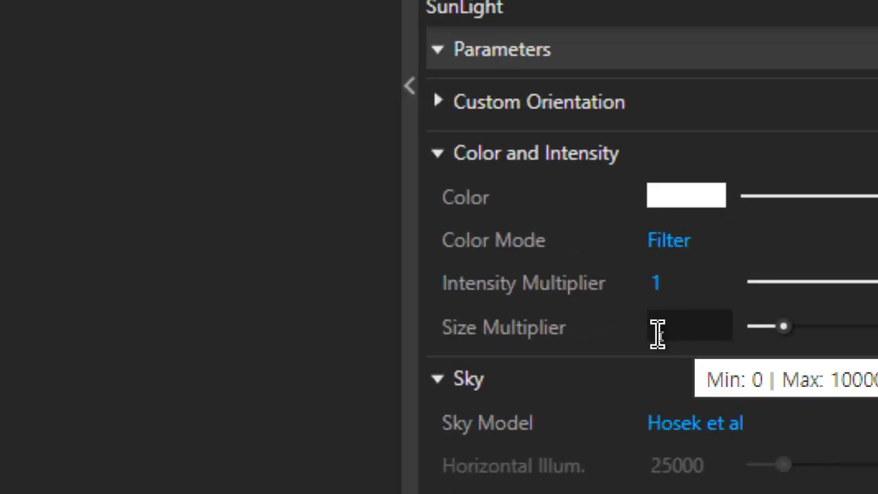
type("1")
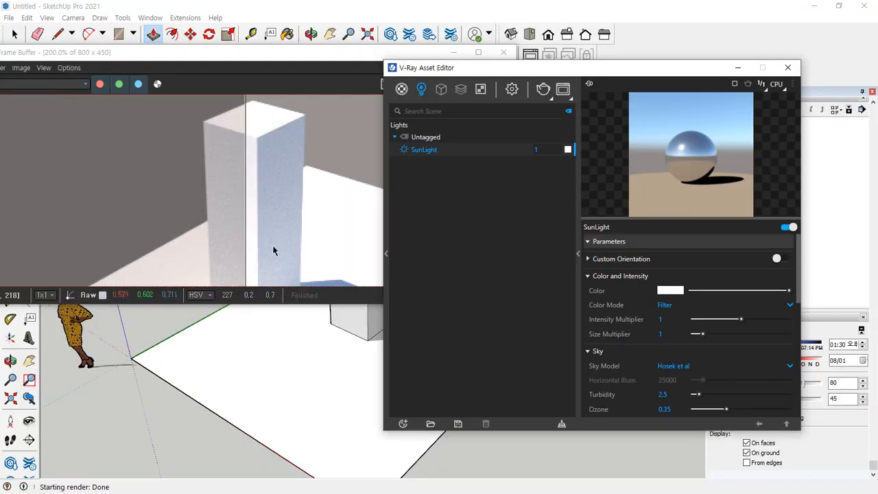
- Mark a new render region around the lower part of the box and its shadow on the ground
scroll(317, 205, "up", 1)
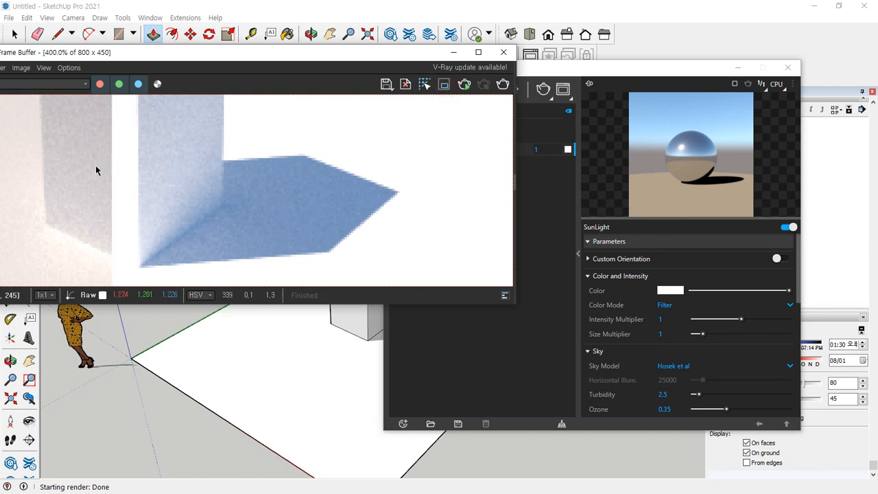
left_click(444, 84)
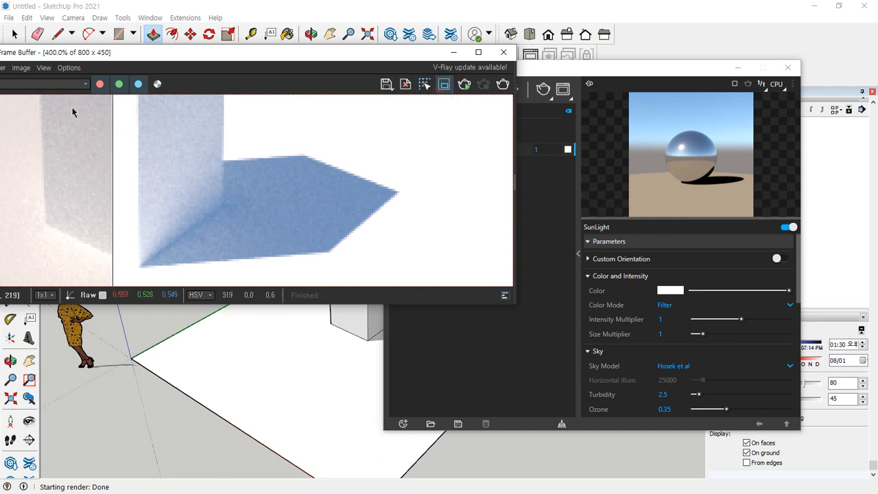
left_click_drag(70, 105, 469, 303)
- Set SunLight's Size Multiplier to 10 and render the shadow region
left_click(666, 333)
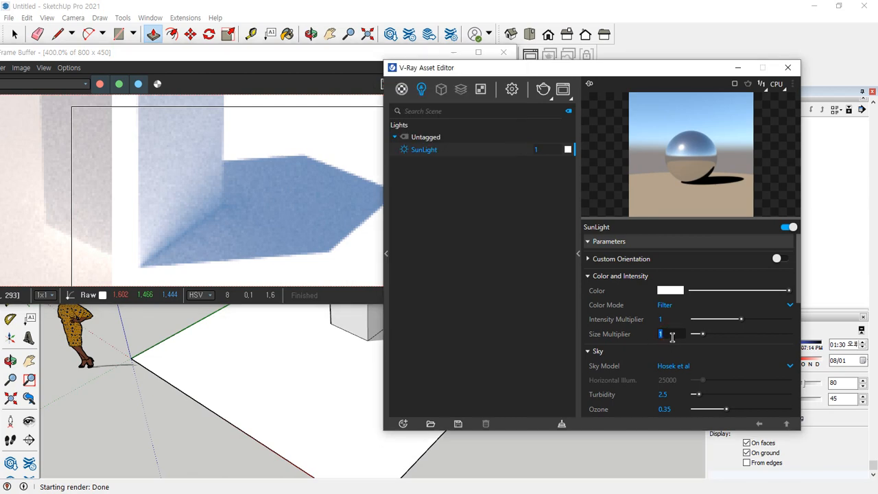
type("10")
key("Return")
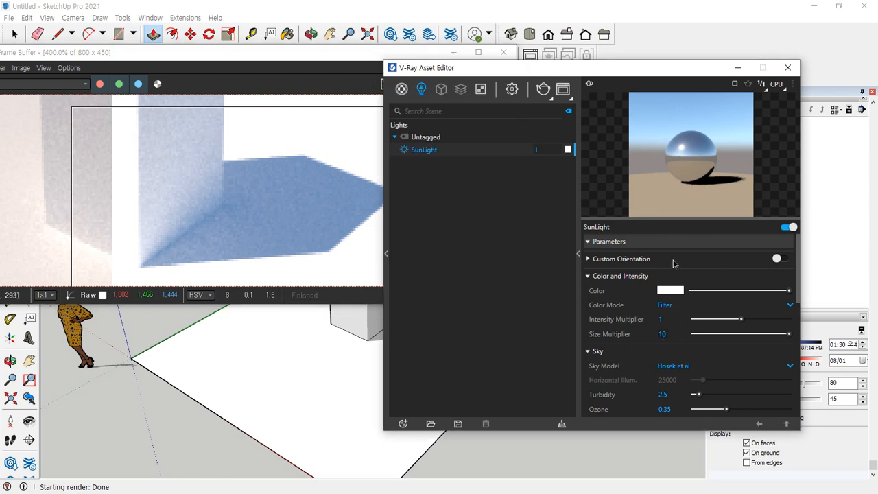
left_click(342, 60)
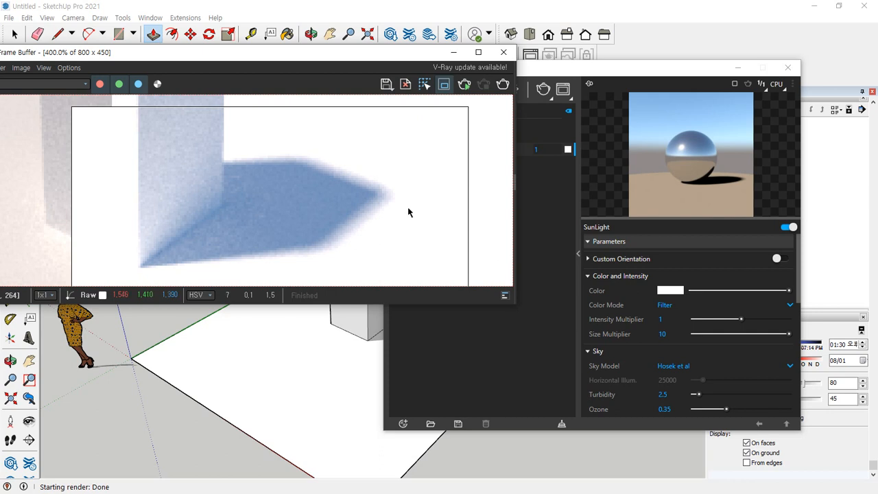
- Set SunLight's Size Multiplier to 50 and render the shadow region
left_click(676, 335)
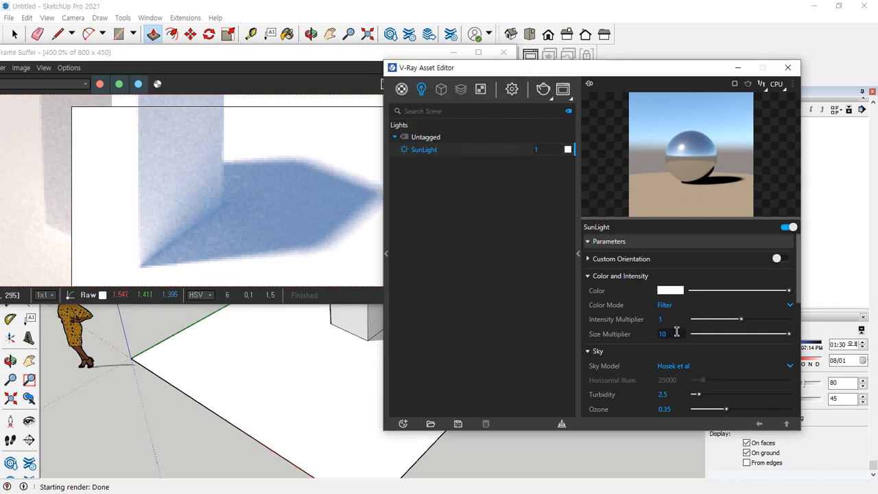
key("BackSpace")
key("BackSpace")
type("15")
key("BackSpace")
key("BackSpace")
type("50")
key("Return")
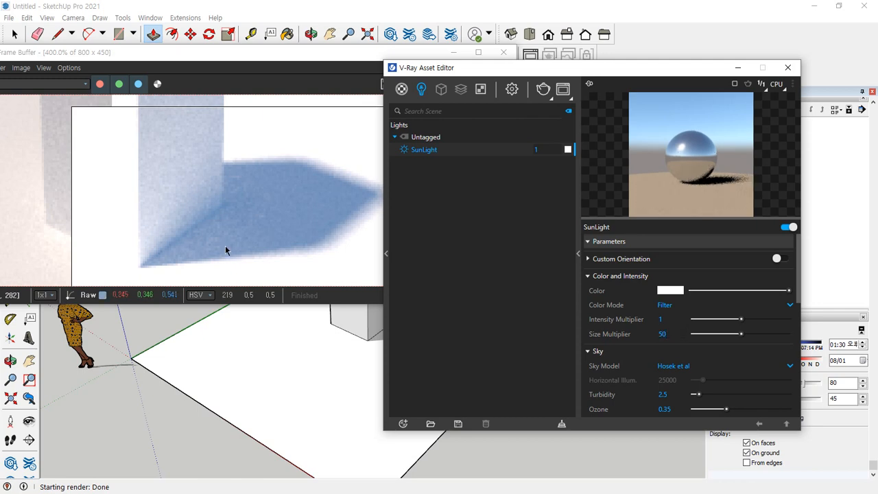
left_click(252, 217)
left_click(503, 84)
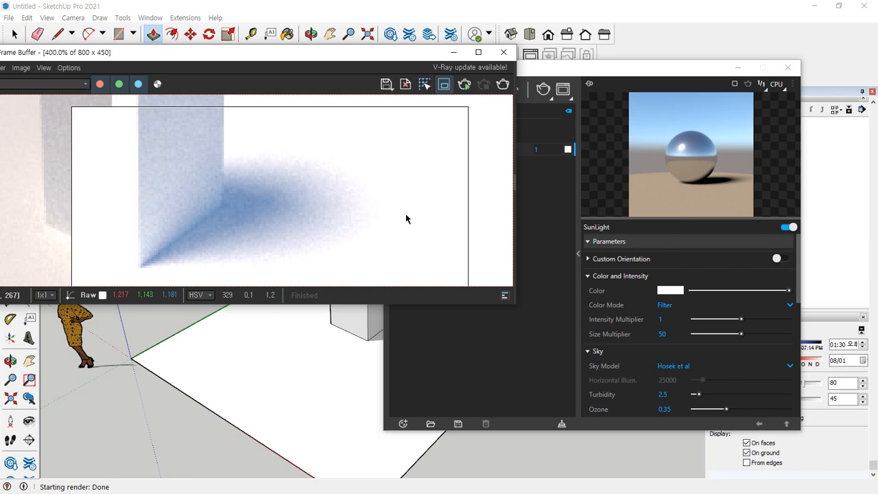
- Restore SunLight's Size Multiplier to 1 and render the shadow region again
left_click_drag(668, 334, 644, 335)
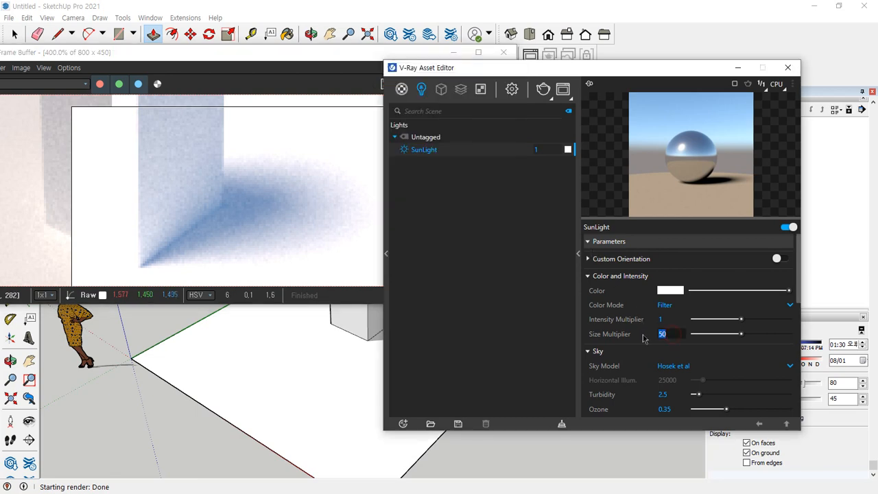
type("1")
left_click(316, 55)
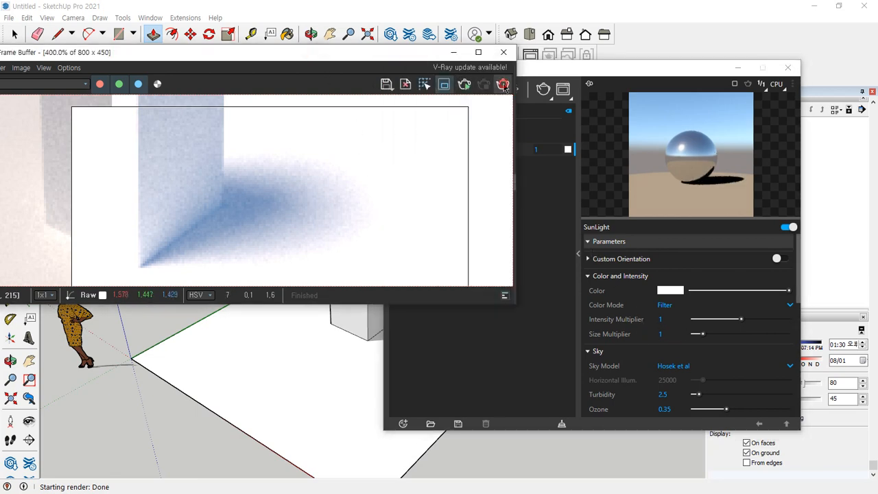
left_click(503, 84)
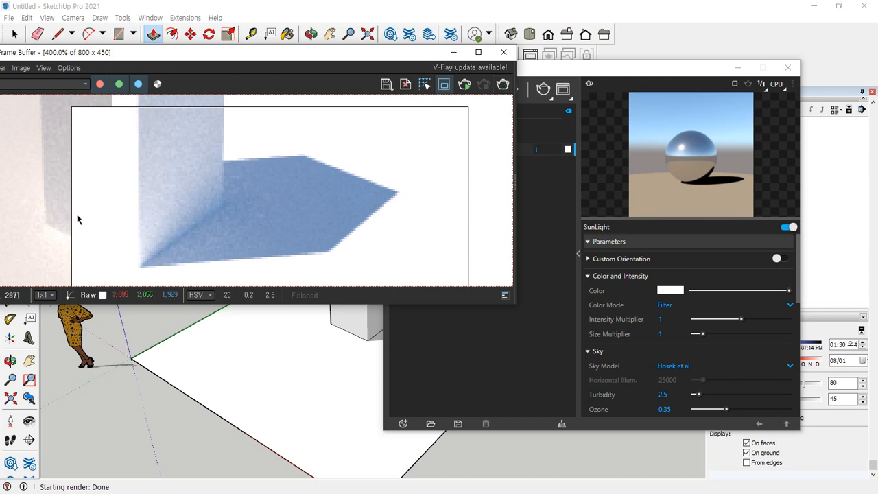
- Leave Push/Pull for the Select tool and orbit the model to a low view of the box against the sky
left_click(199, 313)
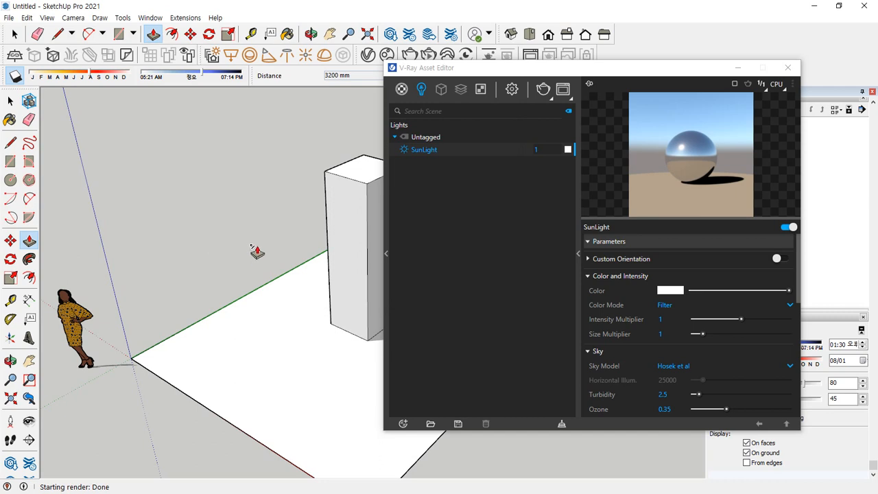
key("space")
middle_click_drag(266, 261, 313, 249)
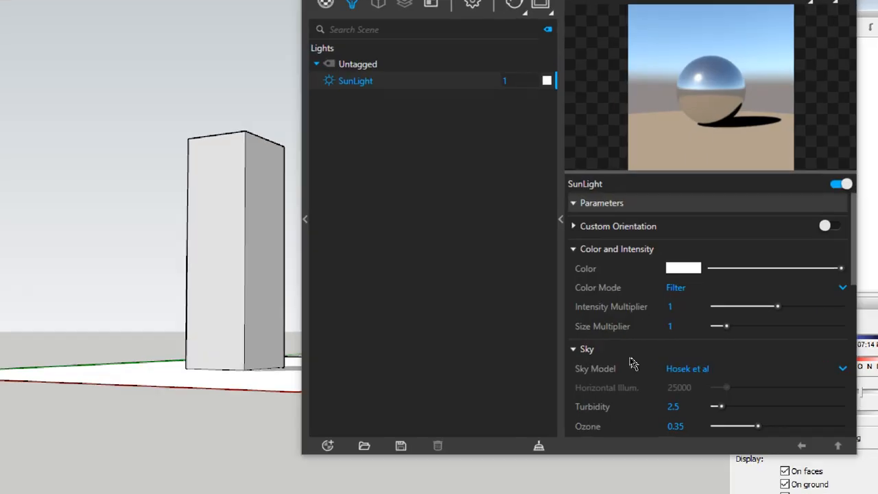
- Collapse SunLight's Color and Intensity section and set the Sky Model to CIE Clear
left_click(574, 250)
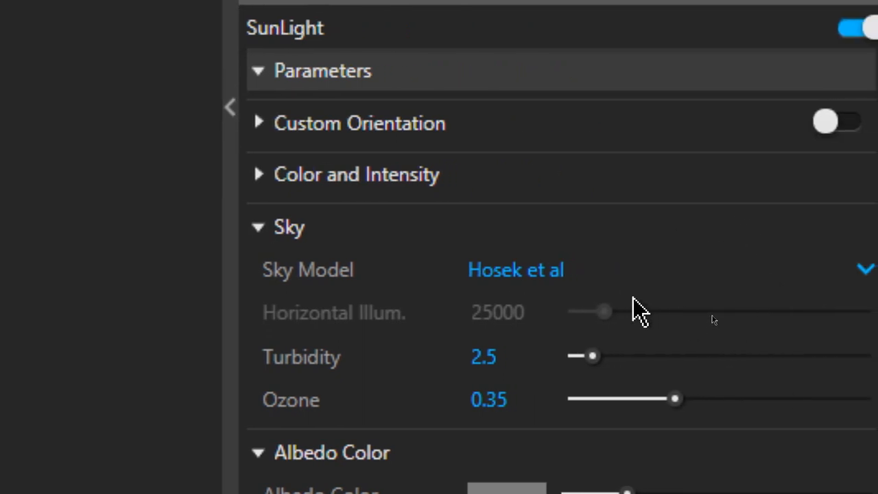
left_click(773, 270)
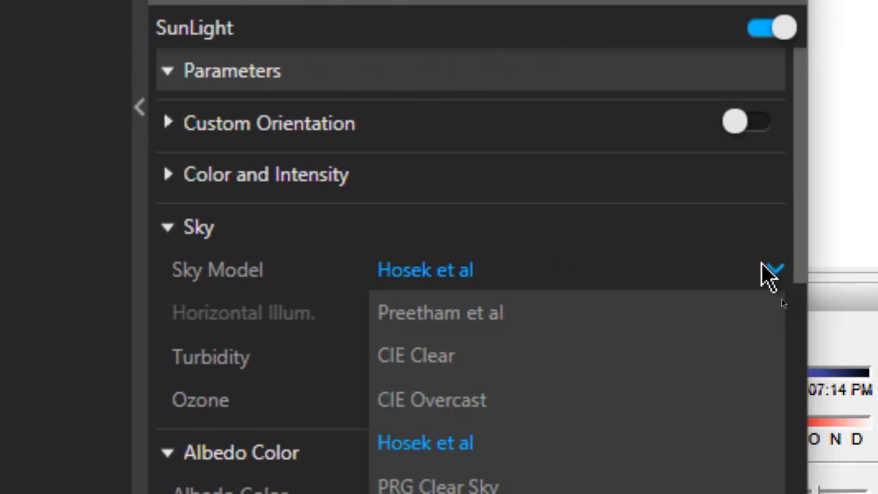
scroll(683, 446, "down", 2)
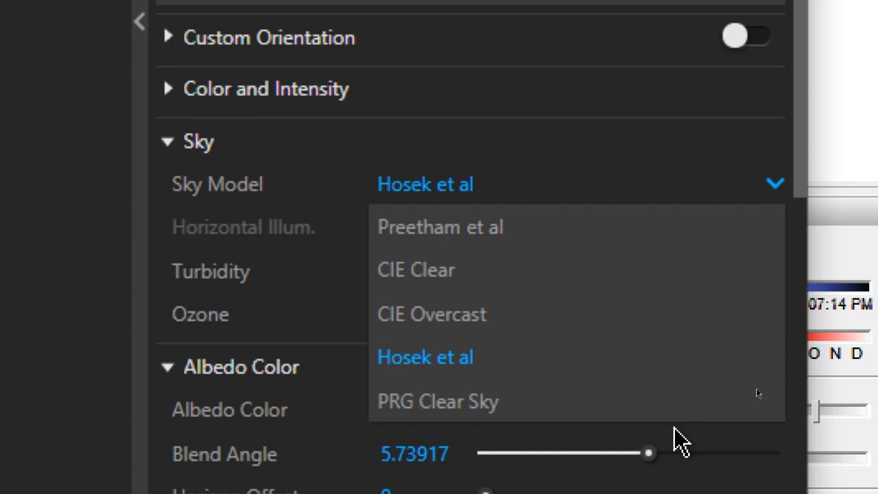
left_click(502, 277)
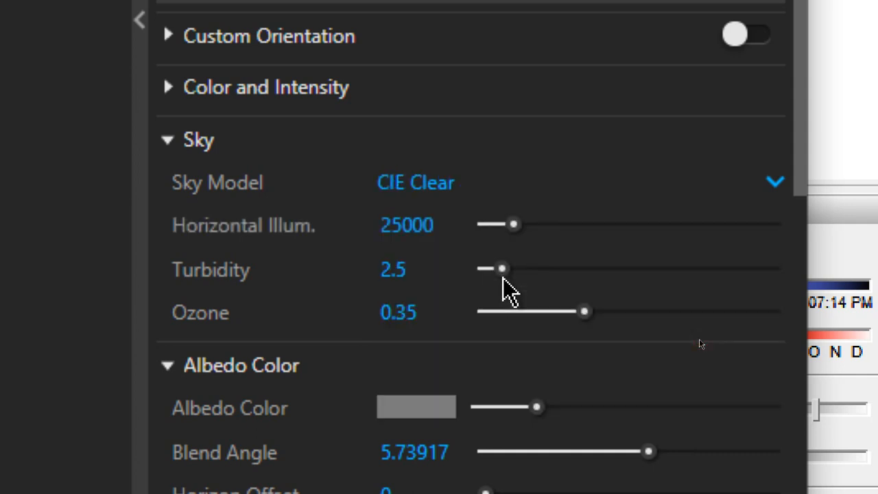
- Keep CIE Clear as the Sky Model and render the full low view with the render region turned off
left_click(519, 197)
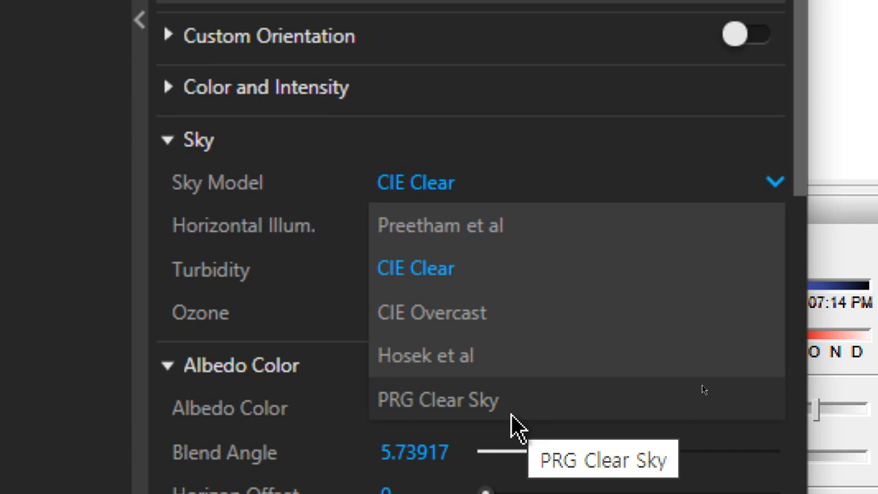
left_click(467, 269)
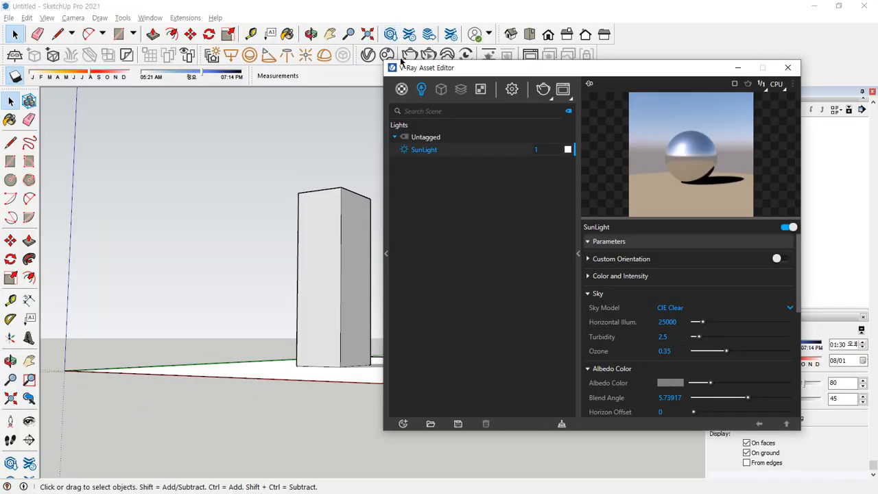
left_click(543, 88)
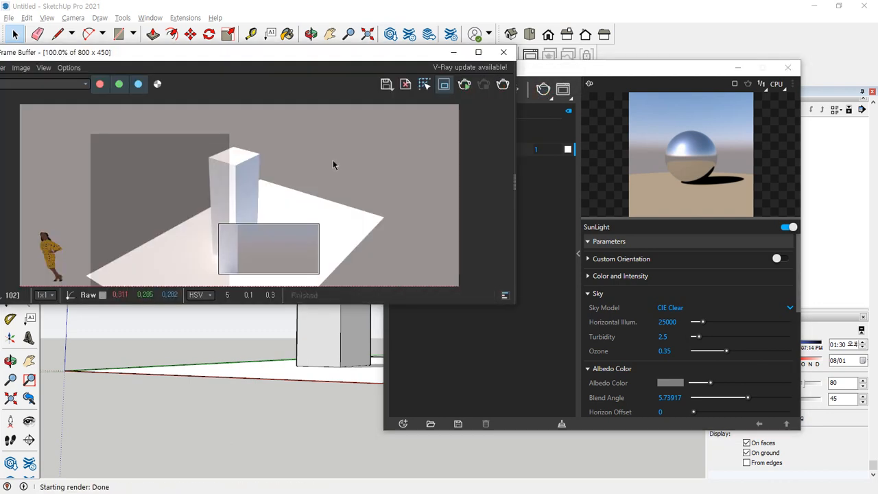
left_click(471, 87)
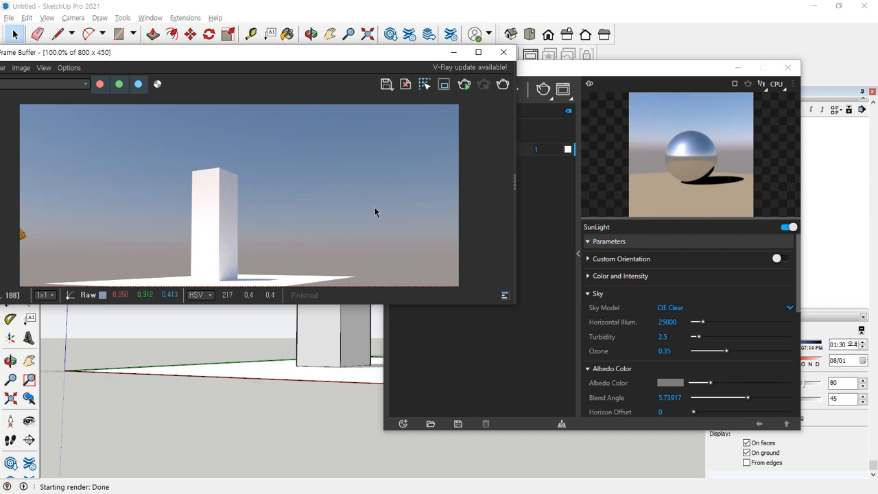
- Set SunLight's Sky Model to Hosek et al and re-render the low view
left_click(714, 309)
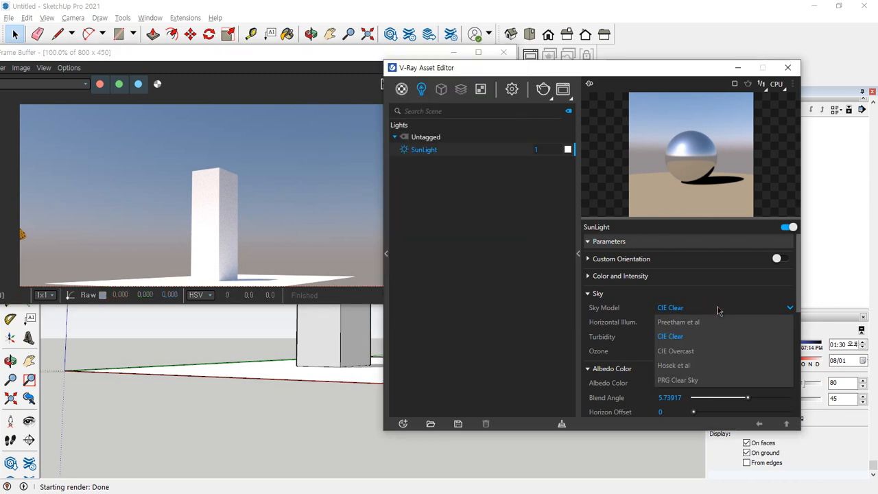
left_click(702, 366)
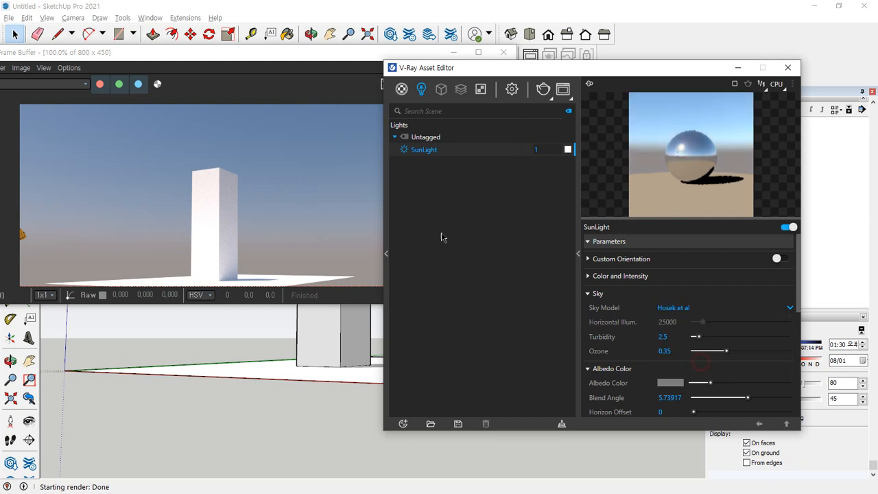
left_click(318, 142)
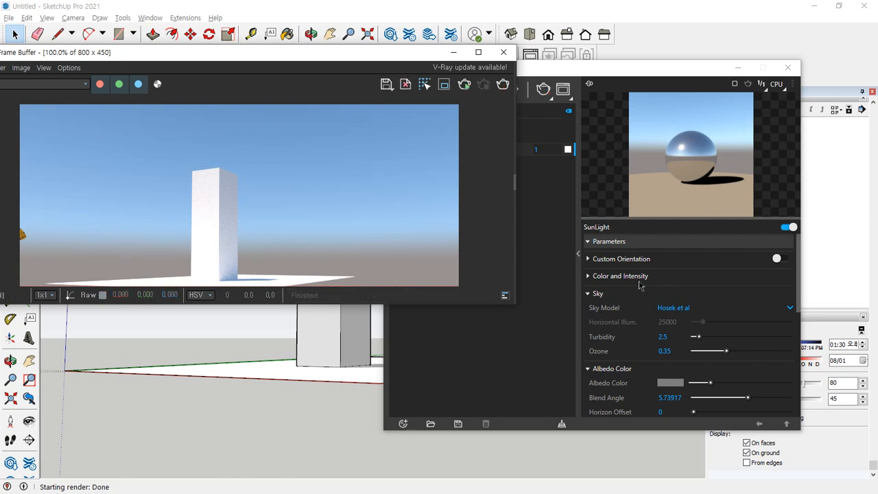
- Set SunLight's Sky Model to CIE Overcast and render the low view of the box
left_click(695, 308)
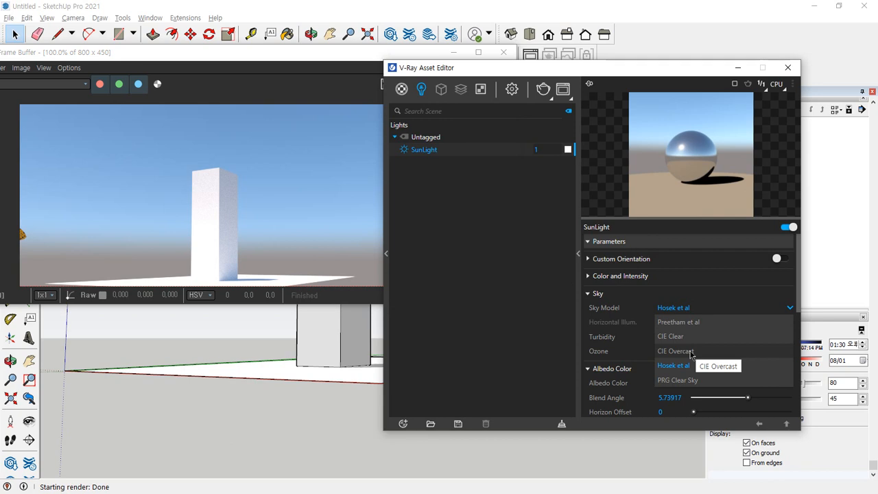
left_click(692, 351)
left_click(329, 172)
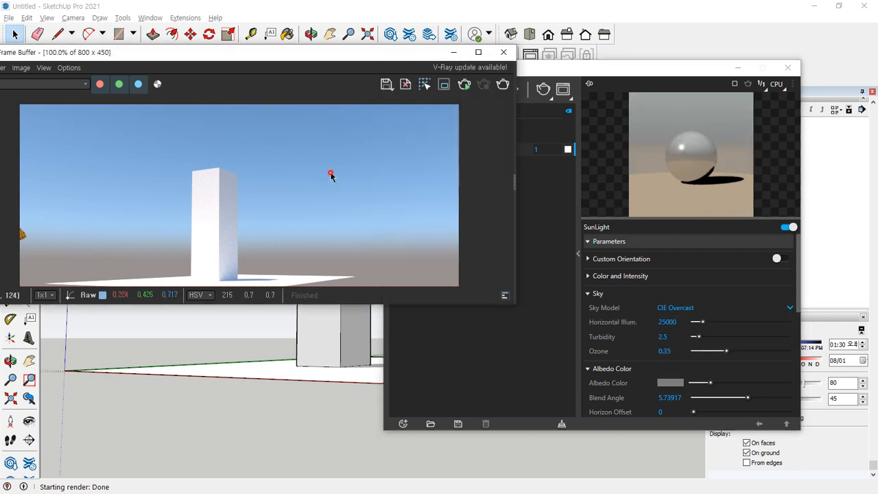
left_click(504, 85)
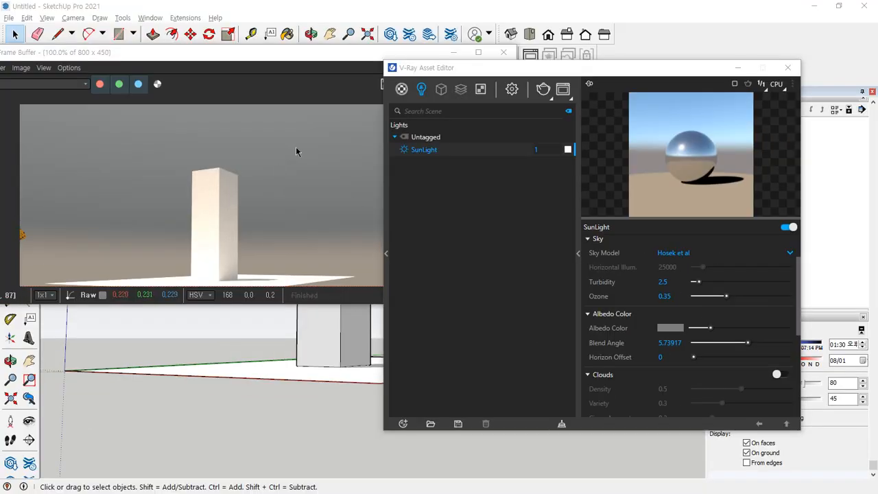
- Render the low view again with Hosek et al as the Sky Model
left_click(336, 159)
left_click(503, 84)
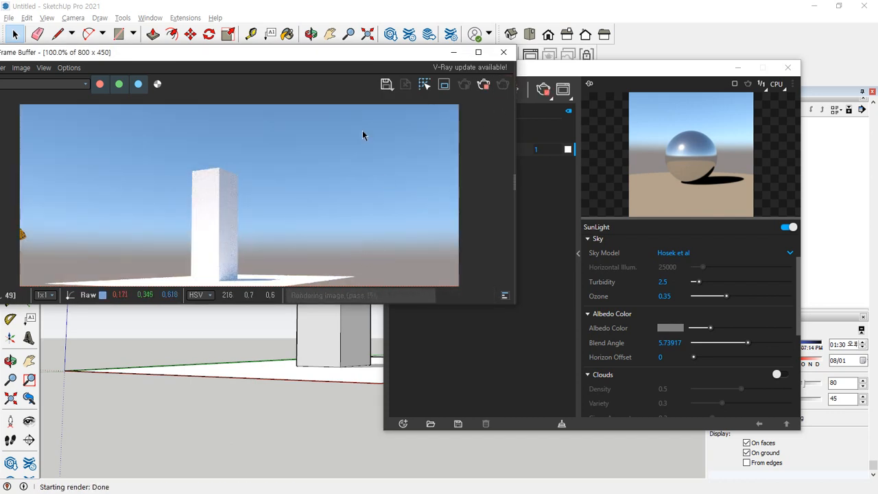
mouse_move(366, 131)
left_mouse_down()
mouse_move(386, 132)
mouse_move(409, 109)
left_mouse_up()
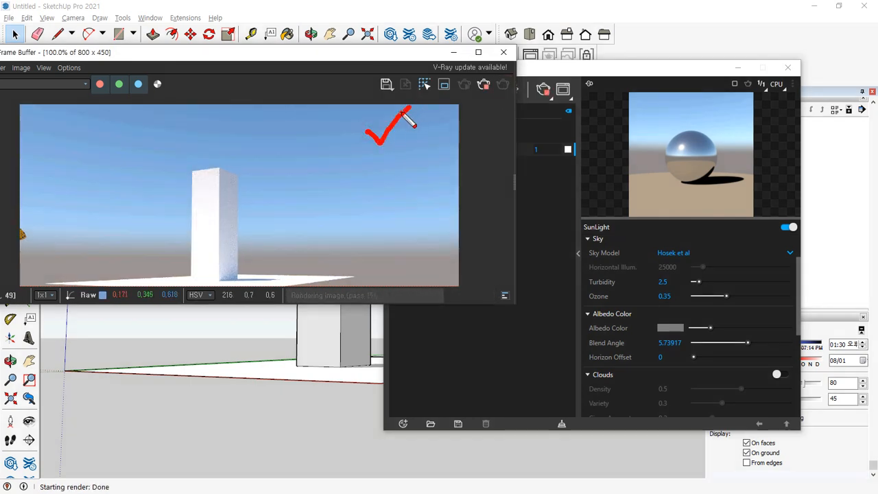
mouse_move(402, 284)
left_mouse_down()
mouse_move(394, 280)
mouse_move(440, 286)
mouse_move(374, 260)
mouse_move(424, 273)
mouse_move(408, 289)
left_mouse_up()
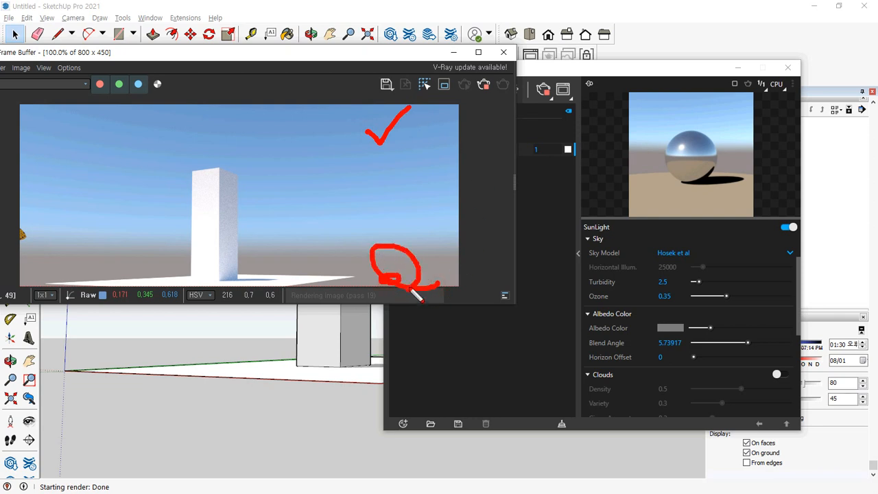
mouse_move(426, 240)
left_mouse_down()
mouse_move(159, 230)
mouse_move(23, 247)
mouse_move(328, 269)
mouse_move(473, 257)
mouse_move(386, 251)
left_mouse_up()
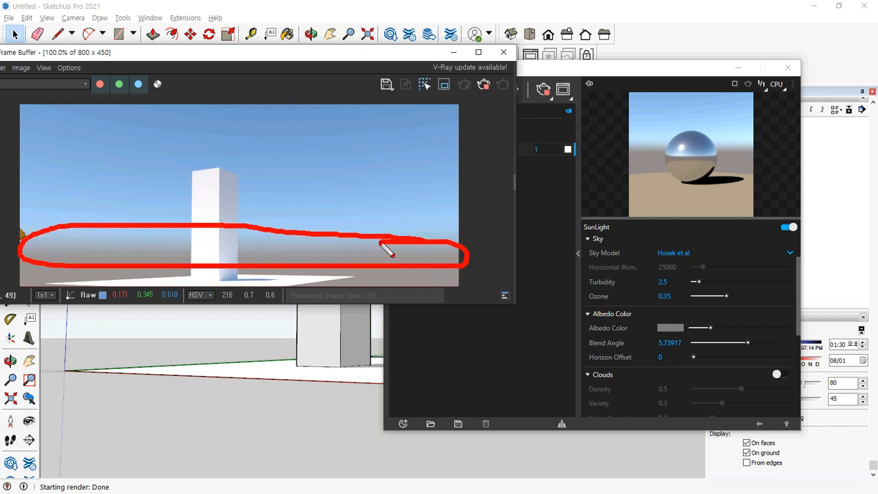
left_click_drag(386, 167, 412, 161)
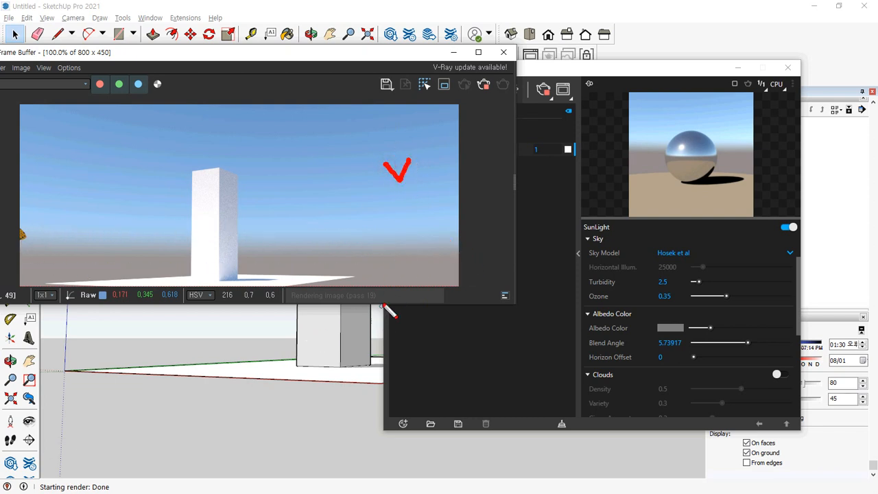
mouse_move(389, 295)
left_mouse_down()
mouse_move(402, 269)
mouse_move(430, 293)
mouse_move(392, 261)
mouse_move(435, 265)
mouse_move(383, 276)
mouse_move(425, 250)
mouse_move(399, 244)
left_mouse_up()
key("e")
key("Escape")
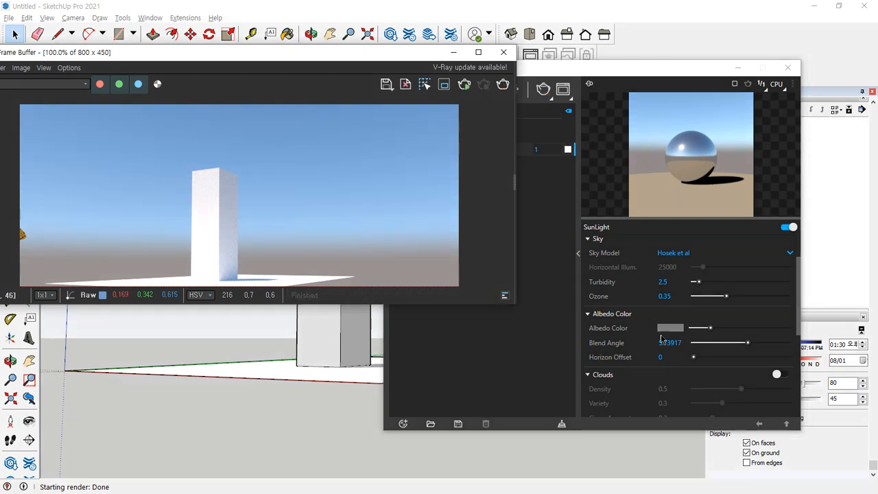
- Set the red value of SunLight's Albedo Color to 0.95 for a salmon tint and render the view
left_click(670, 334)
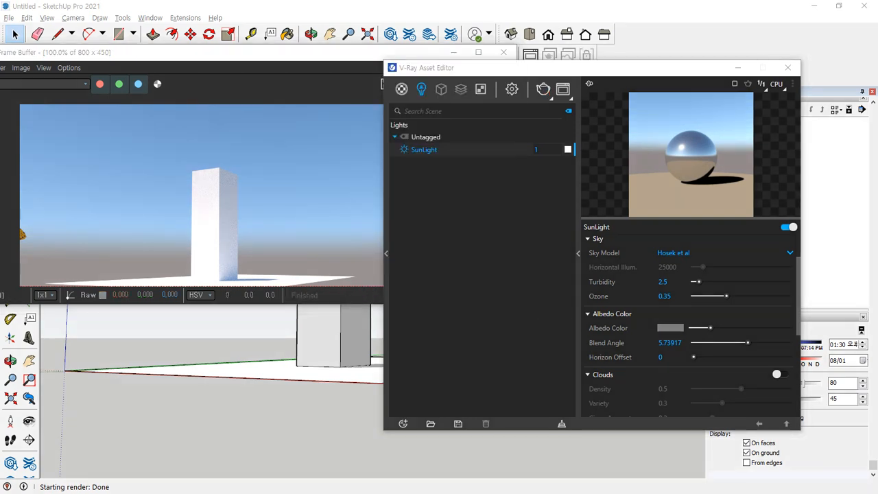
left_click_drag(578, 193, 696, 184)
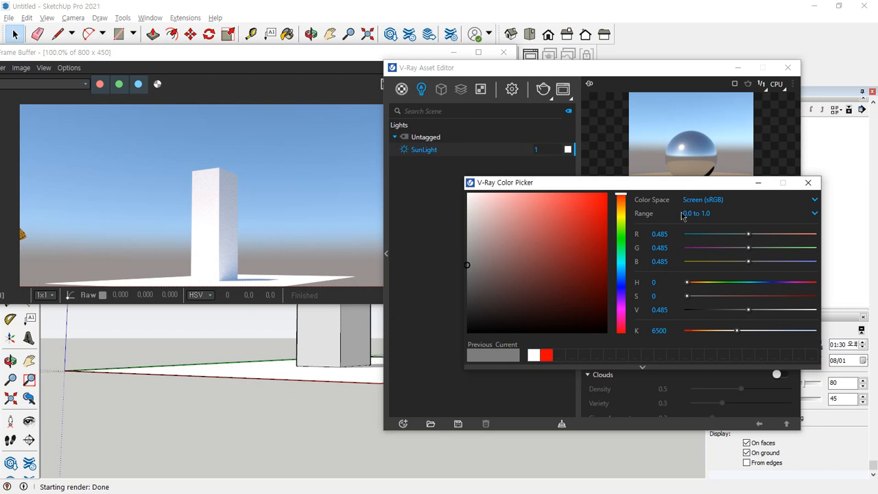
left_click(671, 234)
left_click_drag(777, 238, 808, 238)
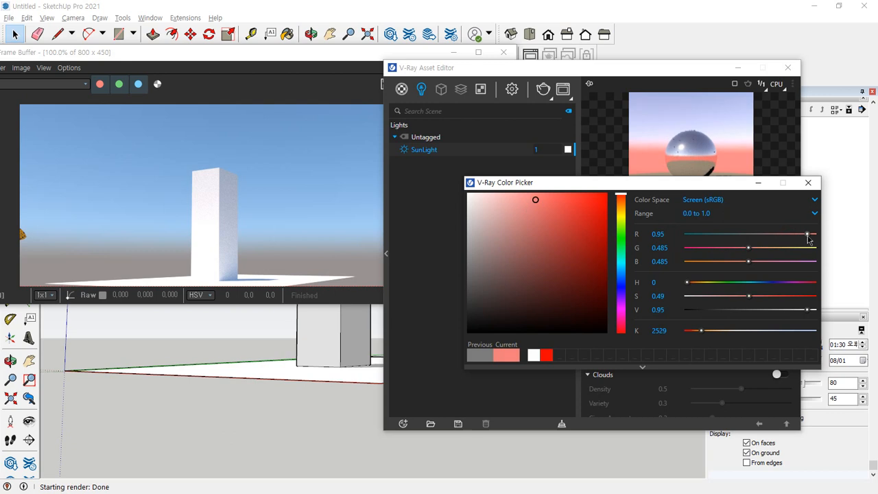
left_click(808, 183)
left_click(542, 90)
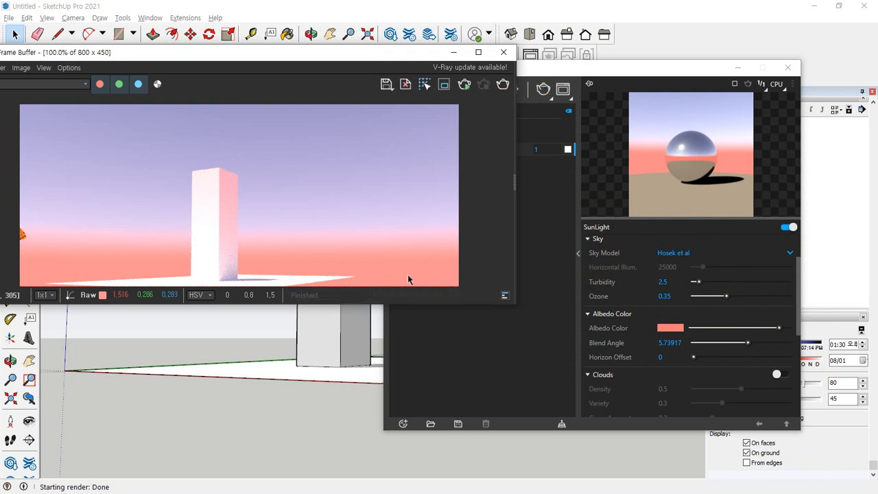
- Lower the Albedo Color's red value to 0.123 for a teal tint and re-render the view
left_click(676, 328)
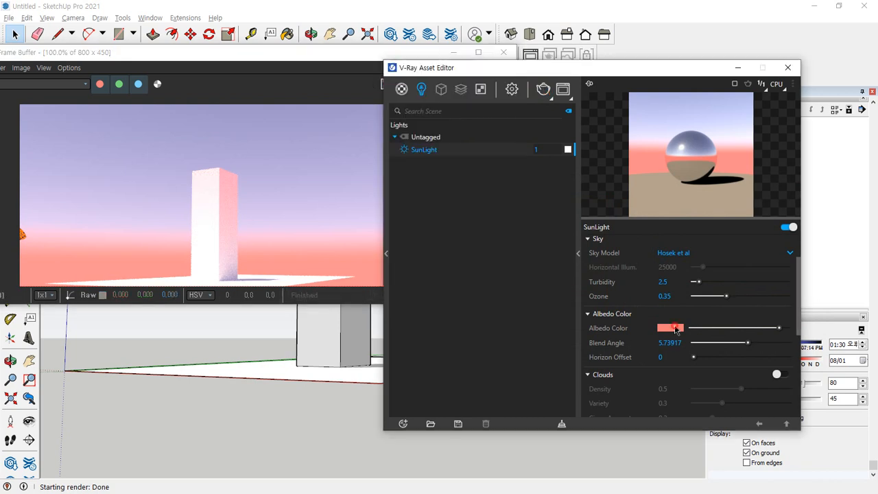
left_click_drag(742, 235, 703, 235)
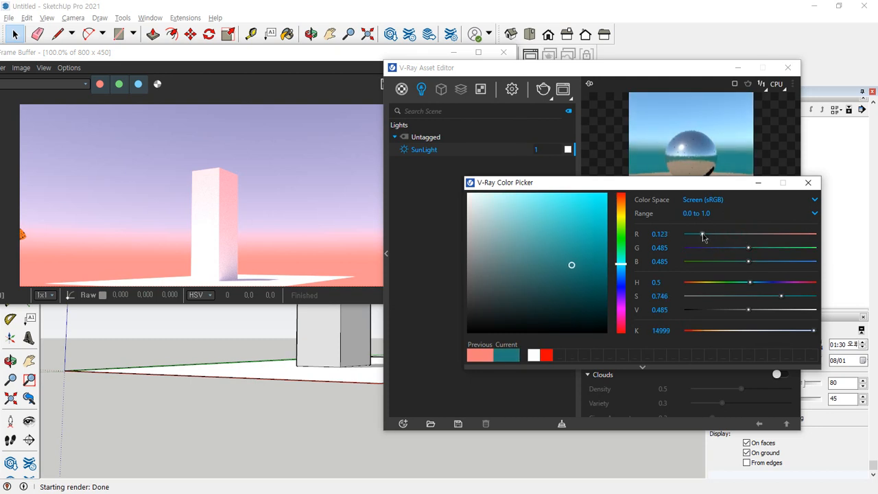
left_click(808, 183)
left_click(347, 87)
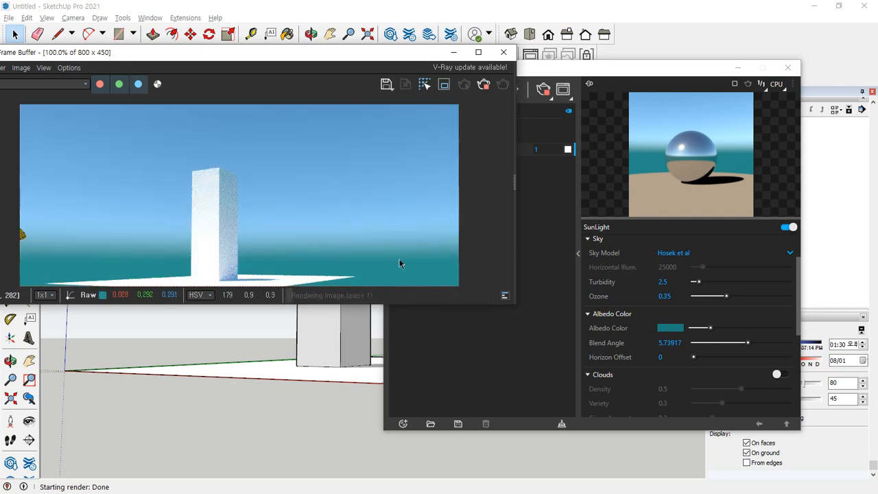
- Return the Albedo Color to neutral grey by setting its red value to 0.485
left_click(669, 329)
left_click(667, 234)
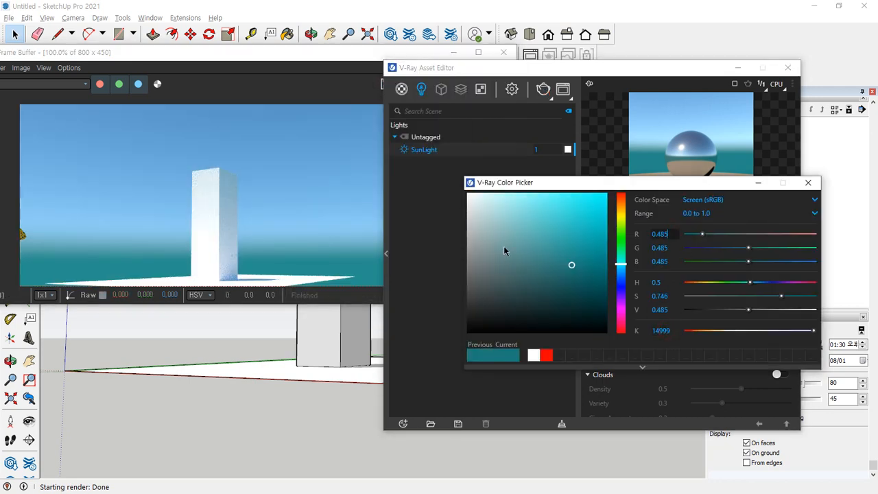
type("0.485")
key("Return")
left_click(809, 182)
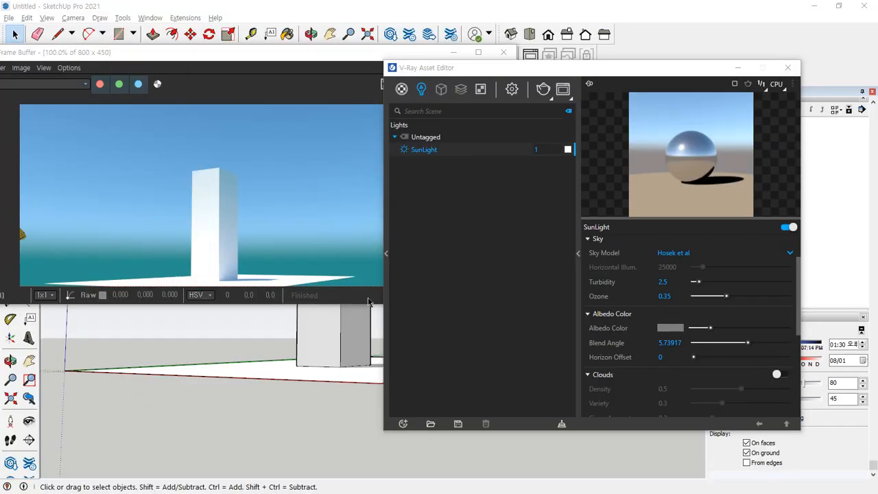
left_click(340, 259)
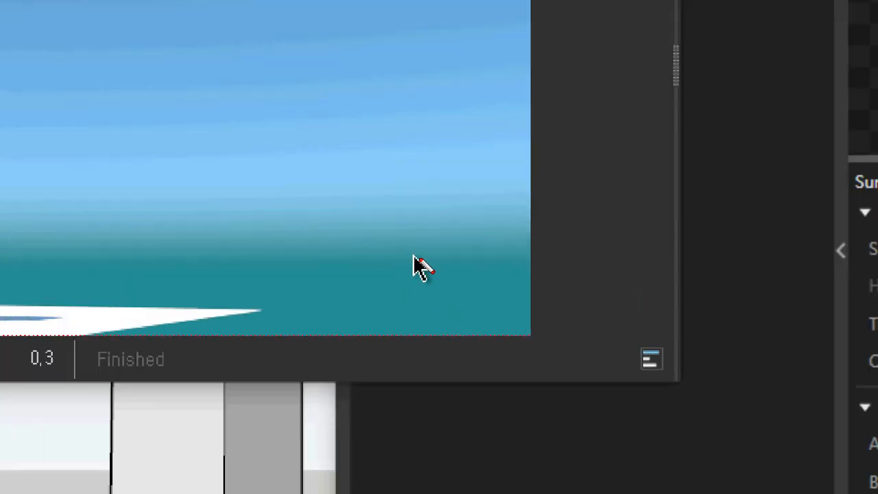
left_click_drag(306, 130, 439, 117)
mouse_move(371, 121)
left_mouse_down()
mouse_move(363, 290)
mouse_move(415, 275)
mouse_move(479, 276)
left_mouse_up()
left_click_drag(328, 144, 352, 240)
mouse_move(350, 206)
left_mouse_down()
mouse_move(365, 243)
mouse_move(348, 206)
left_mouse_up()
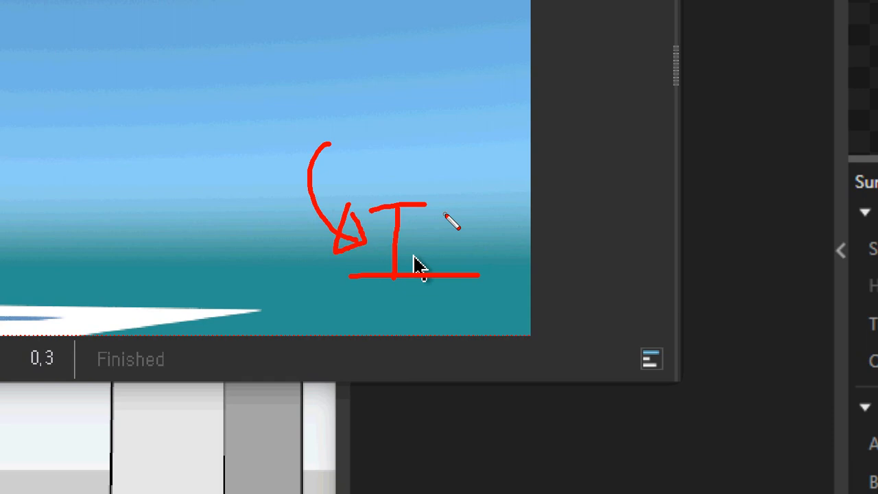
key("Escape")
- Set the albedo Blend Angle to 0, render the view and inspect the horizon line up close
left_click(682, 344)
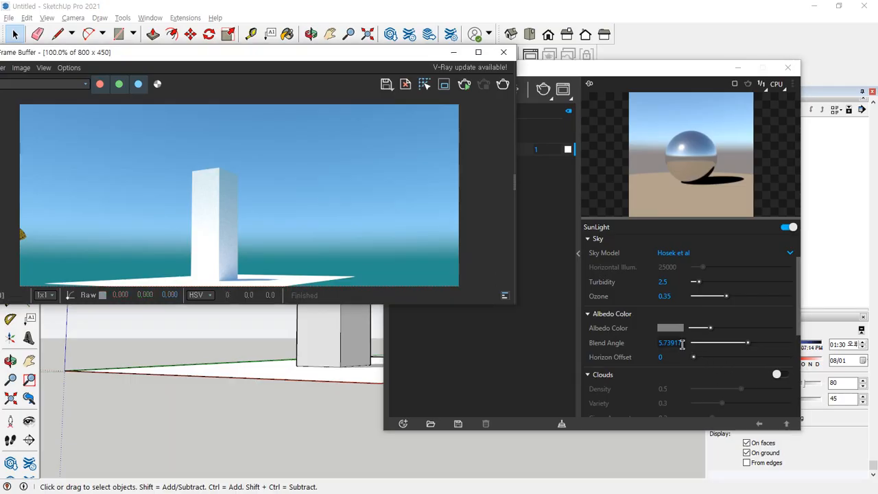
key("BackSpace")
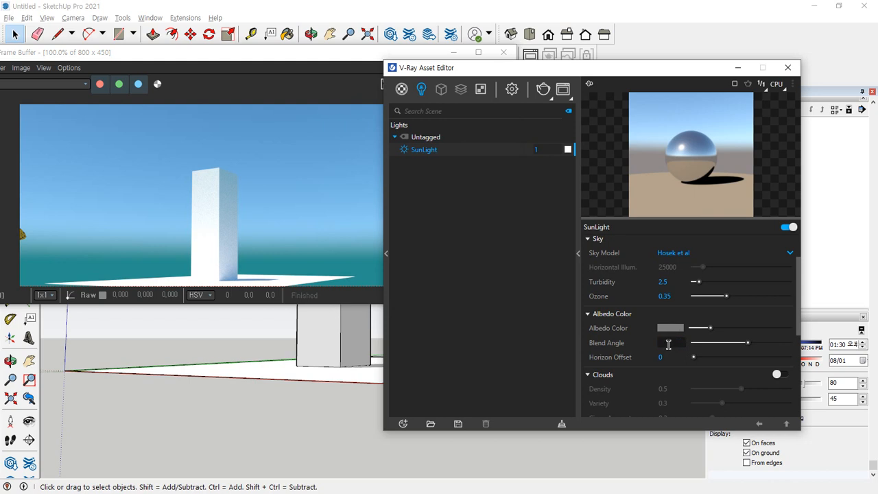
type("0")
key("Return")
left_click(294, 70)
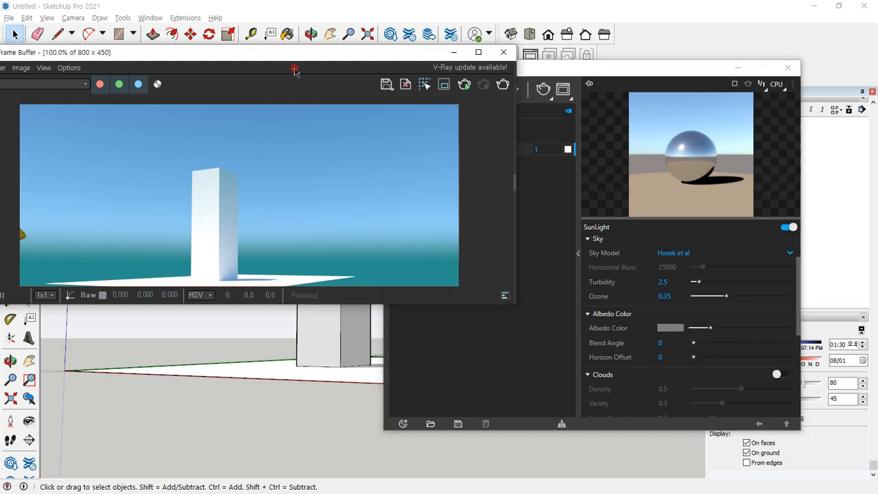
left_click(503, 84)
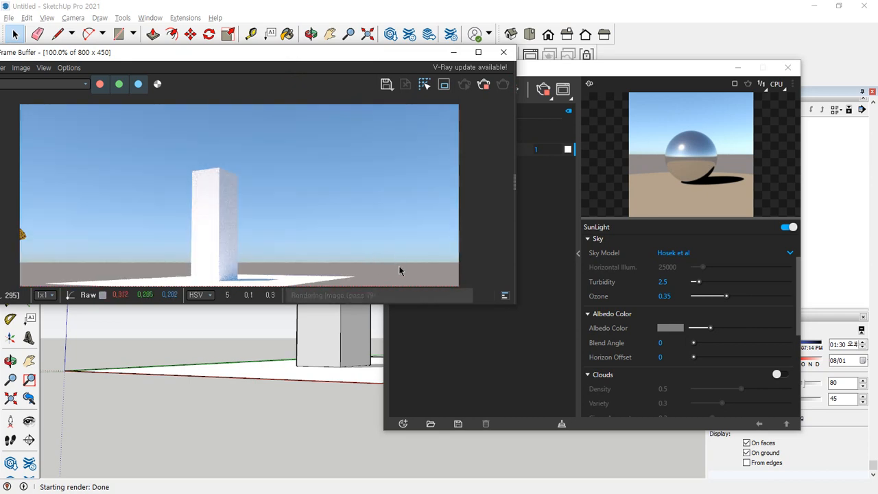
scroll(399, 266, "up", 2)
scroll(399, 268, "up", 1)
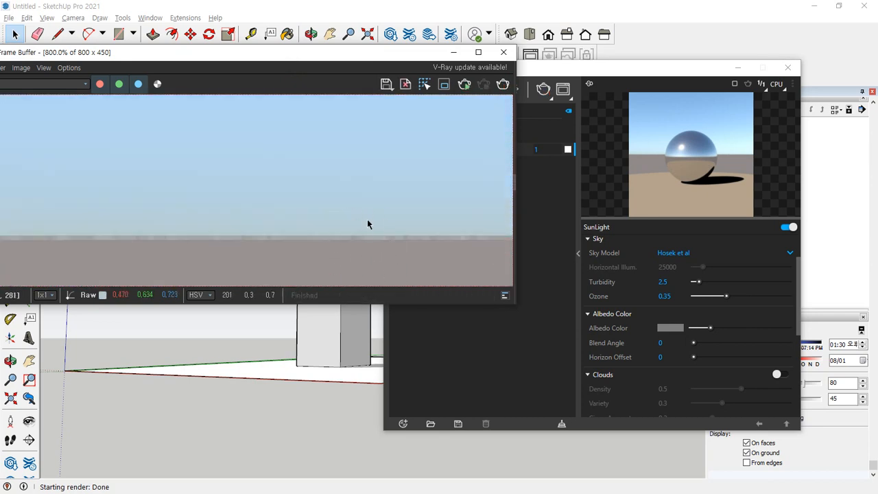
- Set the Blend Angle back to 5.73917 and re-render to view the horizon beside the box
left_click(661, 342)
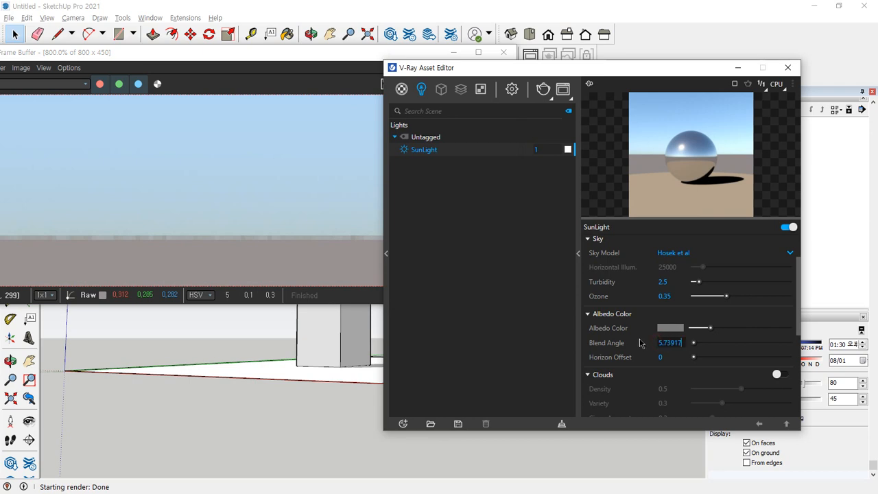
left_click(343, 131)
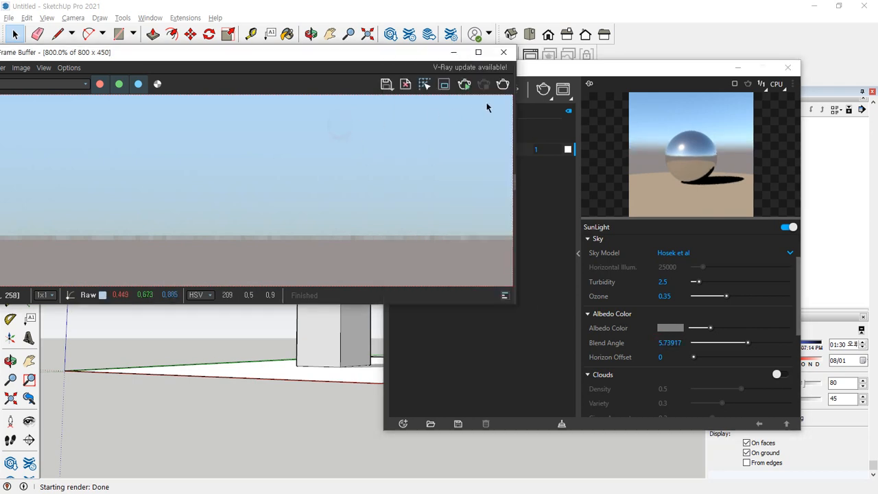
left_click(502, 88)
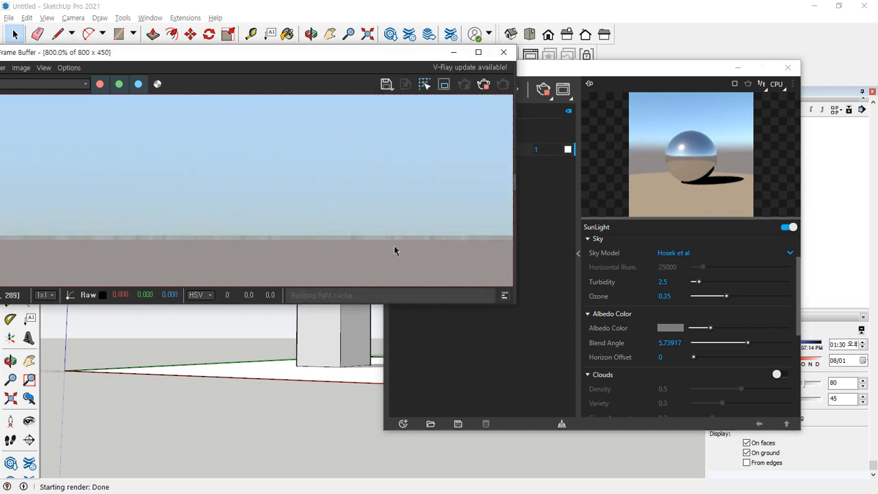
scroll(386, 170, "down", 3)
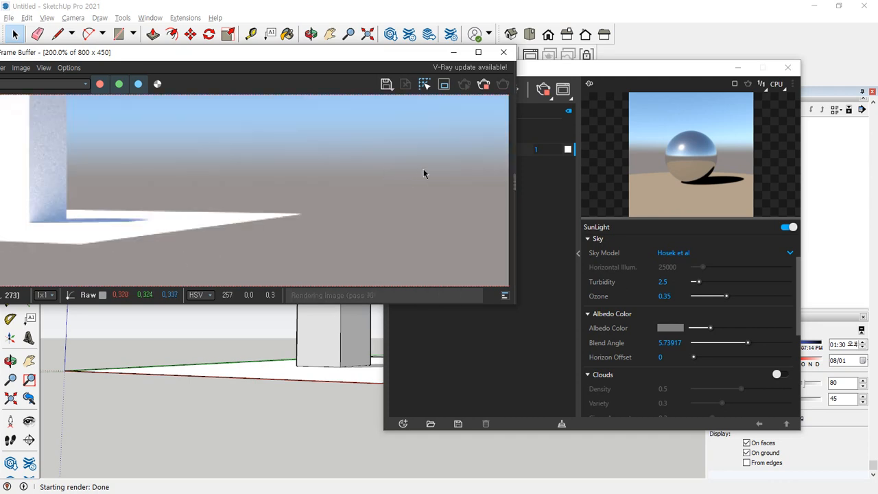
middle_click_drag(394, 194, 393, 198)
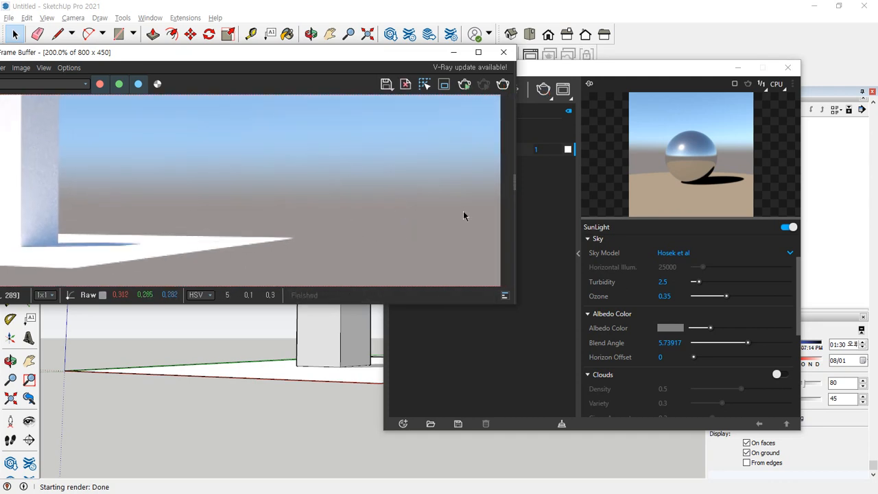
- Set the Blend Angle to 0 again and render the enlarged horizon area
left_click(330, 488)
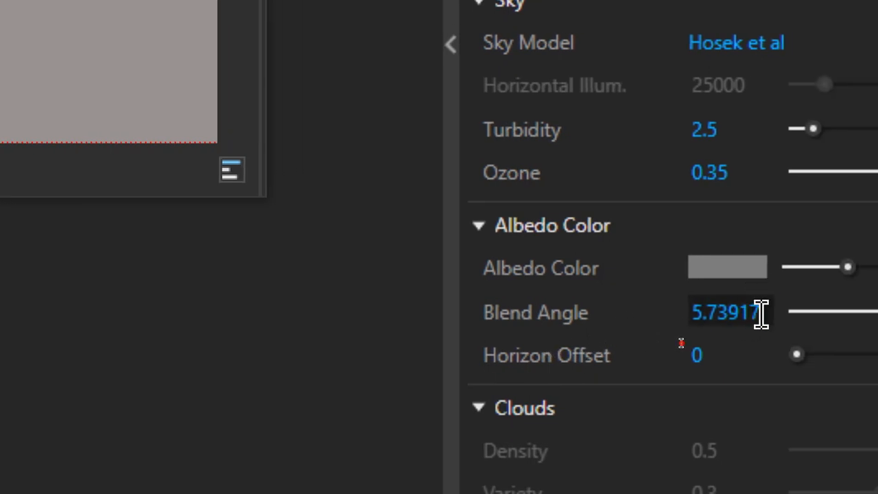
left_click(762, 314)
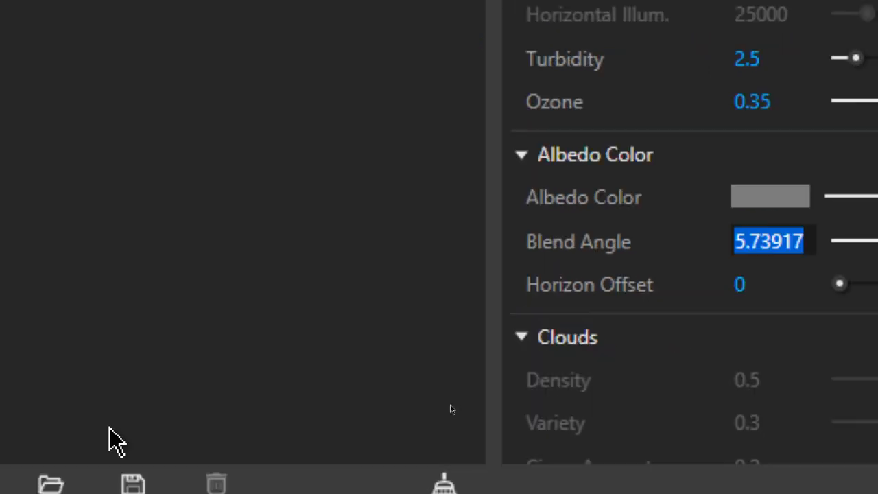
key("BackSpace")
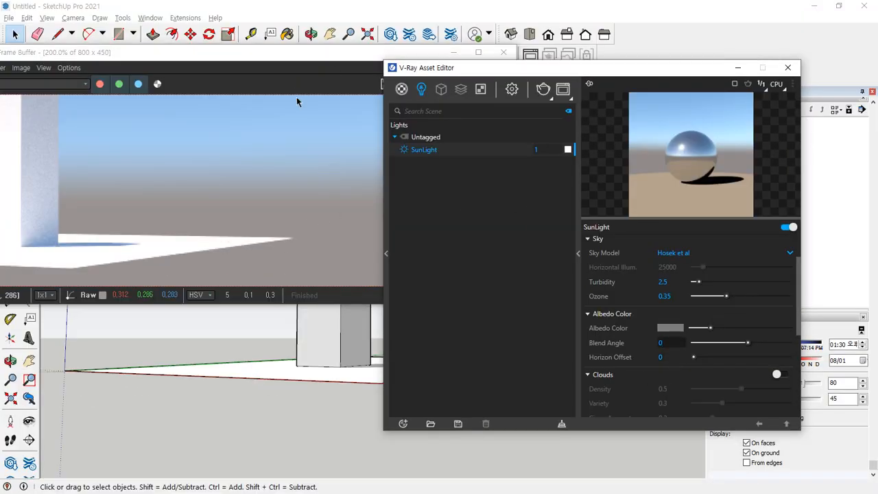
left_click(297, 96)
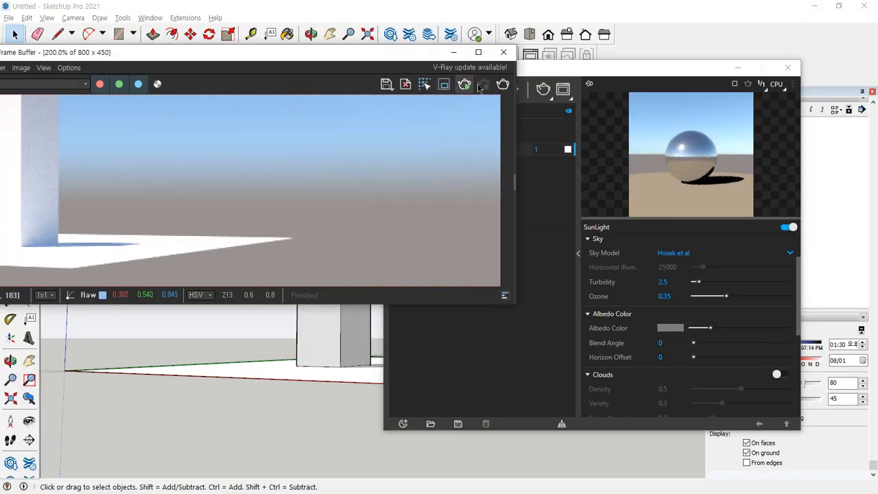
left_click(503, 85)
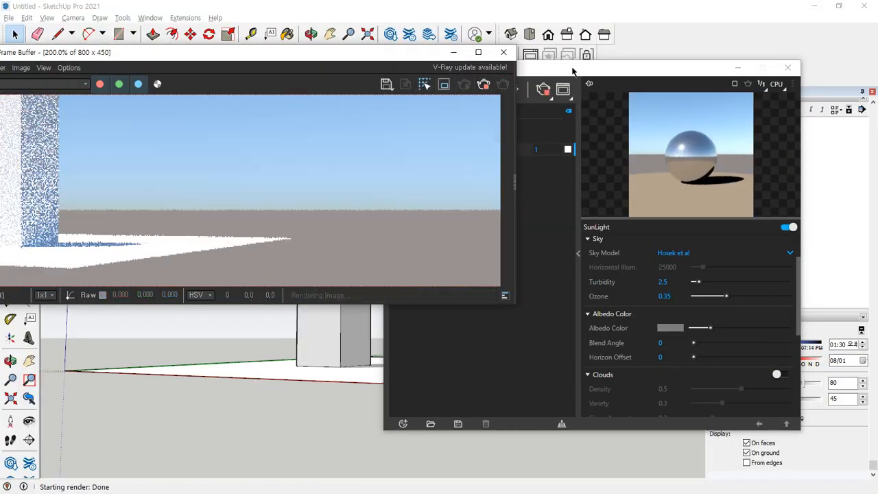
- Shrink the frame buffer, widen its image area over the layers pane and arrange it clear of the Asset Editor's SunLight settings
mouse_move(543, 161)
left_mouse_down()
mouse_move(551, 226)
mouse_move(203, 213)
left_mouse_up()
key("Escape")
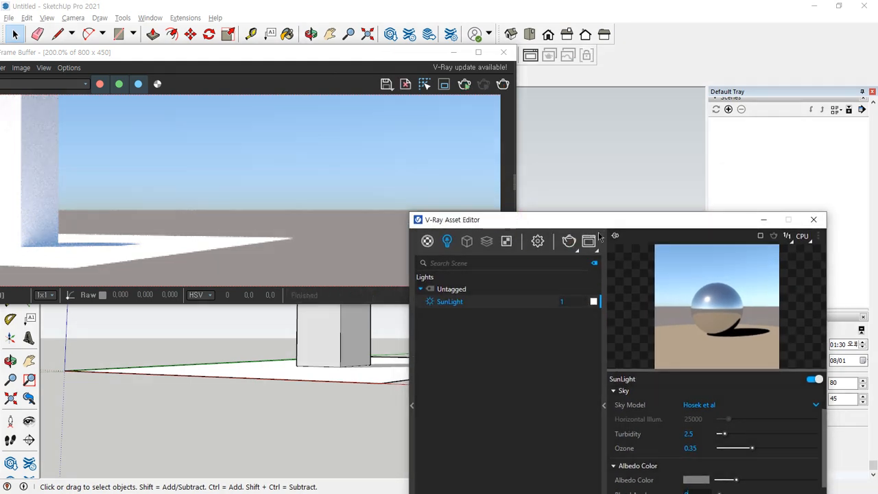
left_click_drag(580, 226, 601, 122)
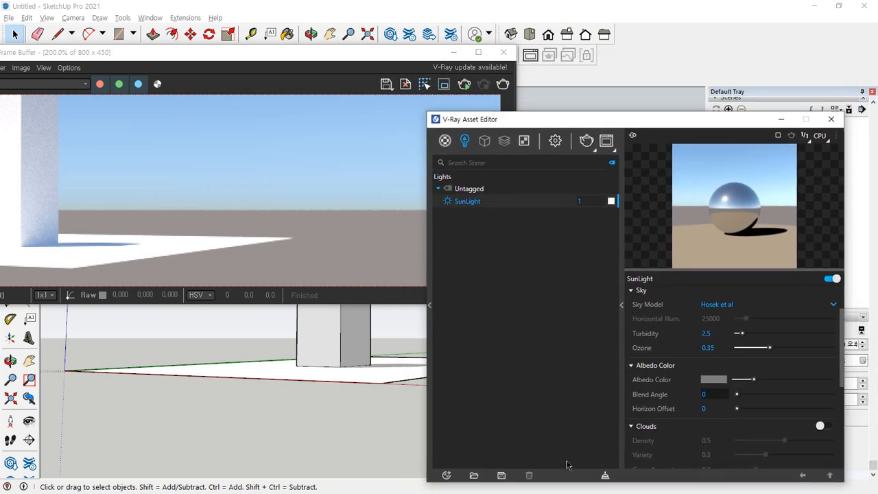
left_click_drag(390, 54, 358, 40)
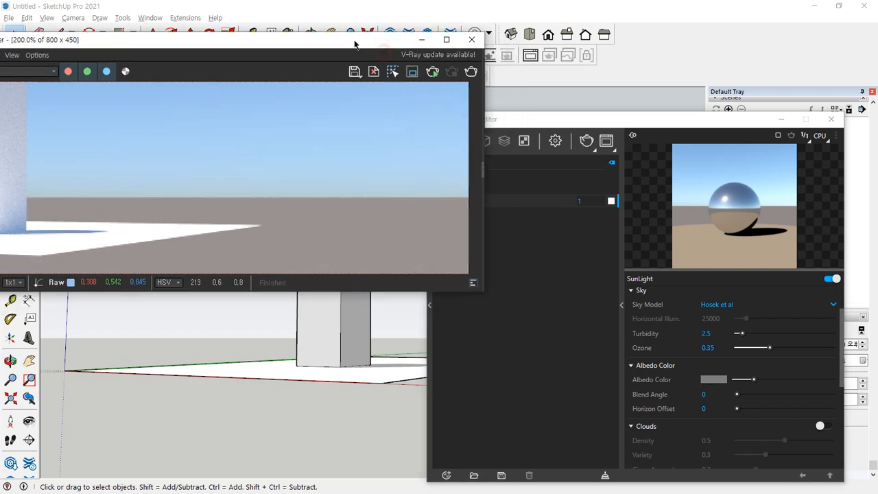
left_click_drag(483, 292, 354, 268)
left_click_drag(354, 171, 261, 193)
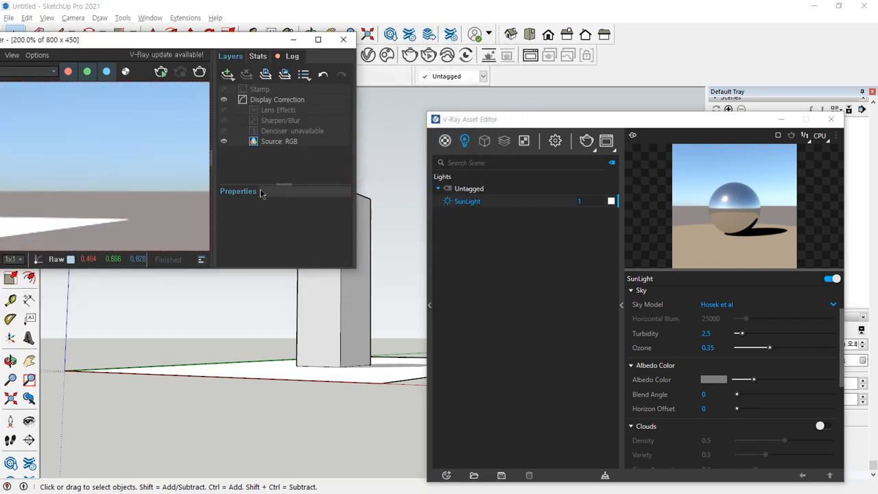
left_click_drag(209, 159, 326, 222)
left_click_drag(251, 41, 275, 27)
left_click_drag(502, 120, 479, 163)
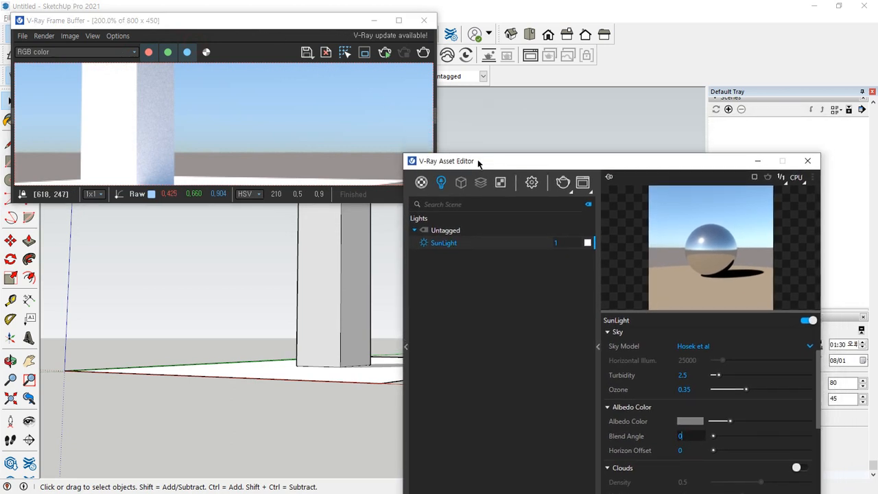
- Set the albedo Horizon Offset to 10, render the view and enlarge the frame buffer's height to inspect the horizon
left_click(694, 452)
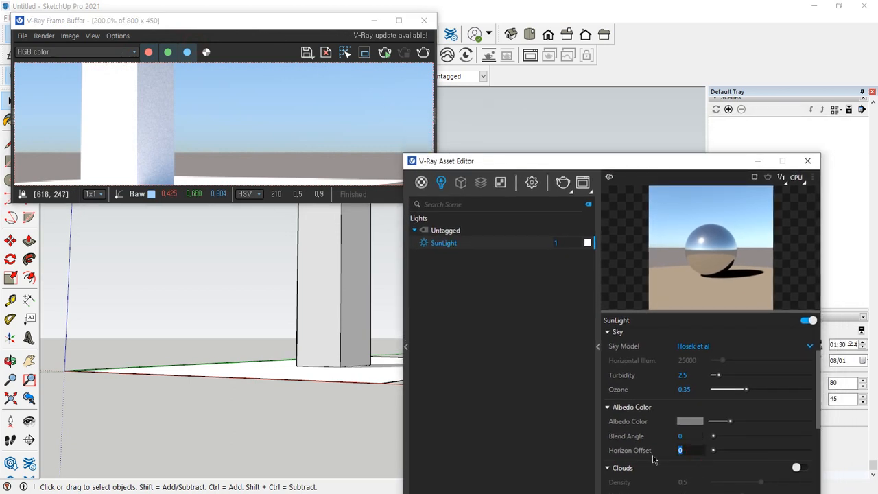
type("1")
key("Return")
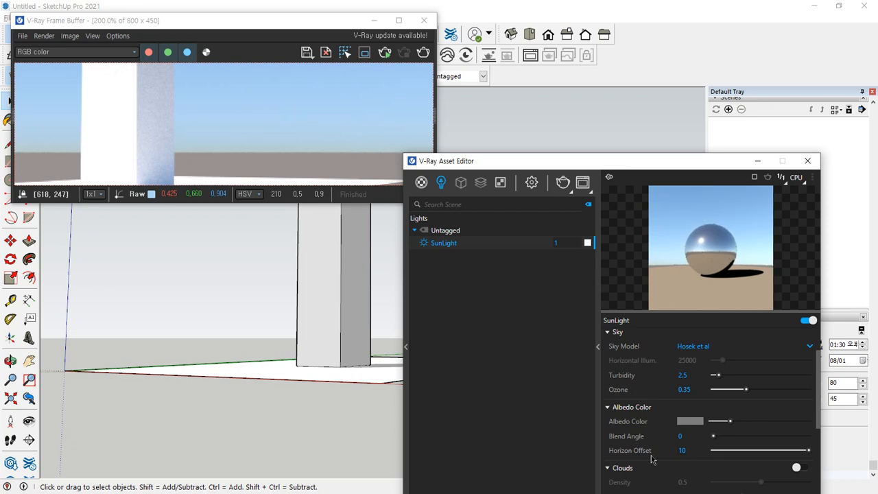
left_click(423, 53)
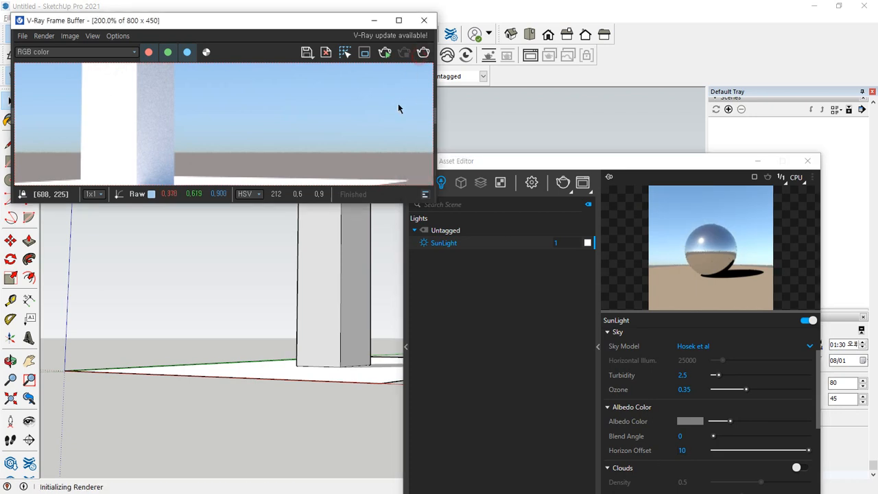
left_click(471, 161)
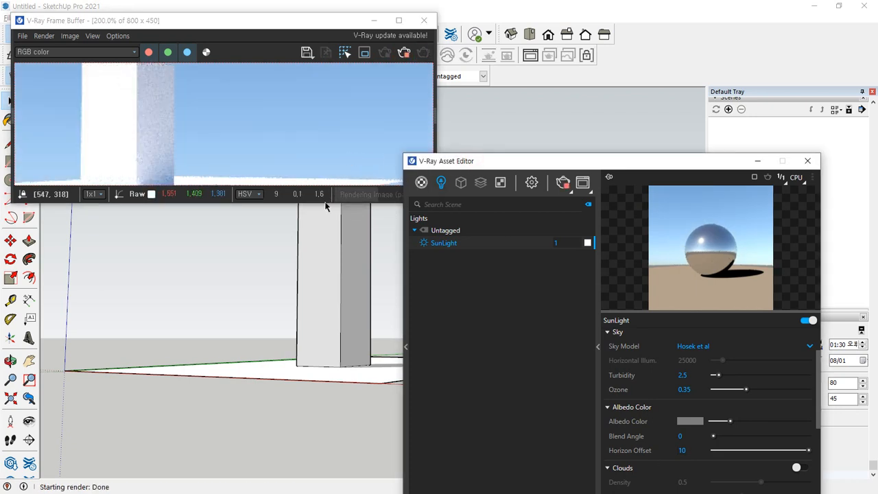
left_click_drag(323, 206, 308, 353)
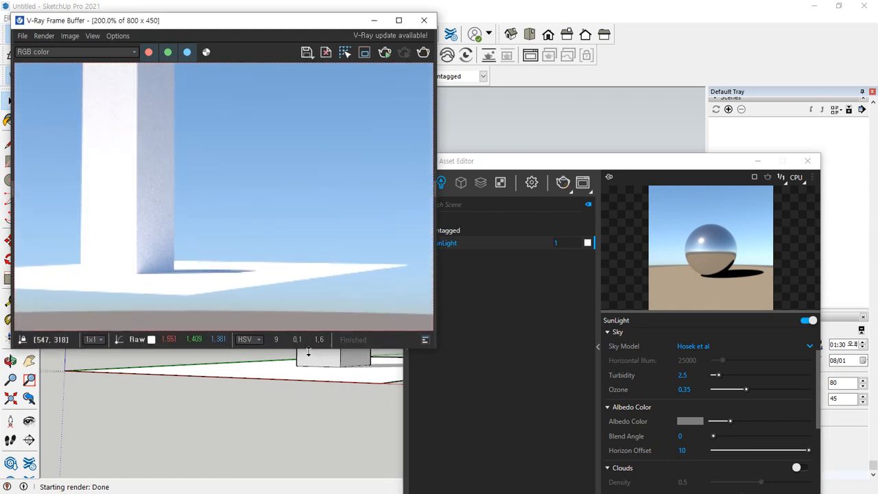
- Set the Horizon Offset back to 0 and re-render to examine the horizon line behind the box
left_click(696, 453)
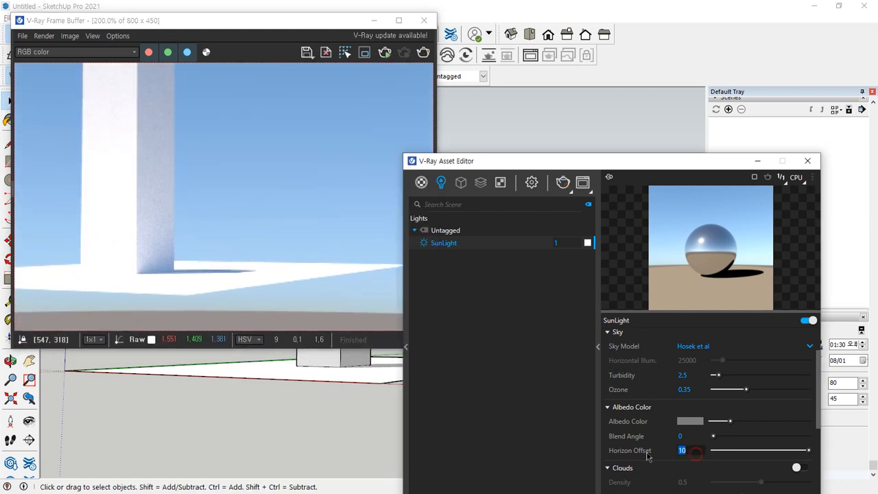
type("-10")
key("Return")
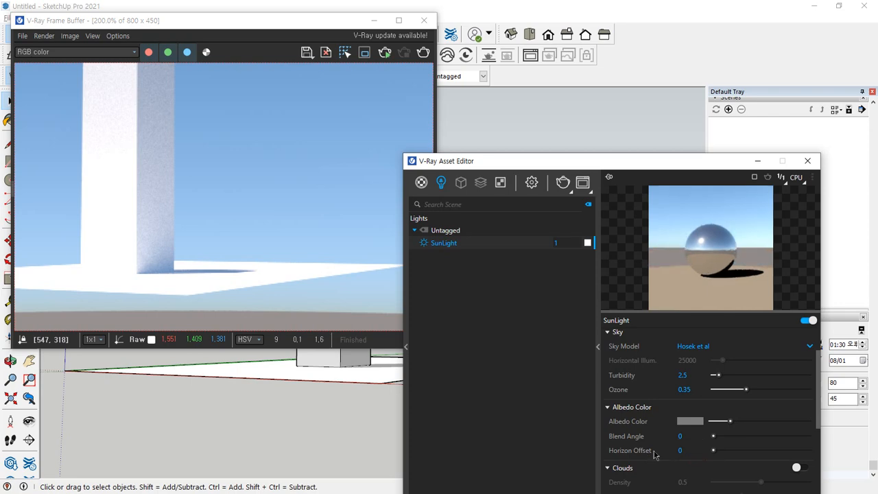
left_click(423, 52)
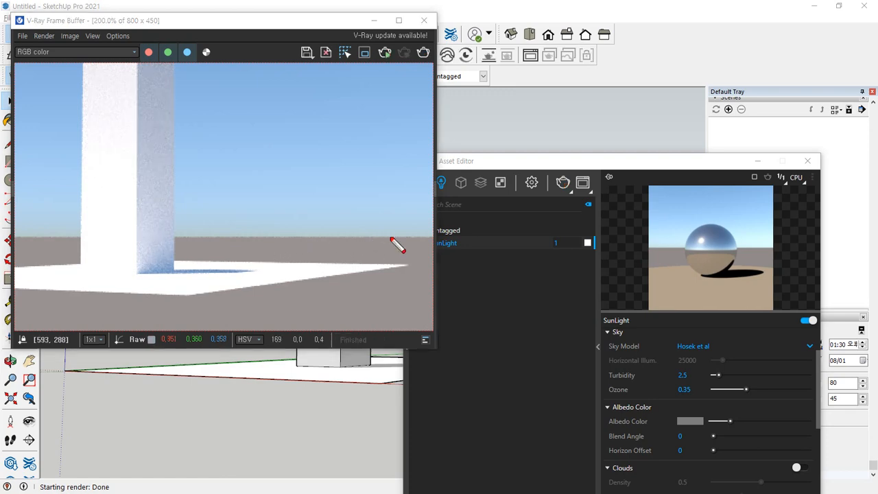
mouse_move(388, 236)
left_mouse_down()
mouse_move(269, 238)
mouse_move(432, 240)
mouse_move(243, 240)
left_mouse_up()
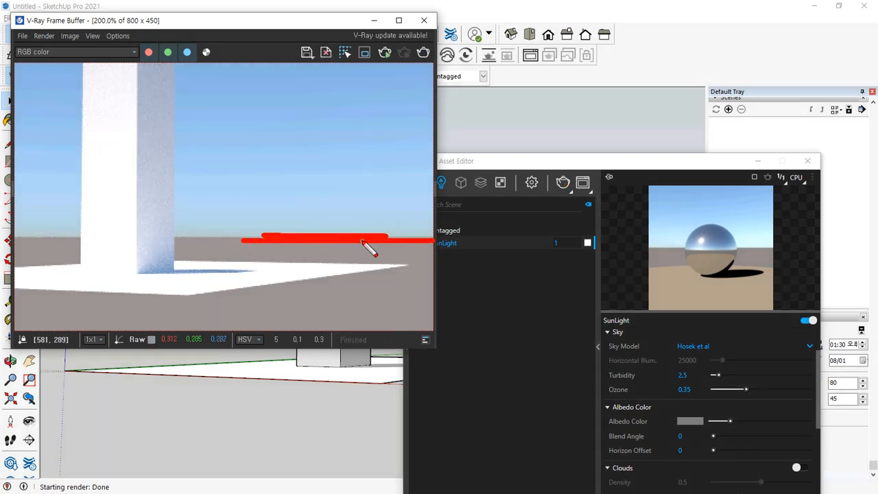
mouse_move(362, 242)
left_mouse_down()
mouse_move(362, 310)
mouse_move(405, 313)
mouse_move(408, 255)
mouse_move(395, 252)
mouse_move(414, 261)
left_mouse_up()
key("Escape")
- Restore the albedo Blend Angle to 5.73917 and collapse the Albedo Color settings
left_click(686, 438)
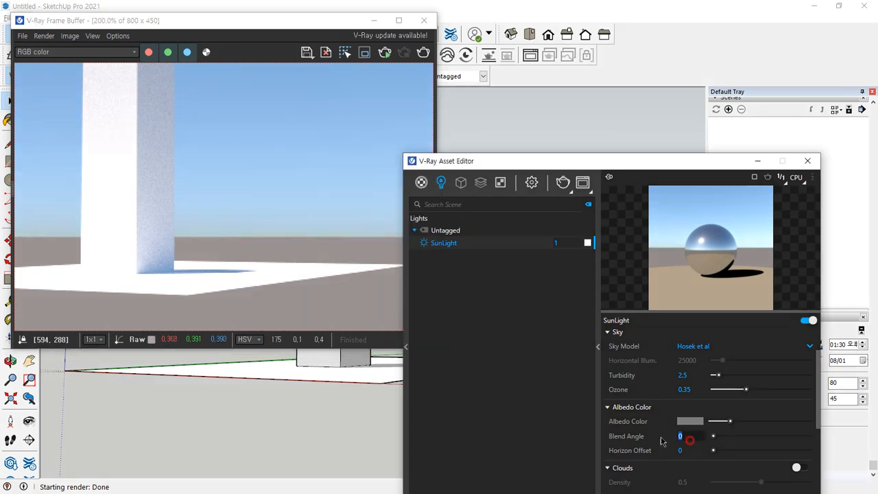
key("Return")
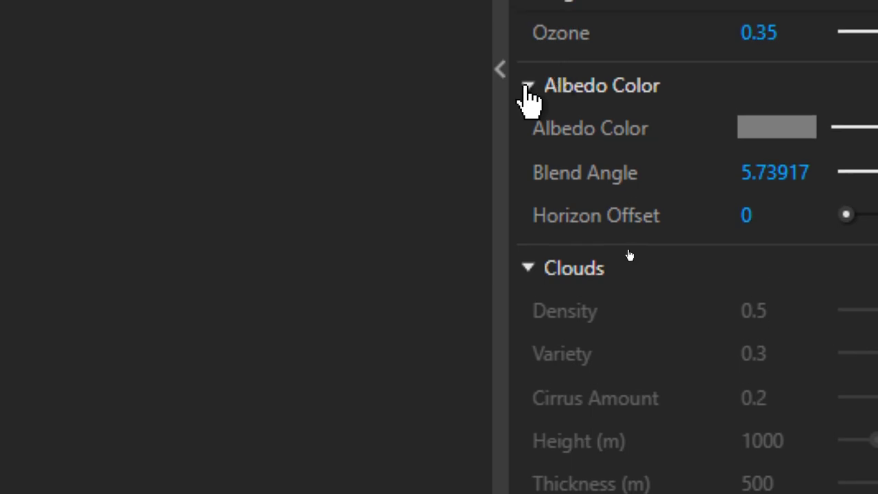
left_click(528, 48)
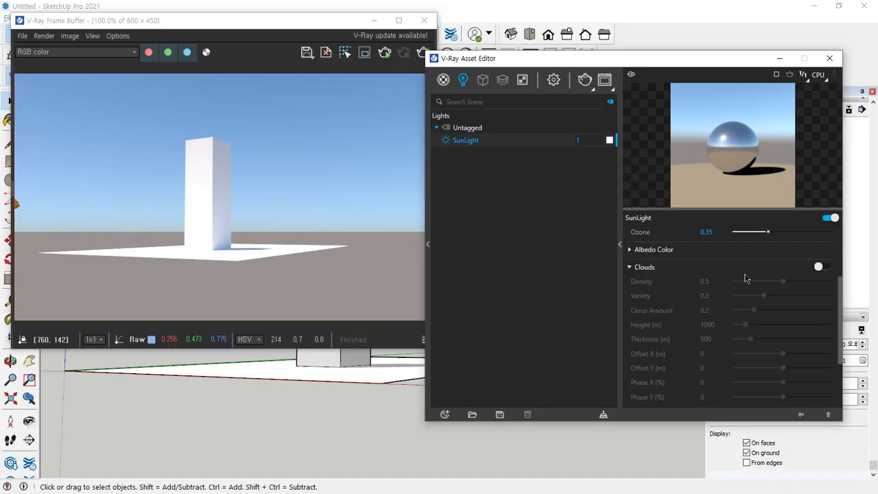
- Enable Clouds for the SunLight and render the box against the cloudy sky
left_click(820, 267)
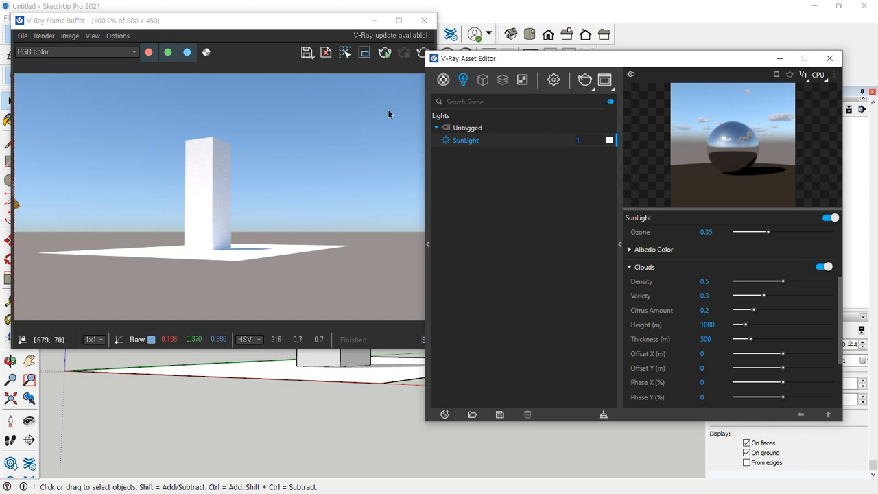
left_click(422, 52)
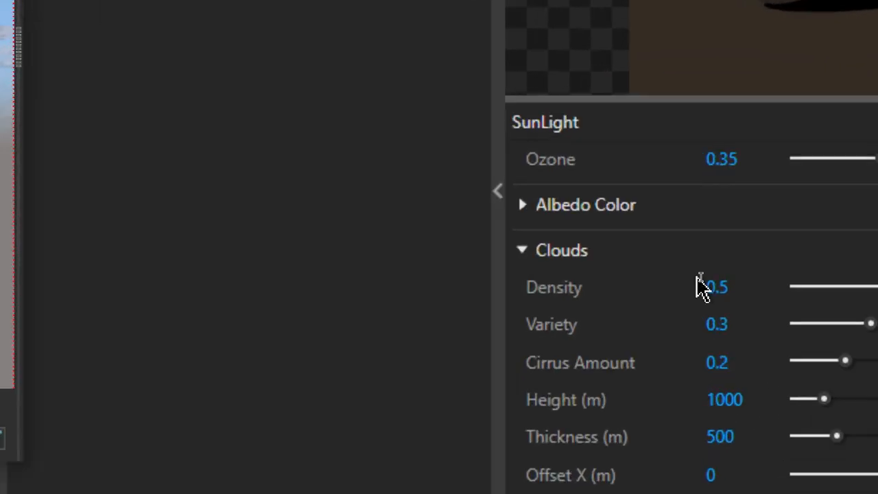
- Set the cloud Density to 1 and render the view
left_click(707, 281)
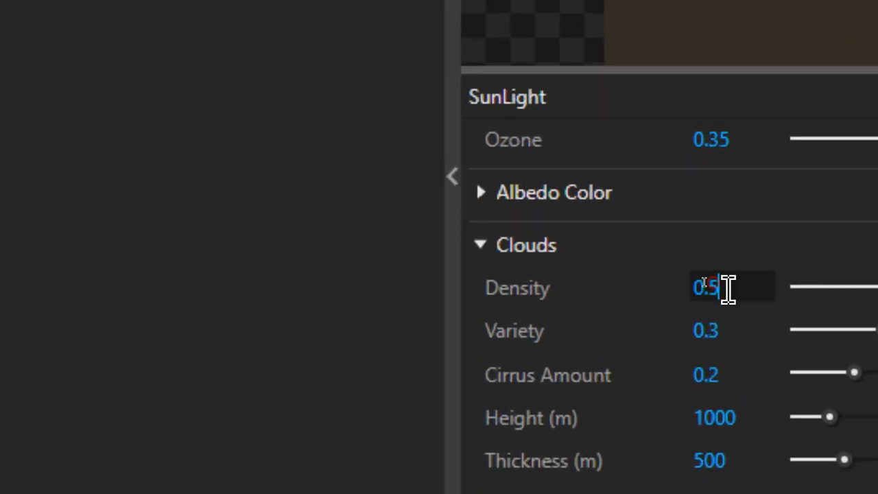
left_click_drag(727, 288, 647, 304)
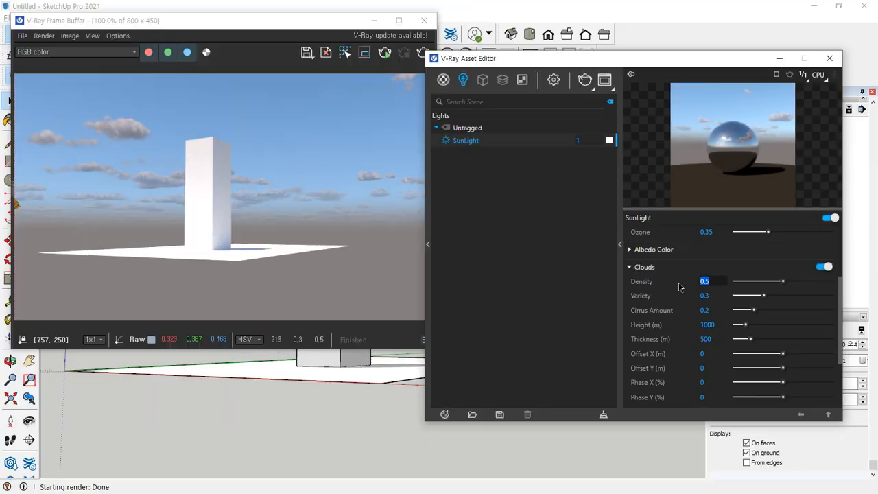
type("1")
key("Return")
left_click(370, 125)
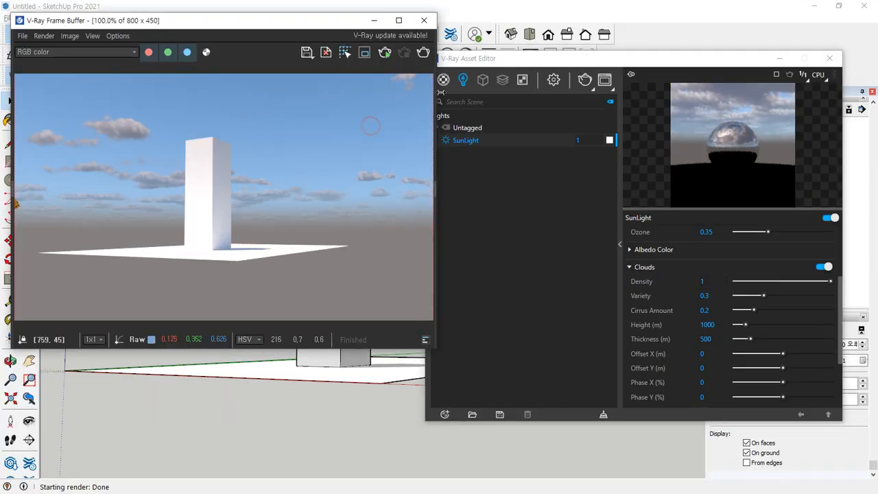
left_click(424, 52)
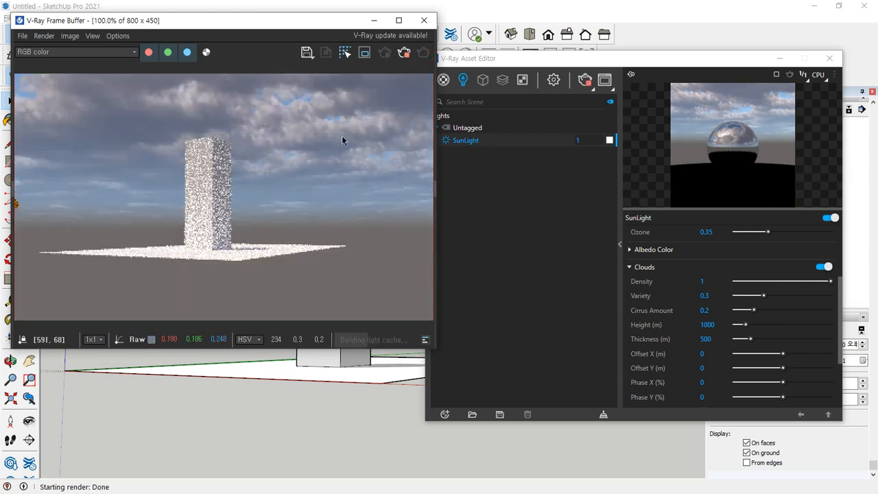
- Lower the cloud Density to 0.1 and re-render the view for comparison
left_click(702, 281)
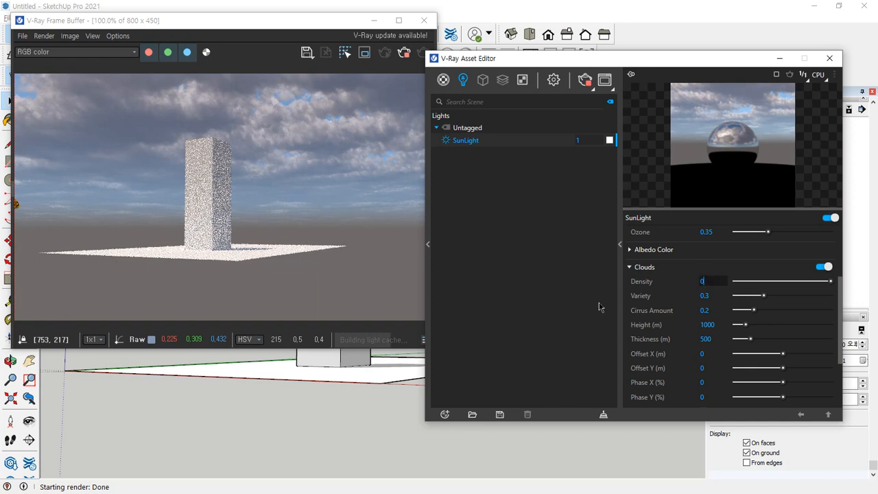
type("0.1")
key("Return")
left_click(410, 72)
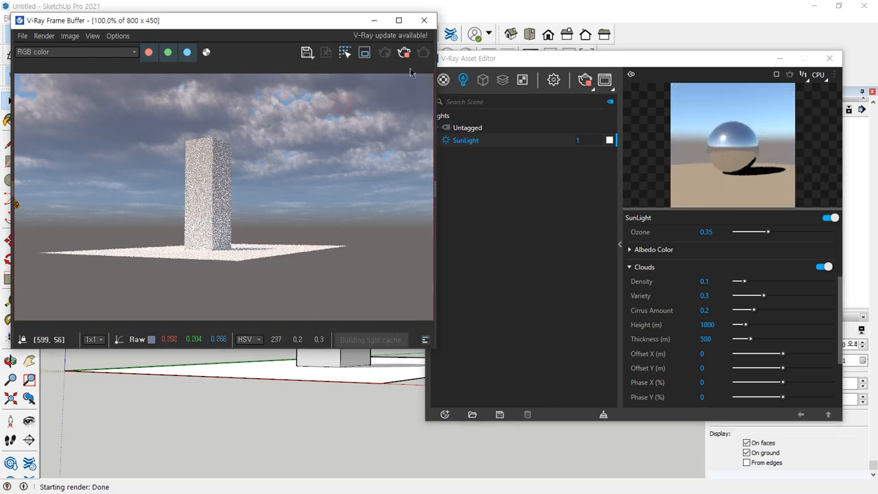
left_click(409, 56)
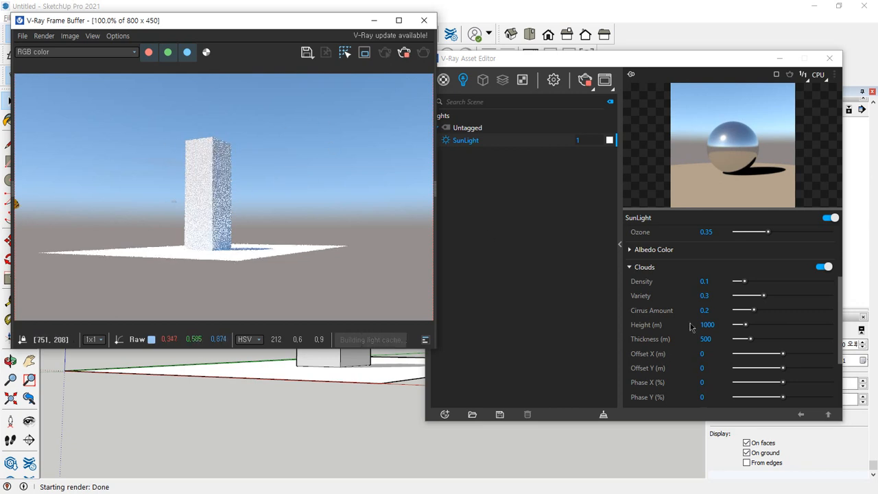
- Return the cloud Density to 0.5 and re-render the sky behind the box
left_click(705, 282)
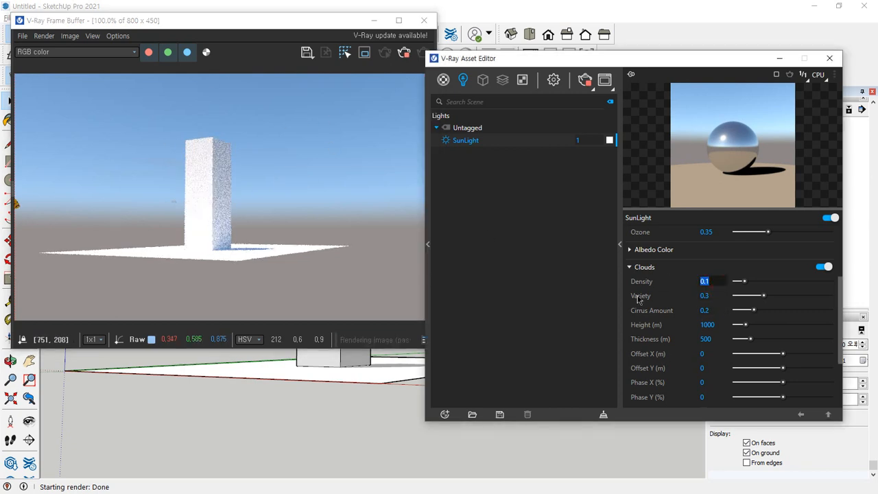
key("Return")
left_click(376, 113)
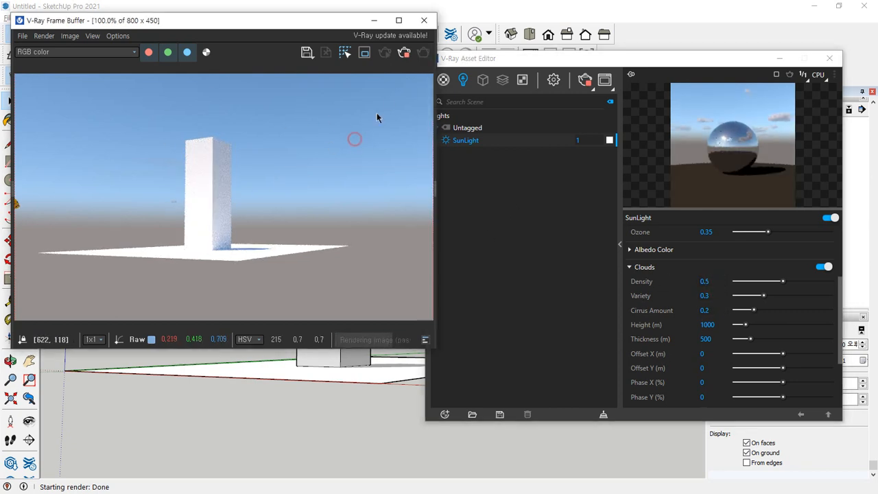
left_click(404, 53)
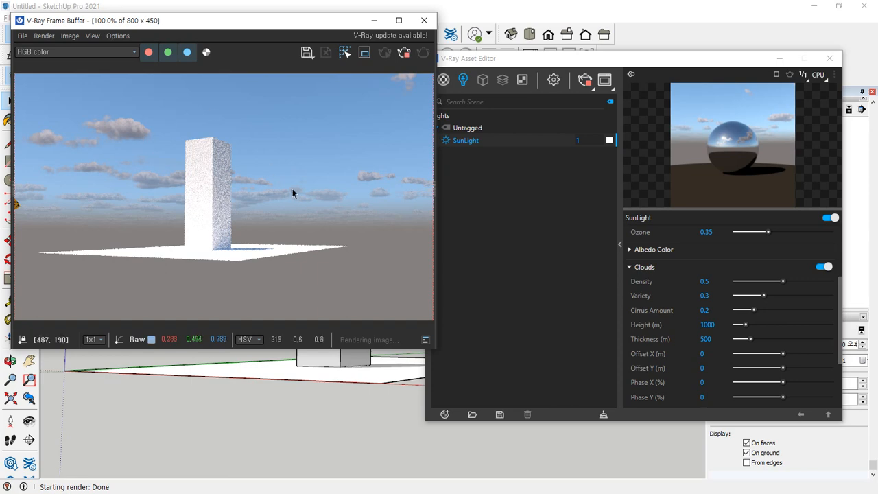
- Set the cloud Height back to 1000 m and render the view again
left_click(675, 309)
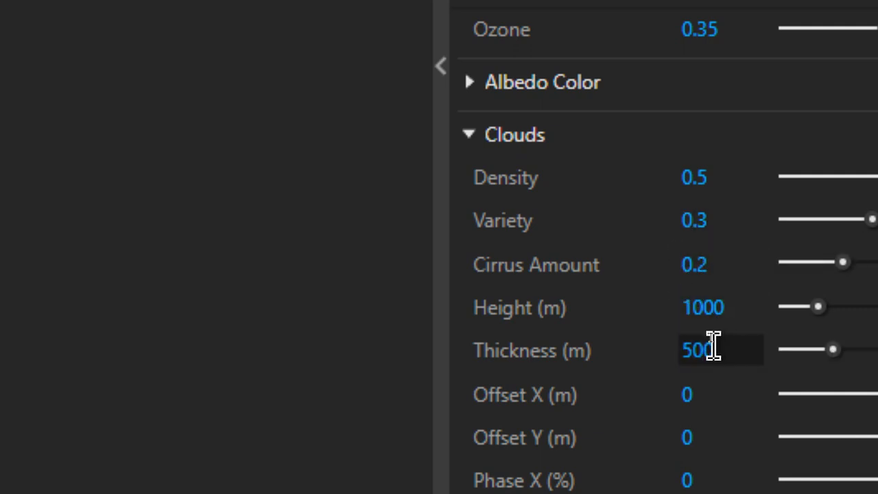
scroll(726, 422, "down", 2)
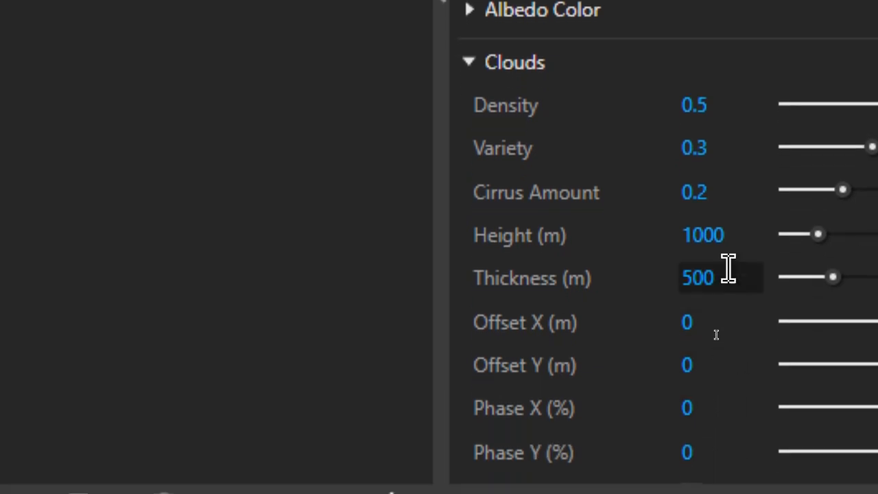
scroll(720, 423, "down", 1)
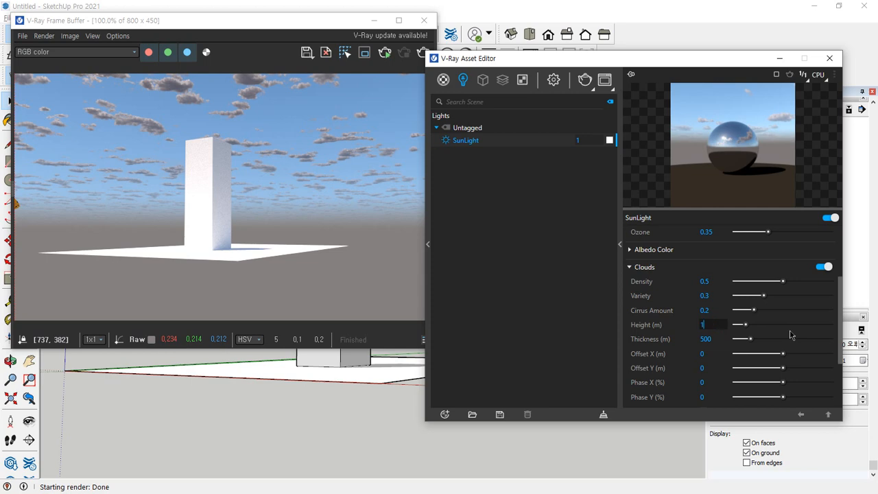
left_click(342, 98)
left_click(423, 53)
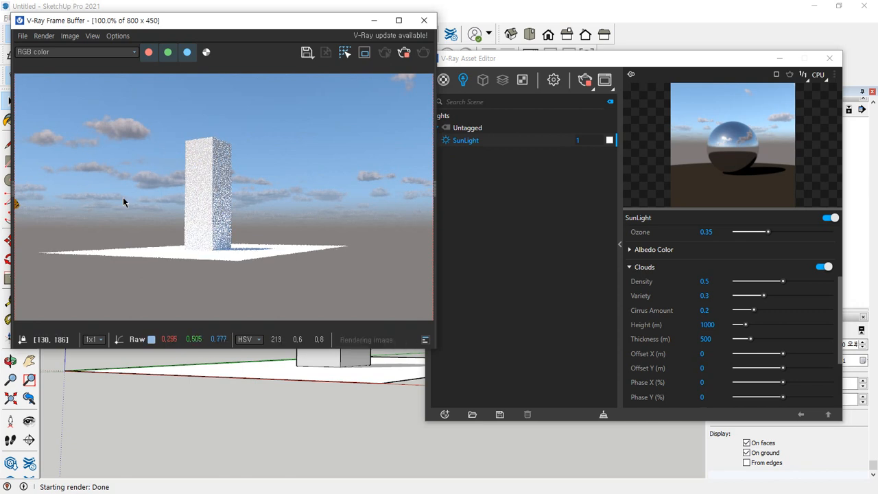
- Raise the cloud Height to 5000 m
left_click(719, 326)
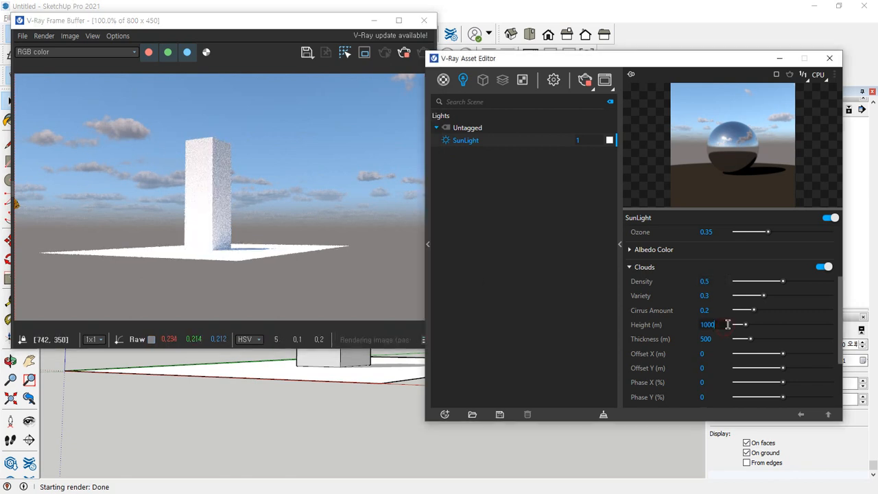
key("BackSpace")
key("Return")
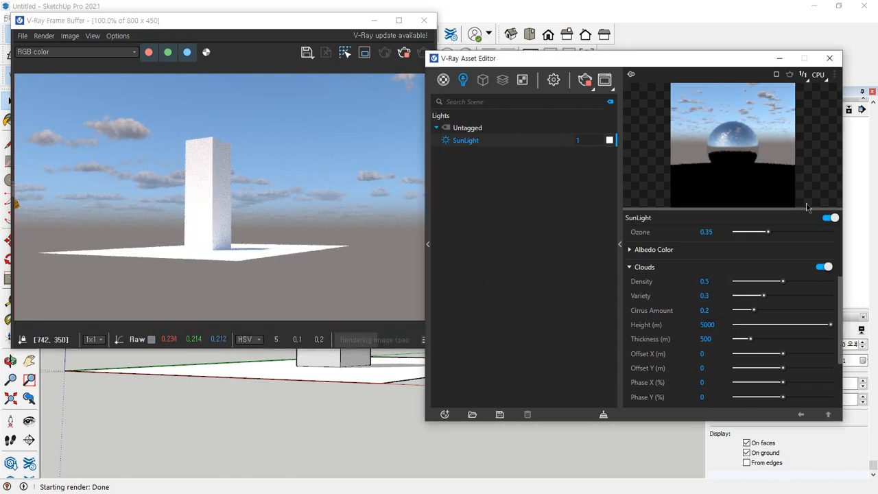
- Re-render the sky with the raised clouds, and return the cloud Height to 1000 m
left_click(585, 80)
left_click(592, 80)
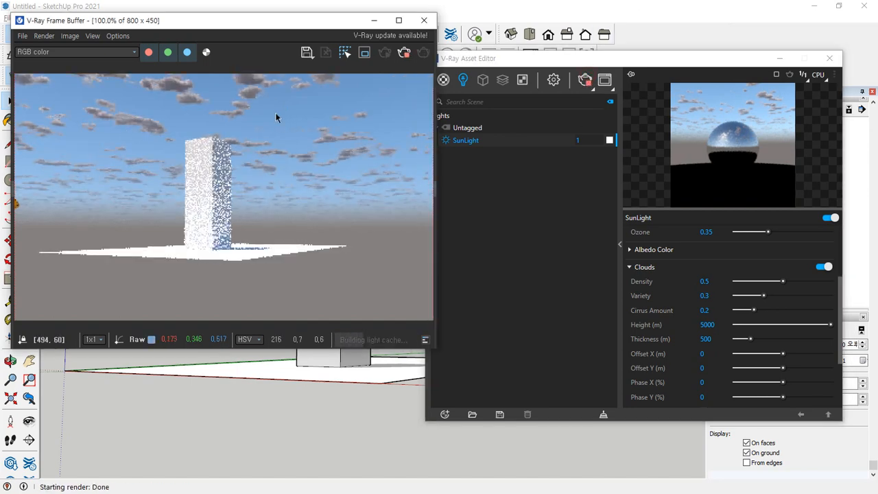
left_click(720, 326)
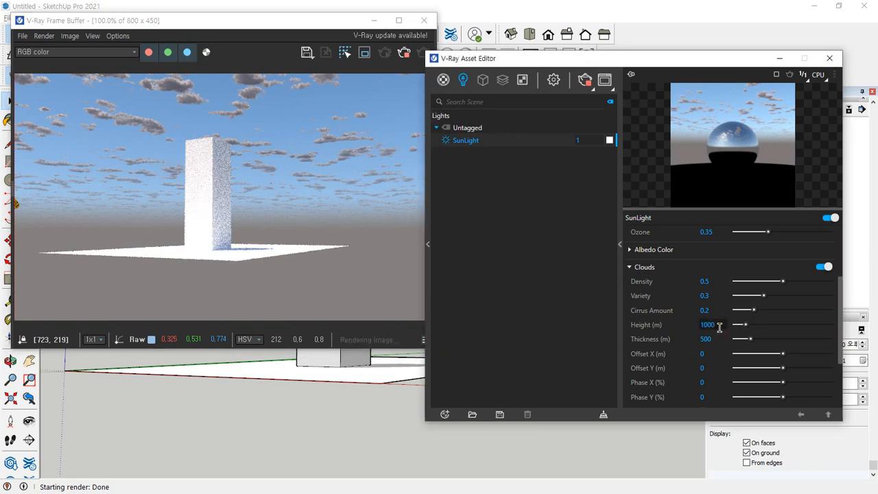
left_click(713, 337)
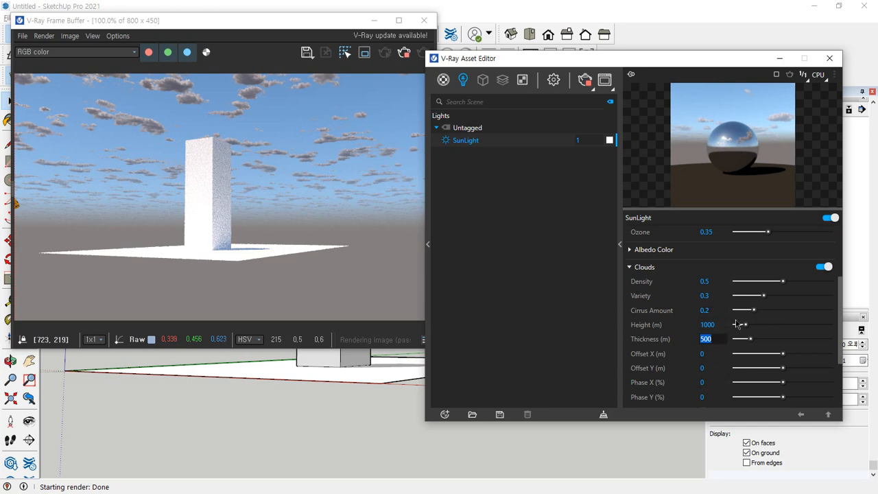
- Turn off the SunLight's Clouds and expand its Options settings
scroll(808, 256, "down", 2)
scroll(815, 260, "up", 4)
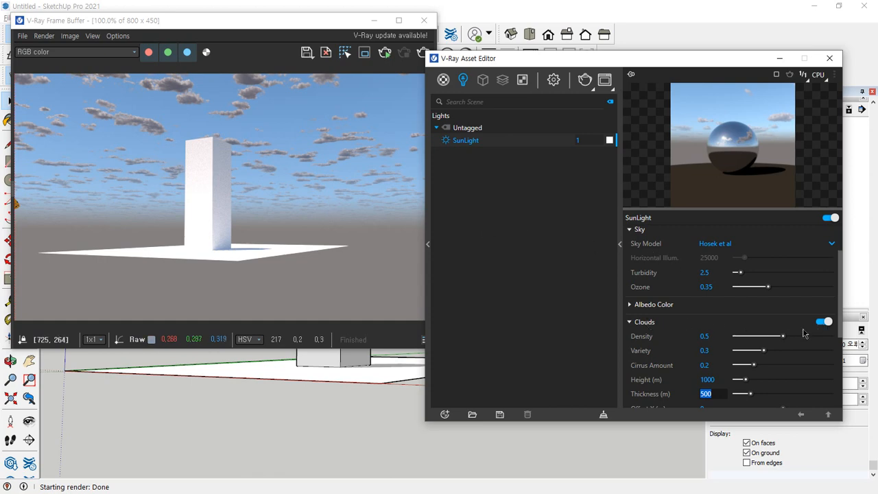
left_click(825, 321)
left_click(645, 323)
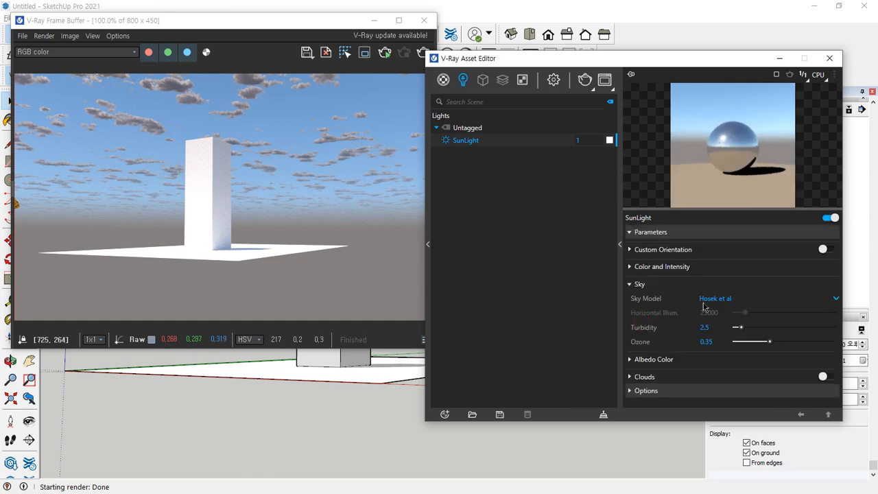
left_click(646, 392)
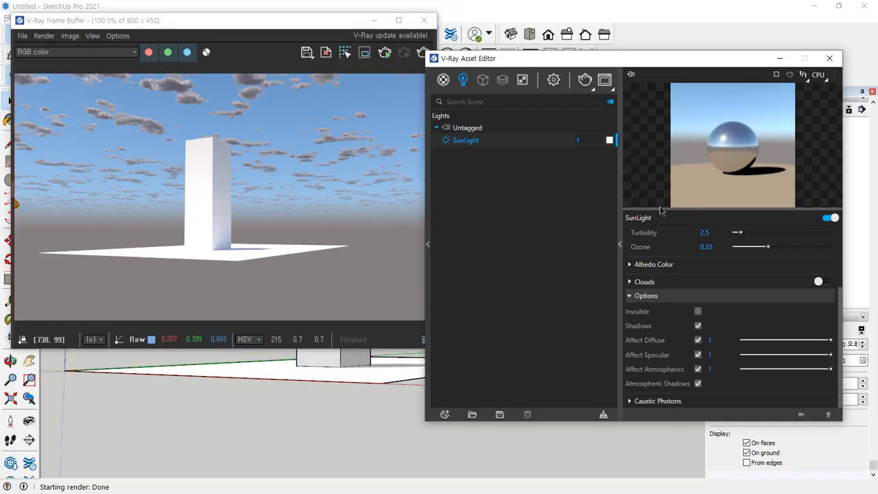
- Close the V-Ray asset editor and frame buffer, and set the shadow time to 06:30 PM
left_click(831, 59)
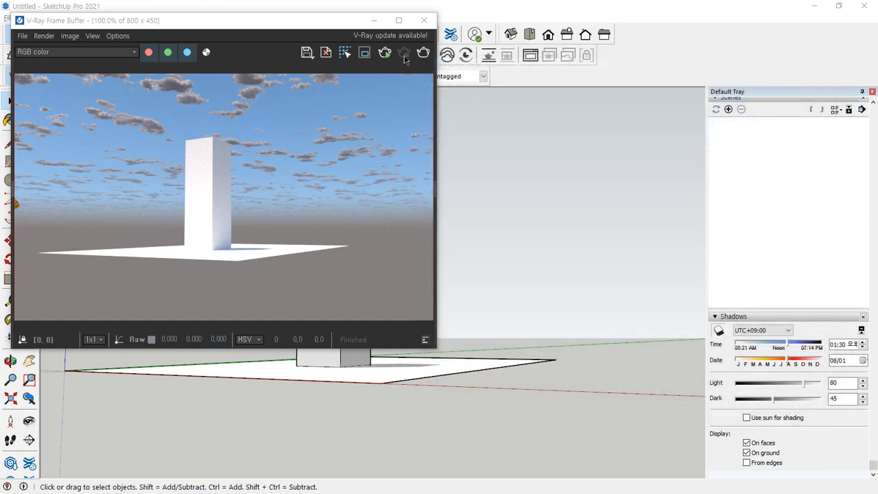
left_click(424, 20)
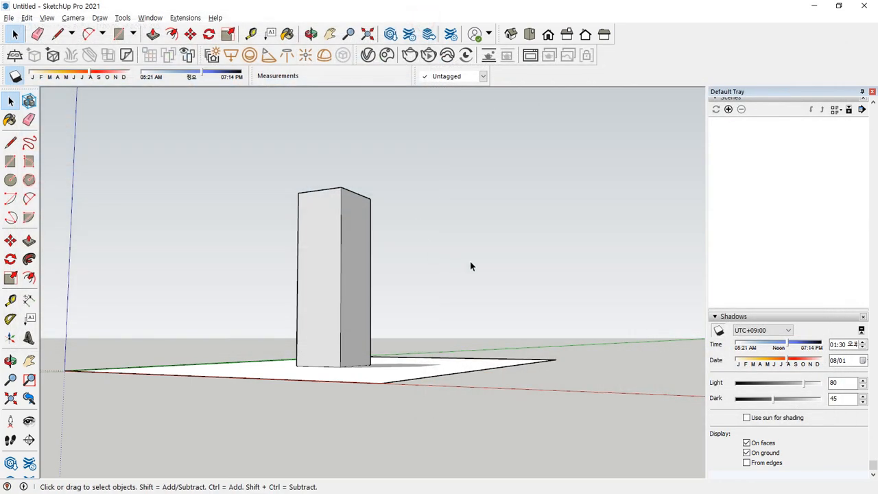
left_click(836, 345)
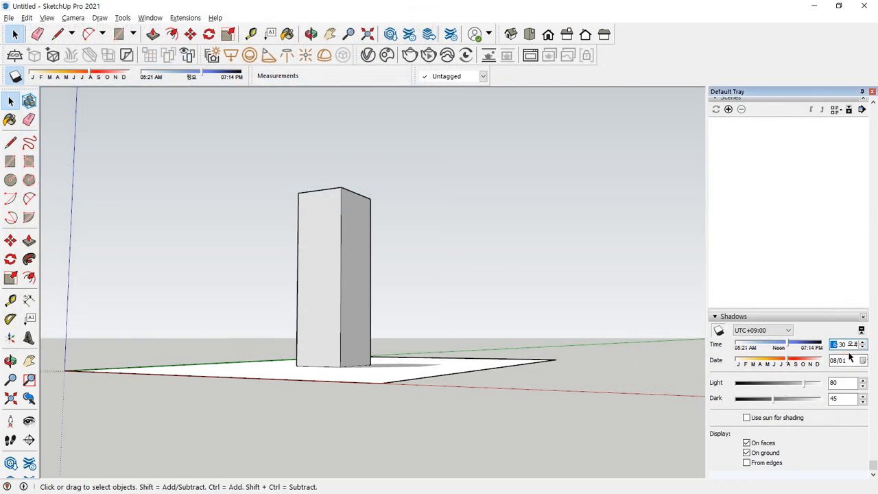
key("Return")
- Render the box and figure facing the low sun, and examine the sun disc up close in the frame buffer
middle_click_drag(537, 271, 448, 422)
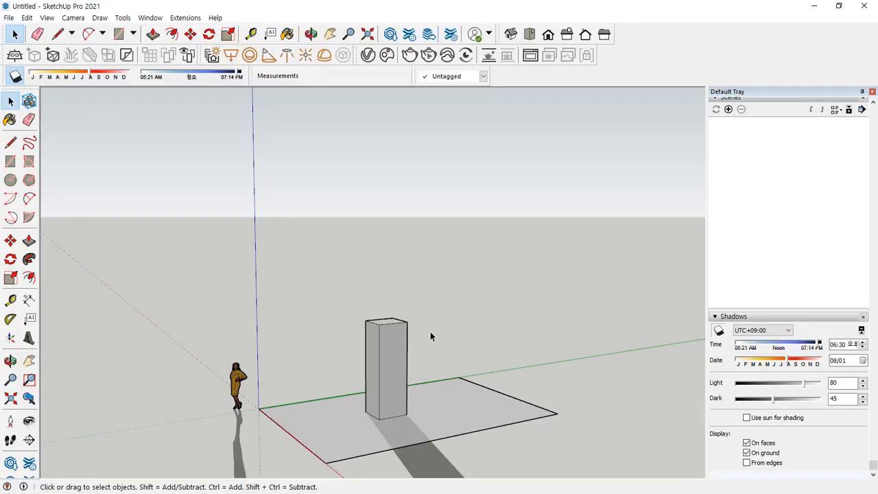
middle_click_drag(388, 321, 376, 284)
left_click(410, 54)
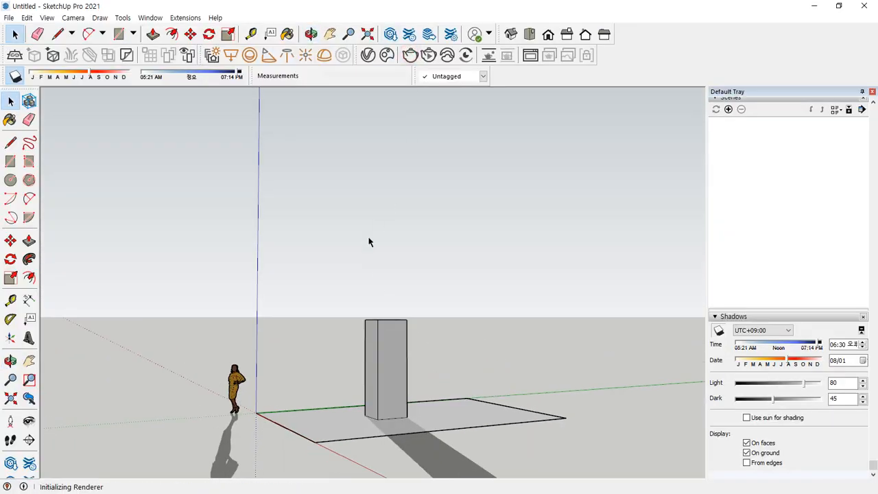
left_click_drag(229, 24, 346, 55)
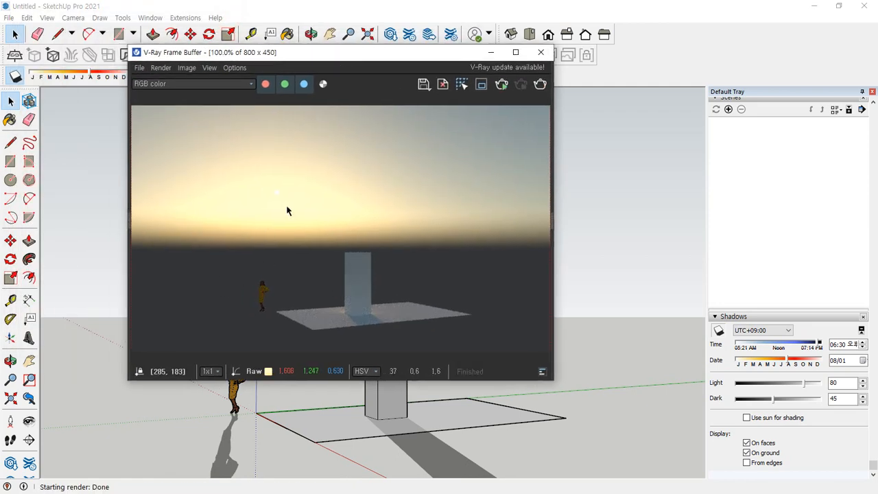
scroll(287, 193, "up", 1)
scroll(287, 193, "up", 3)
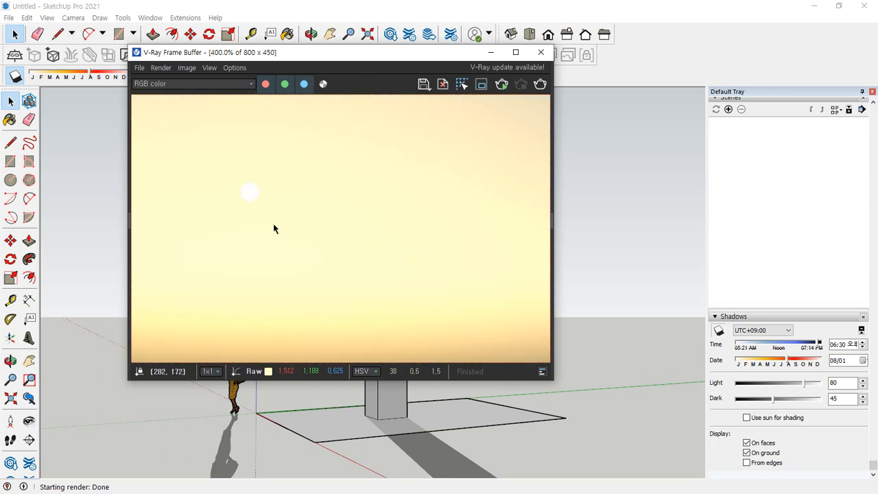
scroll(297, 203, "up", 1)
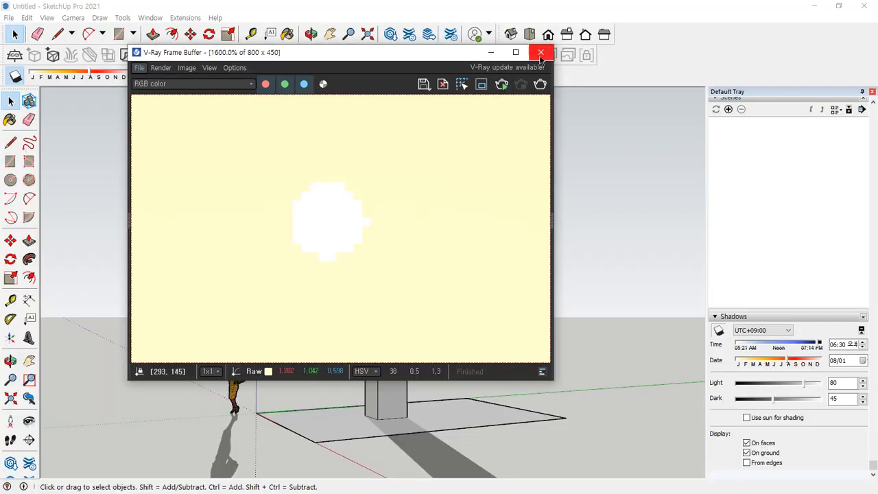
left_click(541, 53)
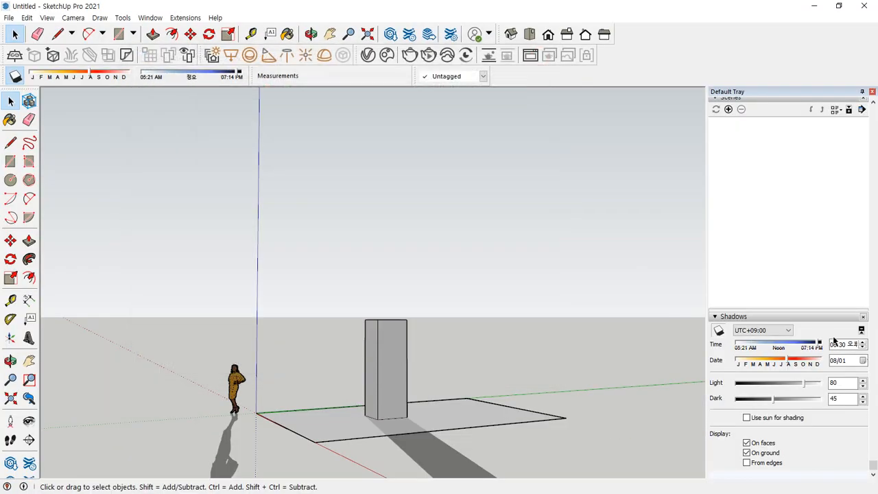
- Set the shadow time to 07:00 PM
left_click(841, 345)
type("7")
key("Tab")
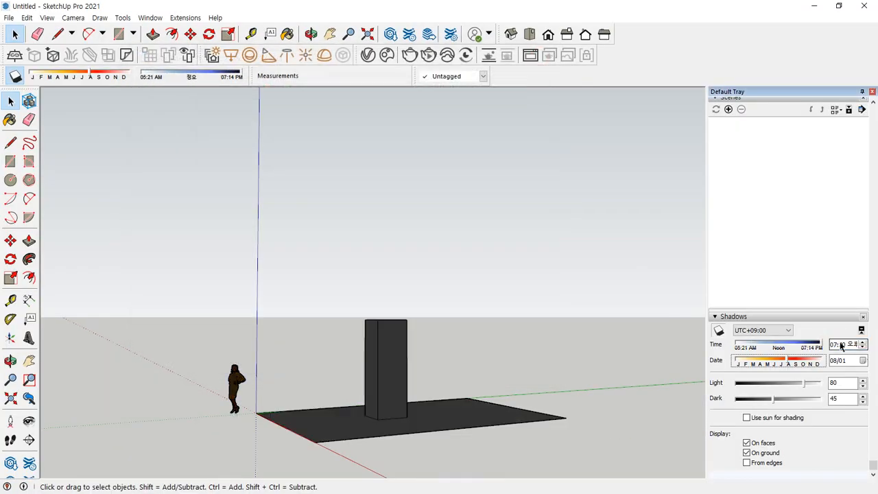
left_click(842, 346)
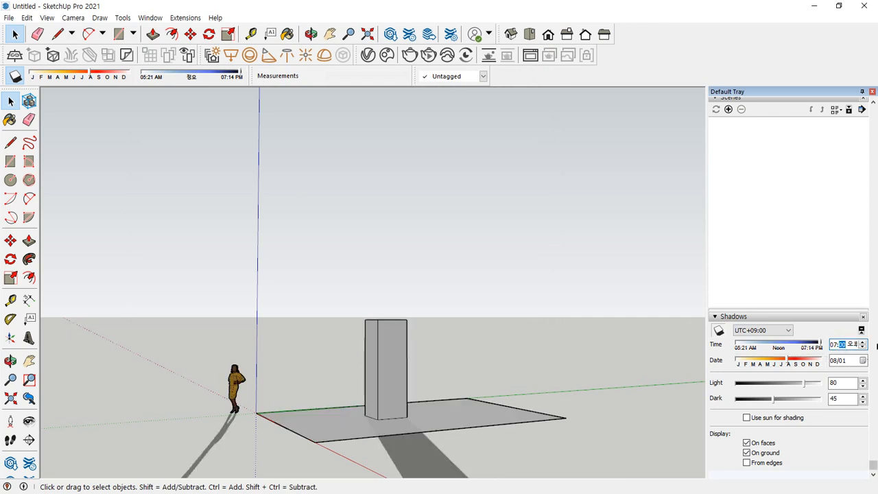
- Render the evening scene and examine the sun disc near the horizon in the frame buffer
left_click(411, 56)
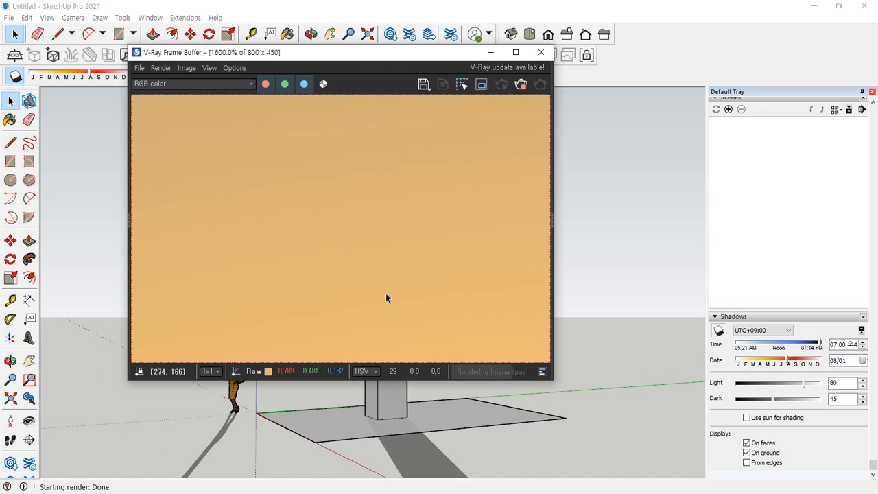
scroll(385, 245, "down", 2)
scroll(426, 330, "up", 2)
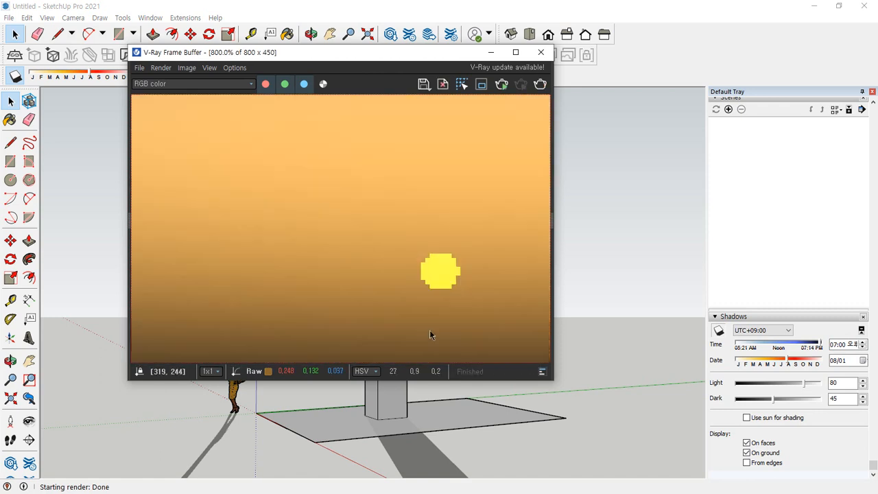
middle_click_drag(459, 301, 404, 260)
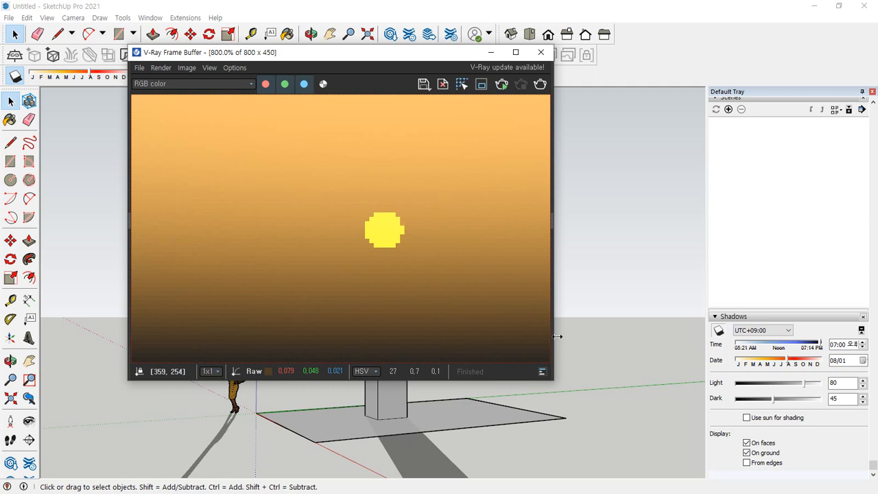
scroll(347, 238, "down", 2)
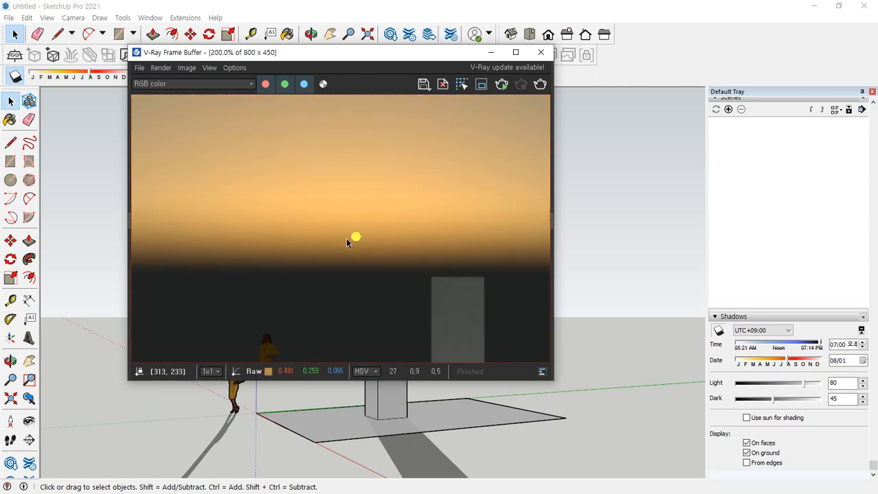
scroll(336, 238, "up", 1)
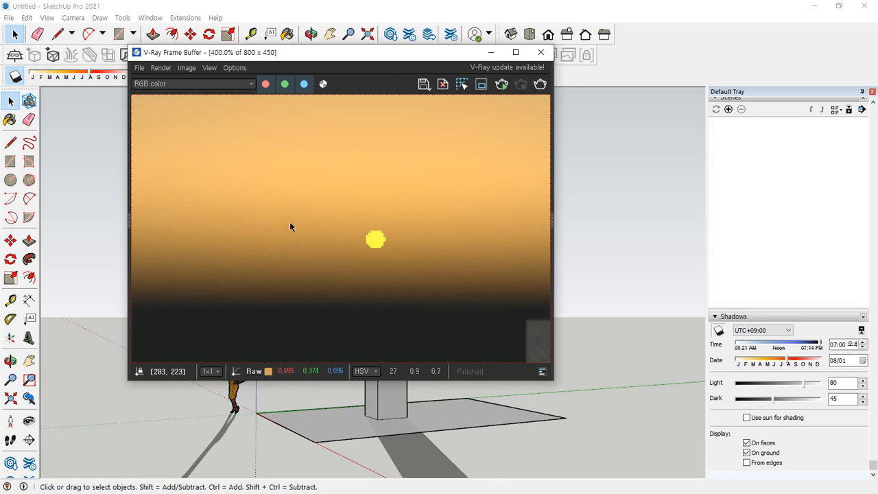
scroll(290, 221, "down", 1)
scroll(292, 236, "up", 1)
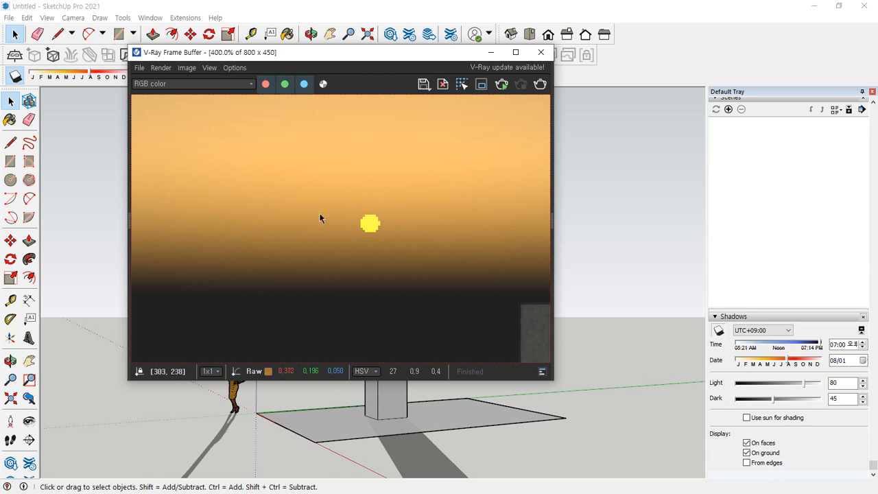
left_click(505, 14)
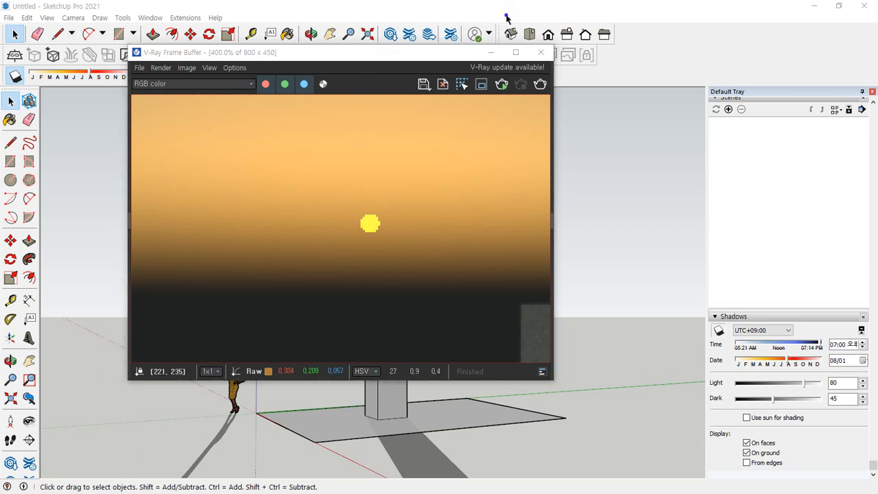
- Enable the SunLight's Invisible option and re-render the evening sky for comparison
left_click_drag(376, 62, 591, 104)
left_click(368, 55)
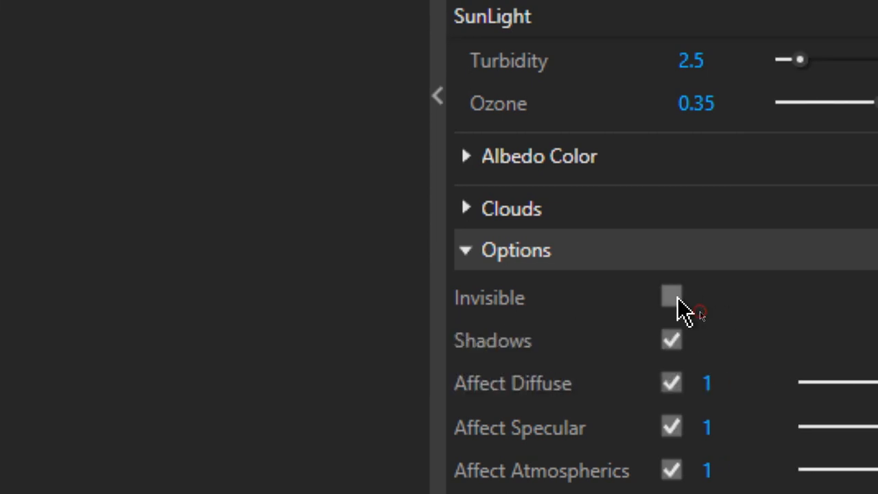
left_click(673, 299)
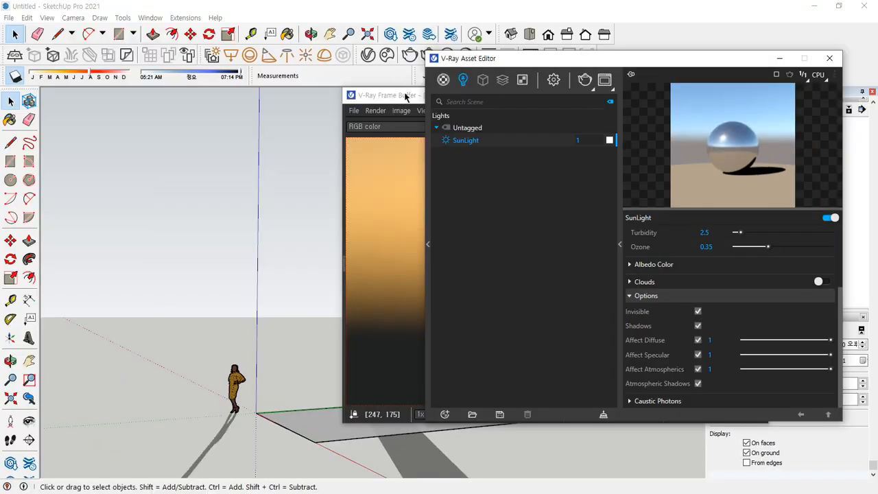
left_click(401, 96)
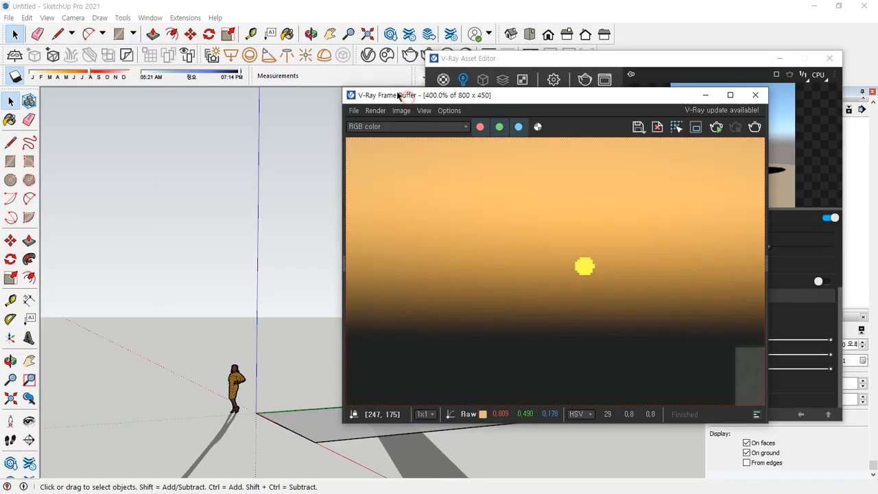
left_click_drag(401, 95, 350, 77)
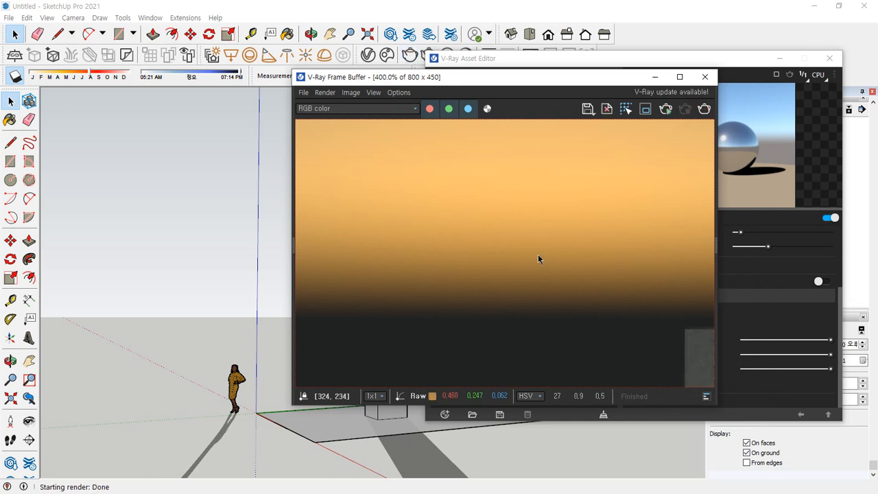
left_click_drag(518, 85, 360, 58)
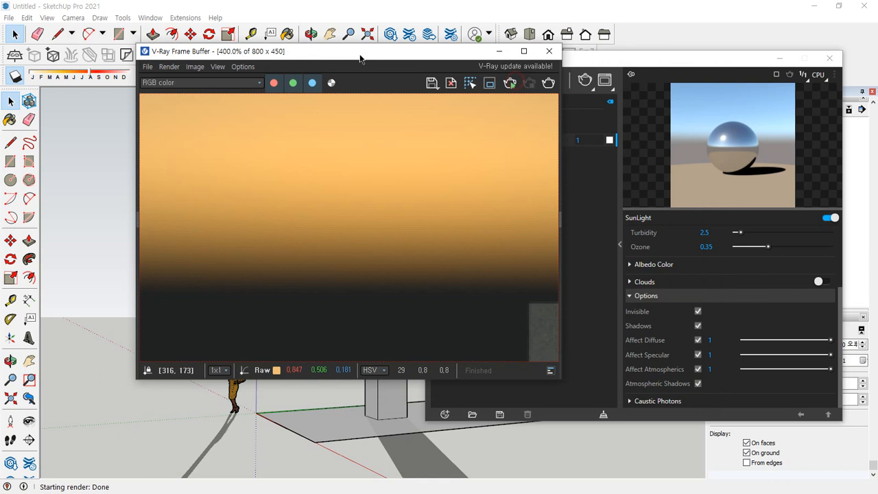
- Disable the SunLight's Invisible option and re-render the evening sky
left_click(673, 59)
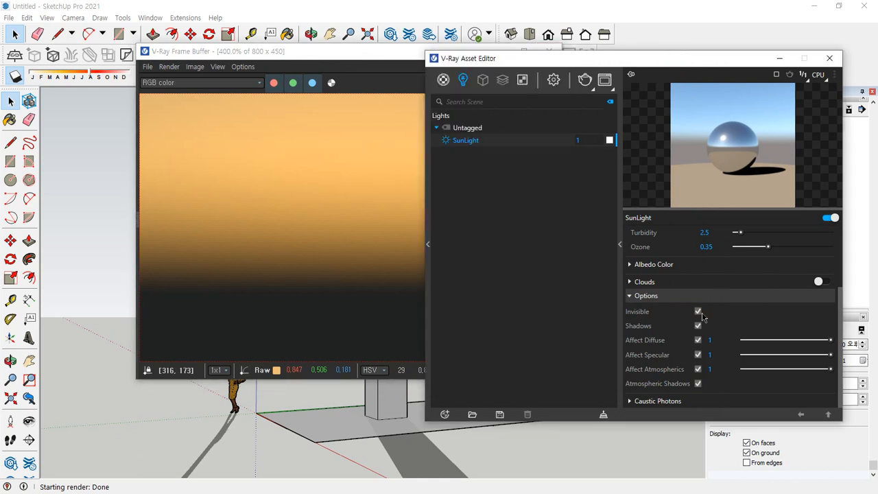
left_click(698, 312)
left_click(405, 165)
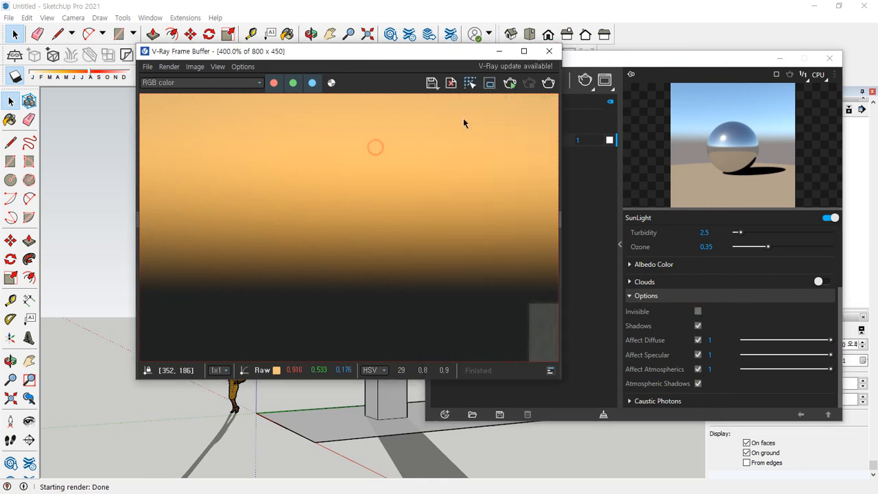
left_click(548, 82)
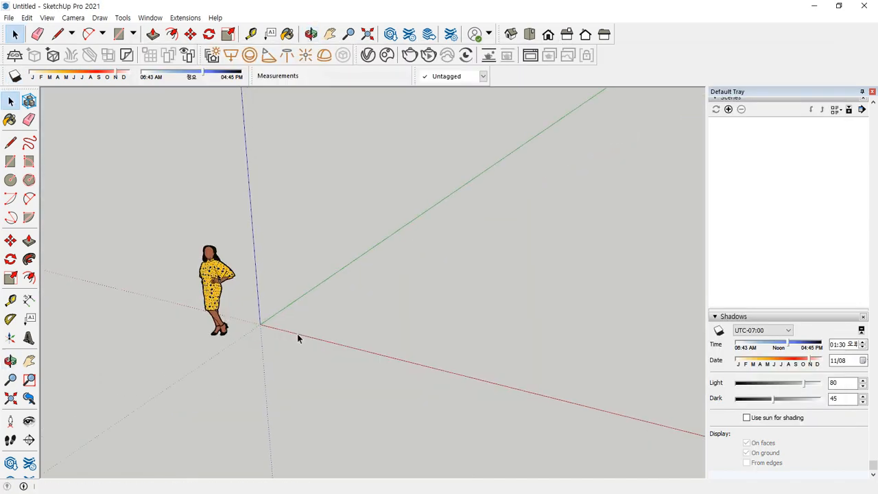
- Draw a rectangle on the ground plane from the origin in the new model
key("r")
left_click(269, 323)
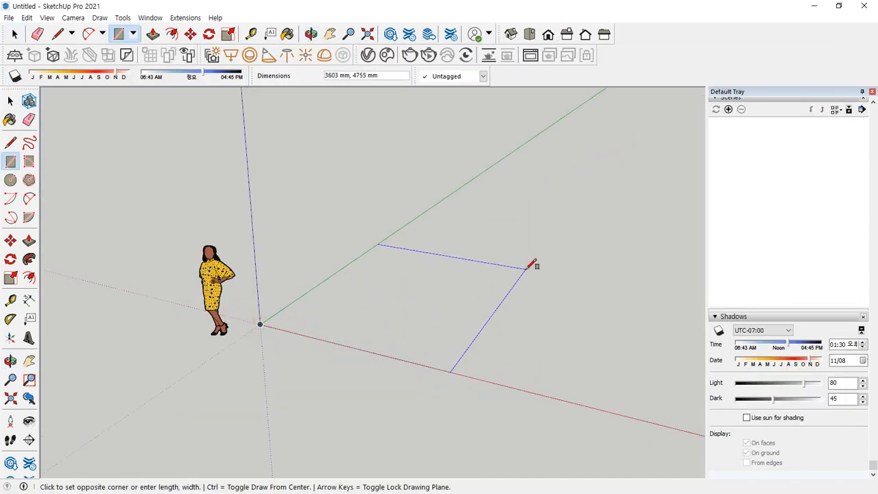
type("50")
key("Return")
- Push/Pull the ground rectangle up 3000 mm into a box
key("p")
left_click(486, 282)
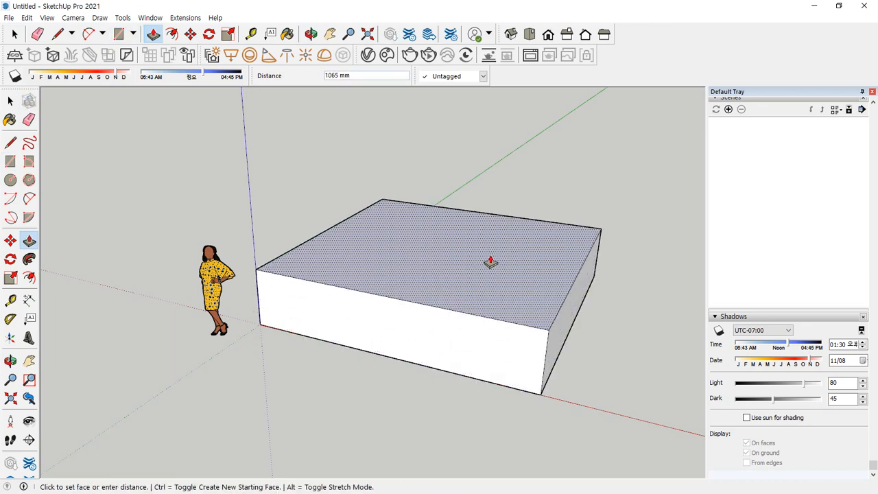
type("3000")
key("Return")
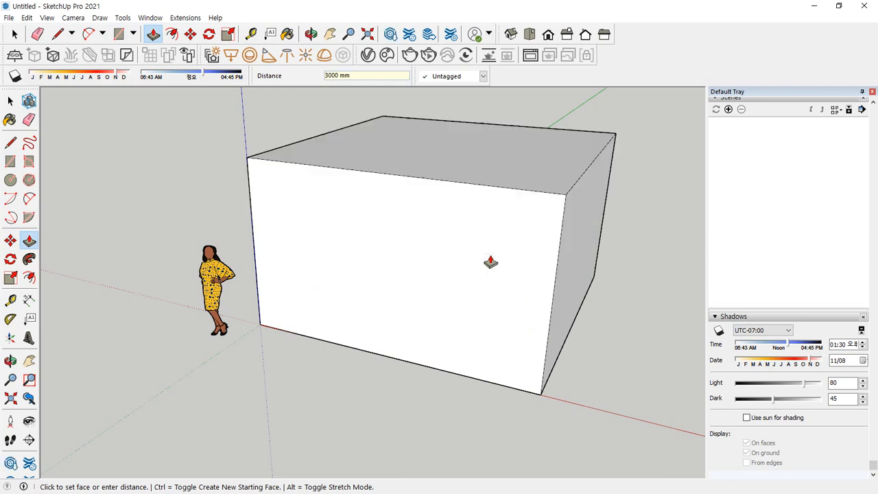
- Delete the box's front face so that the interior is open to view
key("space")
left_click(476, 279)
key("Delete")
key("o")
left_click_drag(424, 317, 713, 284)
key("space")
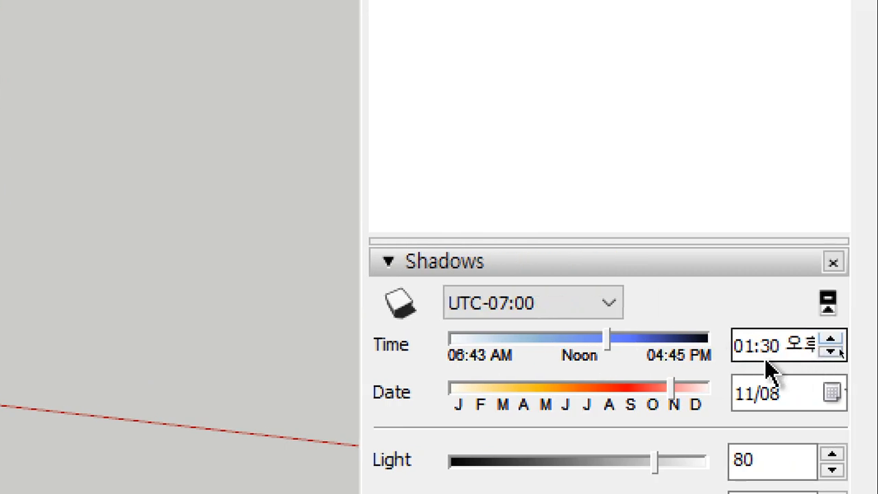
- Set the shadow time to 01:30 AM and render the open box as a night scene
left_click(809, 348)
left_click(831, 338)
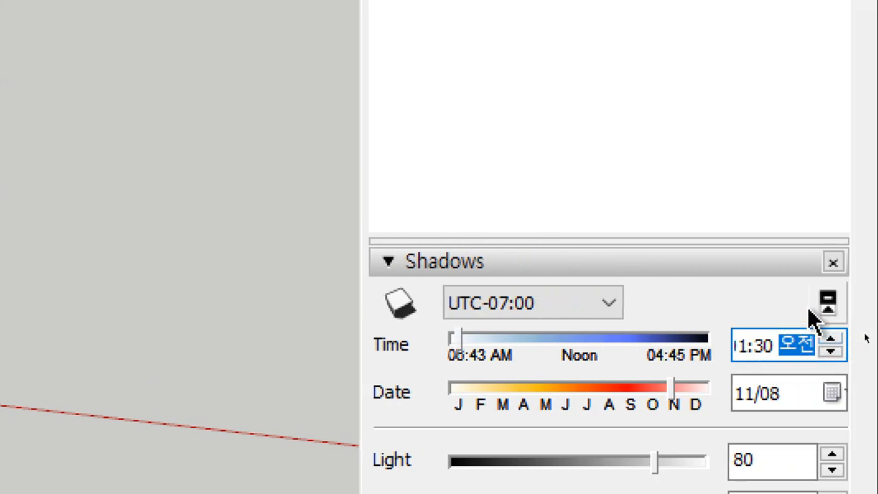
left_click(859, 314)
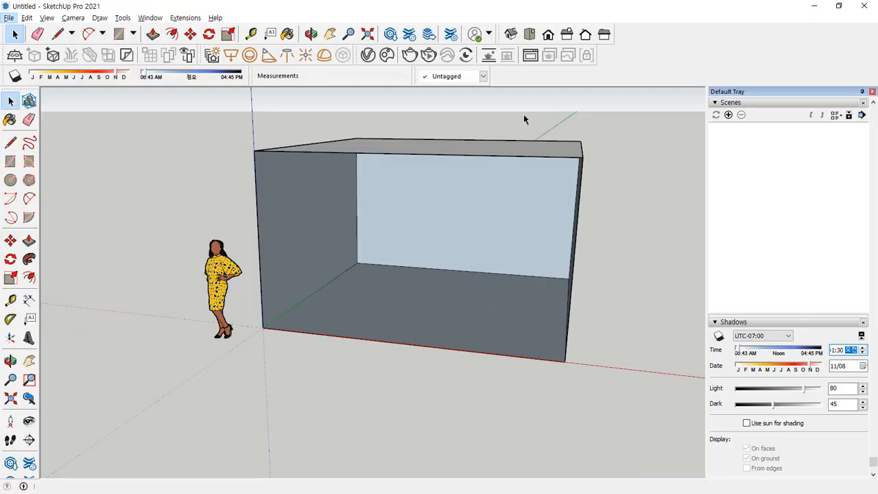
left_click(411, 57)
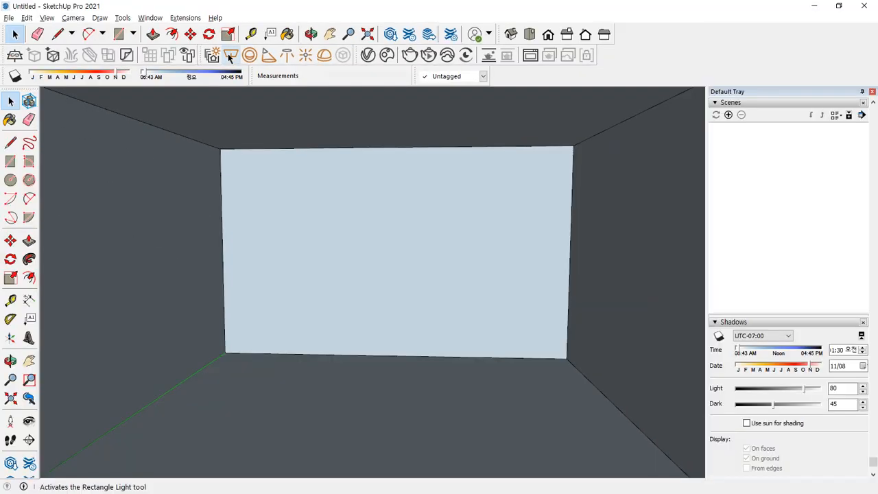
- Draw a V-Ray rectangle light on the ceiling inside the box
left_click(230, 64)
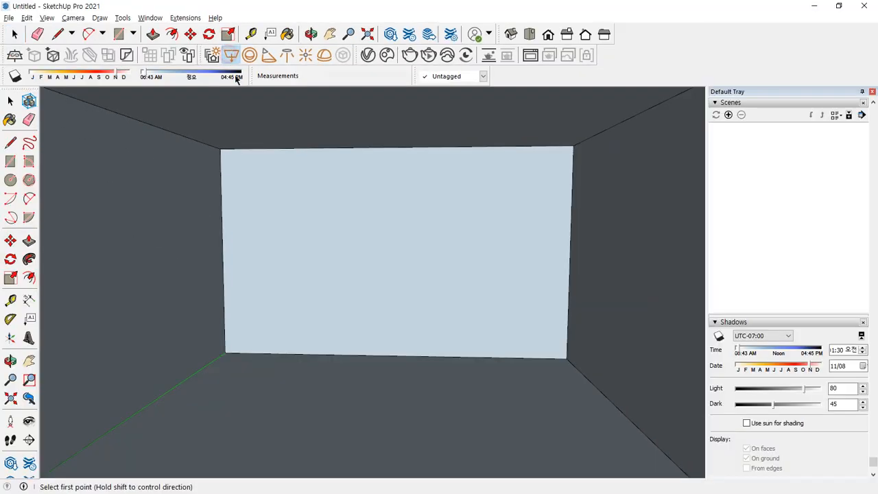
left_click(272, 110)
left_click(455, 135)
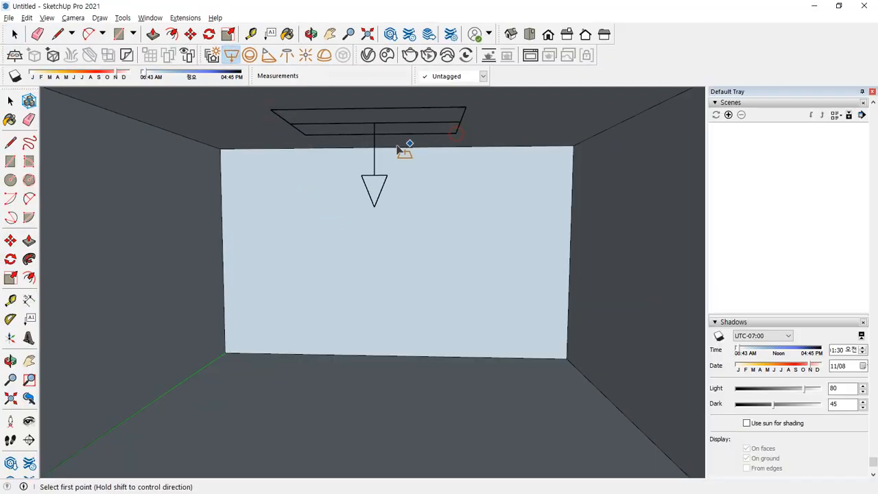
- Move the rectangle light down slightly so it hangs just below the ceiling
key("space")
key("m")
left_click(370, 173)
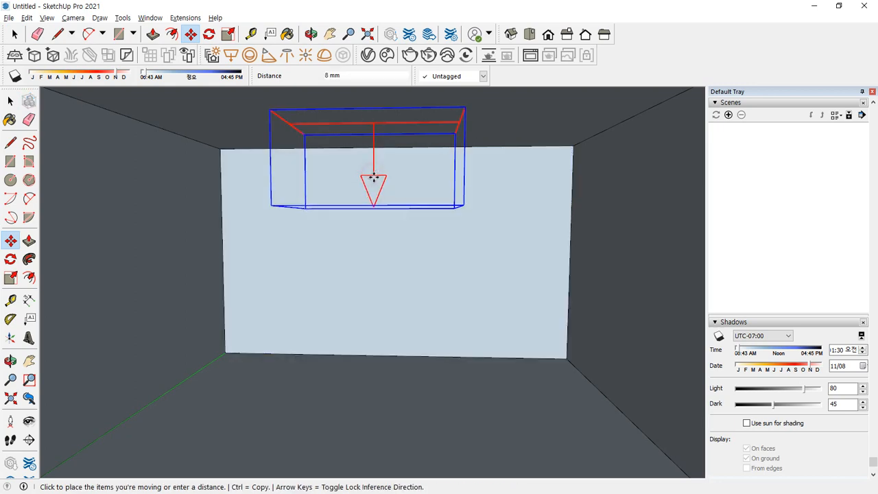
middle_click_drag(370, 180, 356, 138)
mouse_move(359, 129)
left_mouse_down()
mouse_move(363, 290)
mouse_move(386, 263)
mouse_move(341, 265)
left_mouse_up()
key("Escape")
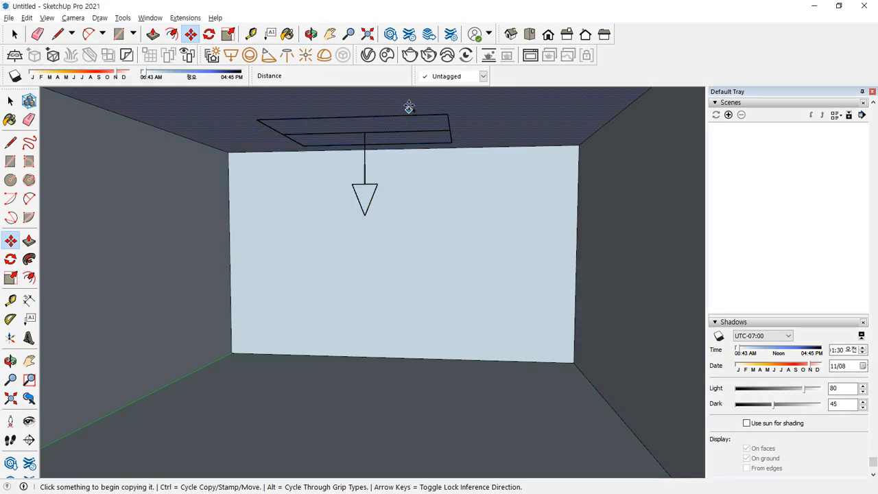
- Render the lit room and raise the Display Correction exposure to about 2.54 before closing the render
left_click(410, 55)
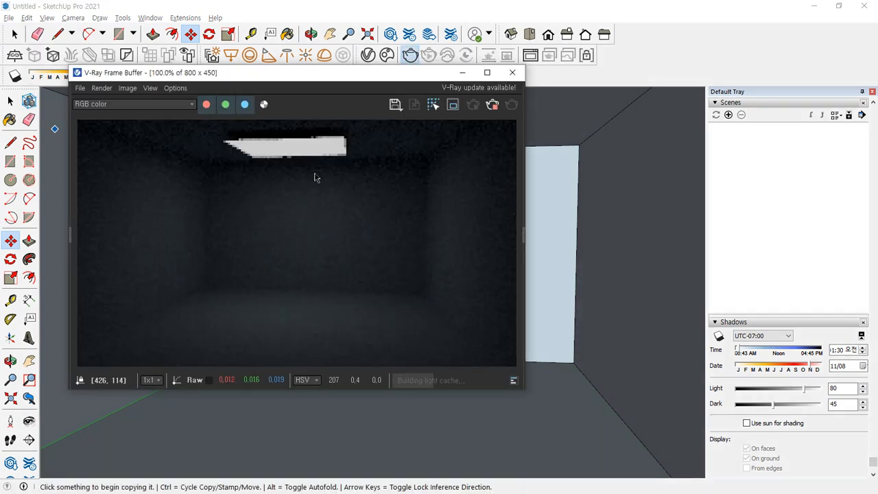
scroll(275, 138, "up", 1)
scroll(278, 140, "down", 1)
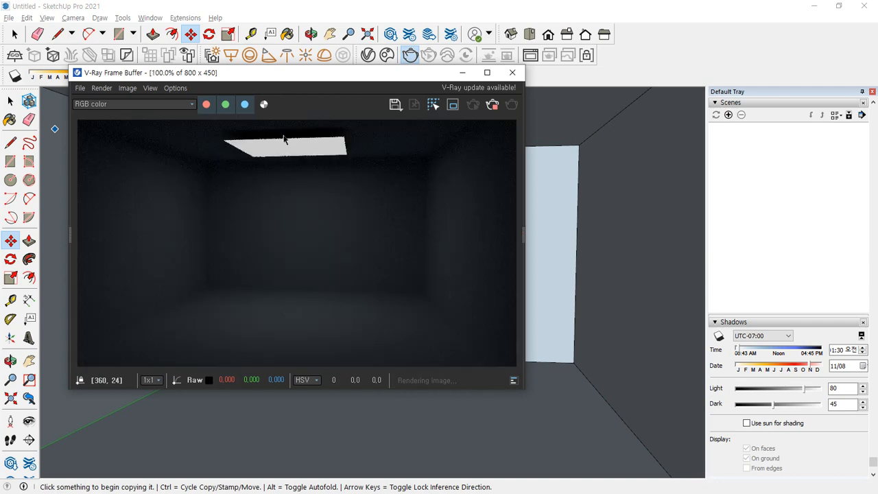
left_click(524, 239)
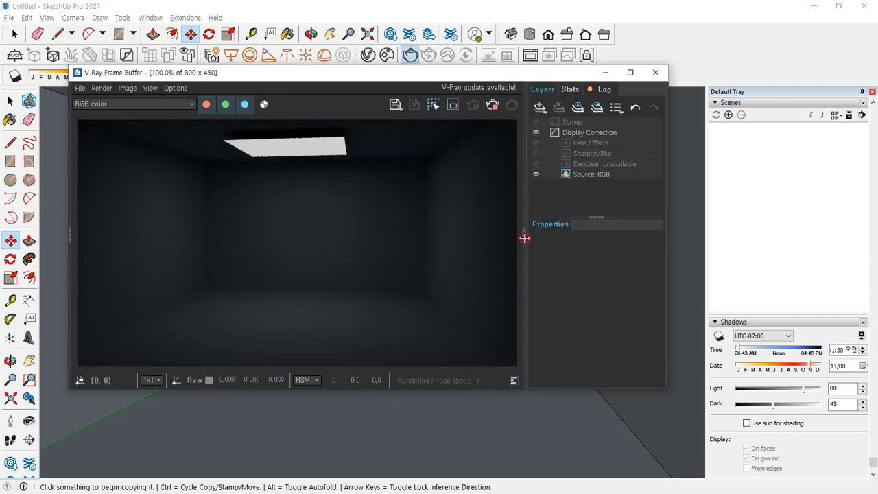
left_click(576, 134)
left_click(615, 270)
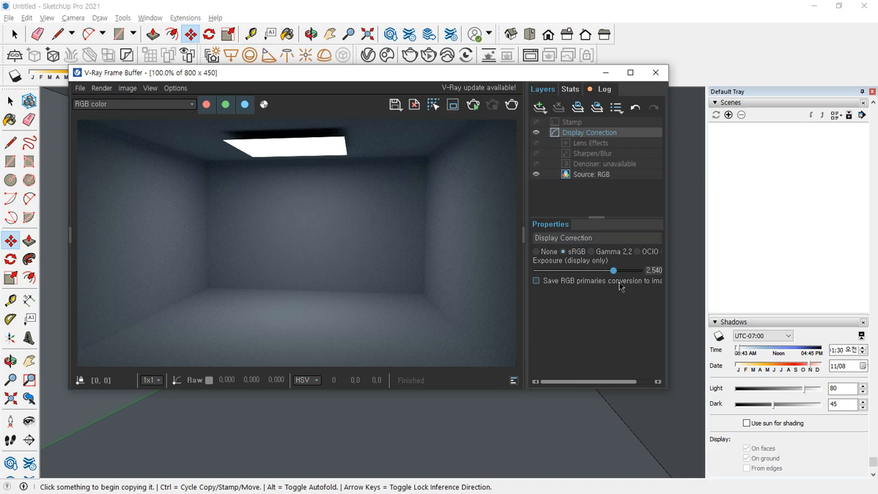
left_click(656, 72)
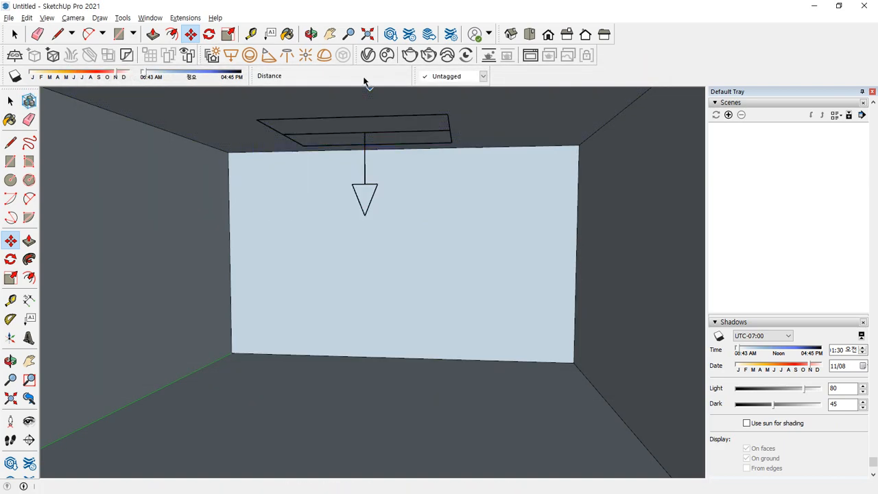
- Set the Rectangle Light's intensity to 900 in the V-Ray asset settings
left_click(369, 55)
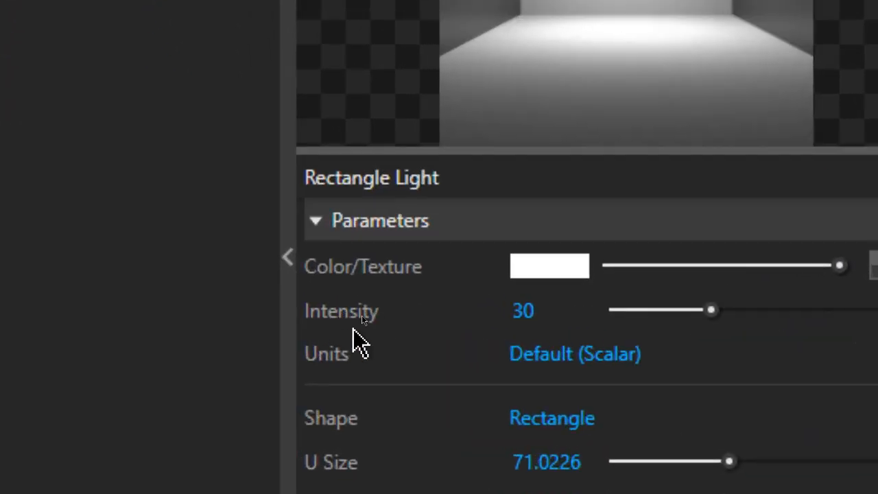
left_click(549, 313)
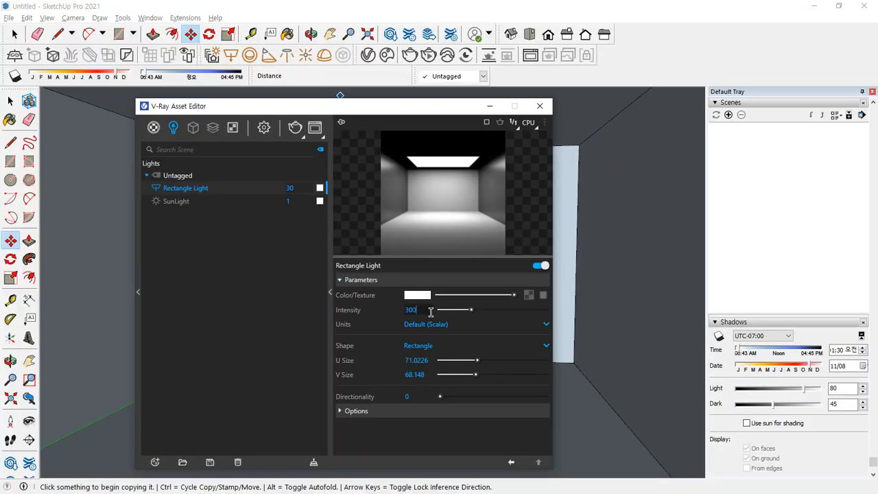
key("ctrl+a")
type("0")
key("Return")
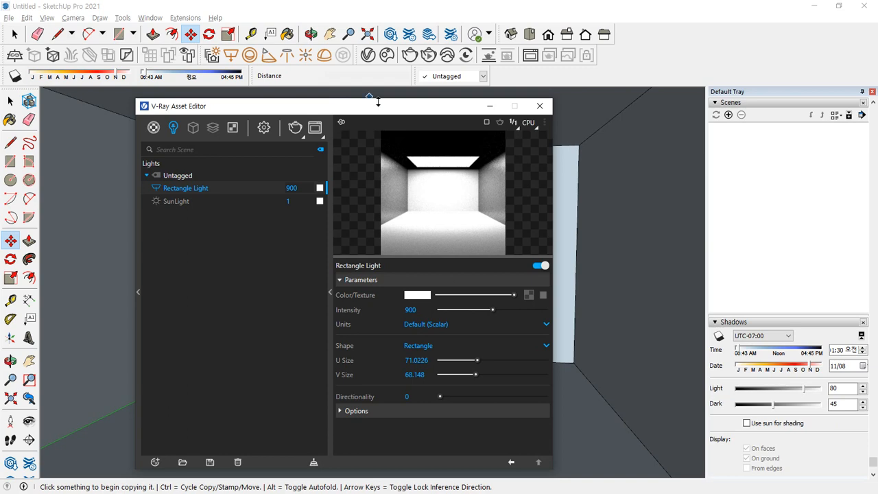
- Re-render the room with the brighter light and reset the Display Correction exposure to 0
left_click_drag(378, 106, 483, 277)
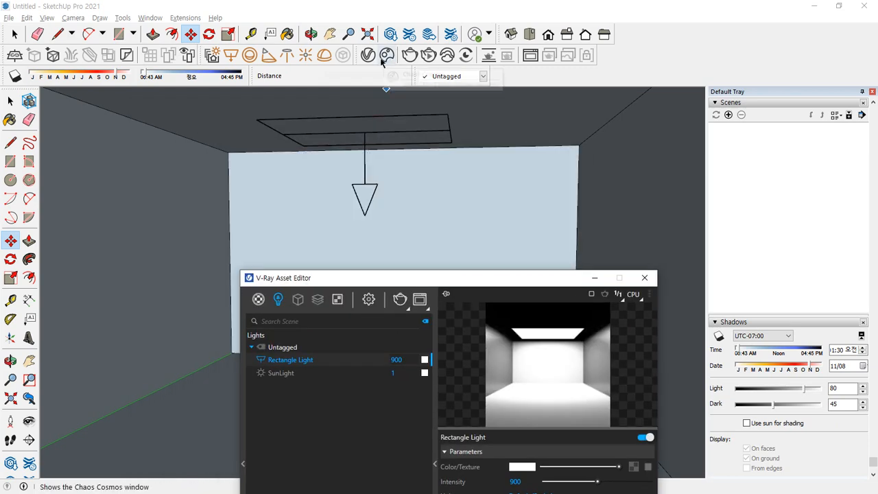
left_click(410, 56)
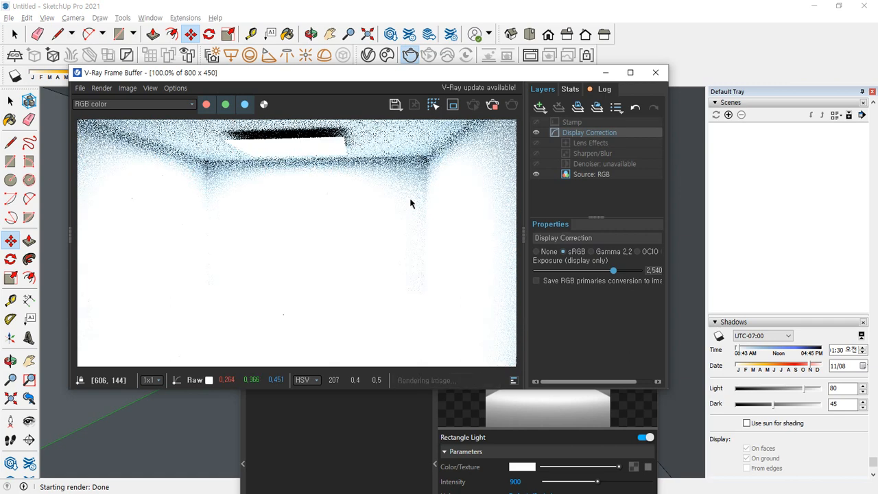
left_click(652, 270)
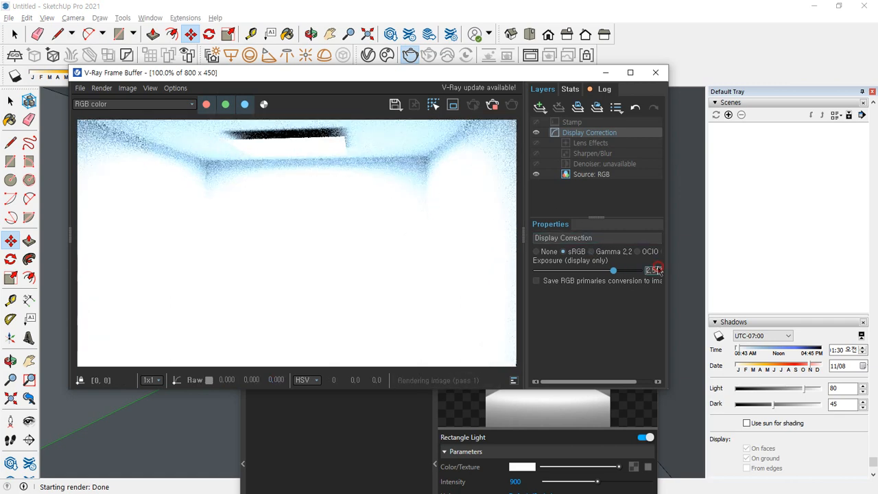
type("0")
key("Return")
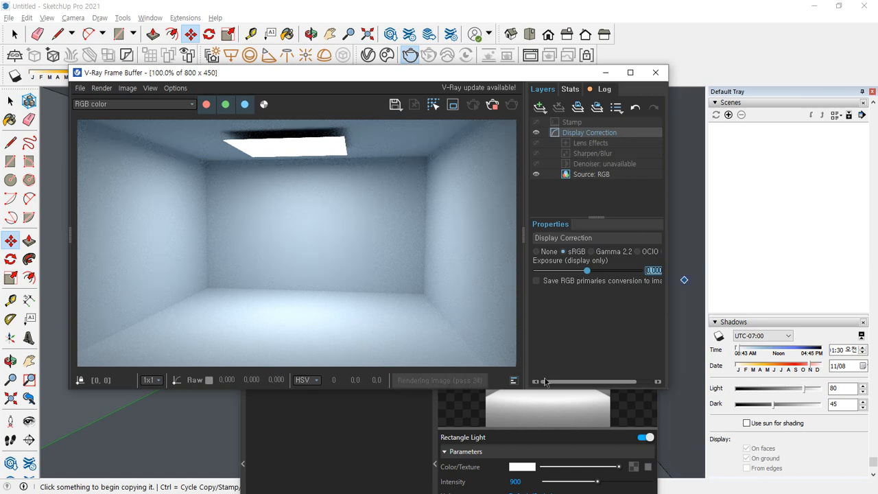
- Compare the render with the light's parameters and change the Rectangle Light's units to Luminance (lm/m^2/sr)
left_click(366, 429)
left_click_drag(484, 282, 608, 89)
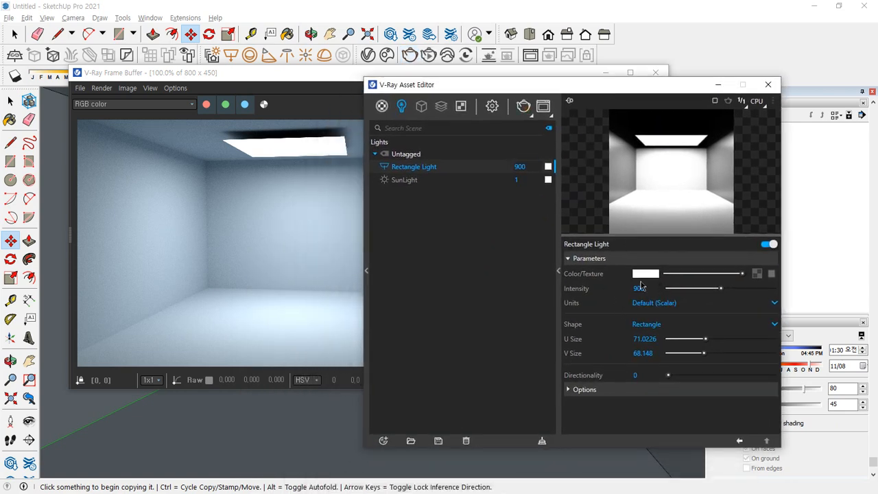
left_click(294, 90)
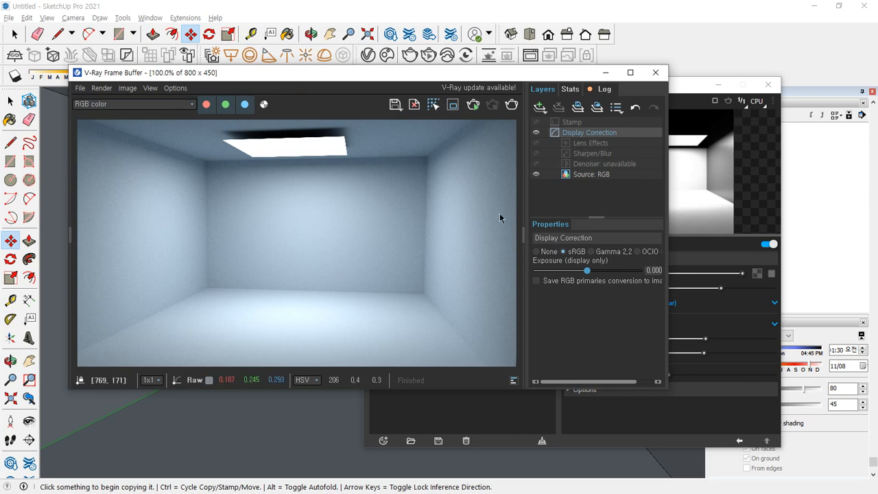
left_click(604, 81)
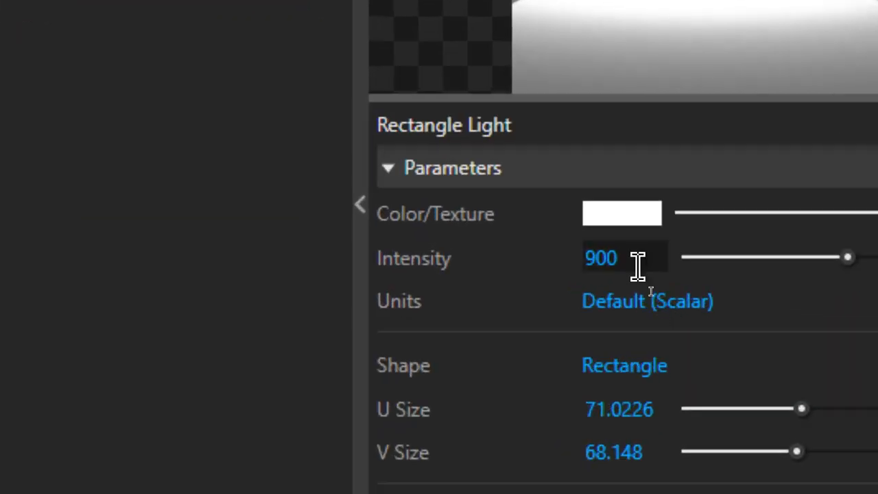
left_click(691, 305)
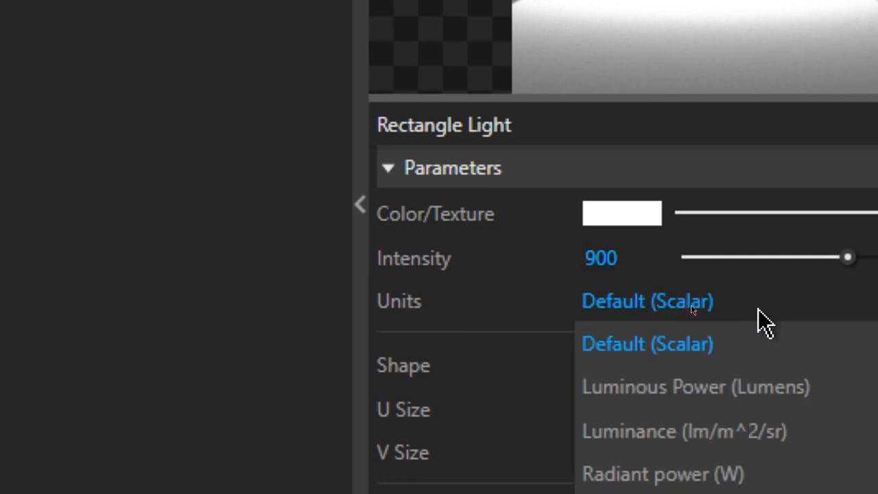
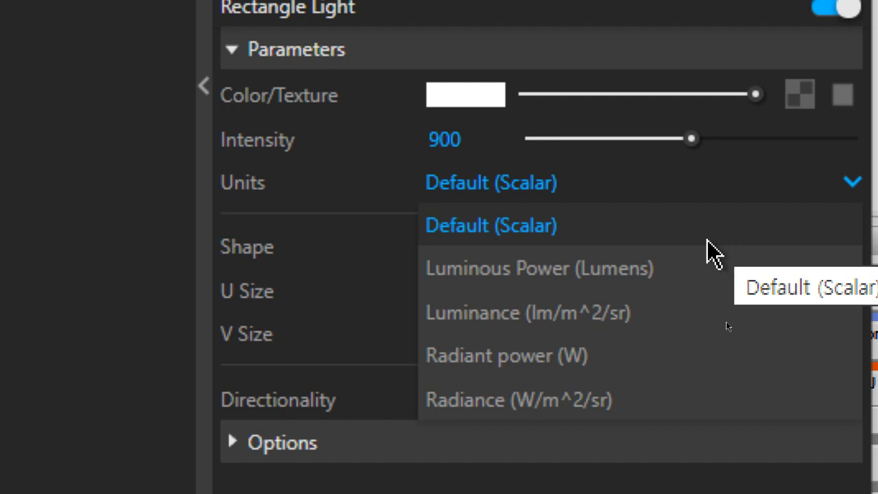
left_click(671, 315)
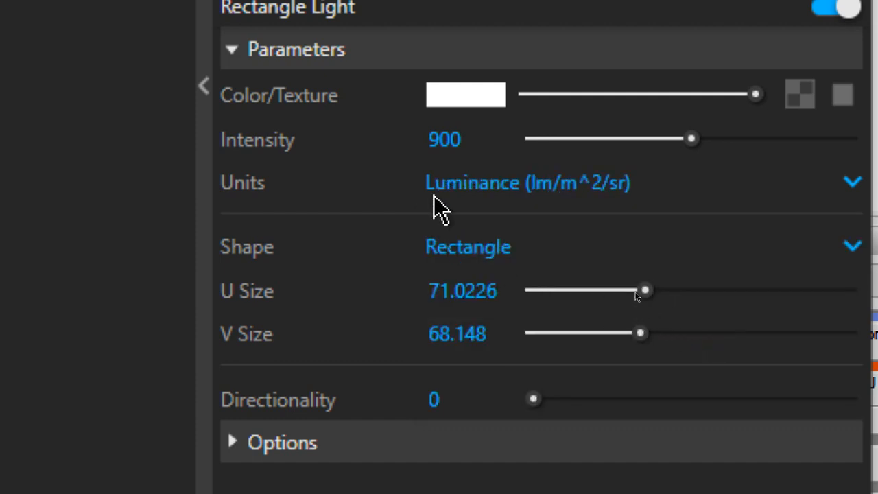
- Set the Rectangle Light's intensity to 1200 and re-render the room
scroll(433, 208, "up", 1)
double_click(469, 167)
type("1200")
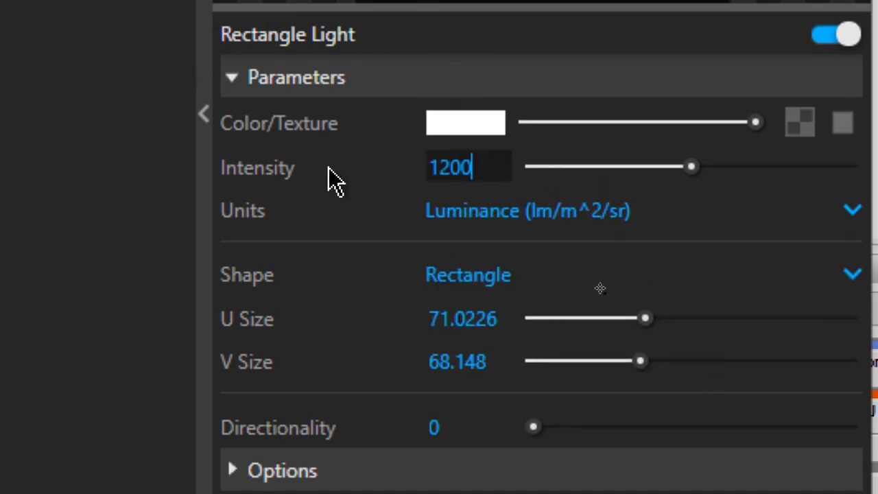
key("Return")
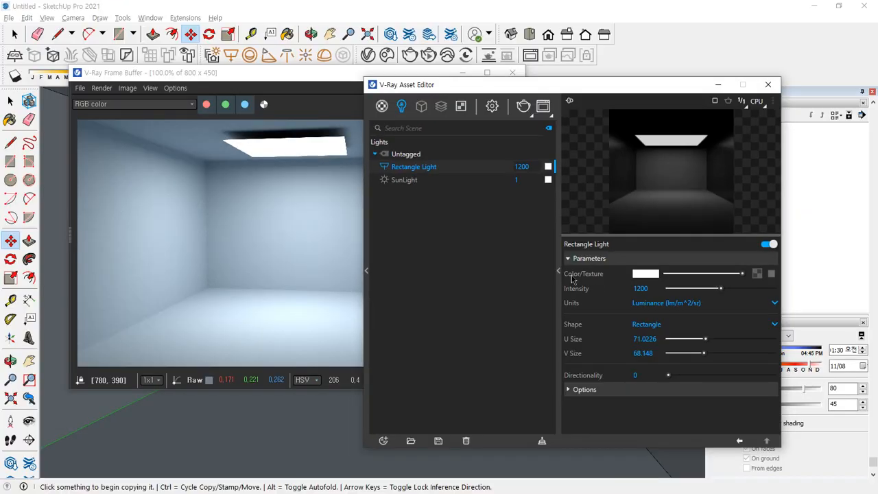
left_click(524, 106)
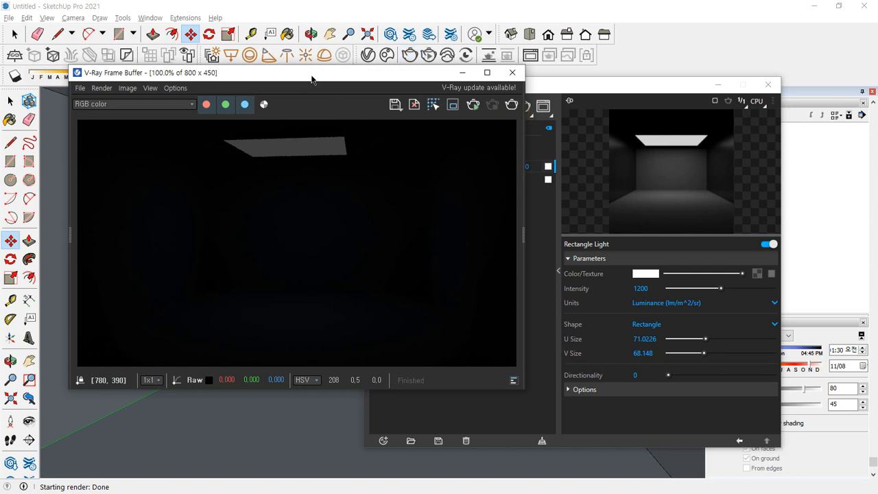
- Raise the Rectangle Light's intensity to 2400 and re-render the room for comparison
double_click(641, 288)
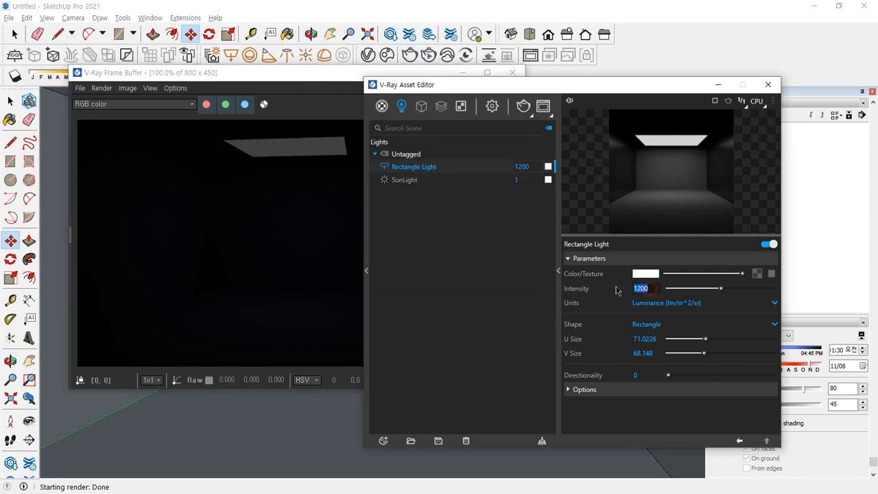
type("2400")
key("Return")
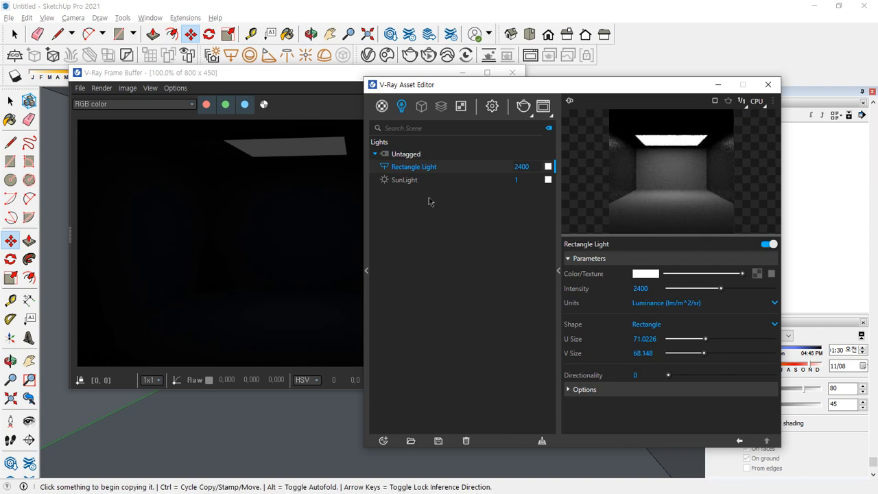
left_click(344, 94)
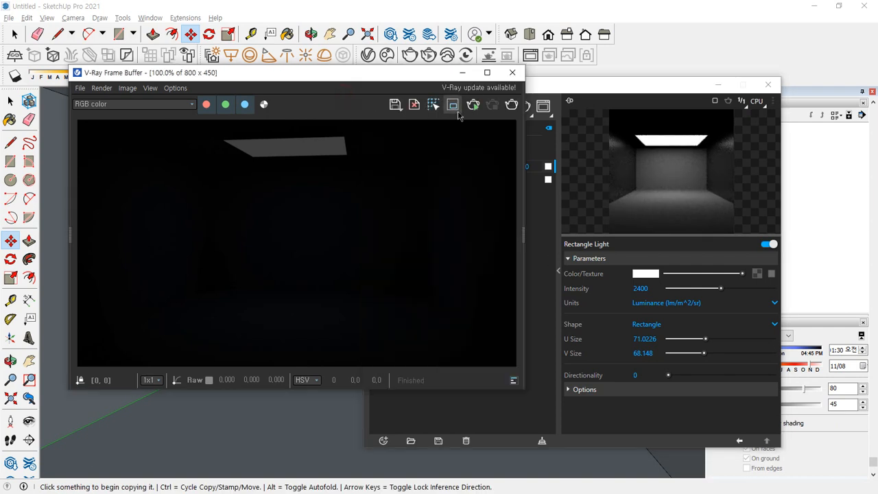
left_click(511, 105)
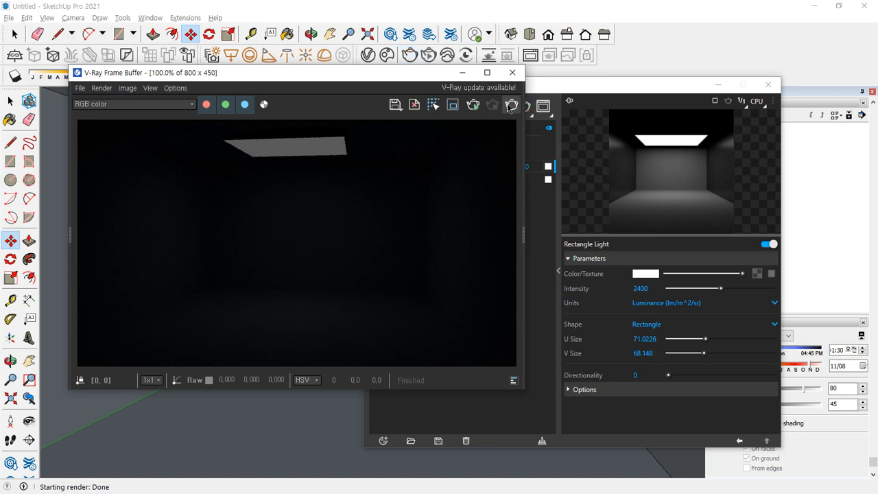
- Change the Rectangle Light's units to Luminous Power (Lumens) and re-render the room
left_click(708, 304)
left_click(702, 332)
left_click(309, 154)
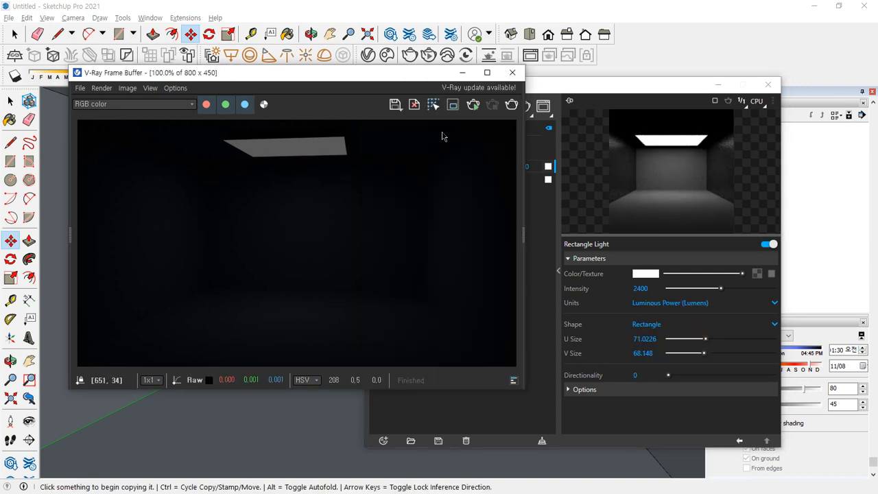
left_click(511, 106)
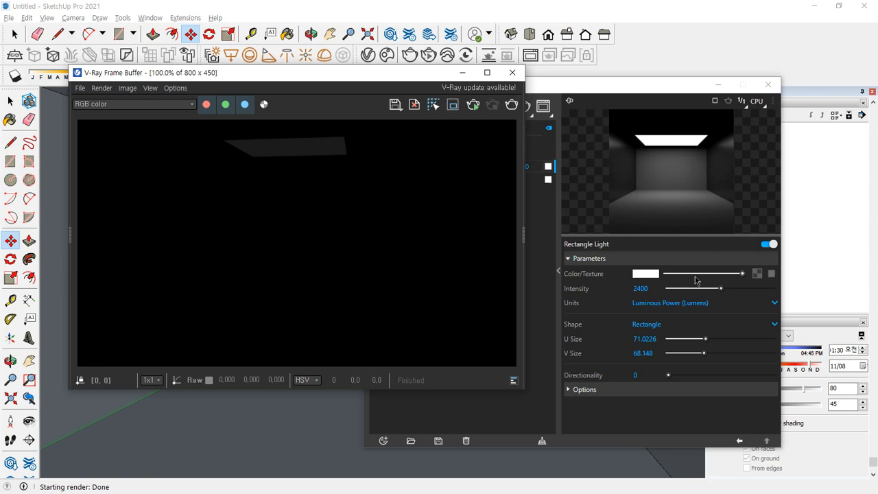
- Change the Rectangle Light's units to Luminance (lm/m^2/sr), set its intensity to 5600, and re-render the room
left_click(718, 304)
left_click(707, 347)
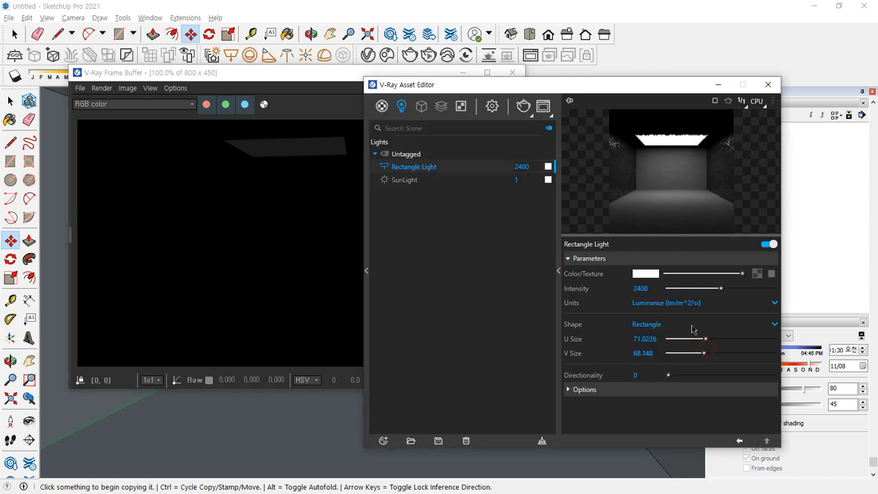
double_click(641, 288)
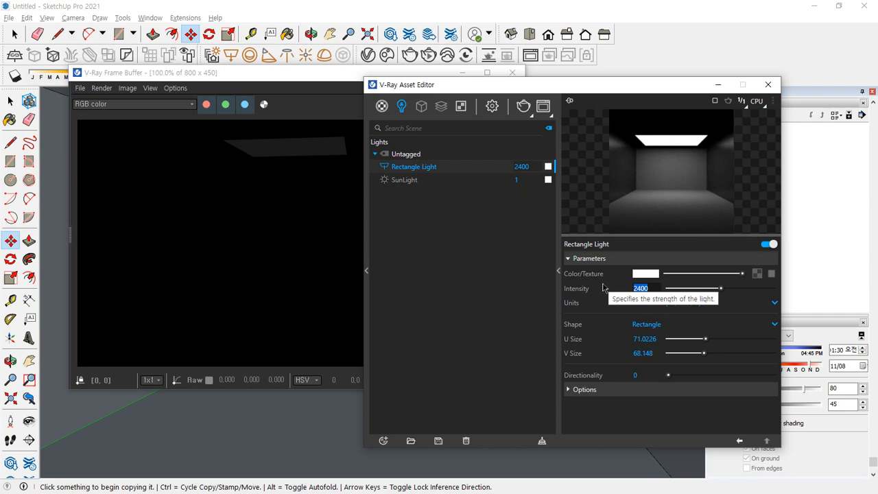
type("5600")
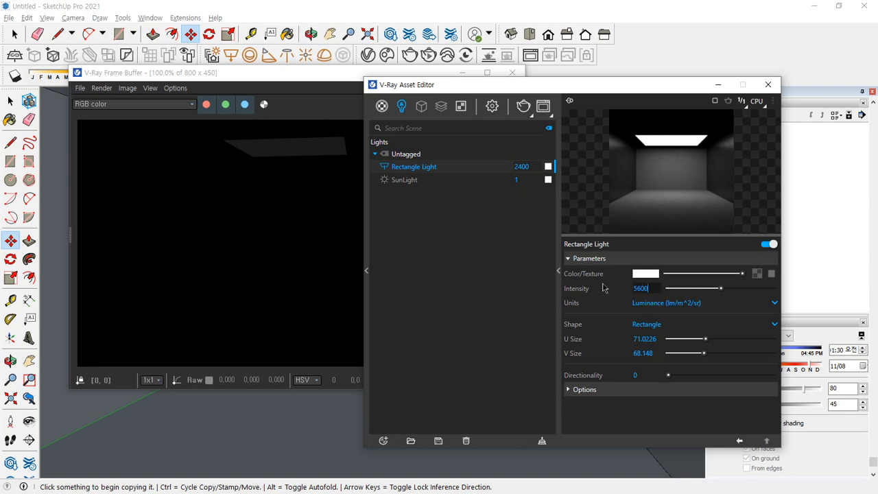
key("Return")
left_click(291, 177)
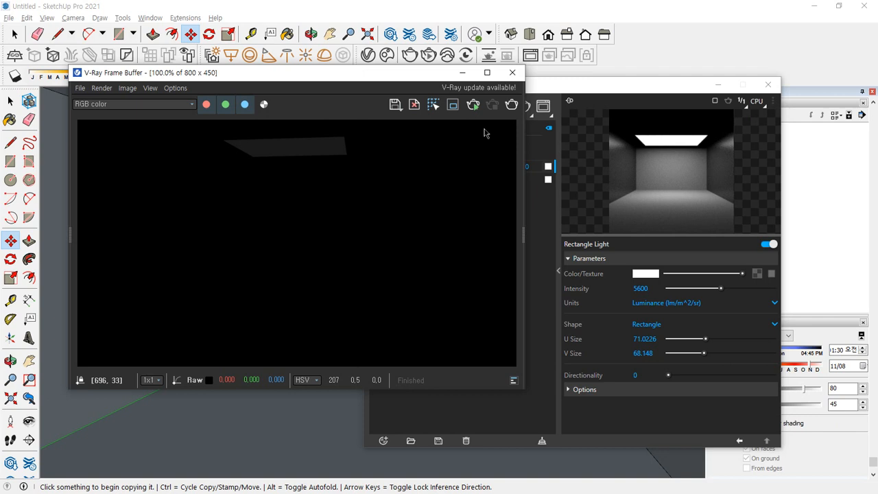
left_click(511, 105)
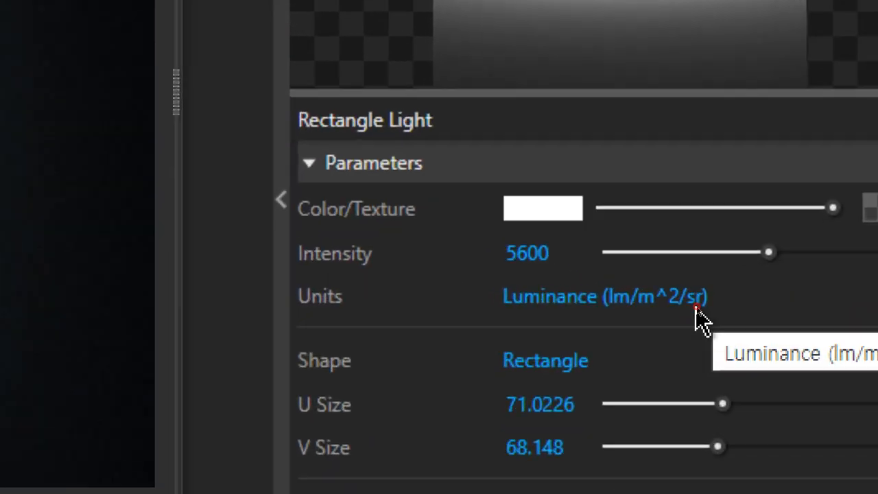
- Switch the Rectangle Light's units to Radiant power (W), set its intensity to 3, and re-render the room
left_click(695, 310)
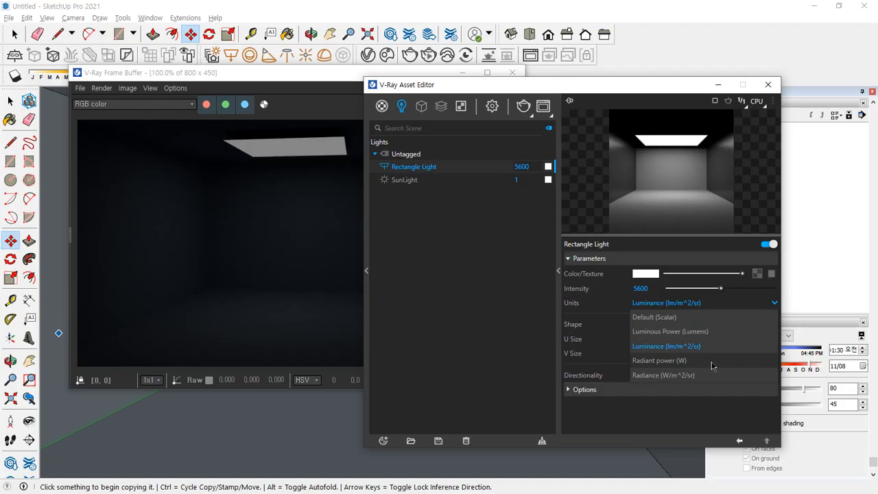
left_click(711, 362)
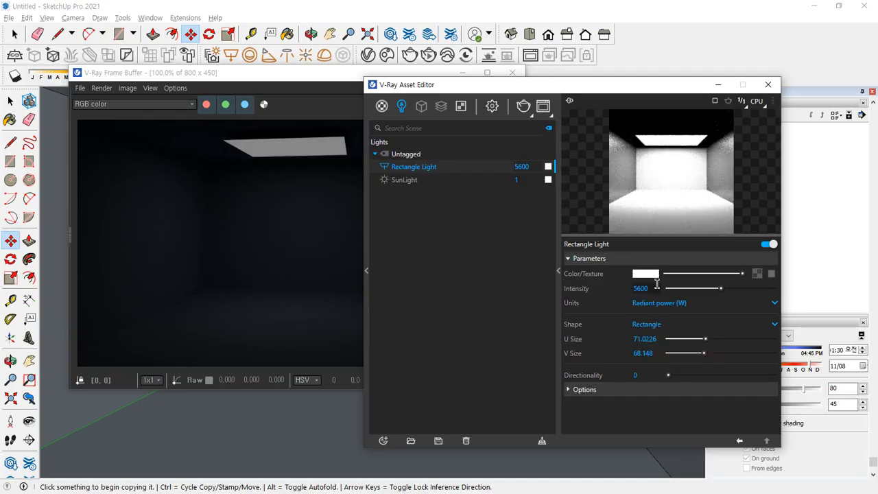
left_click_drag(658, 288, 587, 290)
type("3")
key("Return")
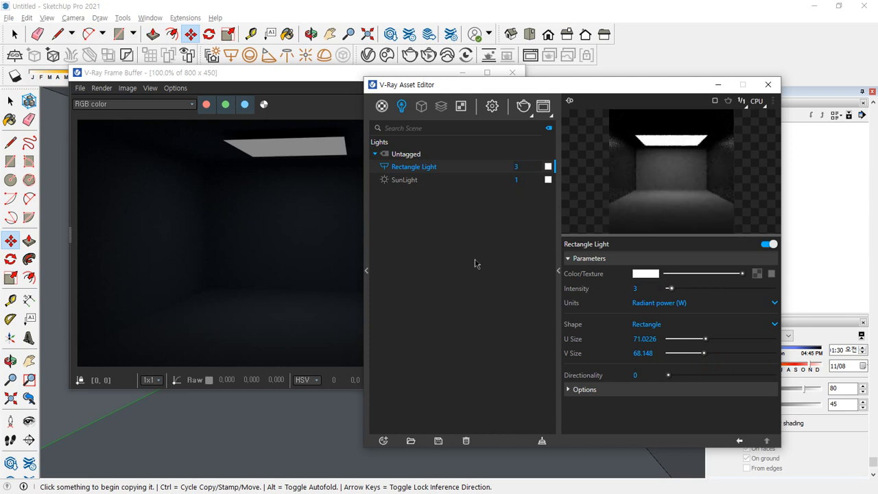
left_click(296, 199)
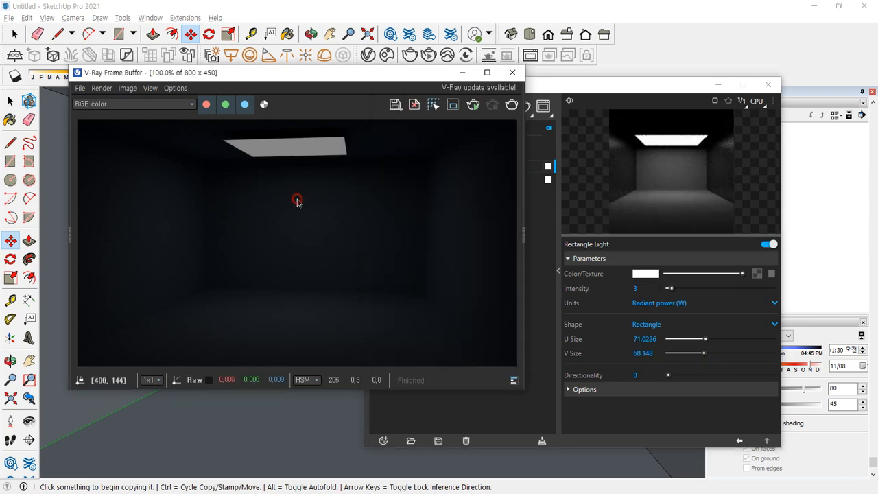
left_click(513, 104)
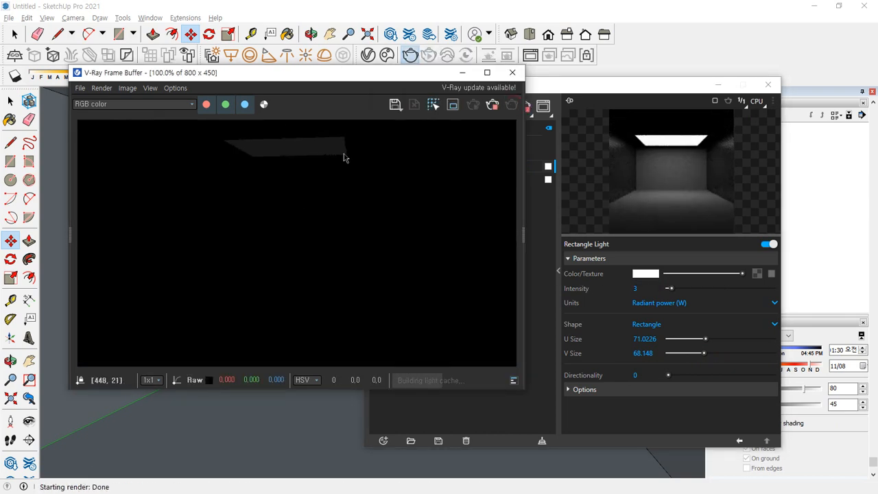
- Raise the Rectangle Light's intensity to 12 in Radiant power (W) units and re-render the room
left_click(641, 288)
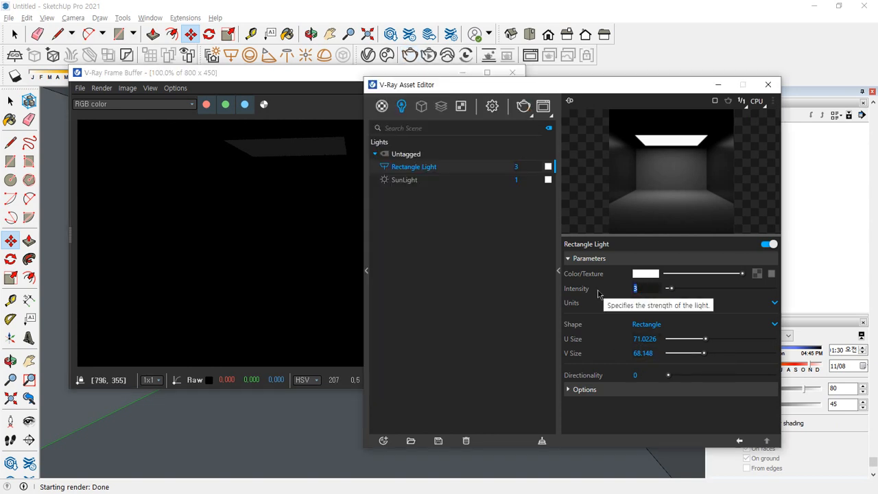
type("1")
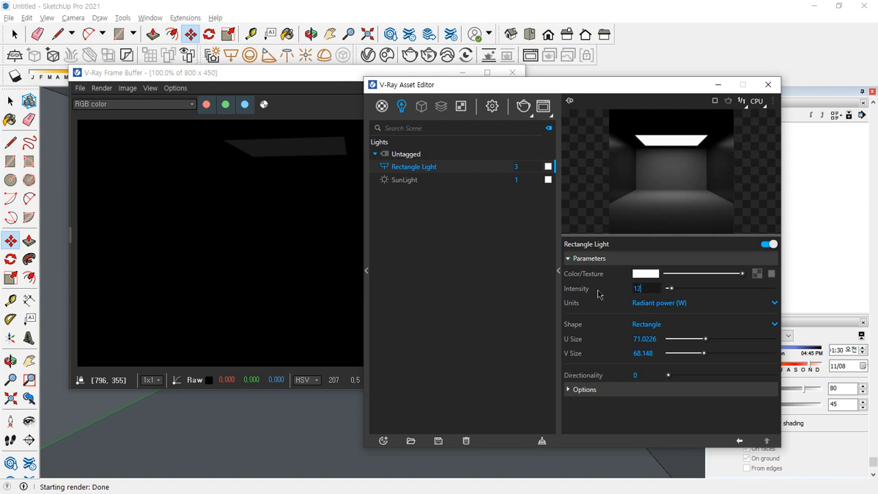
type("2")
key("Return")
left_click(525, 112)
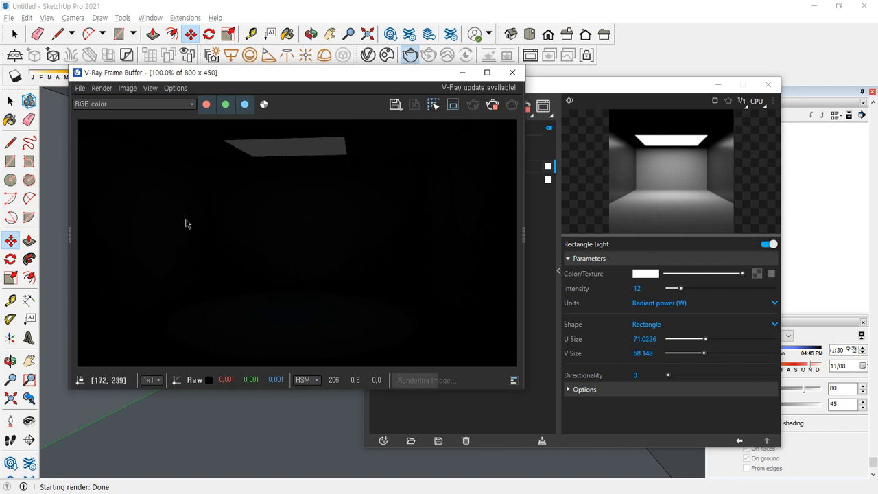
- Change the Rectangle Light's units to Radiance (W/m^2/sr) and re-render the room
left_click(688, 302)
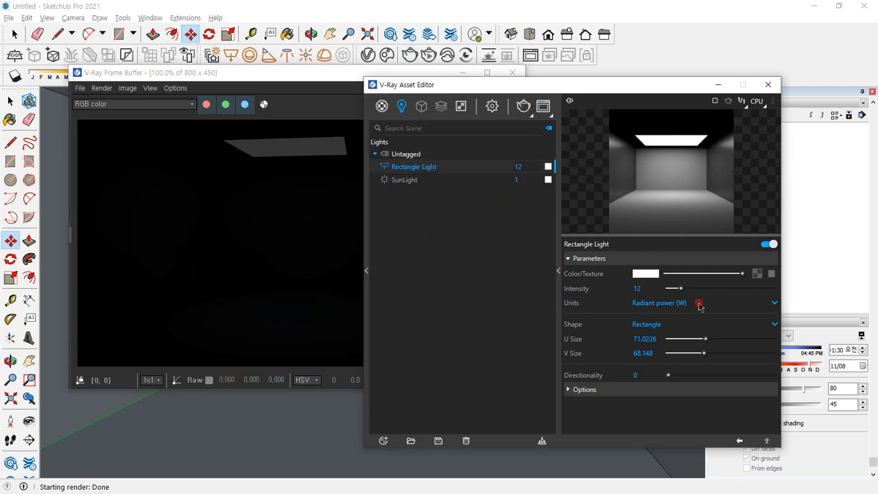
left_click(700, 302)
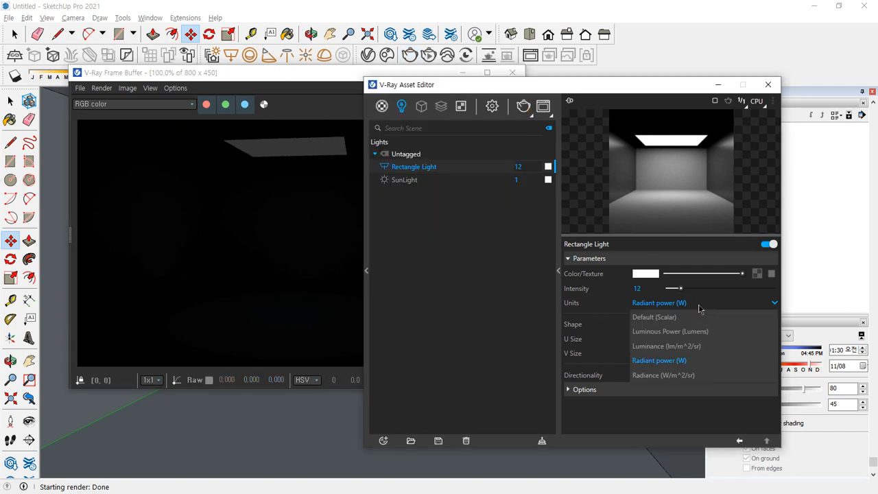
left_click(682, 376)
left_click(265, 190)
left_click(511, 106)
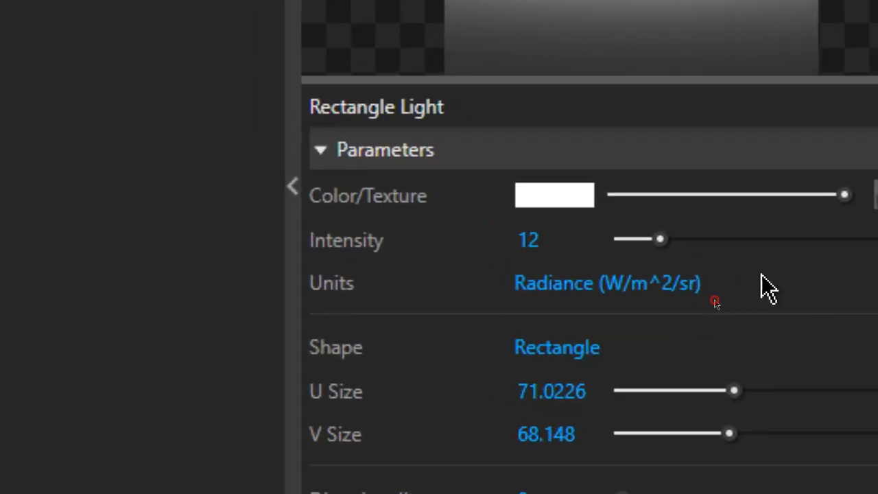
- Return the Rectangle Light to Default (Scalar) units with an intensity of 900 and re-render the room
left_click(777, 276)
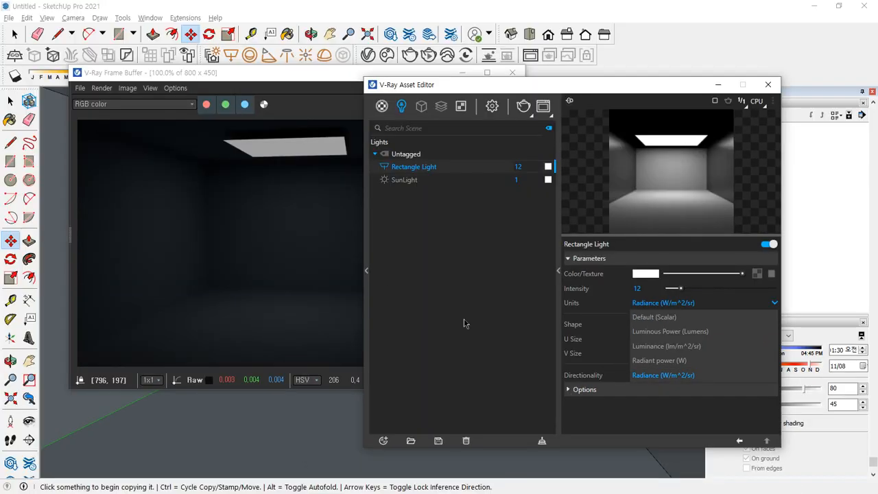
left_click(278, 247)
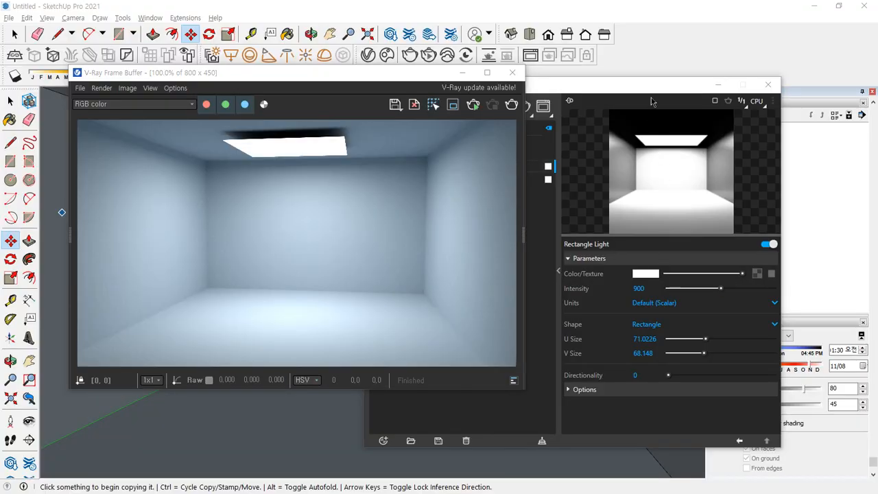
left_click(652, 102)
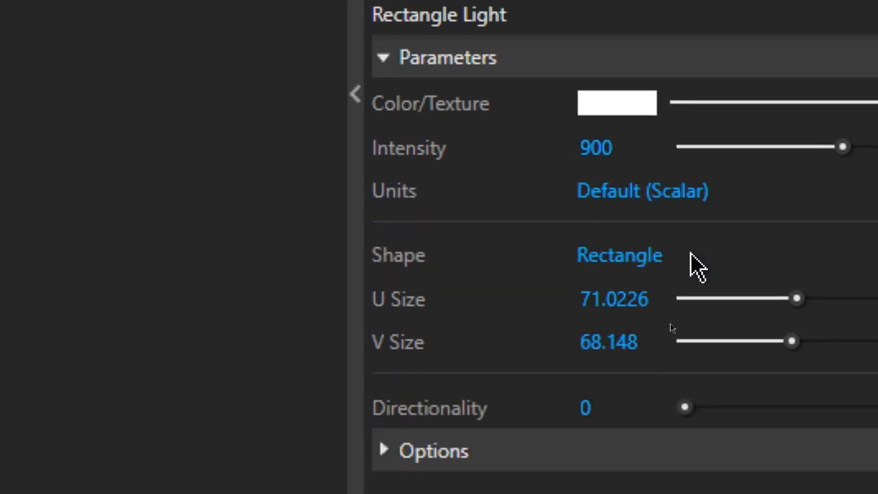
- Set the Rectangle Light's U Size and V Size both to 70 and re-render the room
left_click(657, 300)
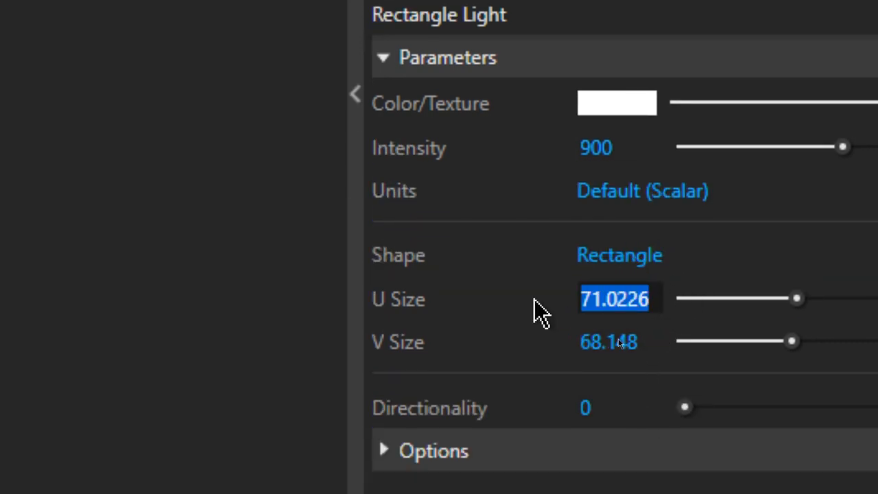
type("70")
key("Return")
left_click(608, 339)
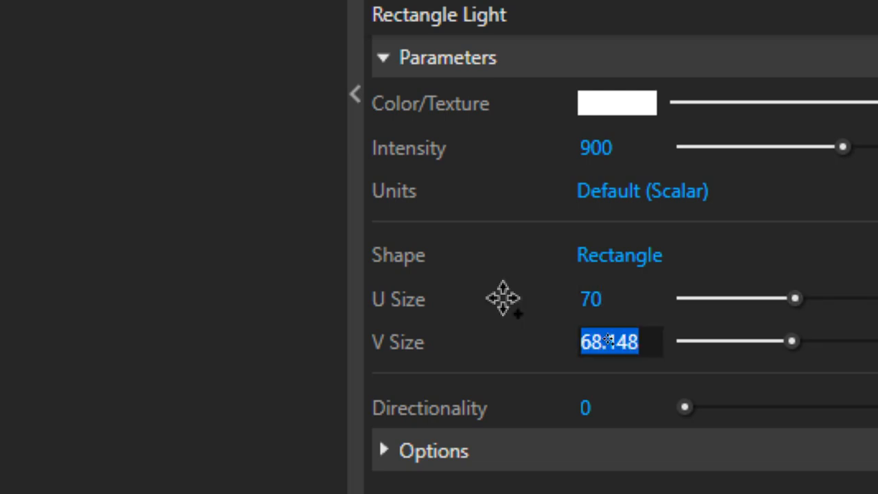
type("70")
key("Return")
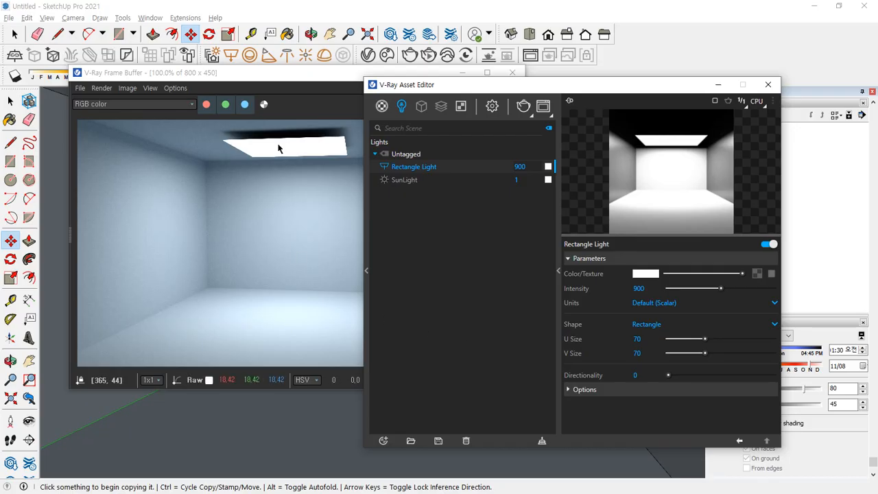
left_click(278, 145)
left_click(512, 105)
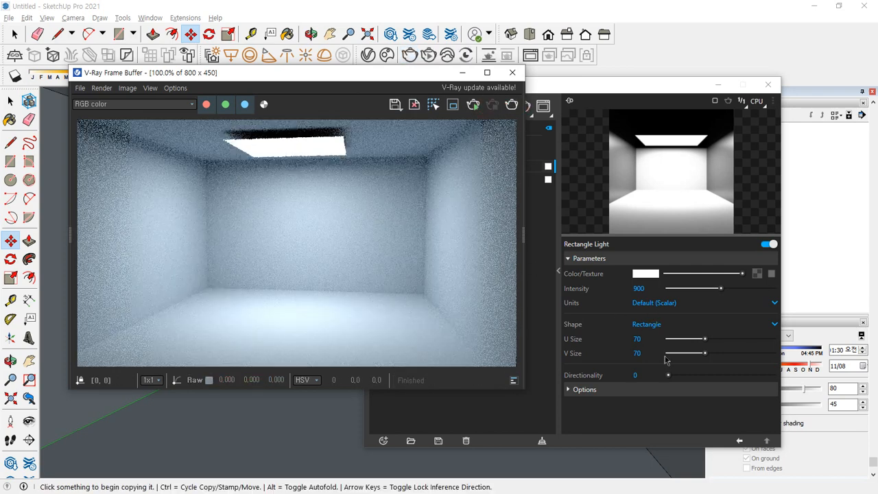
- Reduce the Rectangle Light's U Size to 10 and re-render the room to compare the narrower light
left_click(651, 339)
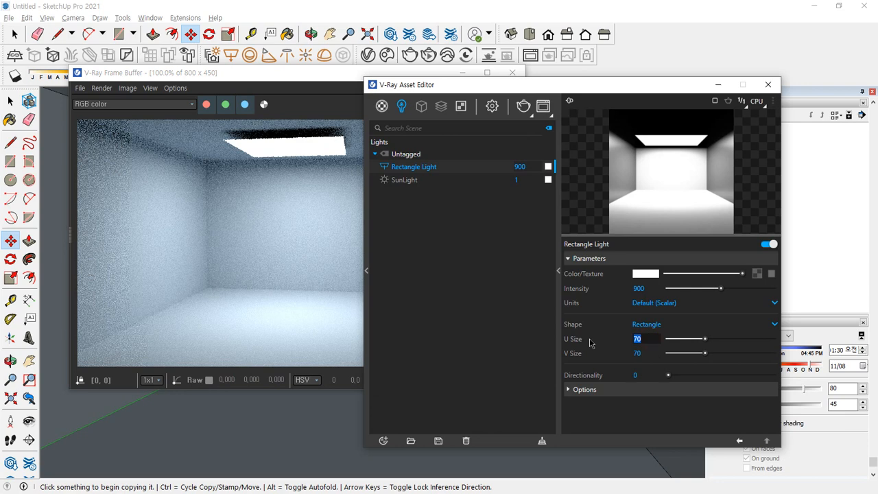
type("10")
key("Return")
left_click(324, 87)
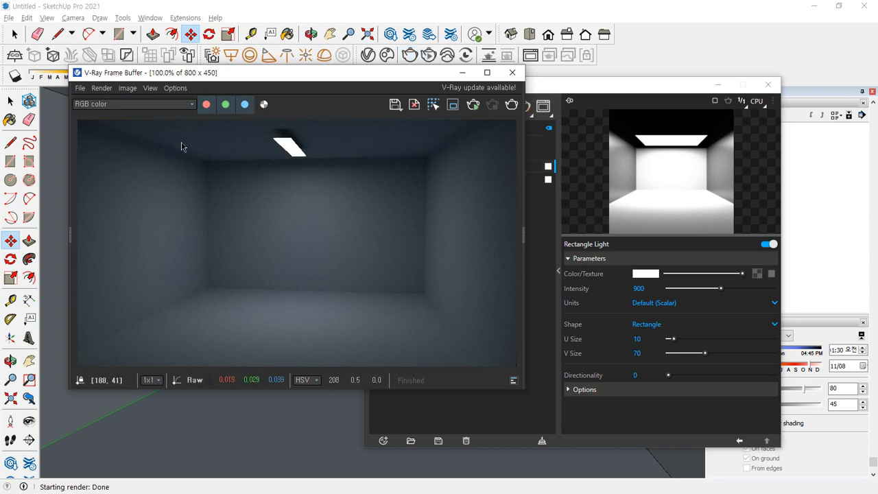
- Change the Rectangle Light's shape from Rectangle to Disc
left_click(588, 84)
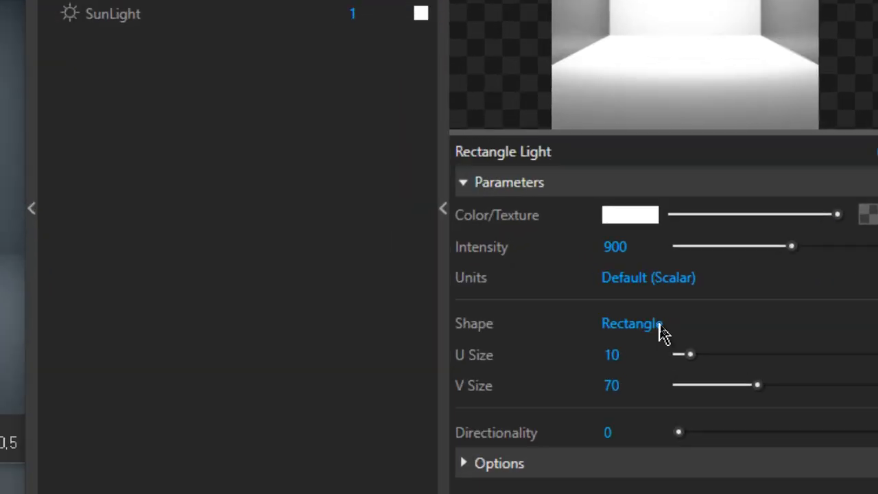
left_click(661, 326)
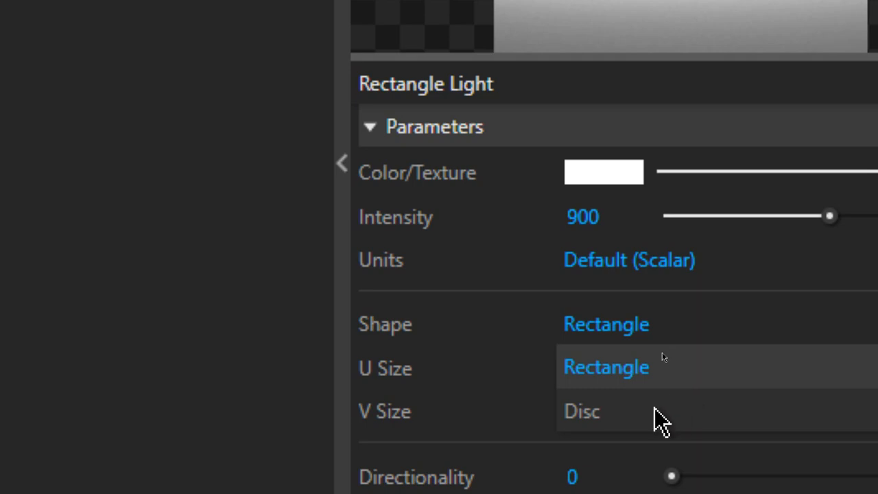
left_click(601, 416)
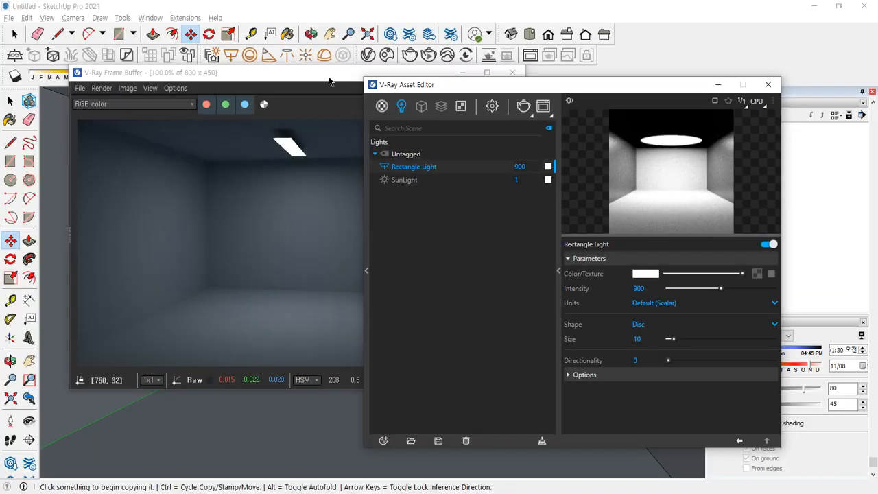
- Set the disc-shaped light's size to 70 and re-render, rearranging the windows to show the light in the model and enlarging the render window
left_click_drag(330, 68, 347, 265)
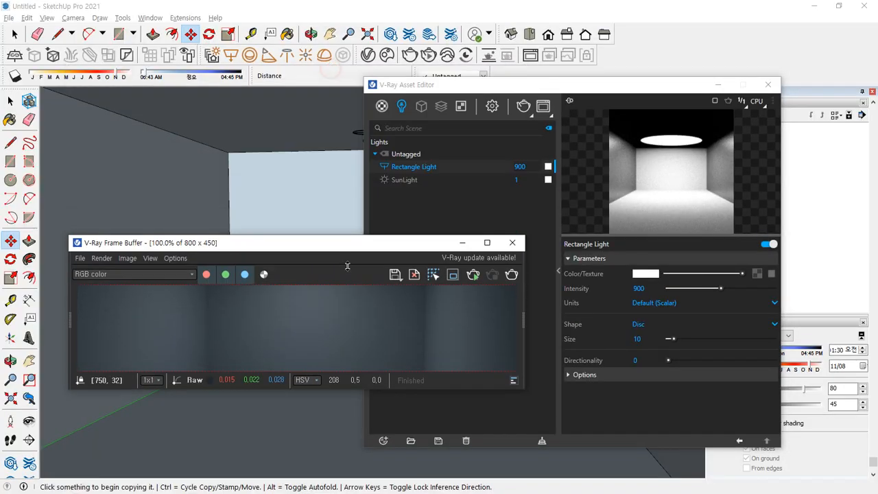
left_click(483, 93)
left_click_drag(510, 85, 639, 132)
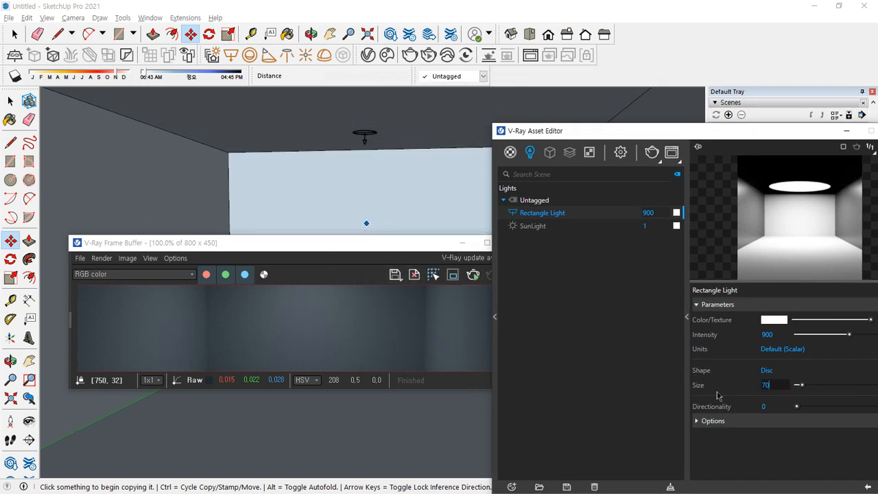
key("Return")
left_click_drag(442, 243, 378, 169)
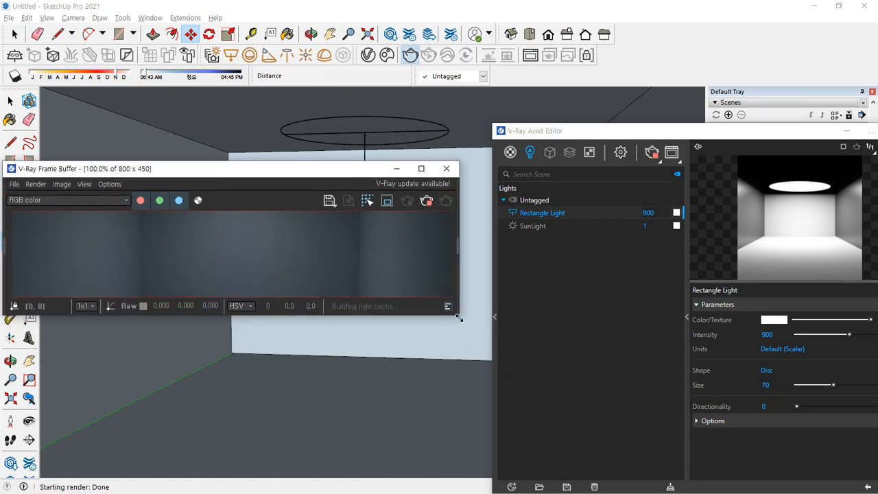
left_click_drag(460, 318, 585, 483)
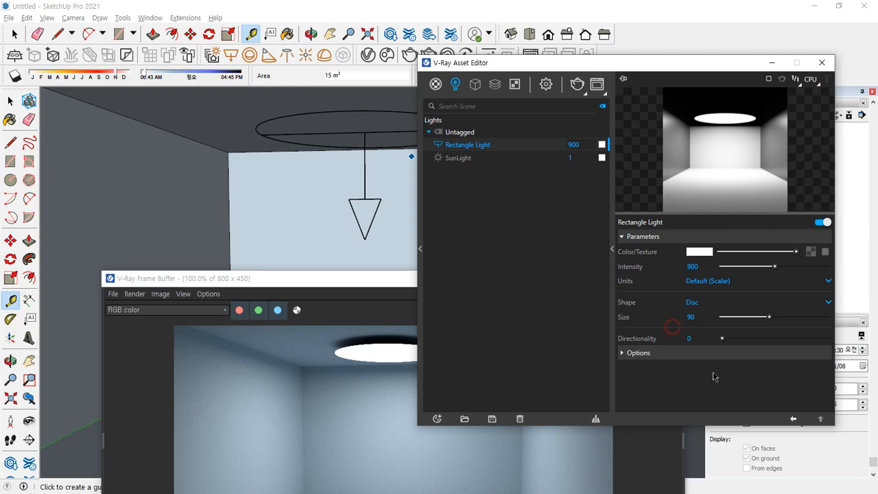
- Show the disc light's extra options, make the light invisible, and re-render the room with the render window moved into view
left_click(622, 352)
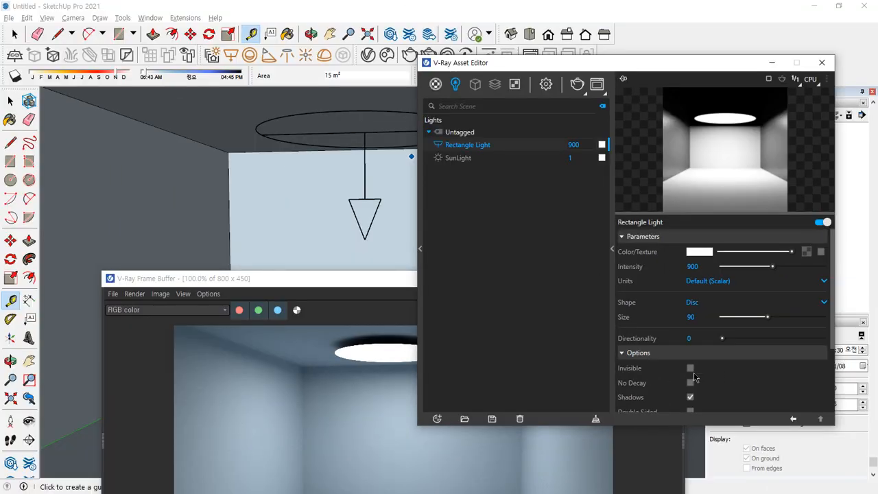
mouse_move(376, 277)
left_mouse_down()
mouse_move(320, 197)
mouse_move(256, 52)
left_mouse_up()
mouse_move(267, 164)
left_mouse_down()
mouse_move(254, 166)
mouse_move(281, 96)
mouse_move(241, 169)
left_mouse_up()
key("Escape")
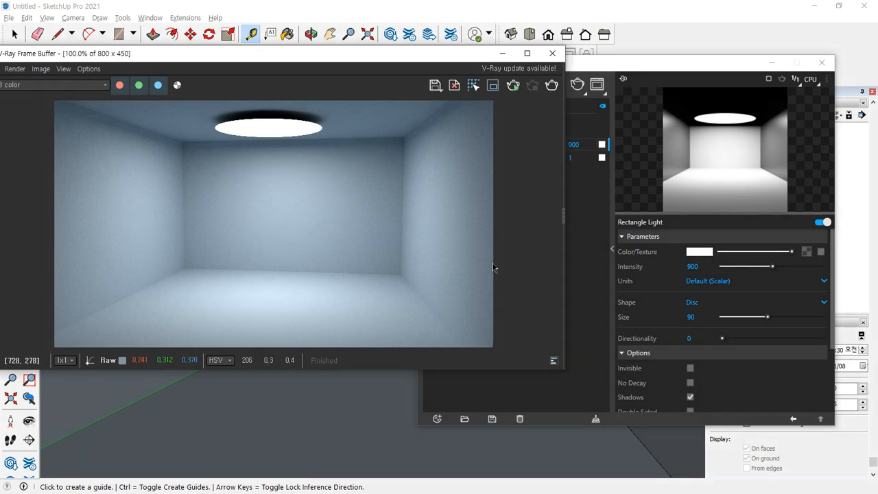
left_click(689, 370)
left_click(349, 185)
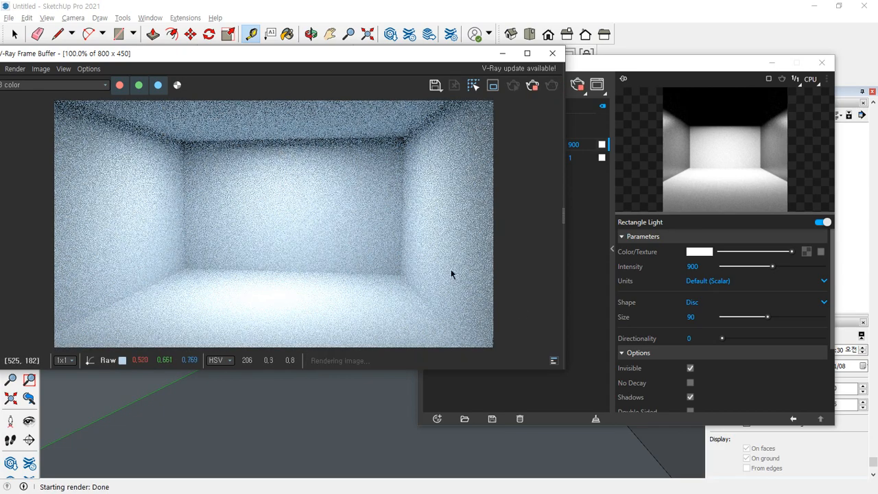
- Turn off the disc light's Invisible option and expand the material library beside the lights list
left_click(690, 368)
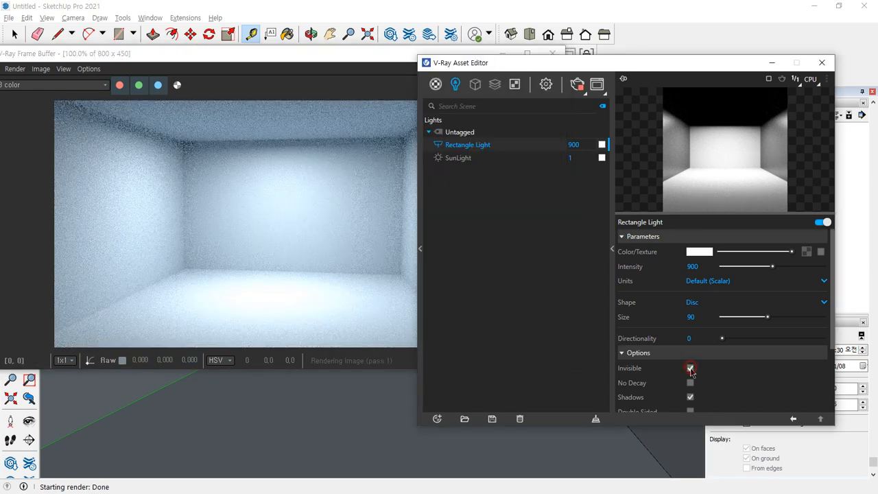
left_click(420, 249)
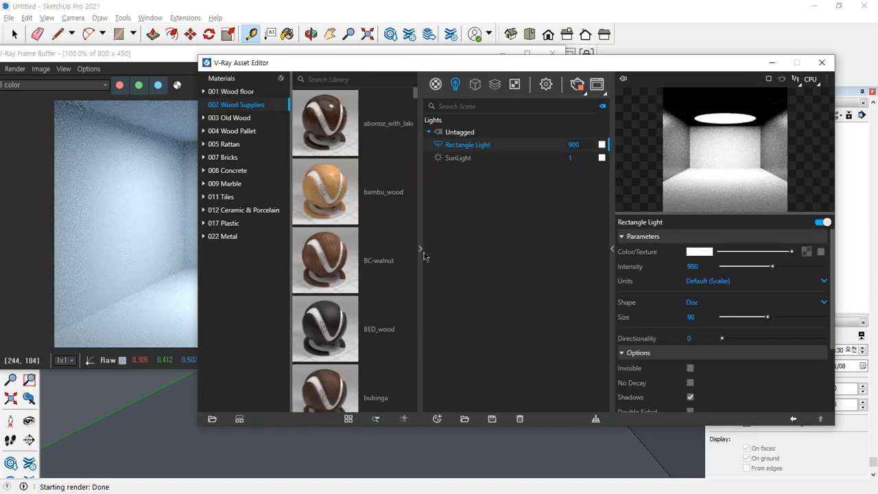
- Collapse the material library, close the render window and enable No Decay for the rectangle light
left_click(420, 248)
left_click(144, 169)
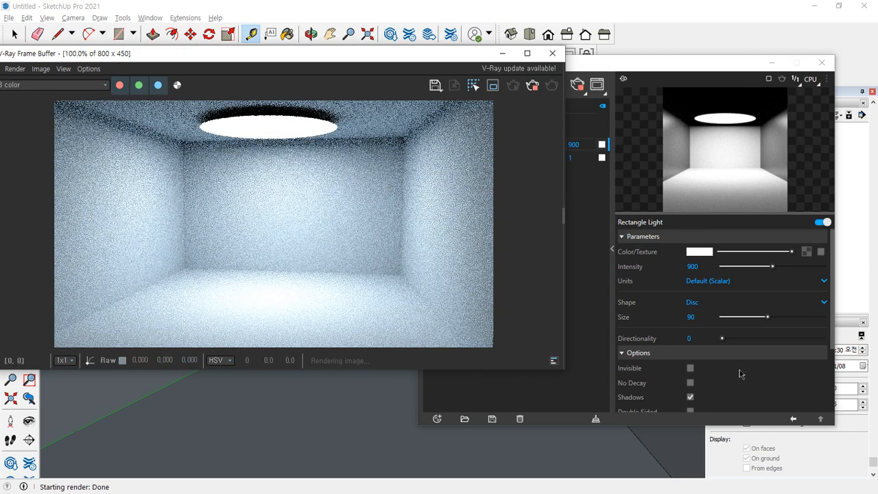
left_click(552, 53)
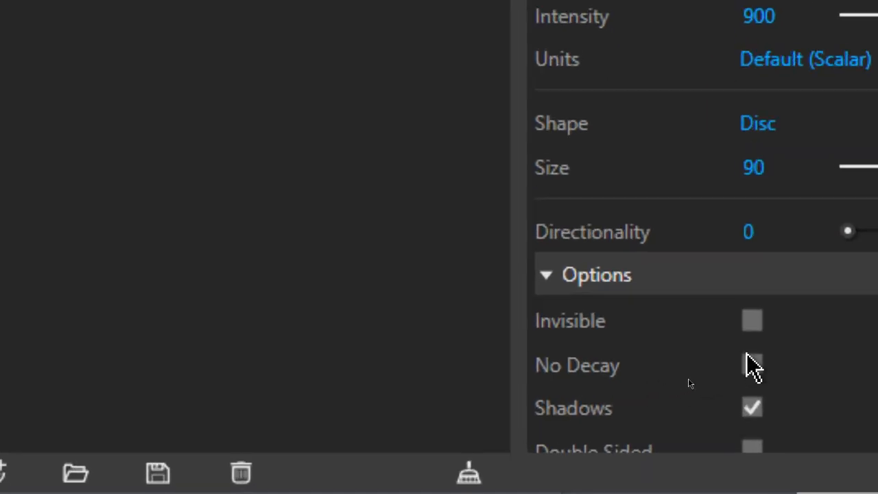
left_click(751, 367)
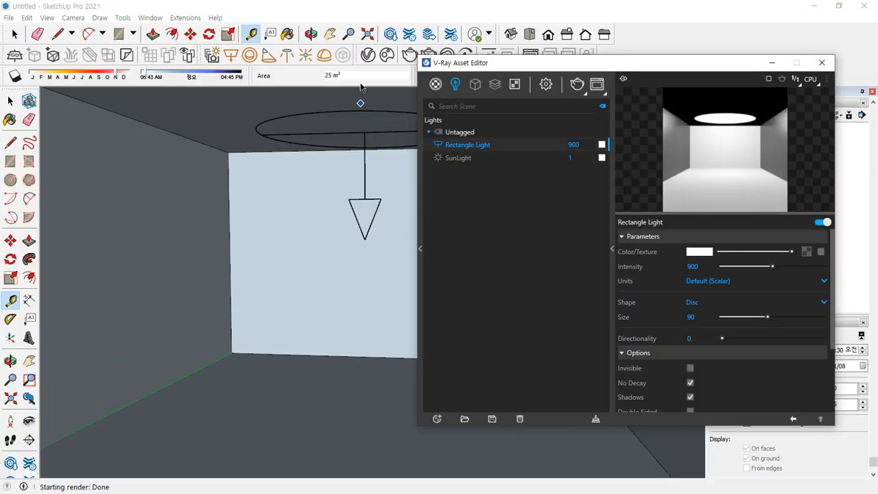
mouse_move(346, 133)
left_mouse_down()
mouse_move(355, 133)
mouse_move(374, 234)
mouse_move(375, 363)
left_mouse_up()
left_click_drag(365, 352, 343, 326)
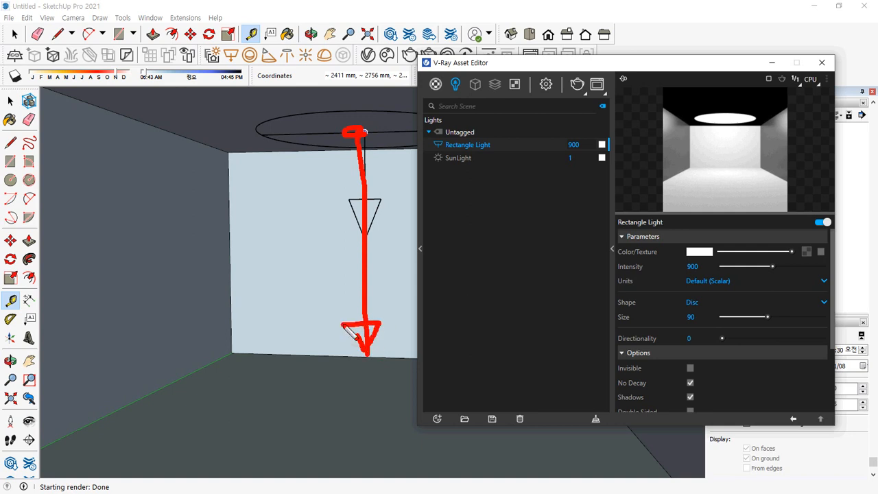
left_click_drag(700, 396, 610, 397)
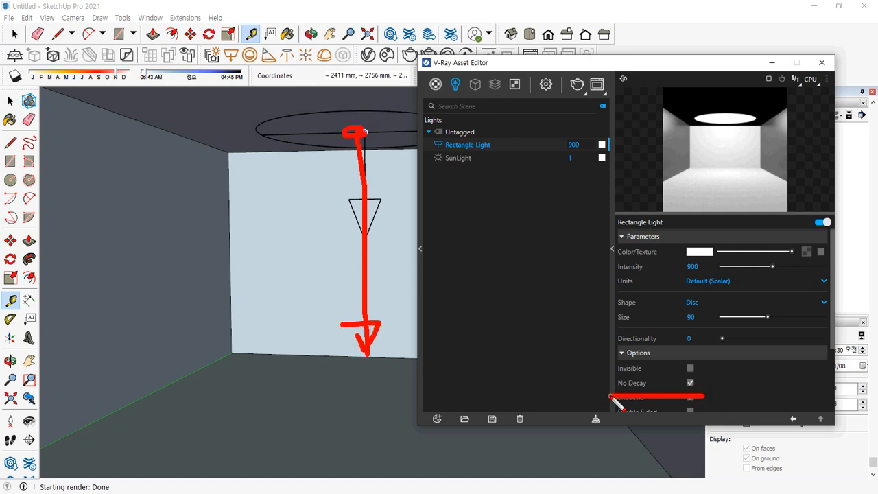
- Set the rectangle light's intensity to 30 and render the scene
double_click(705, 267)
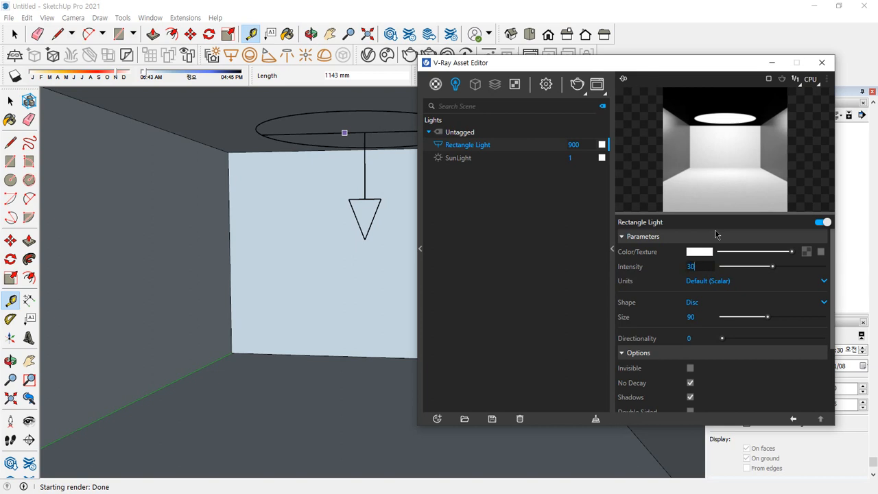
type("30")
key("Return")
left_click(370, 6)
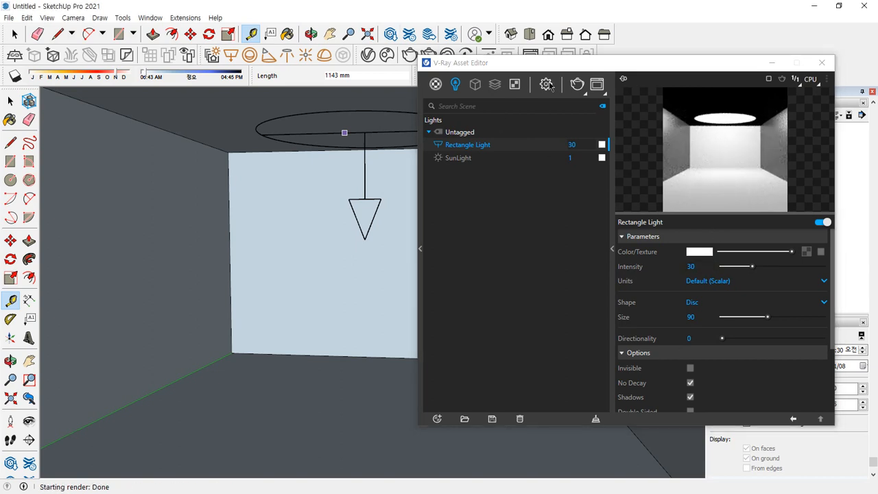
left_click(578, 93)
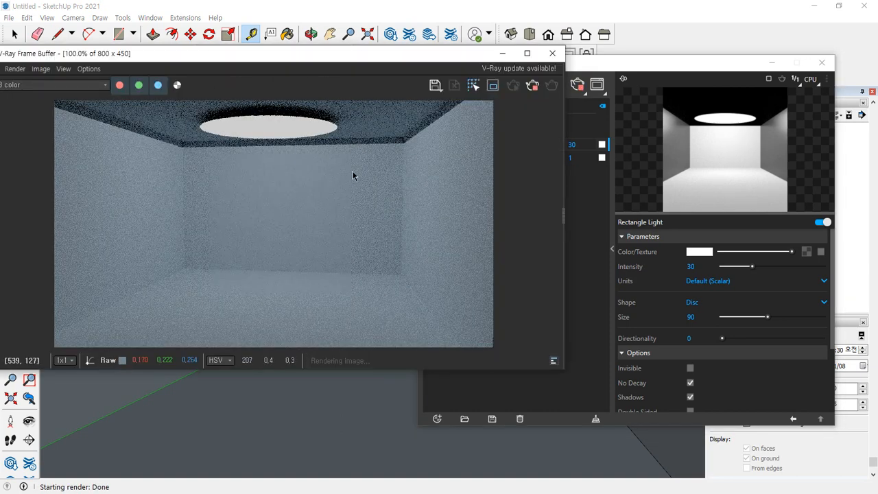
- Disable No Decay for the rectangle light and stop the running render
left_click(690, 383)
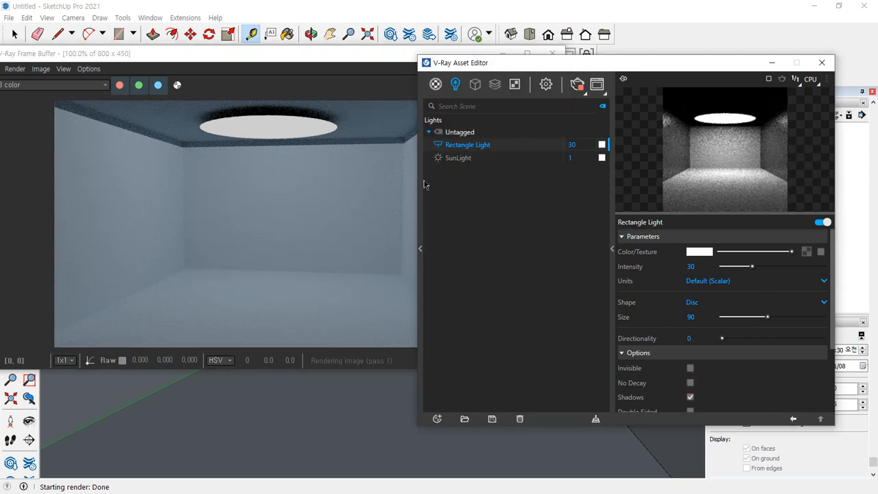
left_click(355, 158)
left_click(533, 85)
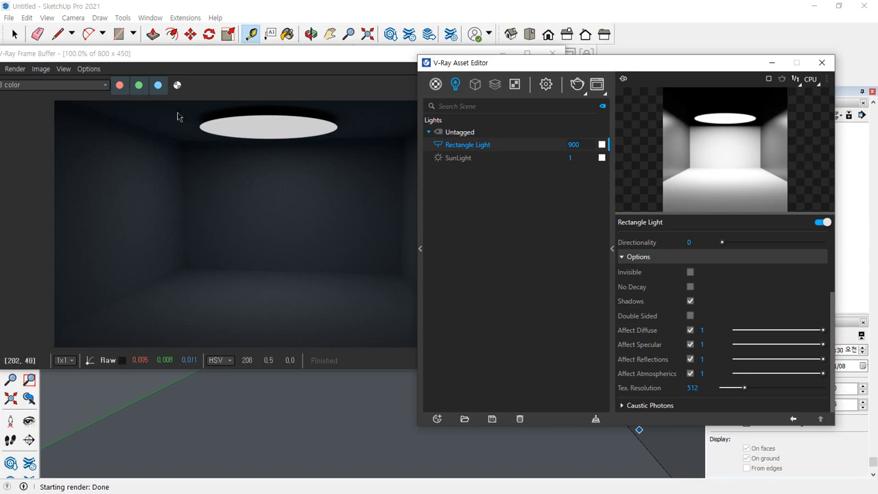
- Close the render window and the asset editor to return to the model
left_click(325, 82)
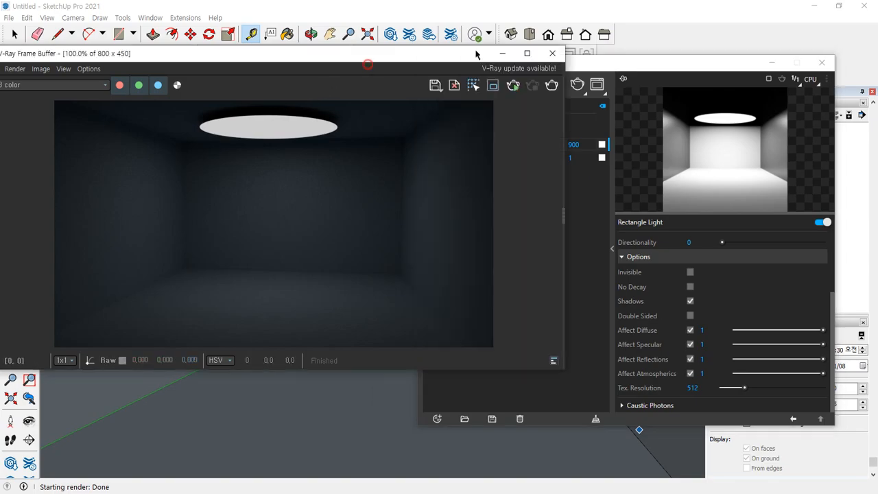
left_click(553, 55)
left_click(823, 63)
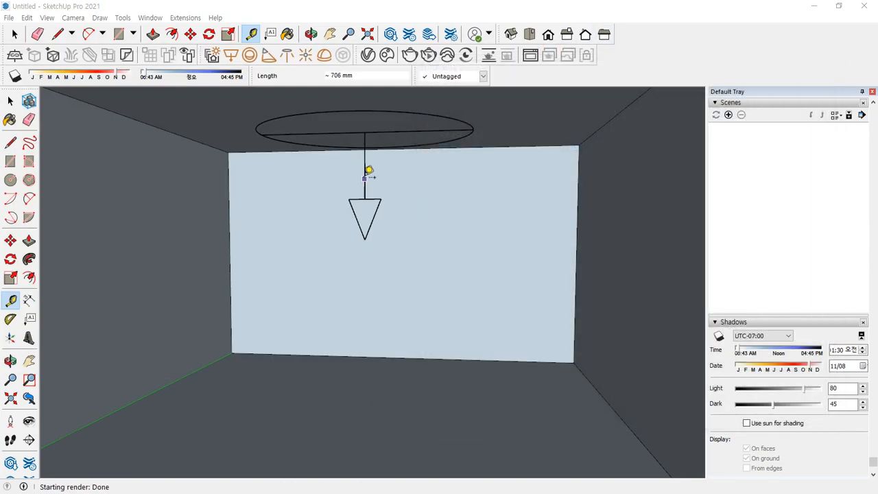
- Move the disc-shaped ceiling light straight down about 1319 mm and render the scene
key("space")
left_click(366, 203)
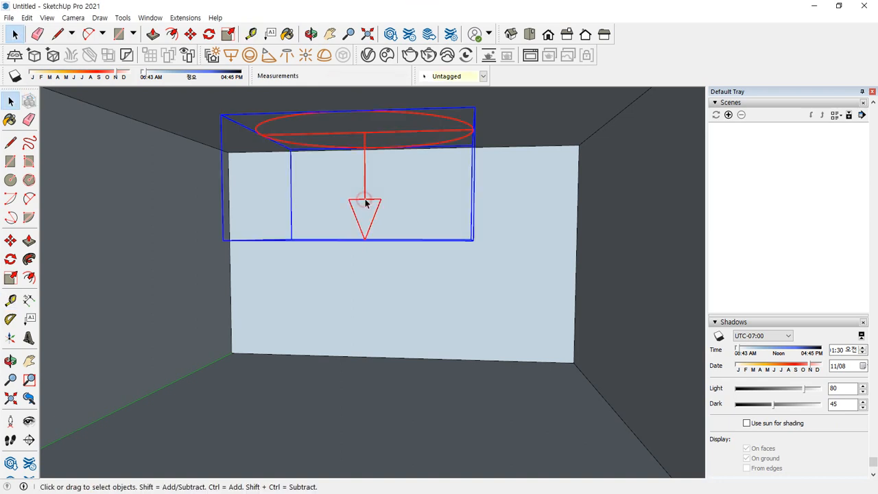
key("m")
left_click(366, 206)
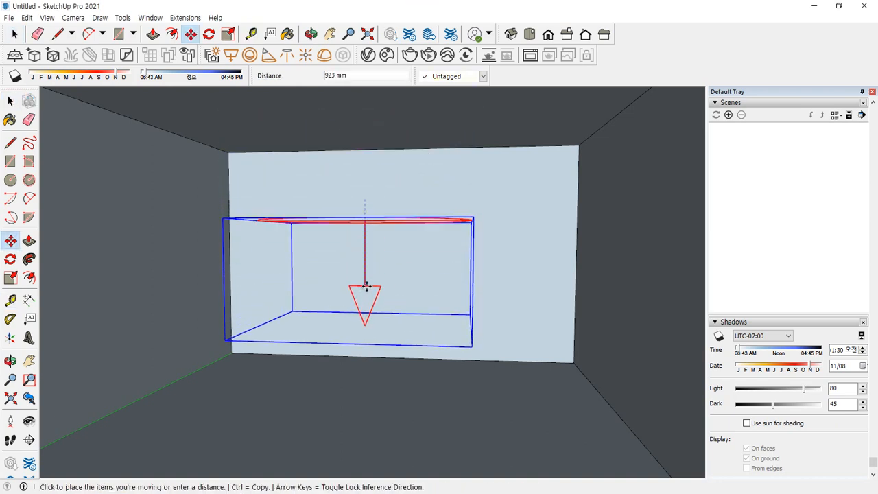
left_click(364, 320)
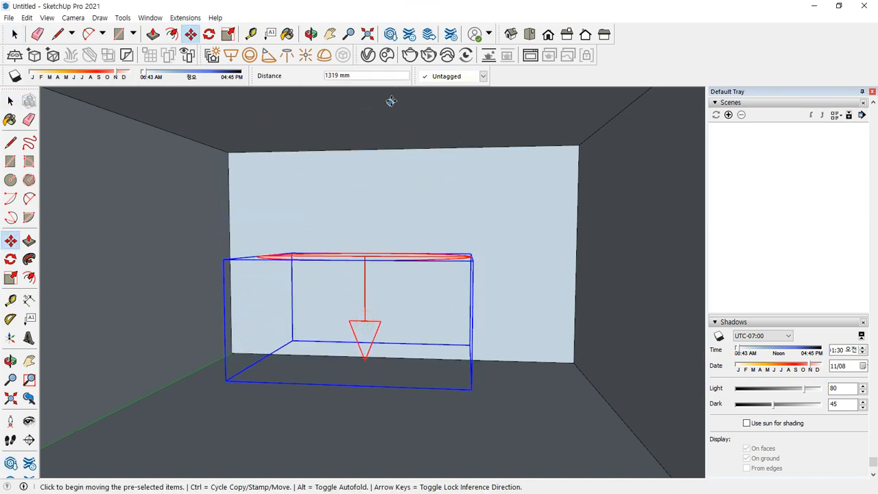
left_click(411, 55)
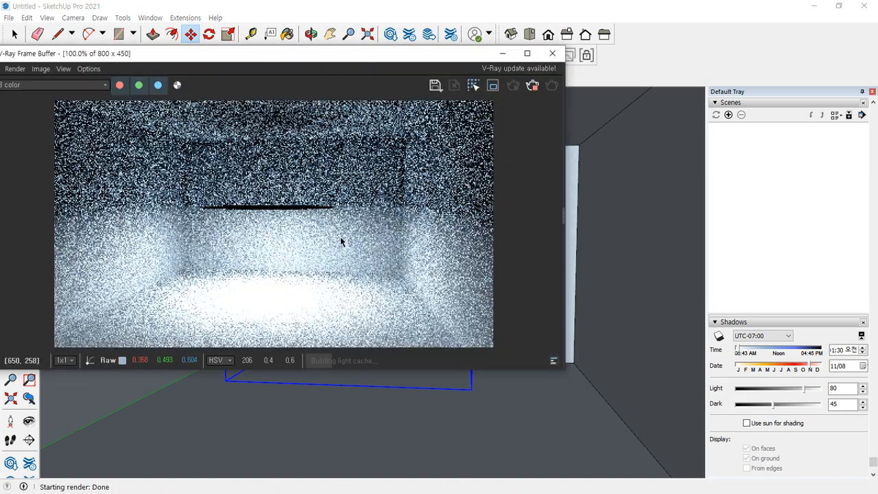
mouse_move(234, 207)
left_mouse_down()
mouse_move(89, 205)
mouse_move(529, 206)
left_mouse_up()
mouse_move(284, 215)
left_mouse_down()
mouse_move(276, 292)
mouse_move(324, 288)
left_mouse_up()
mouse_move(341, 246)
left_mouse_down()
mouse_move(444, 190)
mouse_move(422, 158)
mouse_move(400, 180)
left_mouse_up()
mouse_move(206, 272)
left_mouse_down()
mouse_move(173, 165)
mouse_move(182, 169)
left_mouse_up()
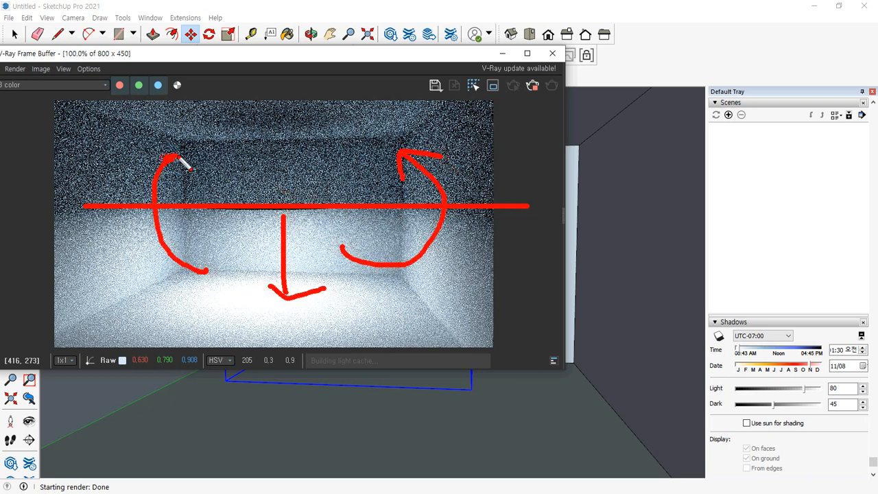
key("Escape")
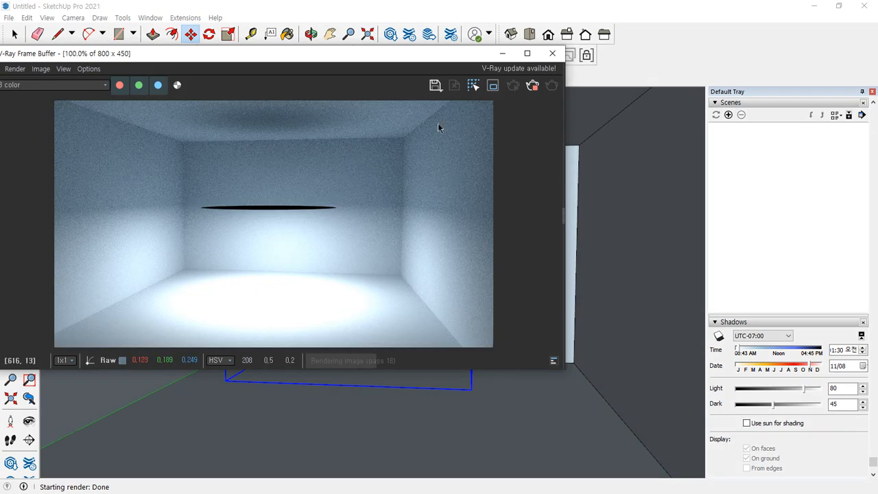
- Reopen the rectangle light's settings, enable Double Sided and bring the render window to the front
left_click_drag(397, 52, 482, 82)
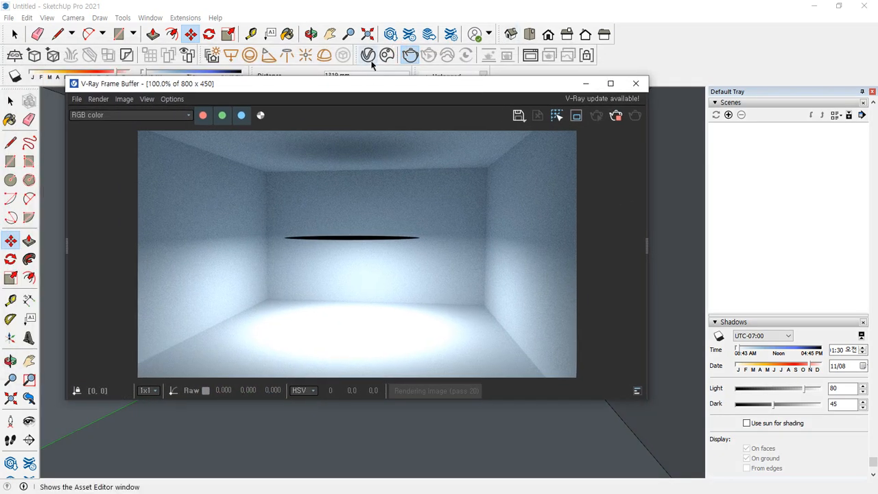
left_click(368, 54)
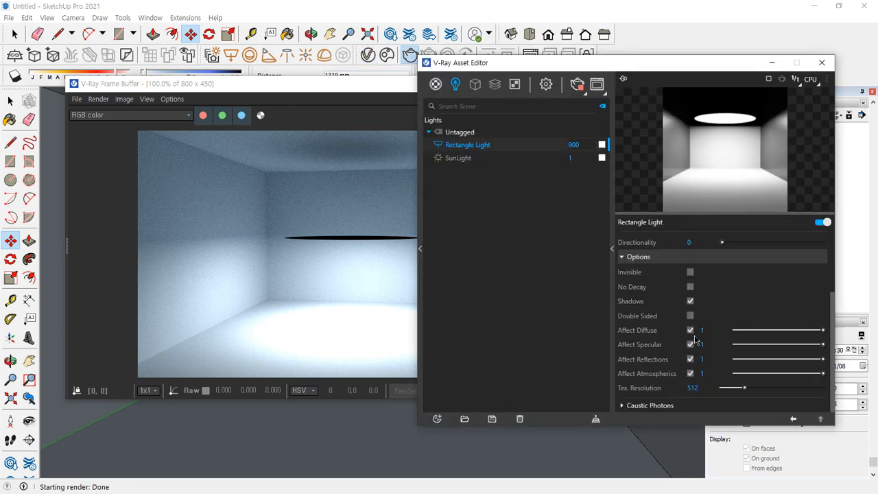
left_click(691, 316)
left_click(308, 221)
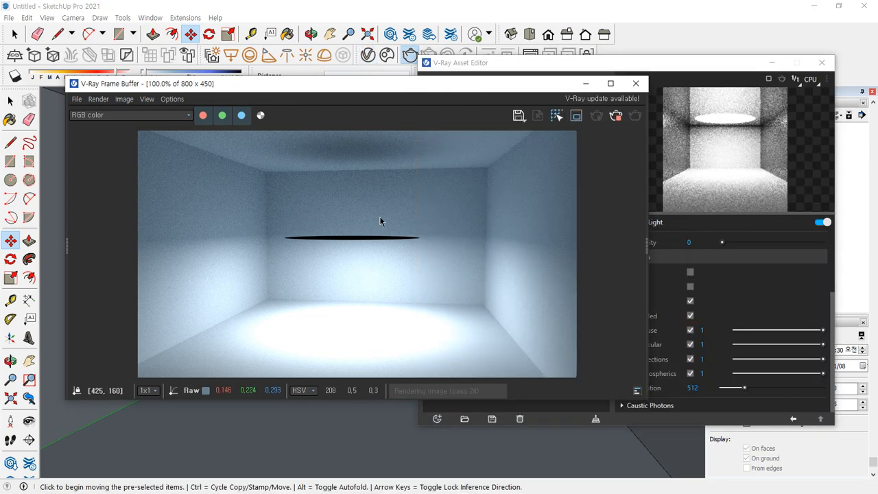
mouse_move(363, 216)
left_mouse_down()
mouse_move(356, 167)
mouse_move(371, 168)
left_mouse_up()
left_click_drag(363, 261, 360, 302)
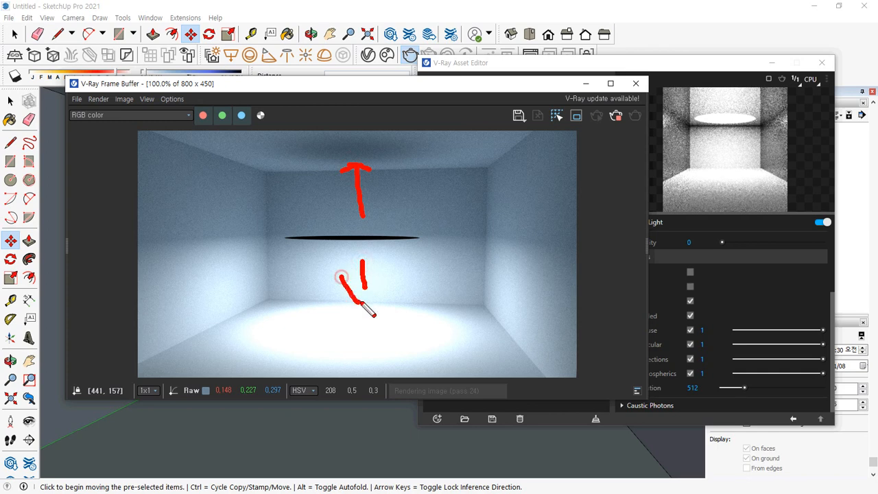
key("Escape")
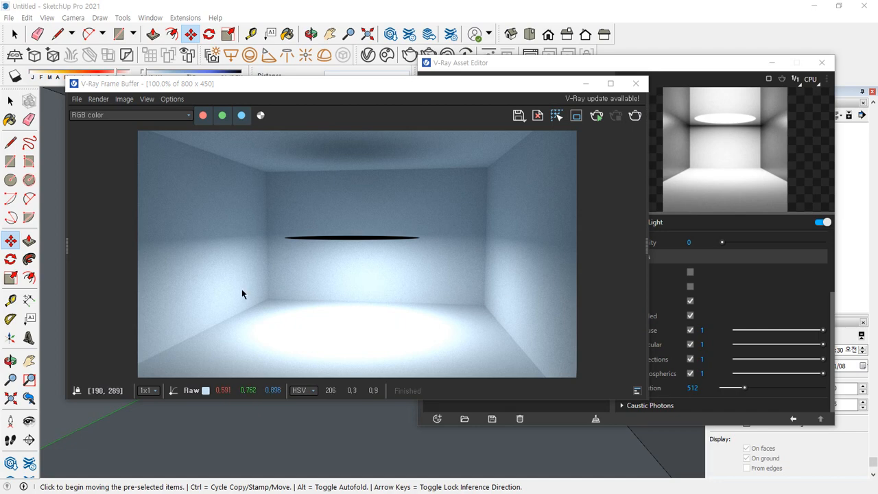
- Render the scene again with the double-sided rectangle light
left_click(636, 115)
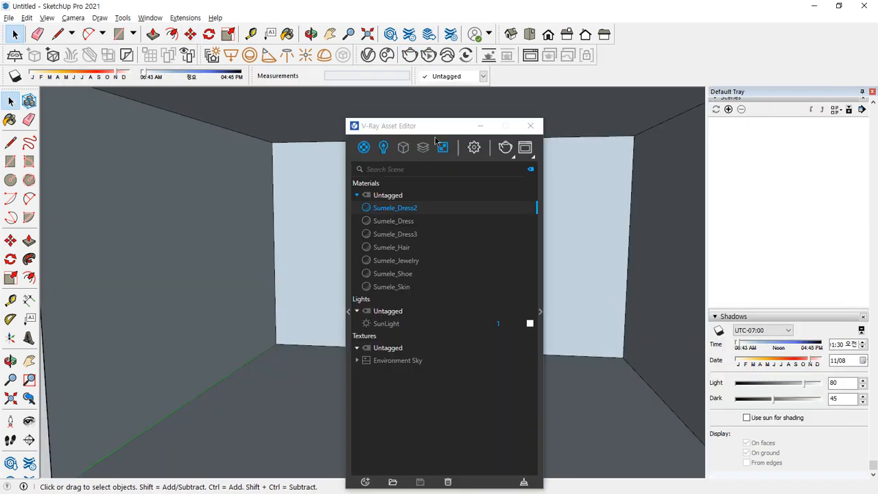
- Limit the asset editor's list to lights and expand its properties pane
left_click_drag(421, 90, 353, 86)
left_click(313, 111)
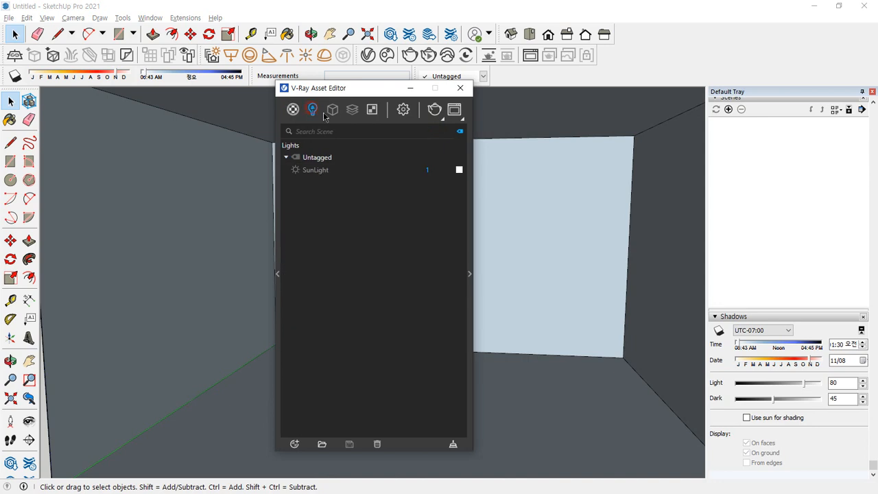
left_click(469, 274)
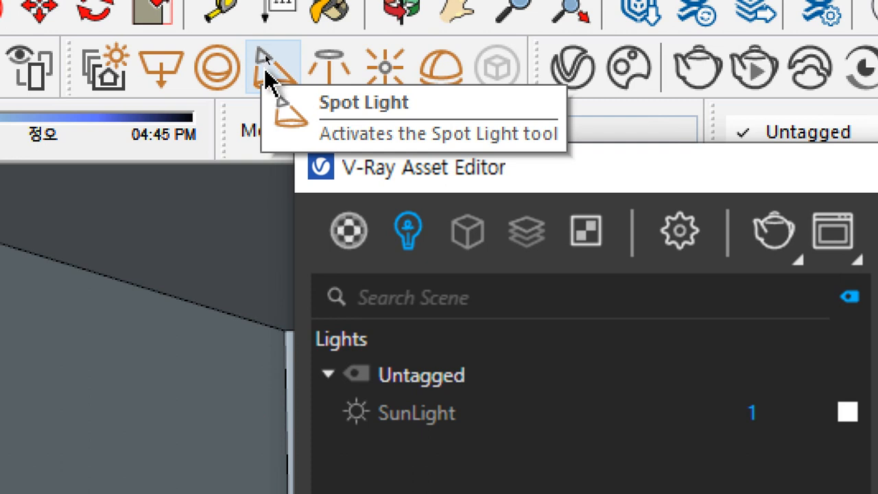
left_click(268, 78)
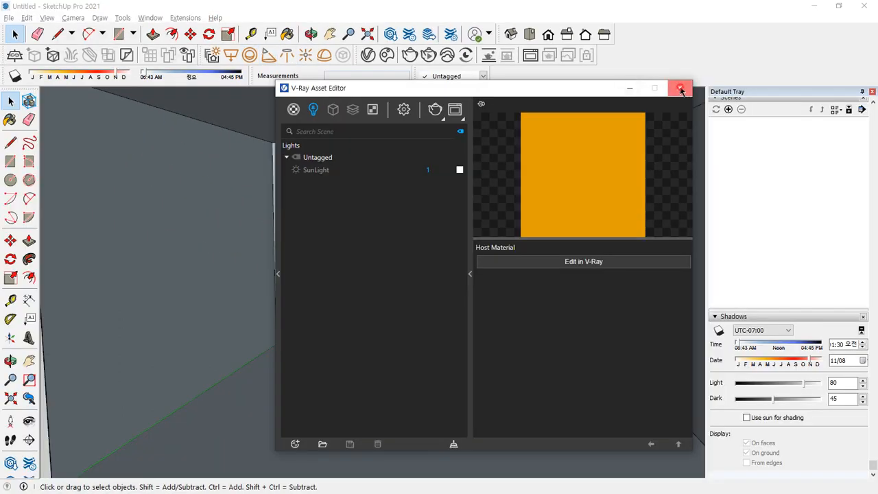
- Close the asset editor and place a sphere light of size about 24 on the room's floor
left_click(682, 88)
left_click(250, 56)
left_click(424, 394)
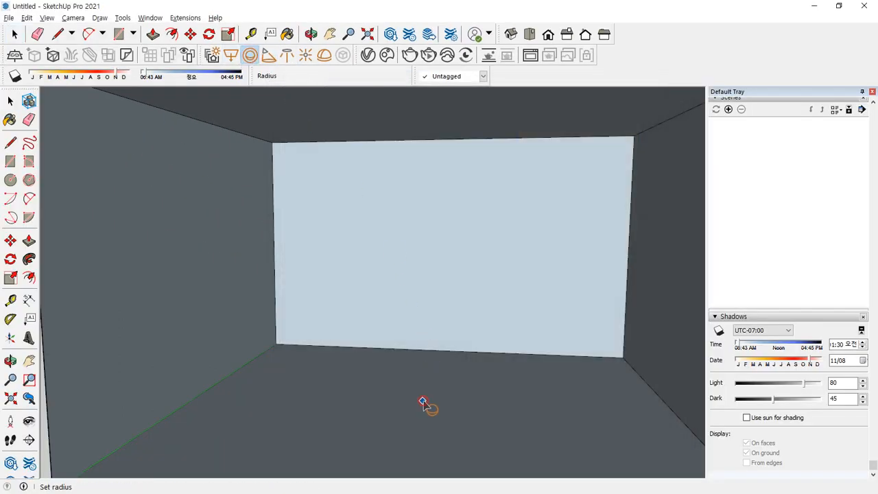
left_click(431, 393)
- Raise the sphere light about 1800 mm straight up from the floor and render the scene
key("m")
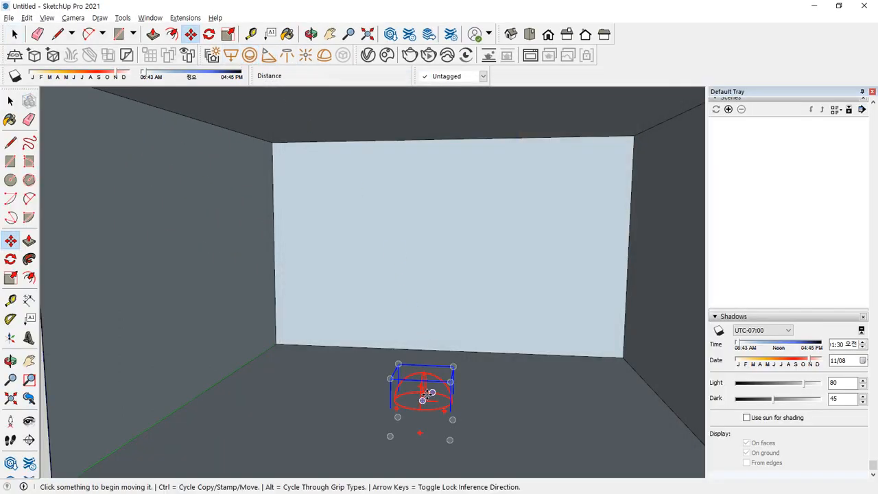
left_click(421, 397)
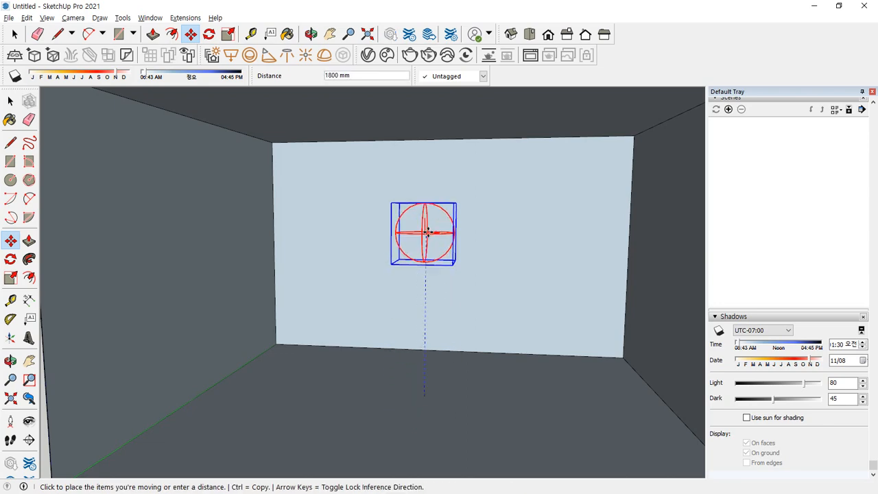
left_click(426, 234)
middle_click_drag(426, 242, 404, 153)
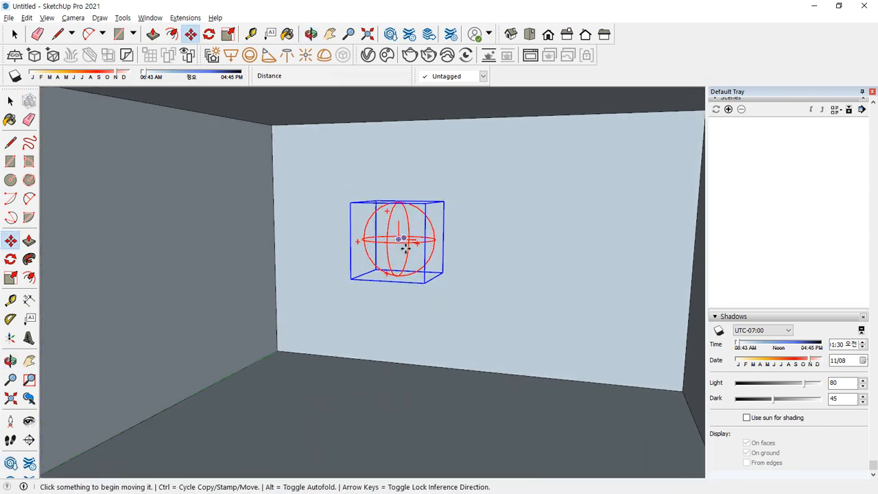
left_click(410, 56)
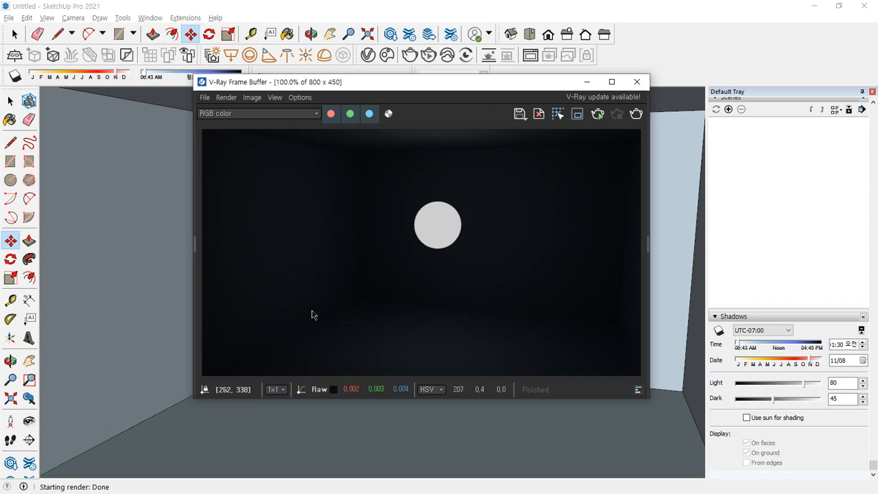
- Set the render window aside, open the asset editor and expand the sphere light's Options
left_click_drag(525, 88, 336, 297)
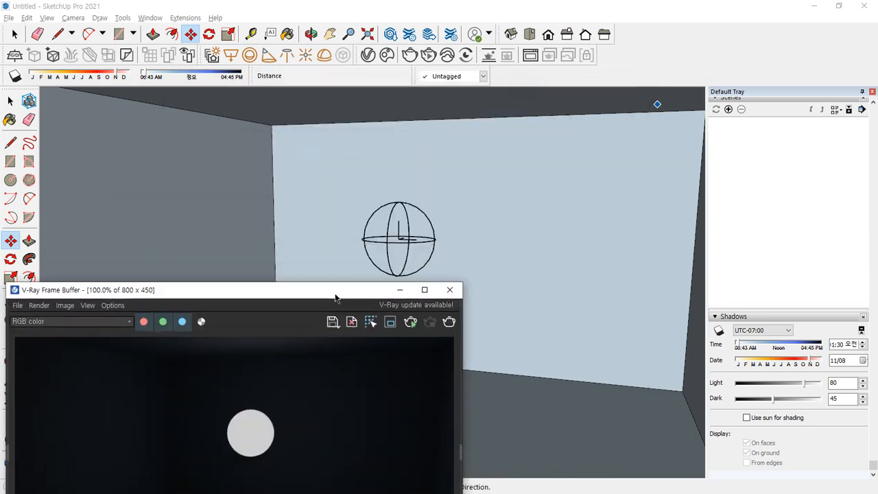
left_click(368, 55)
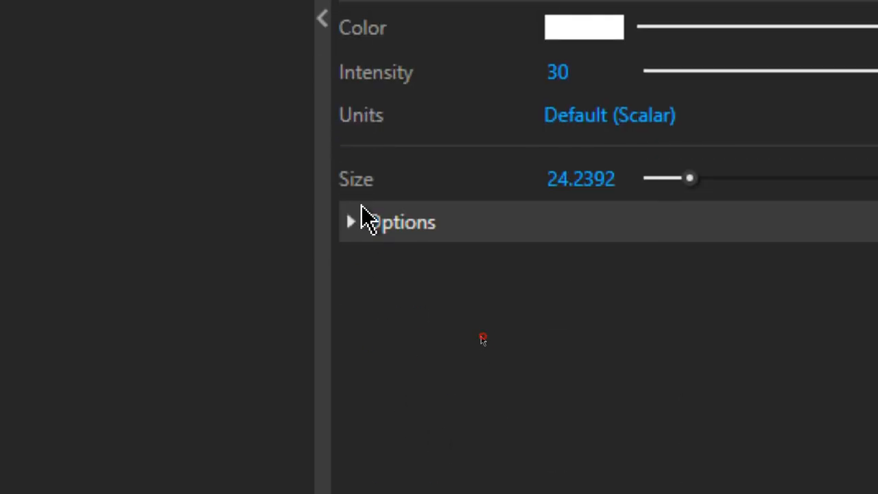
left_click(368, 221)
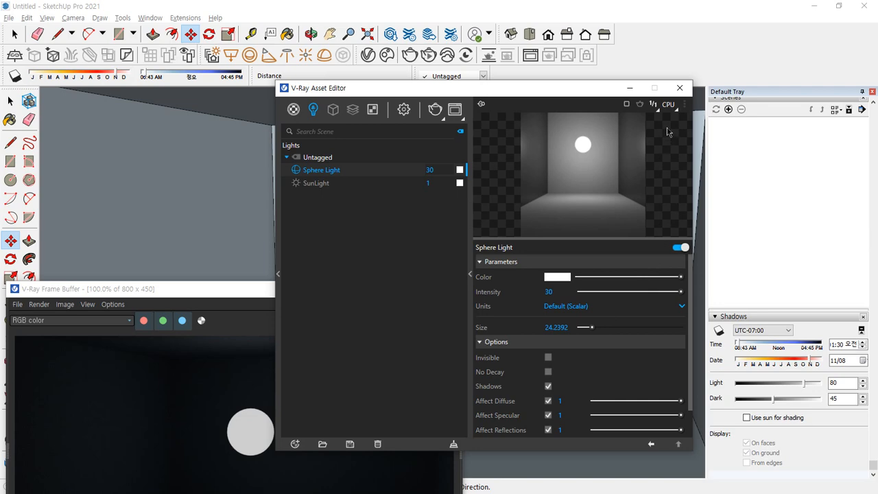
- Arrange the render window and asset editor side by side, set the sphere light's intensity to 300 and render the scene
left_click(680, 87)
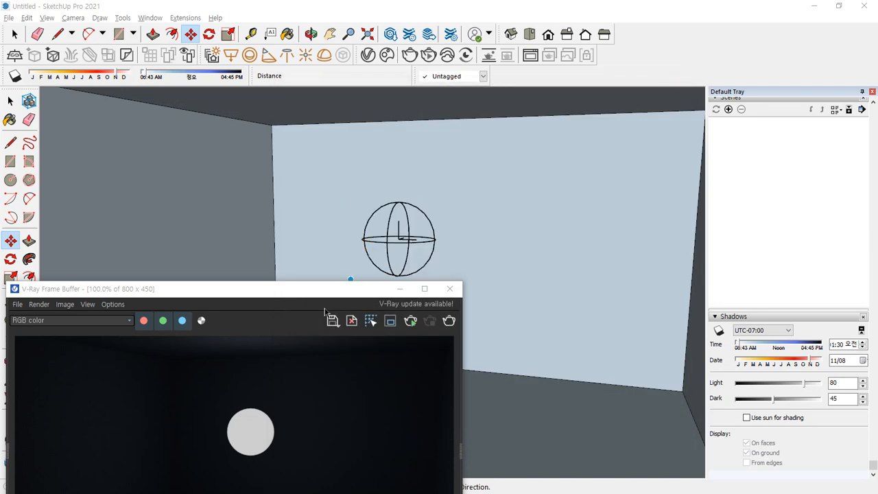
left_click_drag(324, 295, 717, 149)
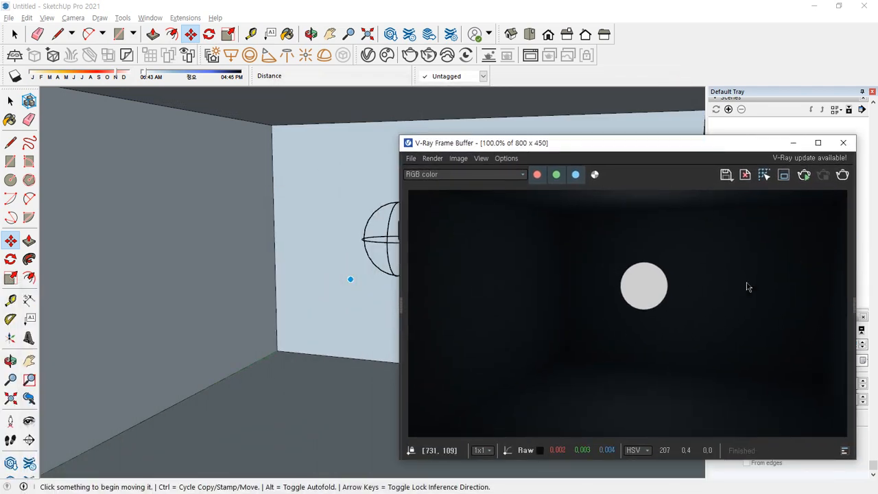
left_click(368, 55)
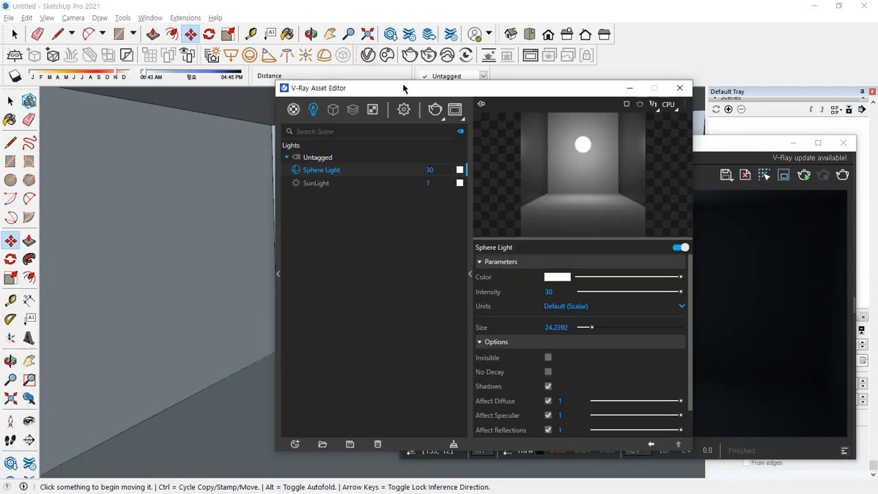
left_click_drag(404, 87, 179, 43)
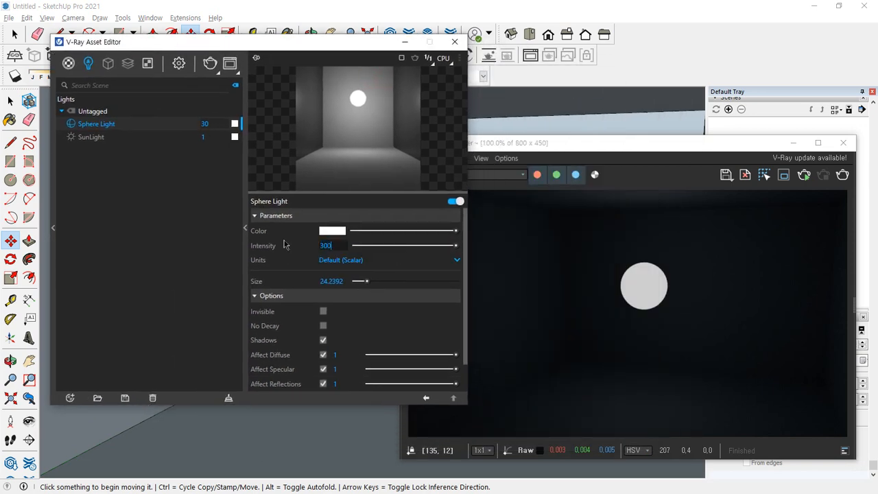
key("Return")
left_click(843, 176)
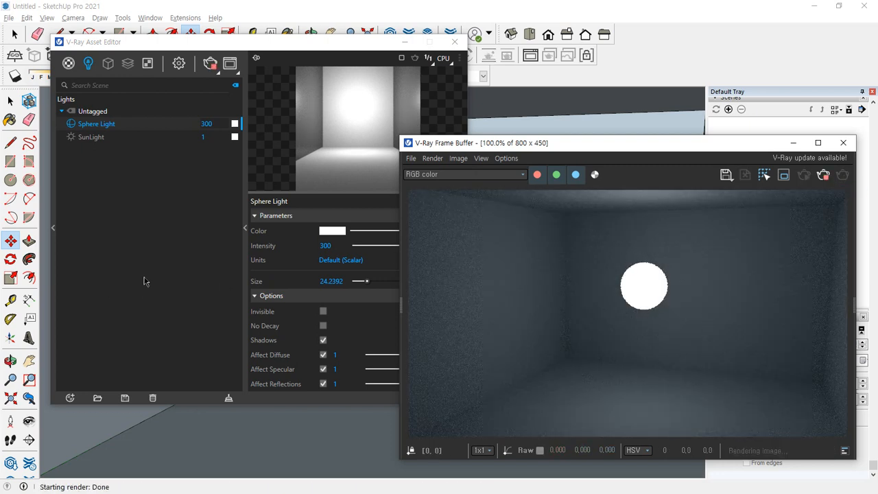
- Set the sphere light's intensity to 900 and render the scene again
left_click(325, 246)
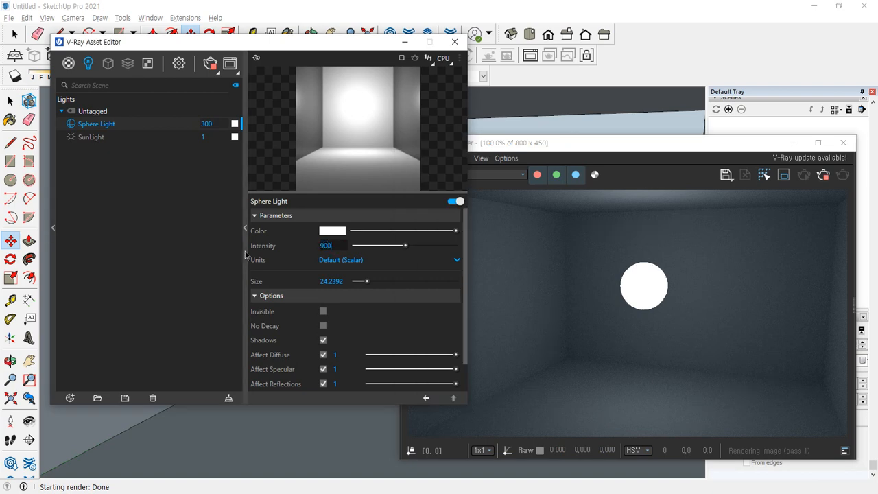
key("Return")
left_click(826, 177)
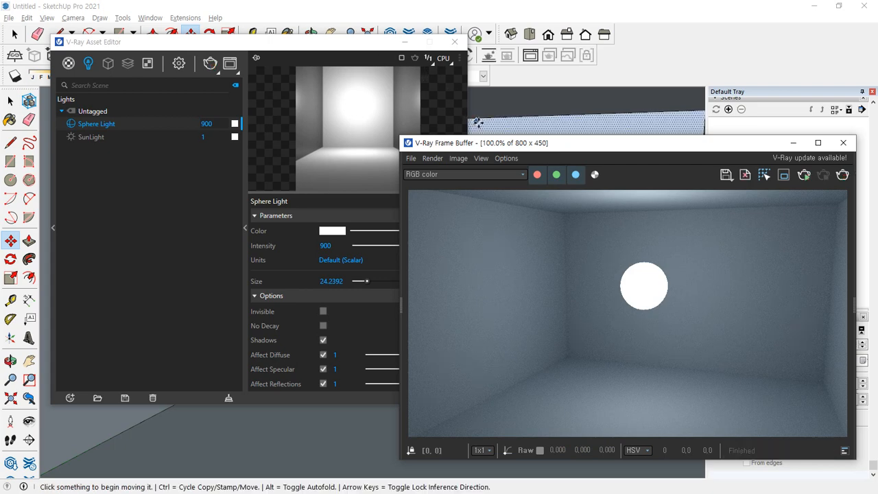
- Shift the asset editor aside and dismiss the render window to uncover the sphere light in the model
left_click_drag(309, 48, 265, 46)
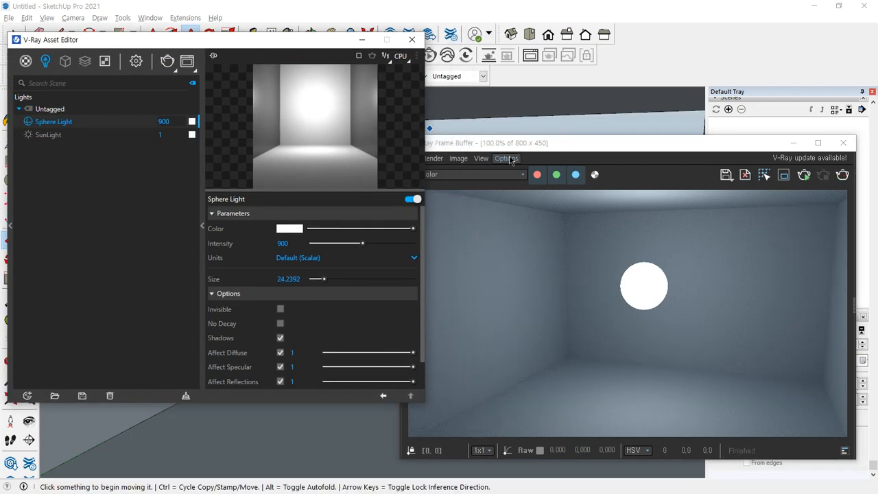
left_click_drag(434, 139, 530, 164)
left_click_drag(755, 165, 439, 176)
left_click(623, 179)
mouse_move(496, 221)
middle_mouse_down()
mouse_move(631, 211)
mouse_move(588, 208)
middle_mouse_up()
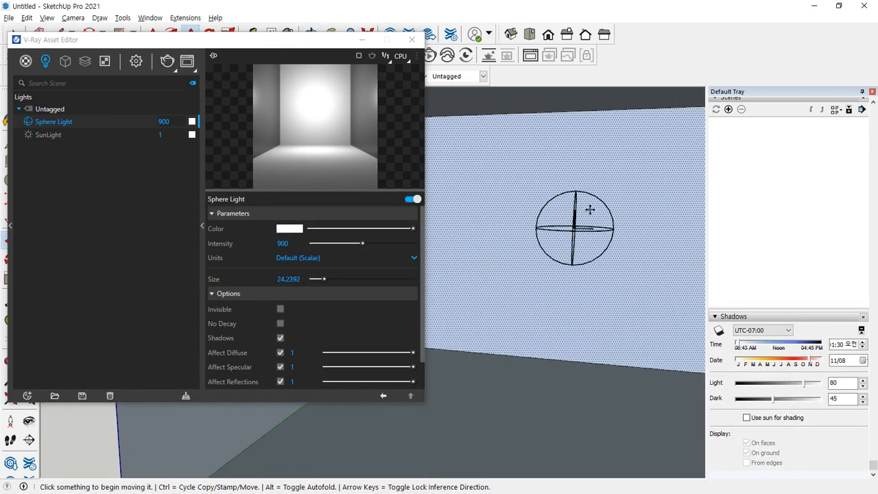
- Try deleting the sphere light directly in the model and undo the deletion
key("space")
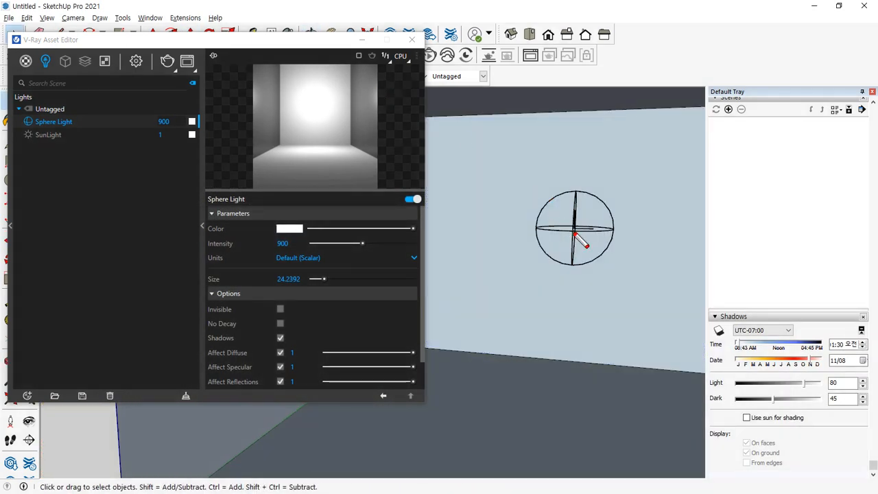
mouse_move(576, 248)
left_mouse_down()
mouse_move(570, 187)
mouse_move(567, 266)
left_mouse_up()
key("Escape")
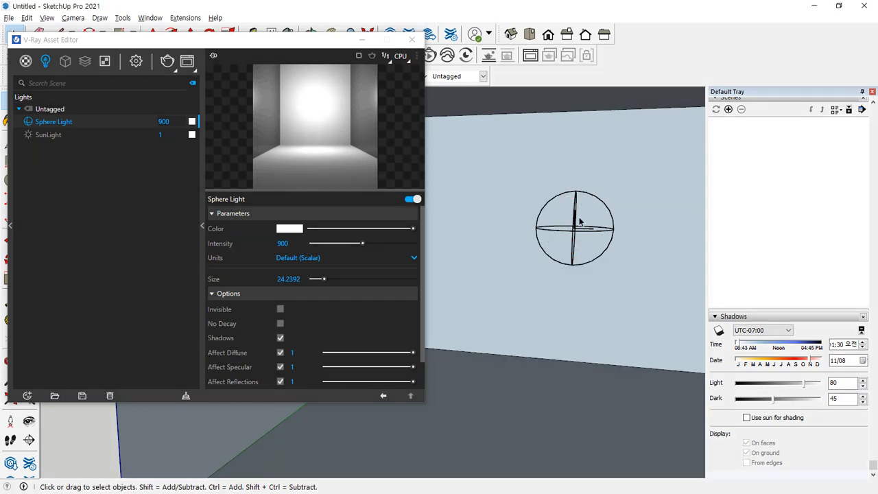
left_click(575, 236)
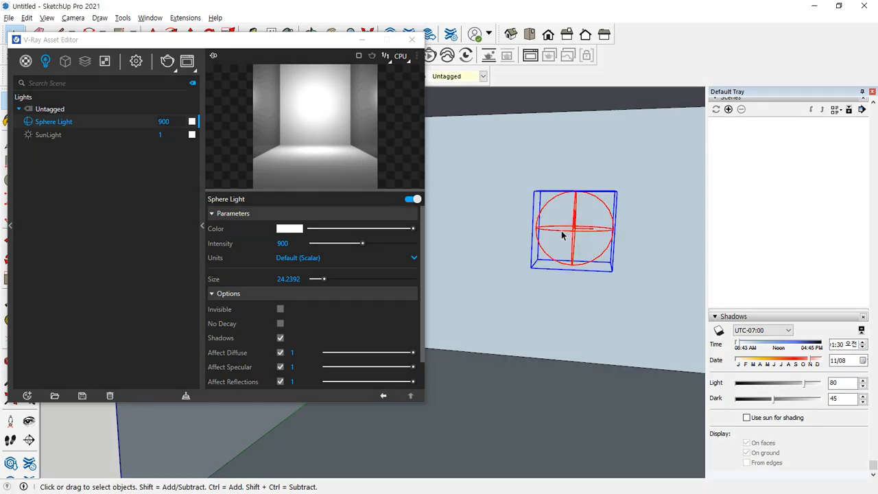
key("Delete")
mouse_move(605, 273)
left_mouse_down()
mouse_move(549, 288)
mouse_move(604, 143)
mouse_move(579, 262)
mouse_move(572, 262)
left_mouse_up()
left_click_drag(20, 134, 183, 133)
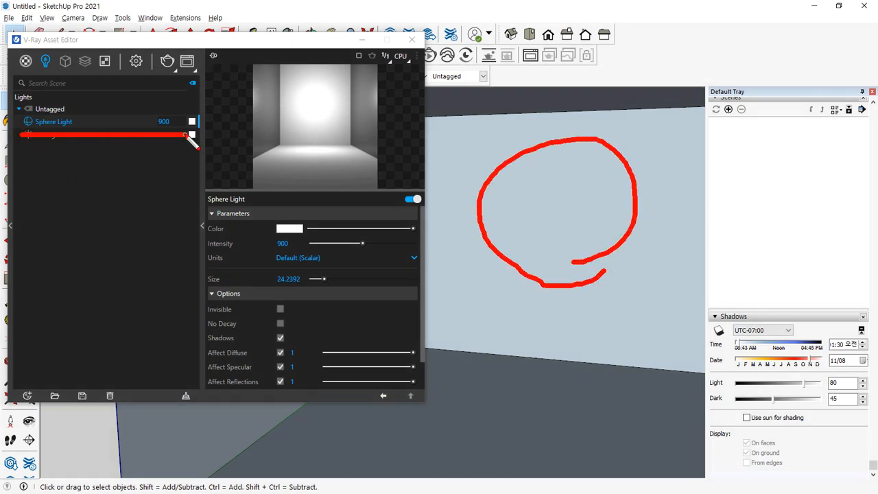
key("ctrl+z")
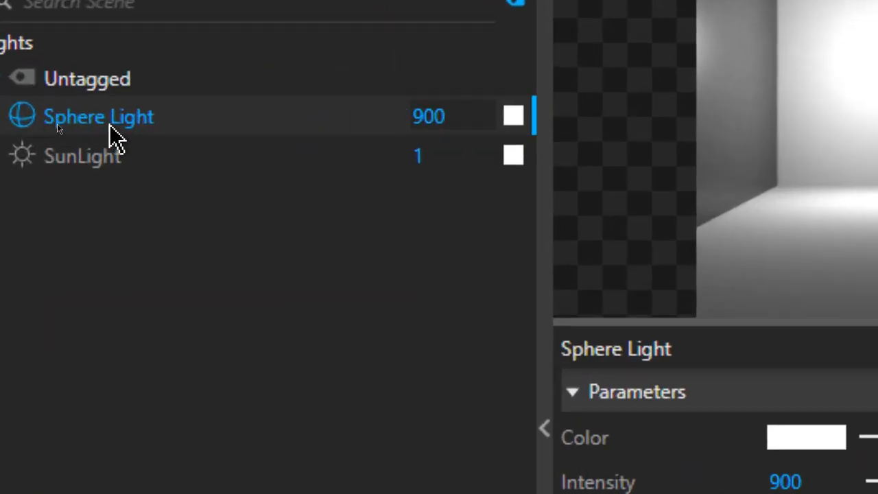
- Permanently delete the Sphere Light asset in the asset editor and close the editor
right_click(112, 126)
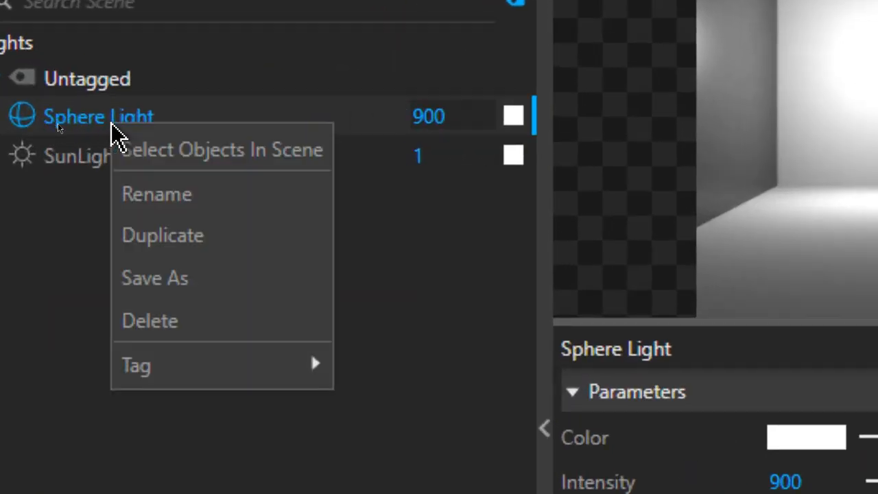
left_click(197, 316)
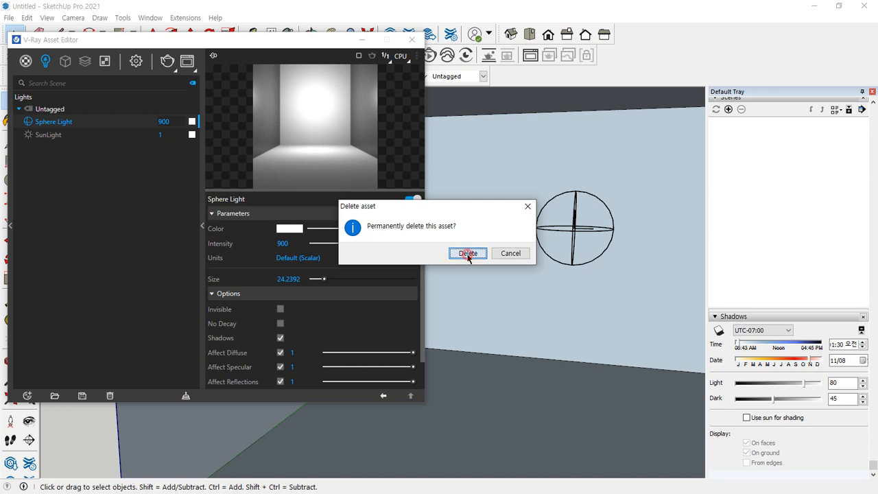
left_click(468, 254)
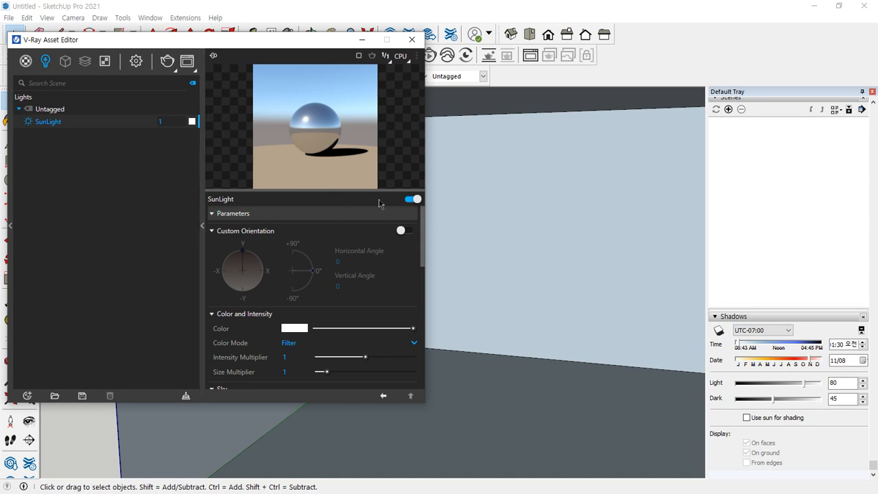
mouse_move(651, 230)
left_mouse_down()
mouse_move(574, 153)
mouse_move(617, 232)
left_mouse_up()
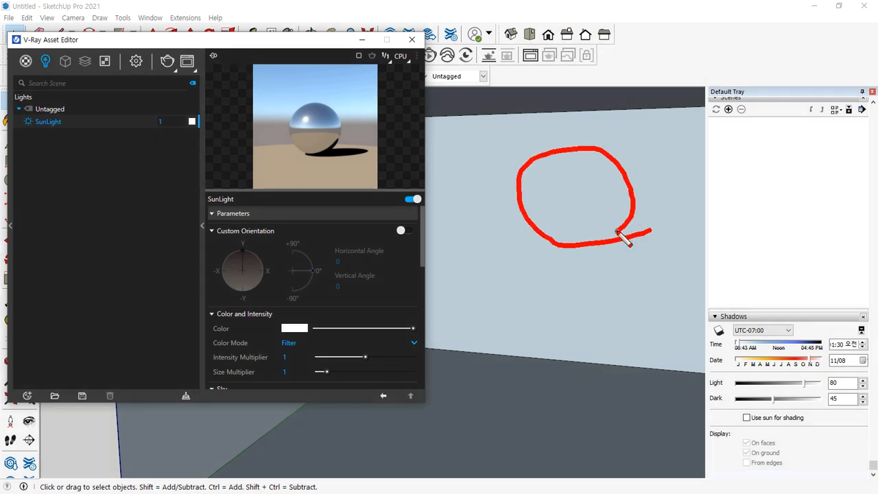
mouse_move(118, 157)
left_mouse_down()
mouse_move(151, 114)
mouse_move(105, 174)
left_mouse_up()
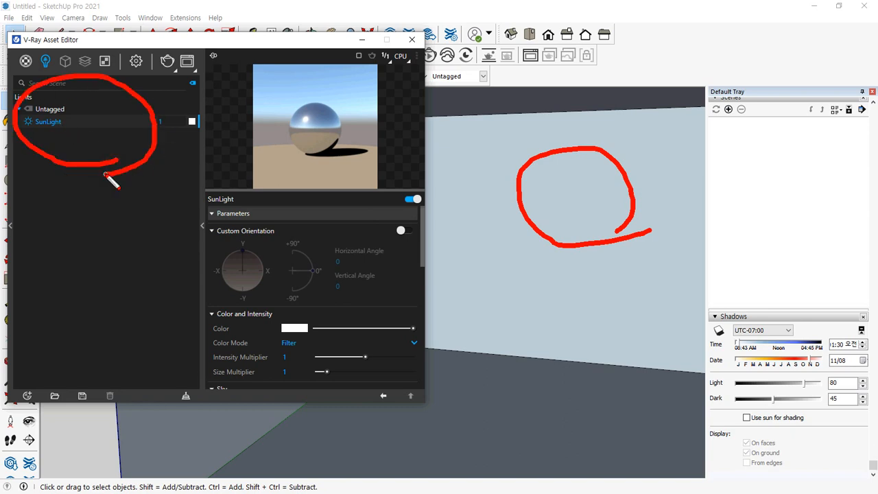
key("Escape")
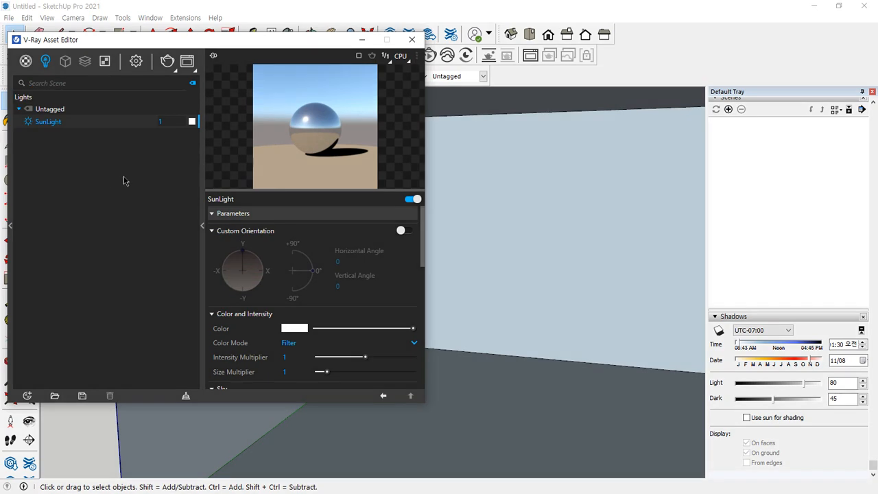
left_click(412, 40)
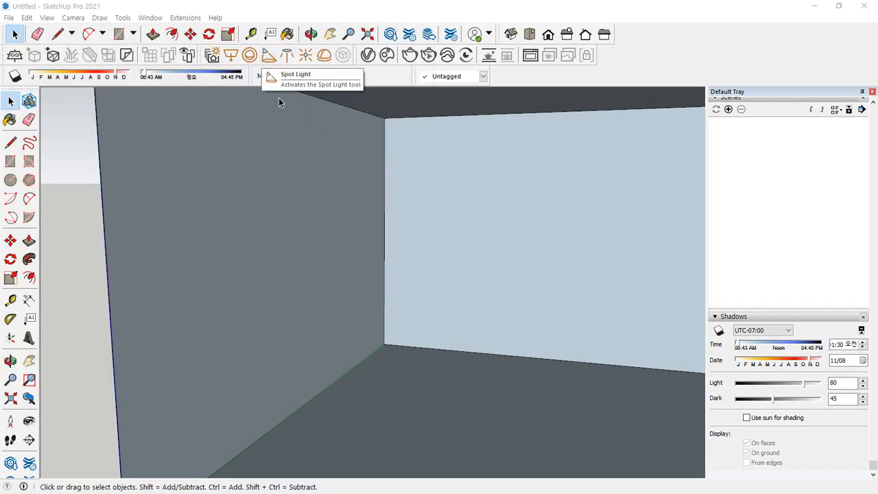
- Place a V-Ray spot light on the ceiling near the side wall, pointing down
middle_click_drag(302, 168, 265, 108)
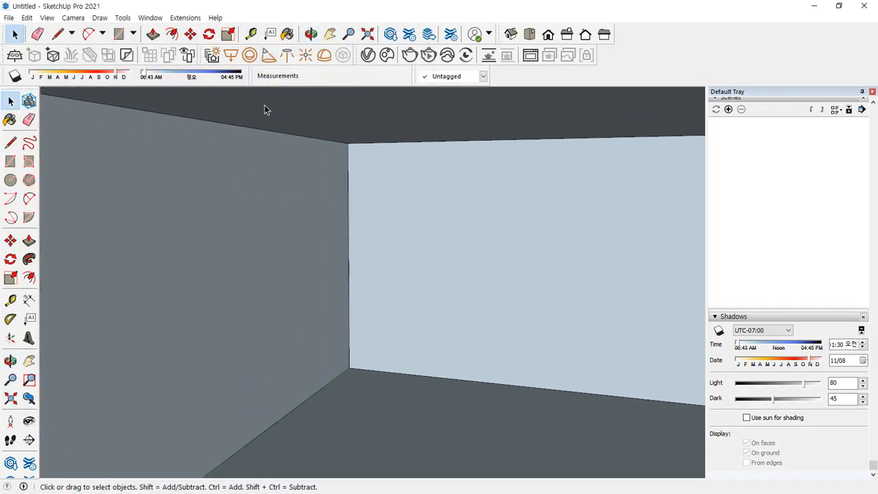
left_click(269, 57)
left_click(274, 125)
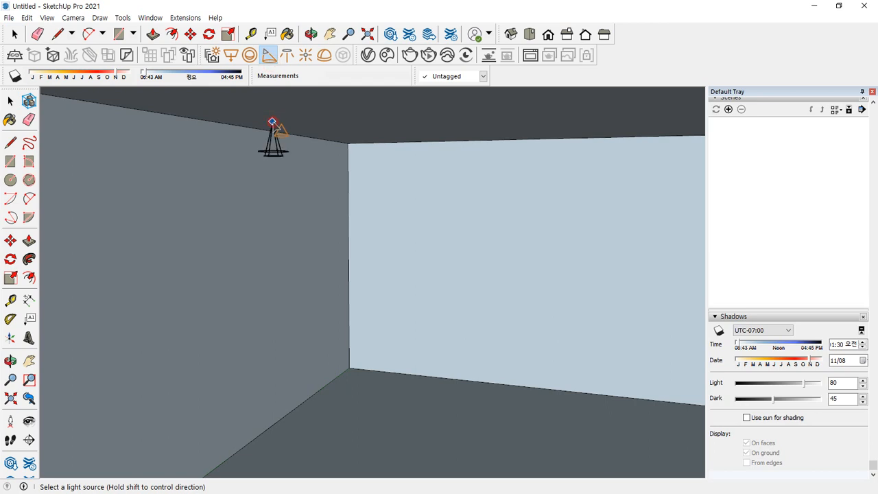
- Move the spot light about 350 mm along the ceiling toward the side wall
middle_click_drag(264, 170, 329, 159)
key("space")
left_click(317, 140)
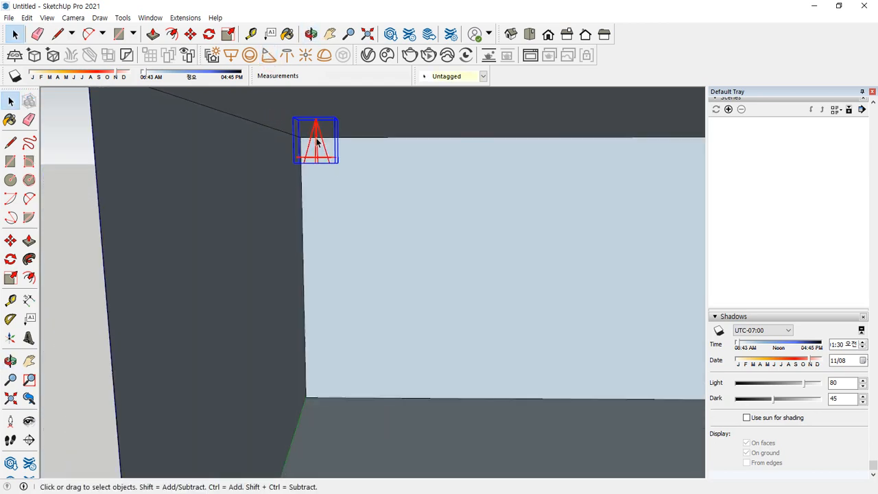
key("m")
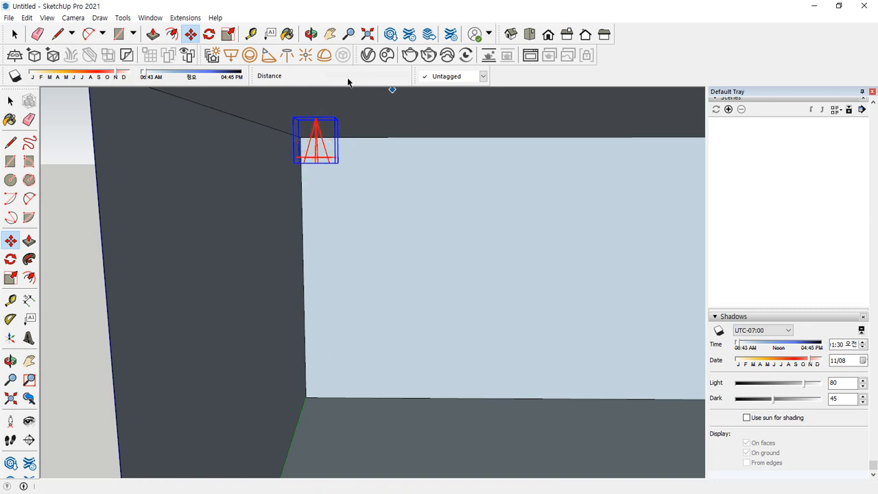
left_click(316, 118)
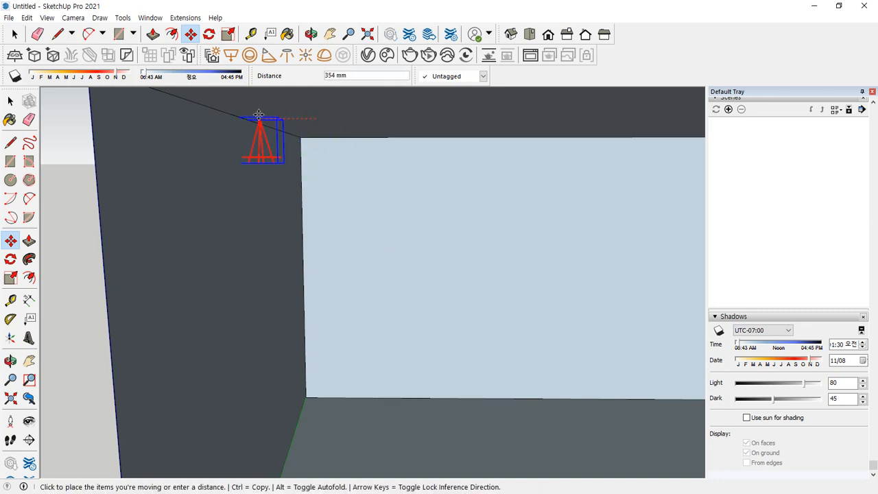
left_click(266, 113)
- Render the spot light from a view of the room's upper corner and reposition the render window
middle_click_drag(351, 163, 260, 131)
scroll(258, 134, "up", 1)
scroll(309, 120, "up", 1)
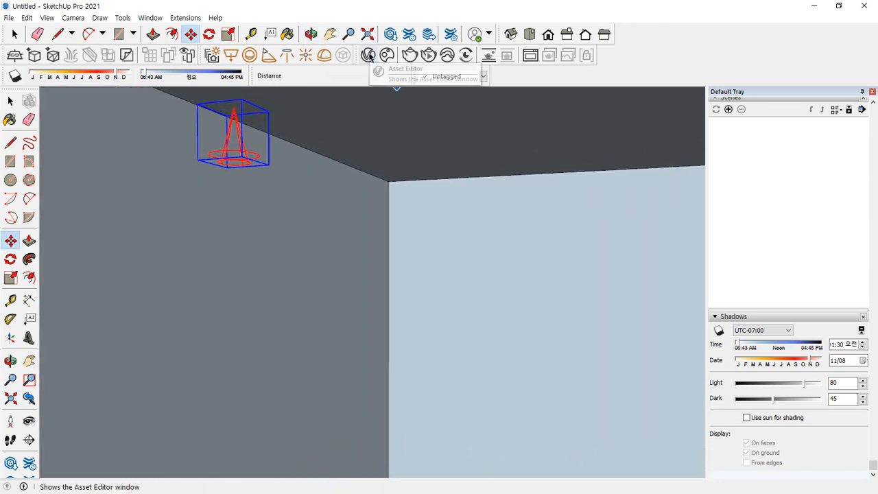
left_click(410, 55)
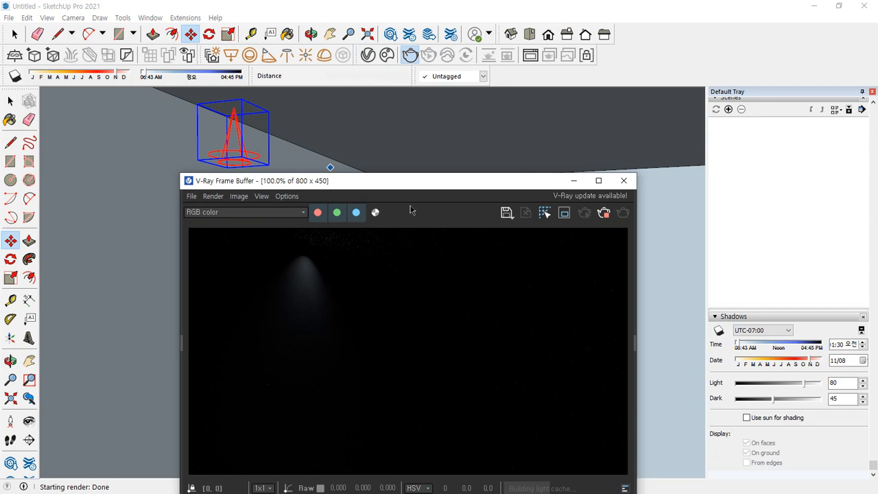
left_click_drag(406, 182, 467, 101)
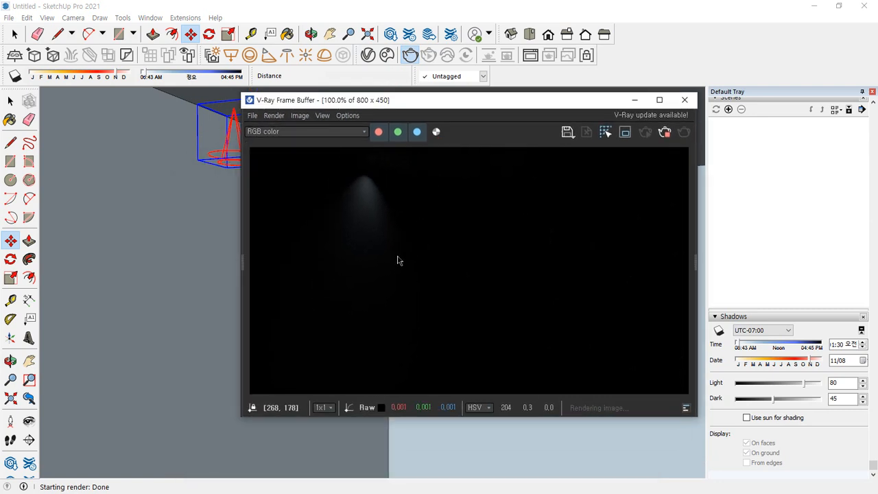
mouse_move(318, 153)
left_mouse_down()
mouse_move(300, 195)
mouse_move(431, 182)
mouse_move(309, 152)
left_mouse_up()
key("Escape")
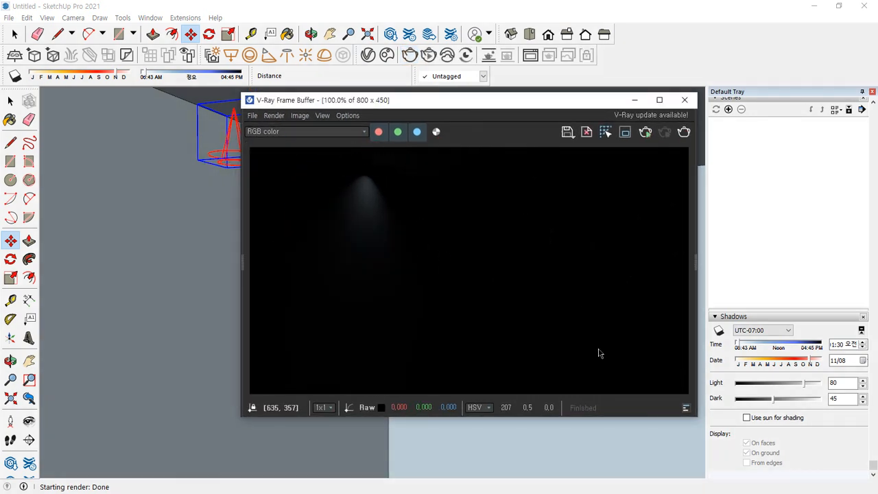
- Raise the render's Display Correction exposure to about 4.57 to brighten the spot light, and close the render window
left_click(696, 259)
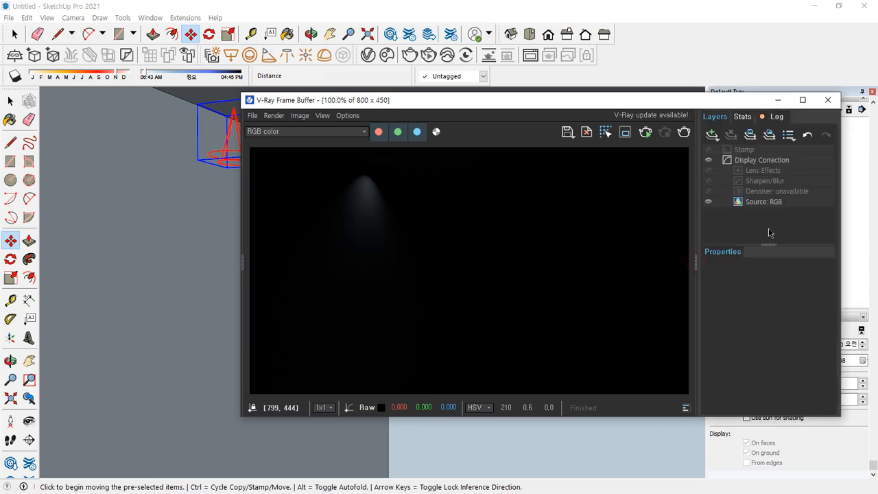
left_click(760, 162)
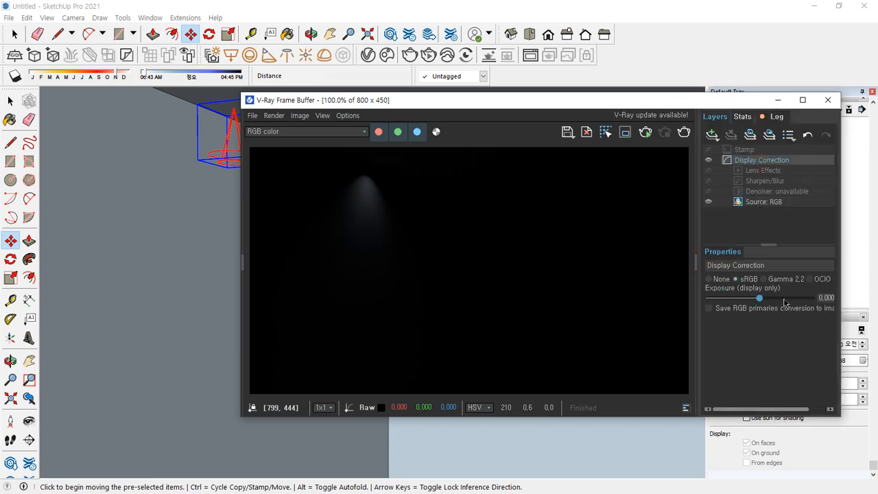
left_click_drag(785, 300, 788, 300)
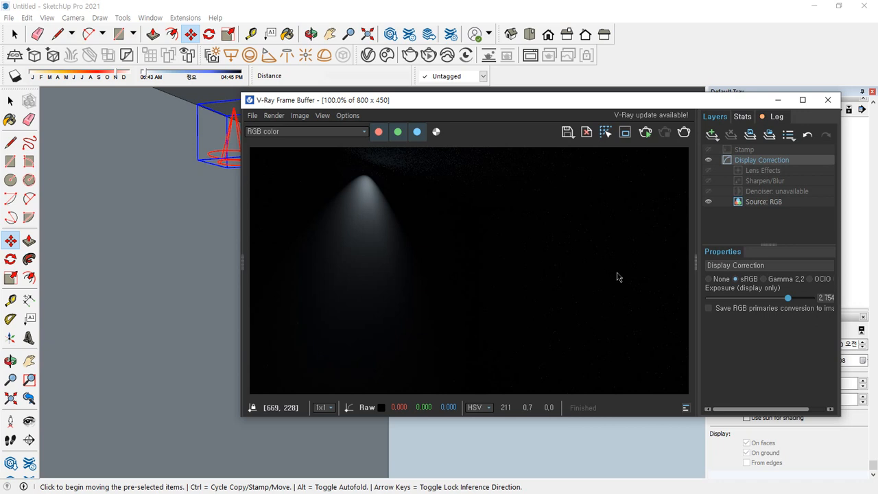
left_click(807, 299)
left_click_drag(807, 299, 807, 300)
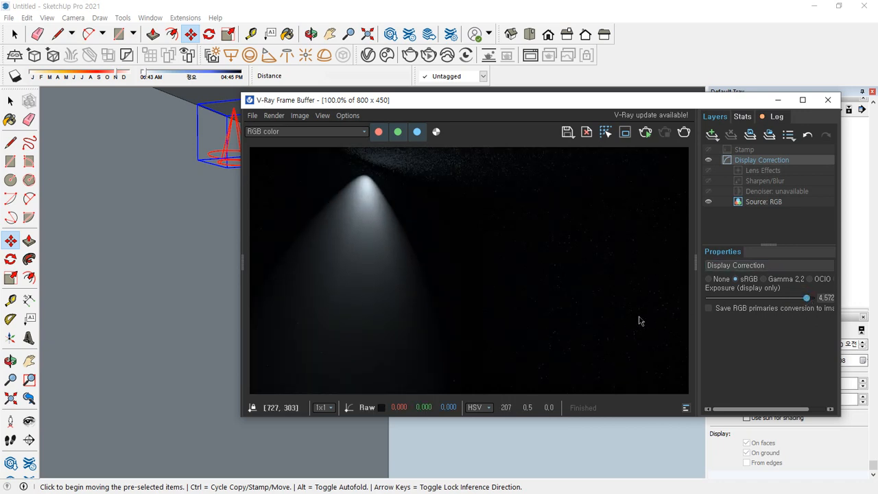
left_click(828, 99)
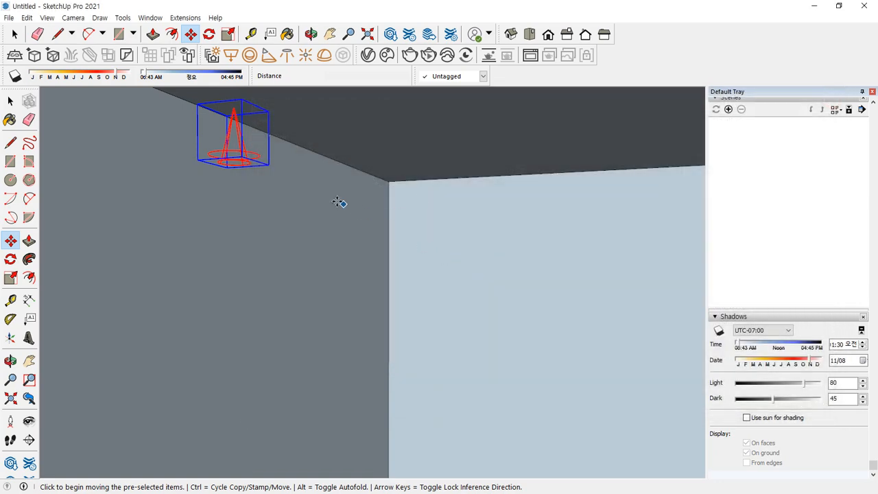
- Show the spot light's parameters in the V-Ray Asset Editor and examine its Cone Angle and Penumbra settings
left_click(369, 55)
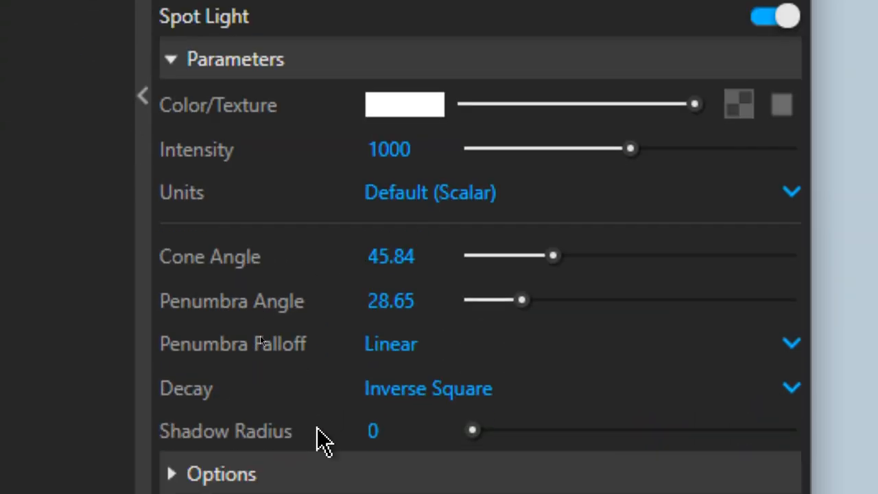
mouse_move(195, 281)
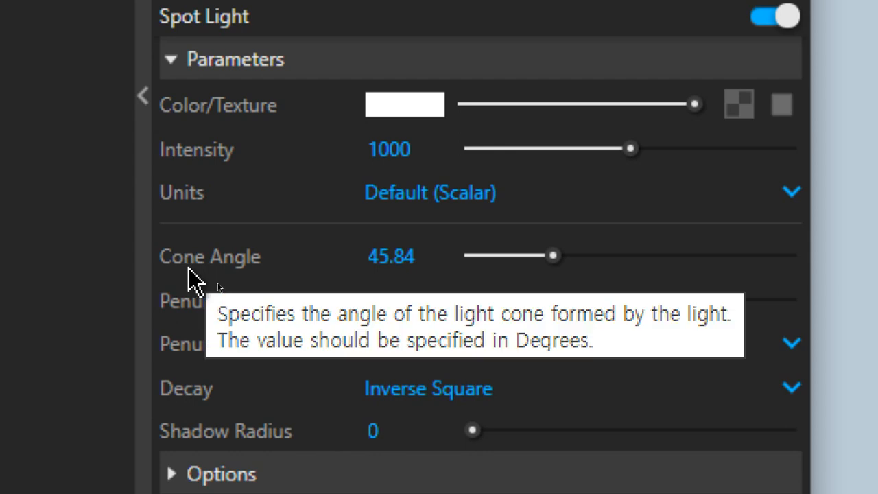
mouse_move(220, 310)
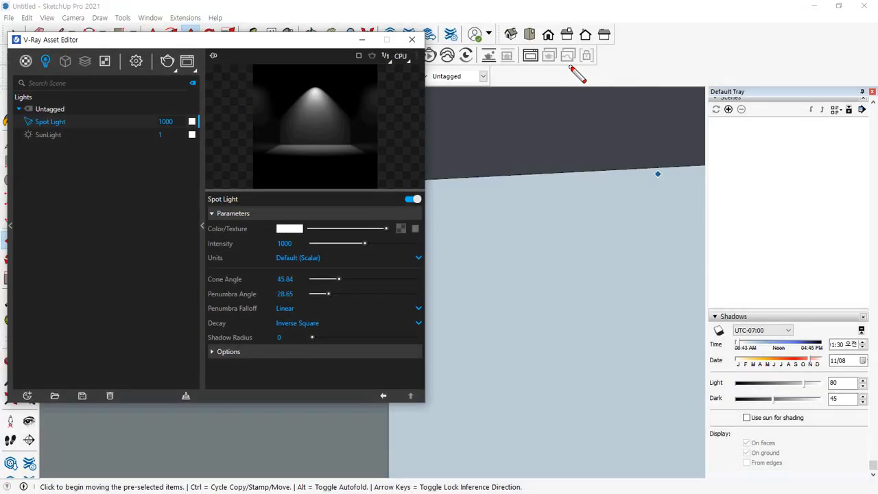
mouse_move(560, 77)
left_mouse_down()
mouse_move(580, 78)
mouse_move(569, 79)
mouse_move(508, 250)
left_mouse_up()
mouse_move(582, 76)
left_mouse_down()
mouse_move(639, 243)
mouse_move(610, 255)
mouse_move(514, 249)
left_mouse_up()
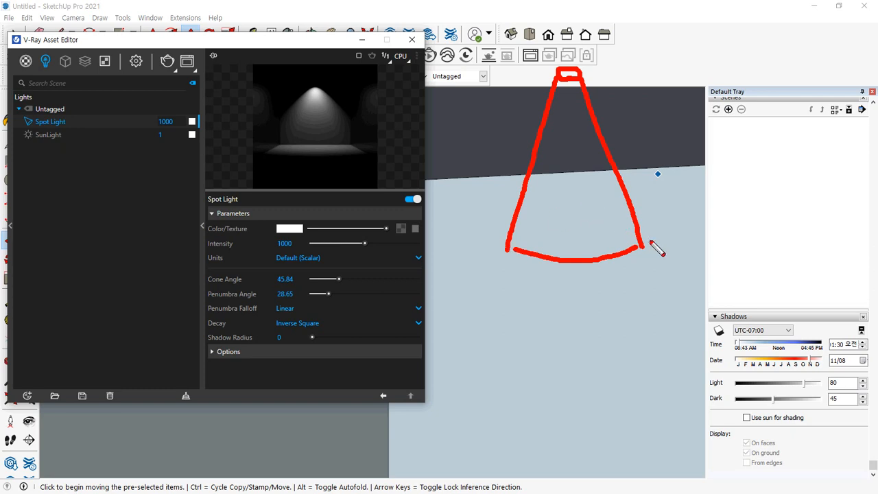
left_click_drag(647, 241, 684, 245)
mouse_move(506, 244)
left_mouse_down()
mouse_move(476, 237)
mouse_move(470, 252)
left_mouse_up()
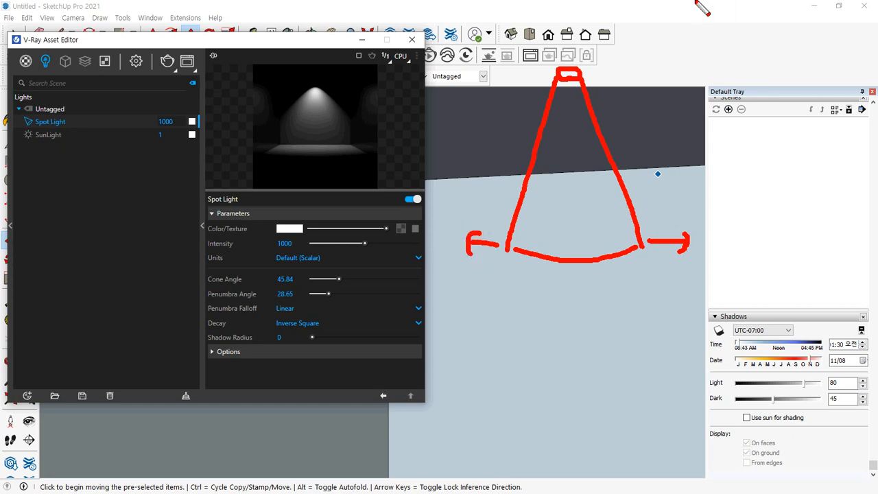
mouse_move(575, 59)
left_mouse_down()
mouse_move(683, 216)
mouse_move(663, 218)
left_mouse_up()
mouse_move(549, 69)
left_mouse_down()
mouse_move(533, 130)
mouse_move(475, 217)
mouse_move(481, 213)
left_mouse_up()
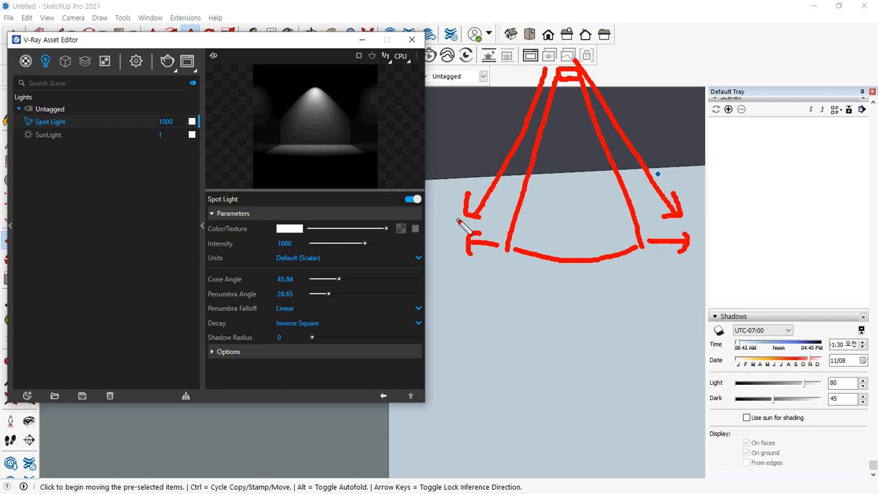
key("Escape")
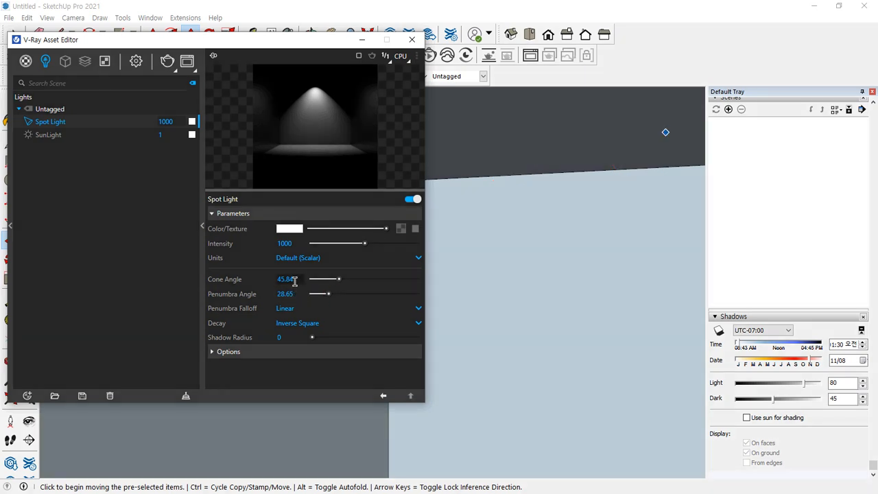
- Set the spot light's Cone Angle to 50 and its Penumbra Angle to 0
left_click_drag(295, 279, 268, 282)
type("50")
key("Return")
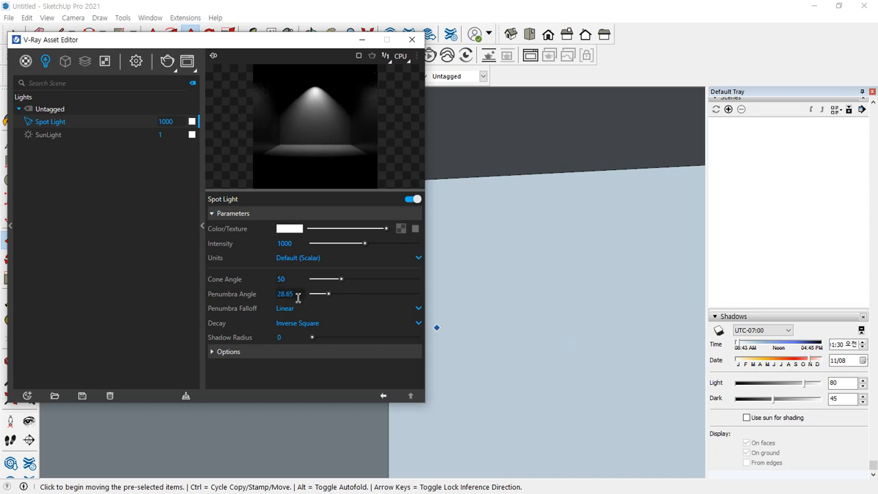
left_click_drag(297, 294, 258, 300)
type("0")
key("Return")
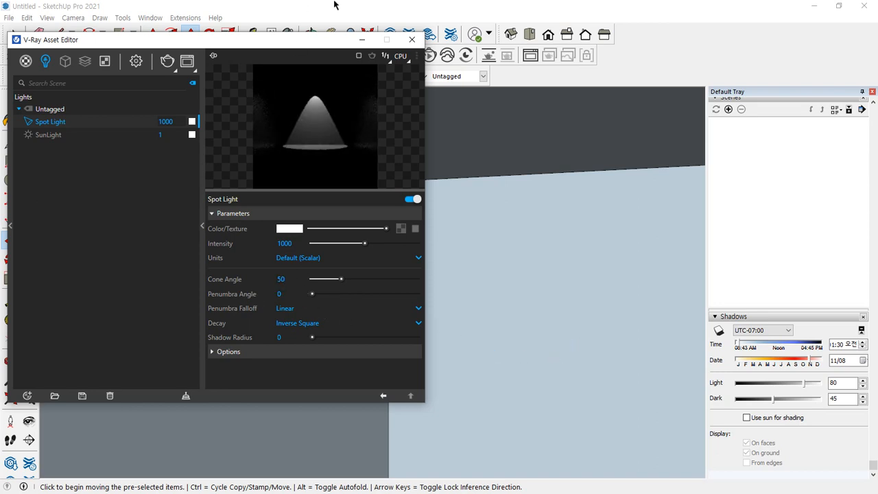
- Render the spot light with the hard-edged cone, arranging the editor and render windows so both can be used
left_click_drag(287, 45, 725, 105)
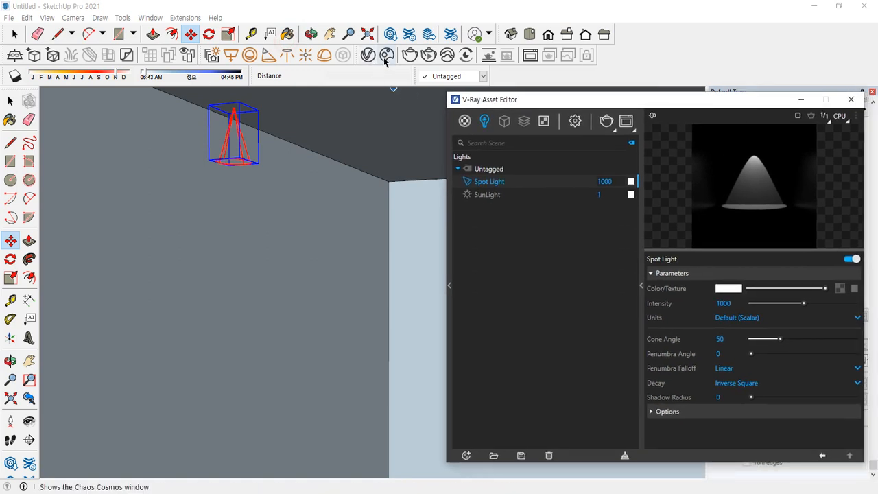
left_click(407, 56)
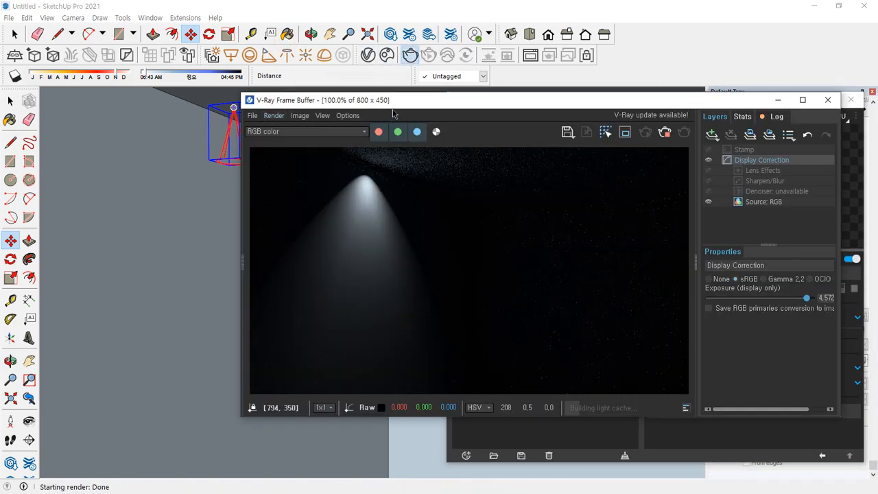
left_click_drag(389, 97, 243, 41)
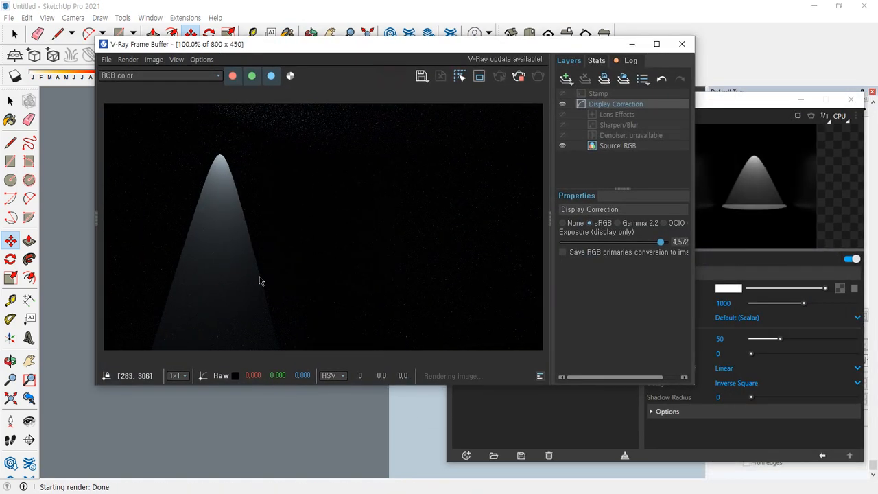
mouse_move(252, 350)
left_mouse_down()
mouse_move(217, 160)
mouse_move(275, 320)
mouse_move(208, 334)
left_mouse_up()
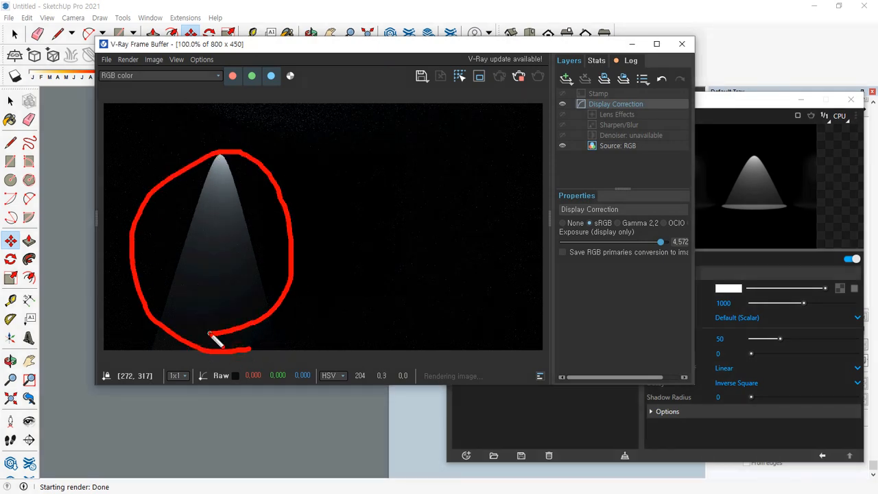
key("Escape")
- Set the spot light's Penumbra Angle to 20 and render the softened cone edge
left_click(726, 103)
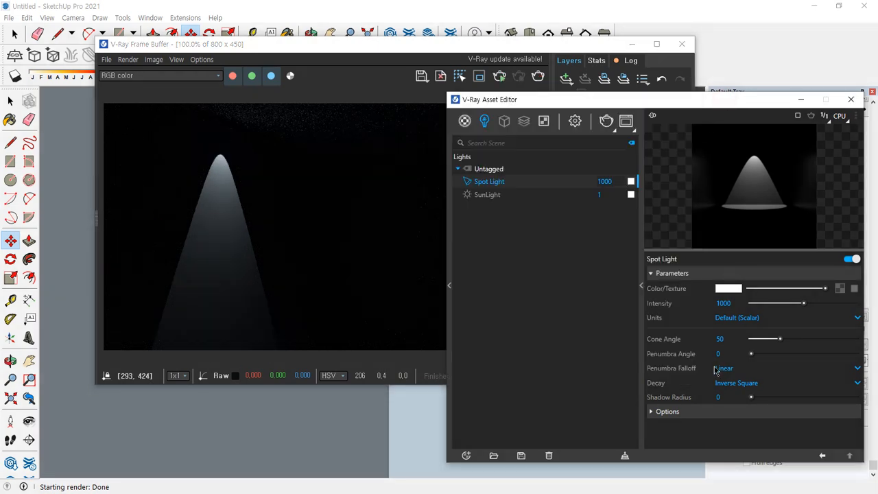
left_click(730, 355)
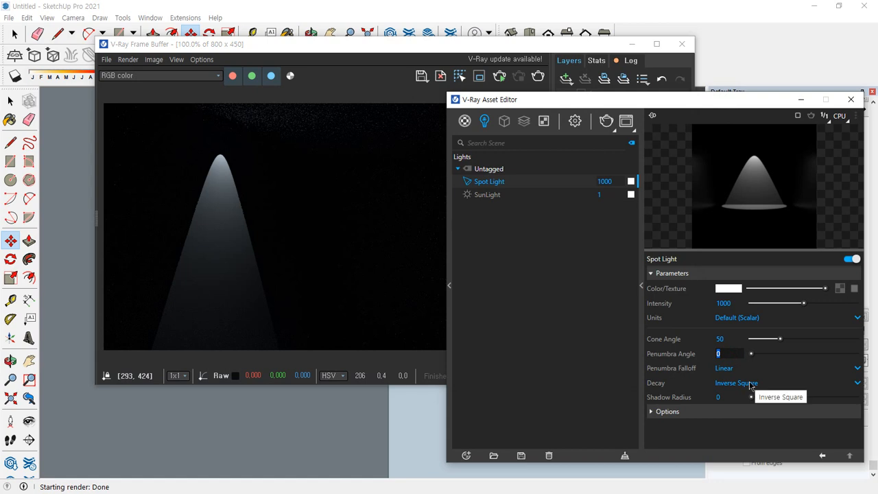
type("20")
key("Return")
left_click(495, 53)
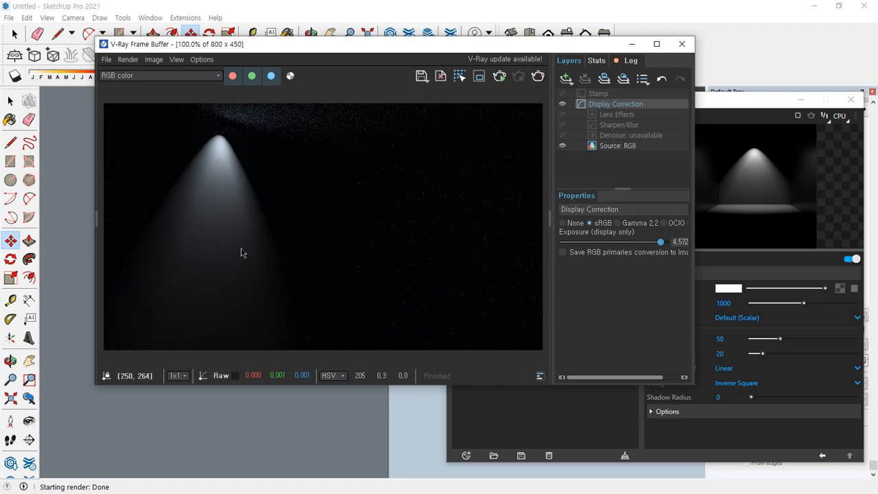
- Change the spot light's Penumbra Falloff to Smooth Cubic
left_click(743, 104)
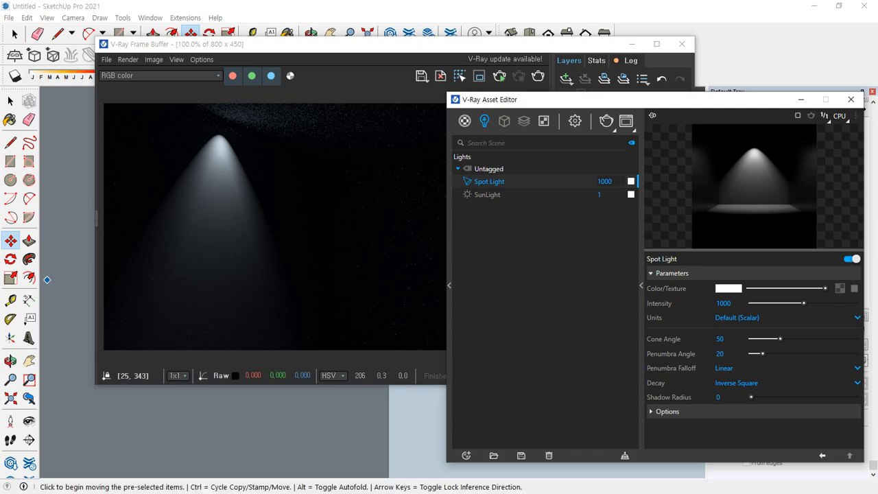
left_click(691, 57)
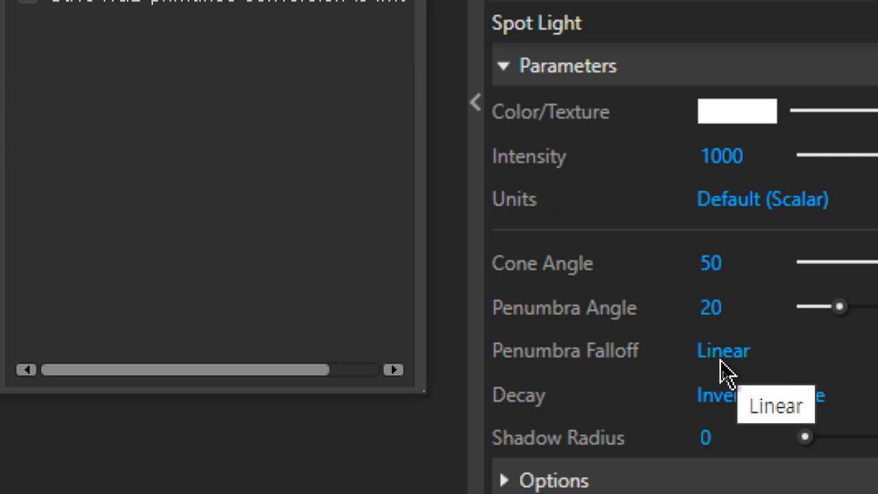
left_click(749, 363)
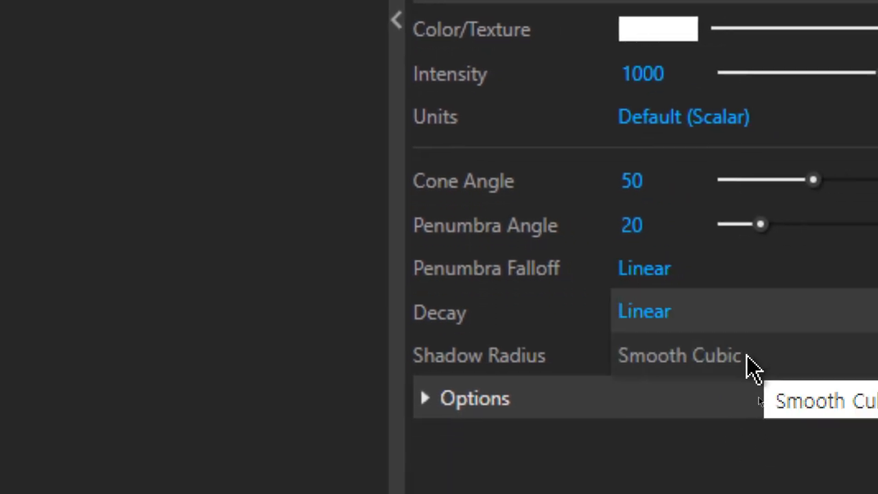
left_click(747, 357)
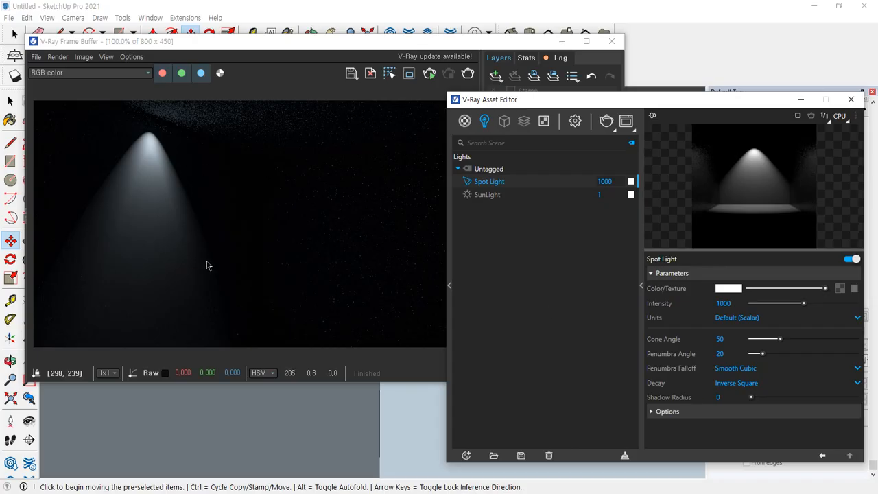
- Render only a rectangular region over the right half of the light cone and compare it closely with the previous render
left_click(195, 237)
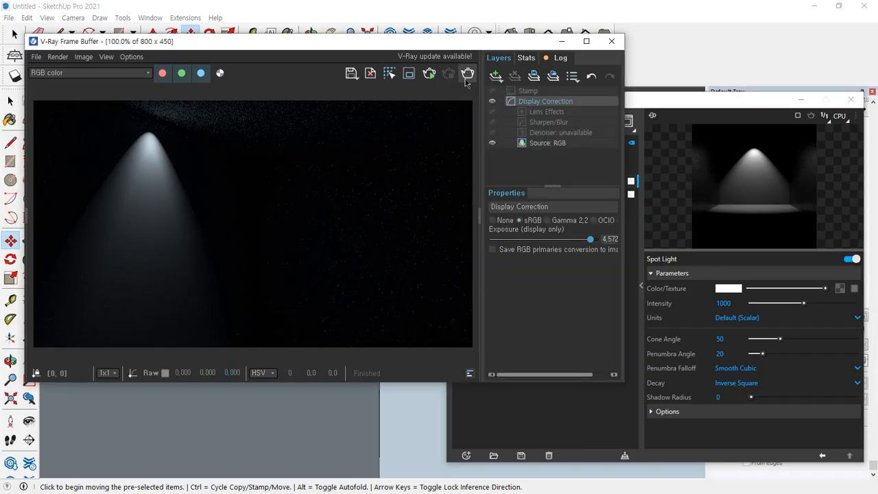
left_click(409, 73)
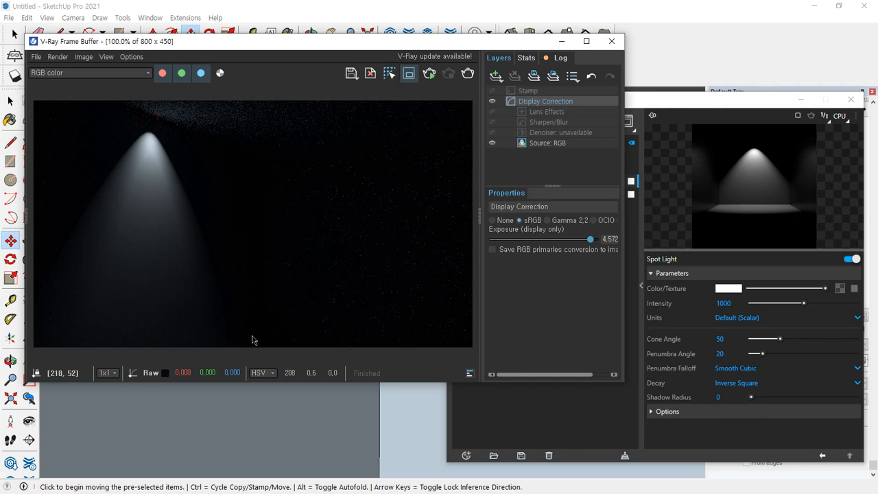
left_click_drag(150, 121, 263, 342)
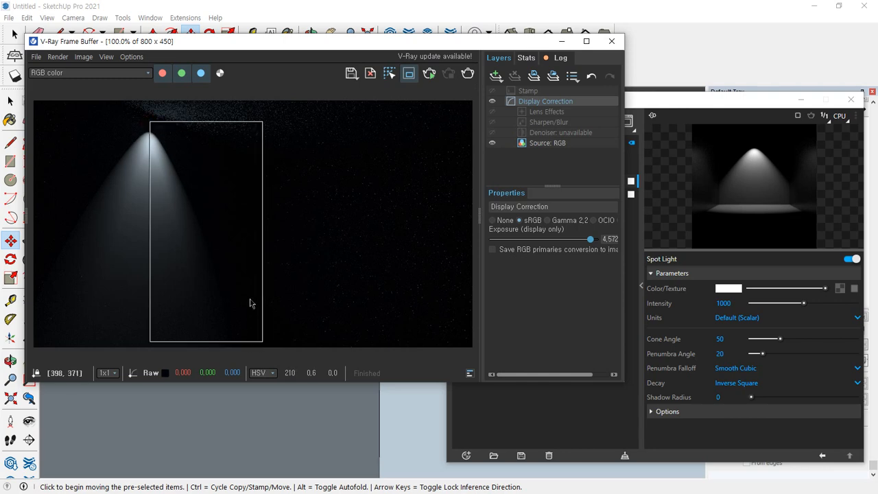
left_click(467, 74)
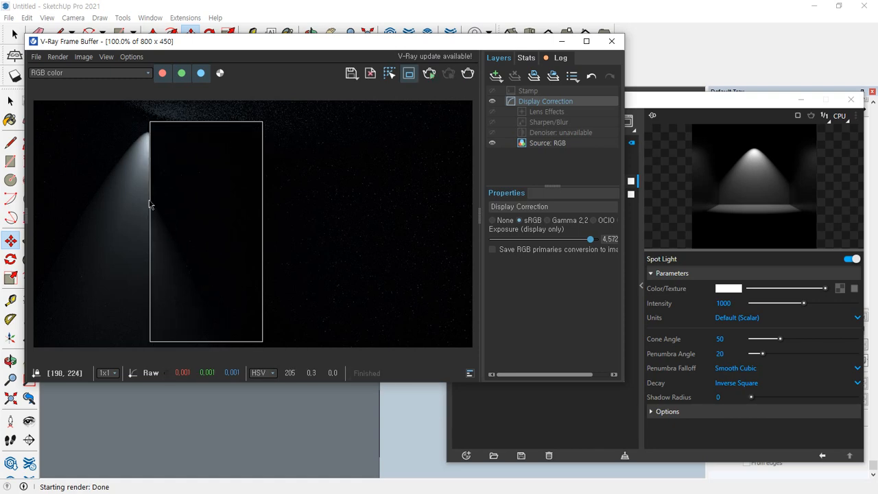
scroll(164, 292, "up", 1)
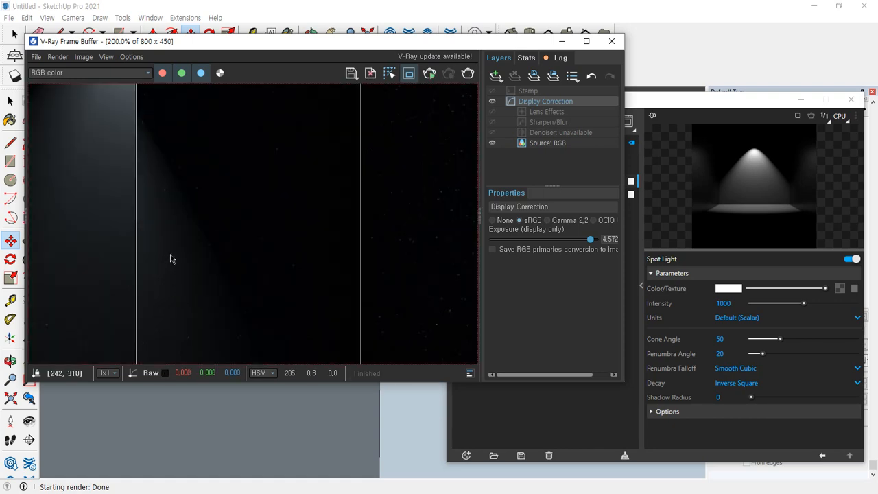
scroll(175, 258, "down", 1)
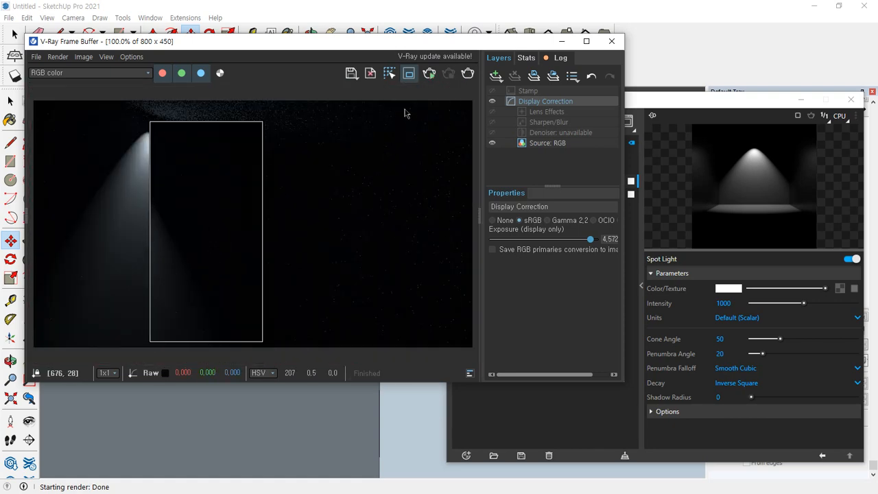
- Turn off region rendering, run an interactive render of the full frame with the Smooth Cubic falloff, and stop it
left_click(409, 74)
left_click(429, 73)
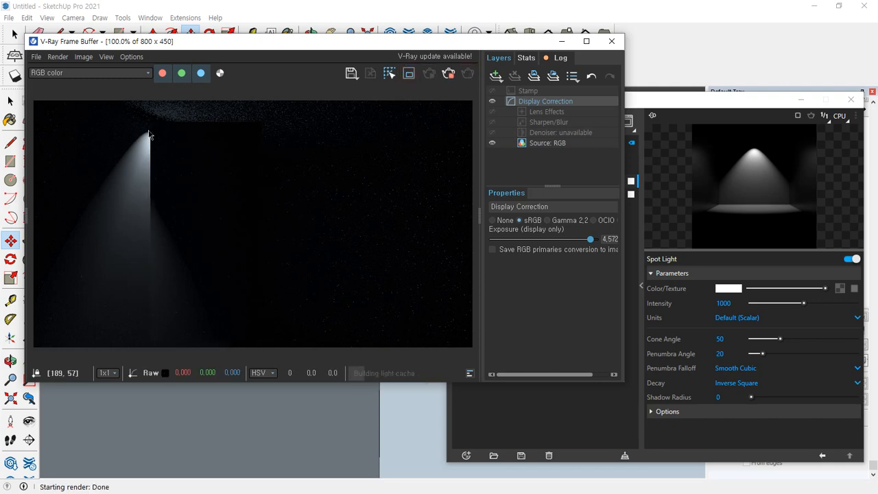
left_click(450, 75)
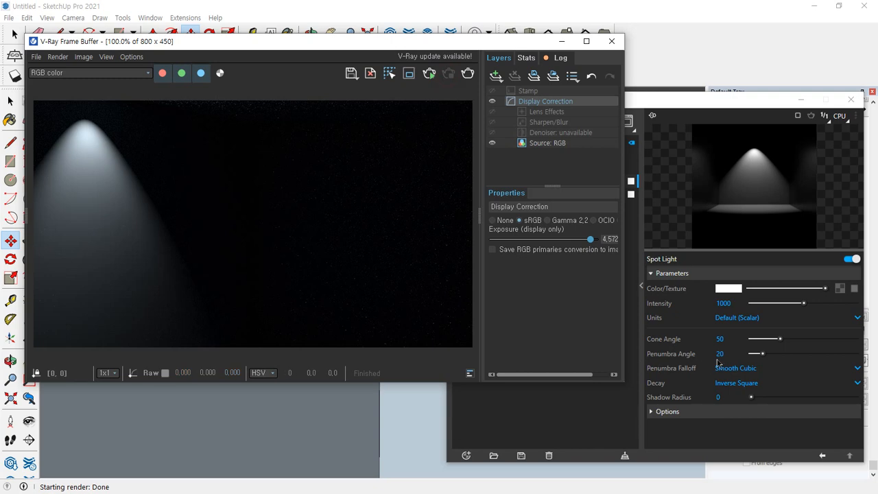
- Set the spot light's Penumbra Falloff back to Linear, render the full frame again and reposition the render window for comparison
left_click(759, 369)
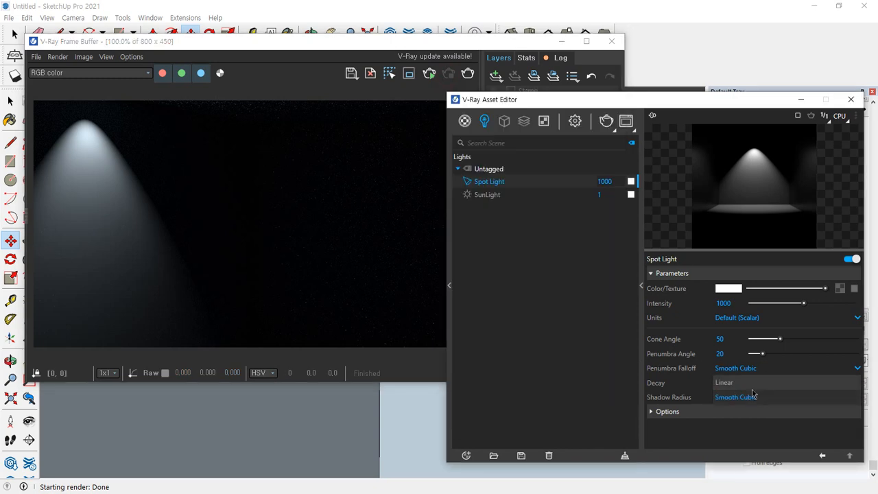
left_click(735, 379)
left_click(308, 216)
left_click(468, 73)
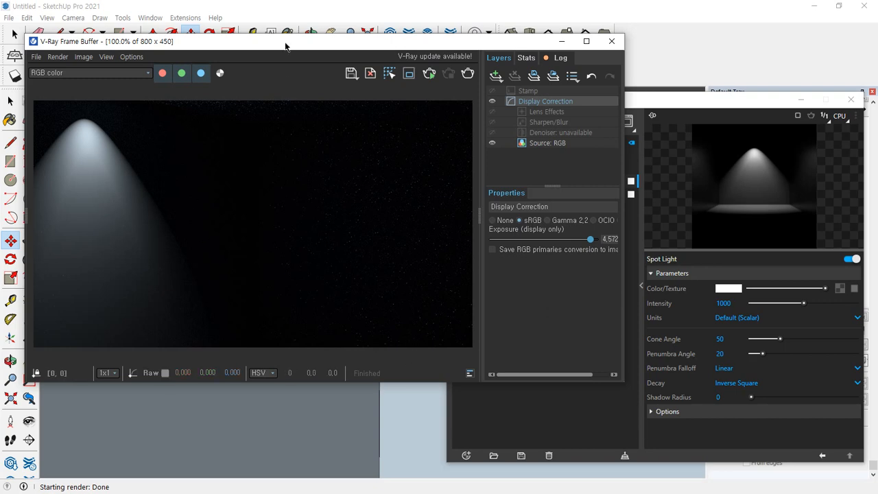
left_click_drag(285, 41, 350, 38)
scroll(274, 270, "down", 1)
scroll(282, 261, "up", 1)
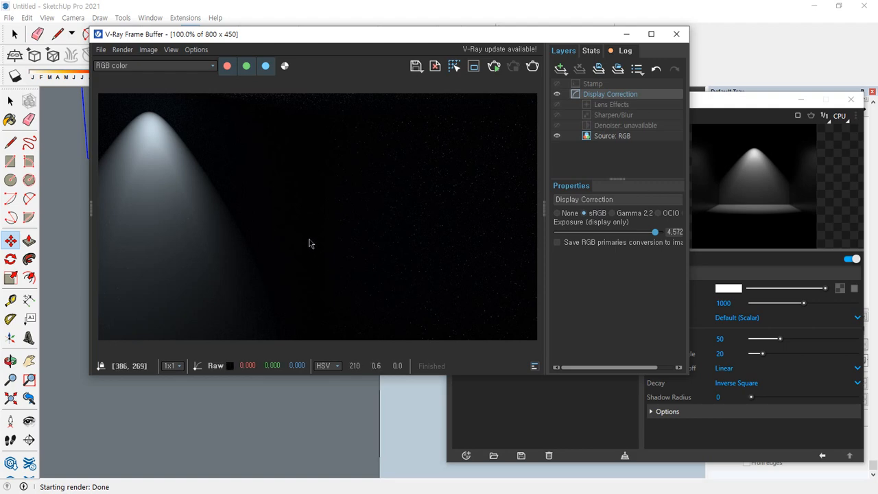
- Set the spot light's Decay to Inverse, keeping its Penumbra Falloff at Linear
left_click(762, 369)
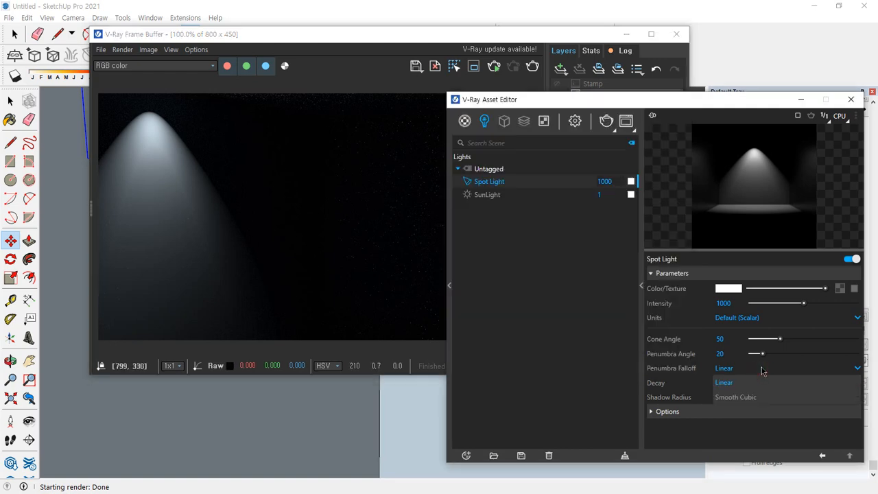
left_click(249, 247)
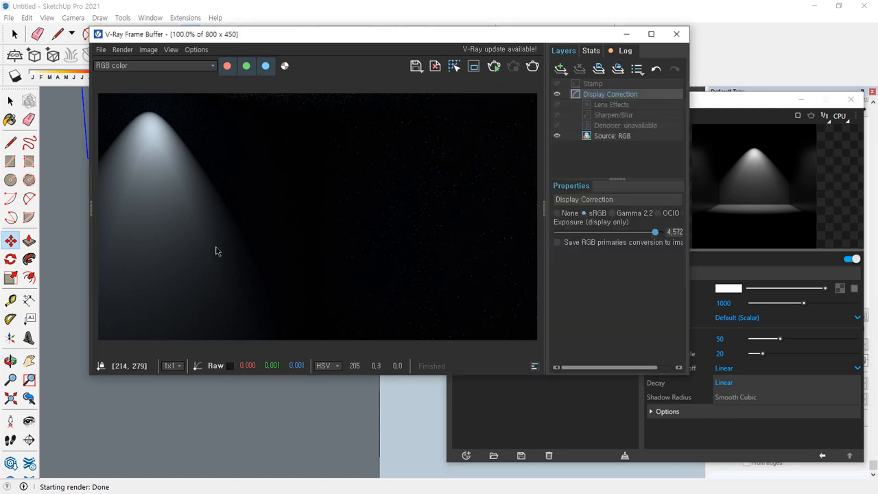
left_click(737, 435)
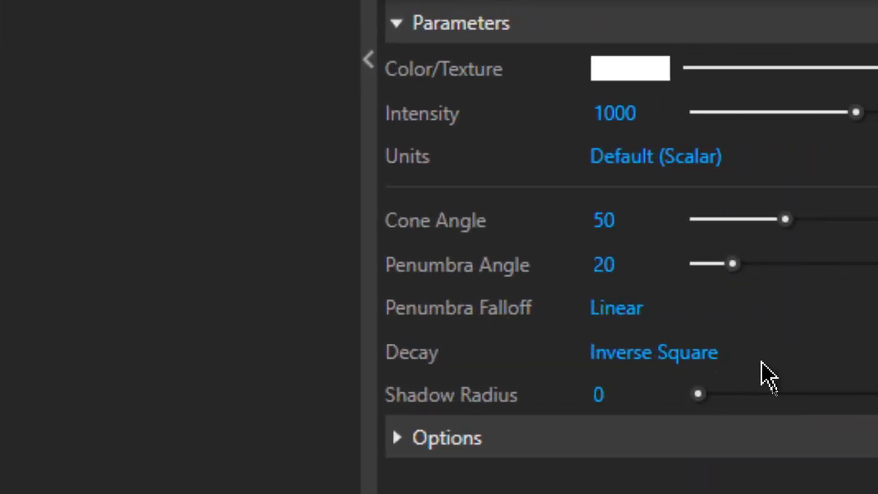
left_click(766, 374)
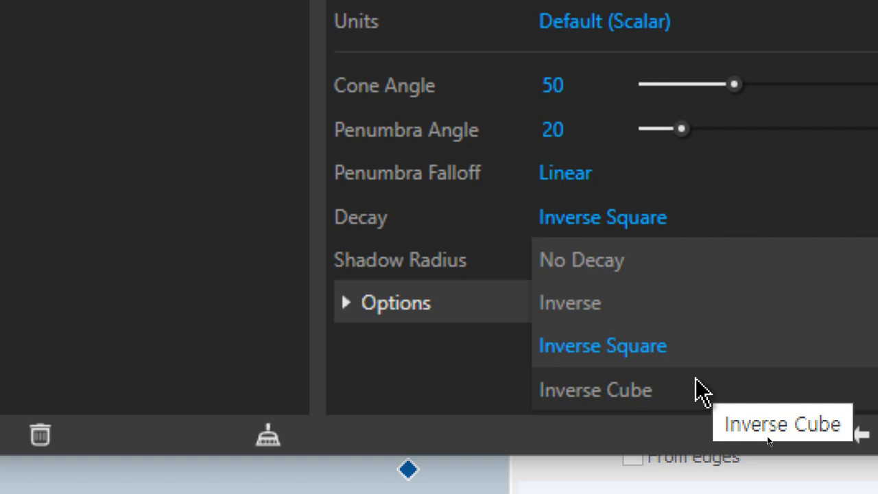
left_click(687, 305)
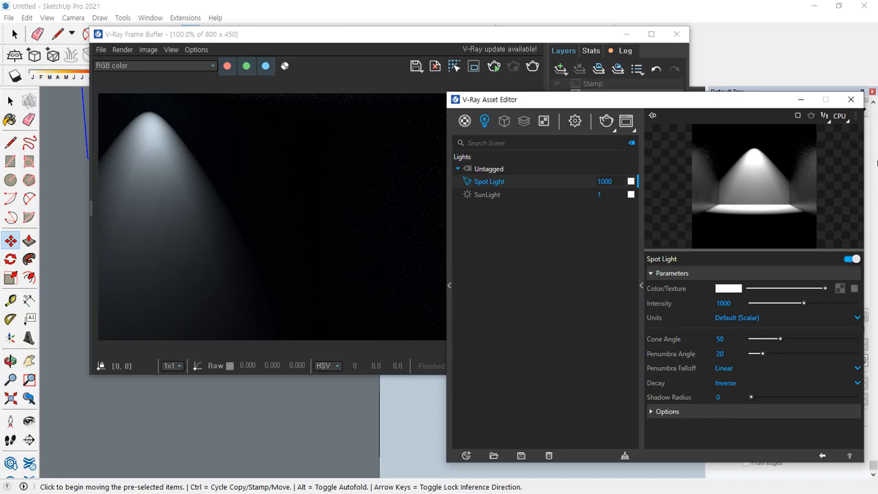
- Render the room corner with Inverse decay, framing the spot light, ceiling, walls and floor in the view
left_click(852, 100)
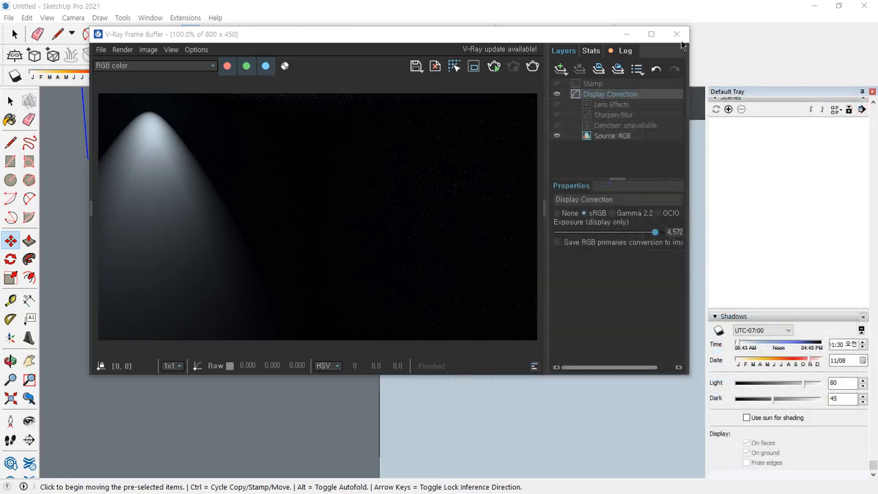
left_click(677, 35)
scroll(346, 386, "down", 4)
middle_click_drag(356, 385, 376, 266, "shift")
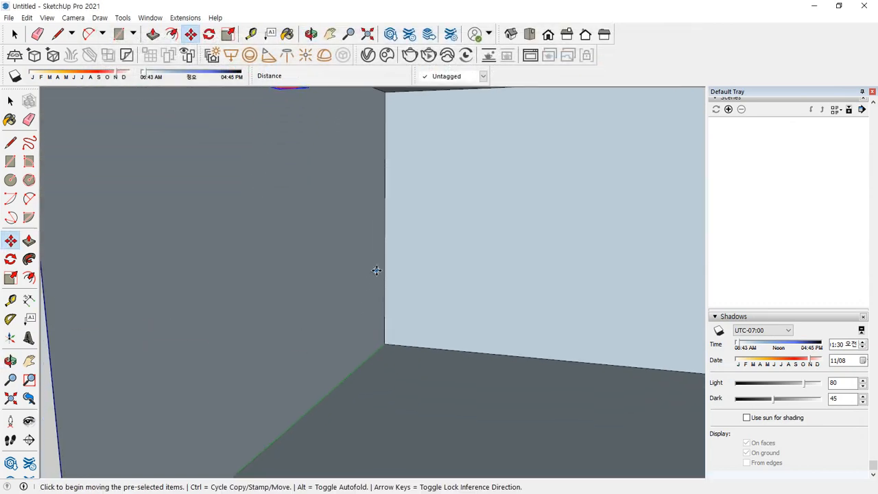
scroll(369, 278, "down", 1)
middle_click_drag(438, 278, 383, 295, "shift")
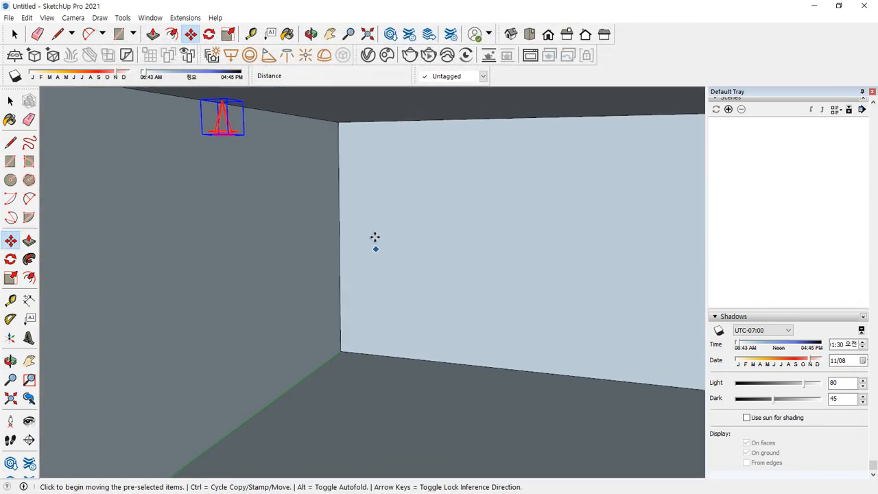
middle_click_drag(375, 239, 371, 193)
left_click(409, 55)
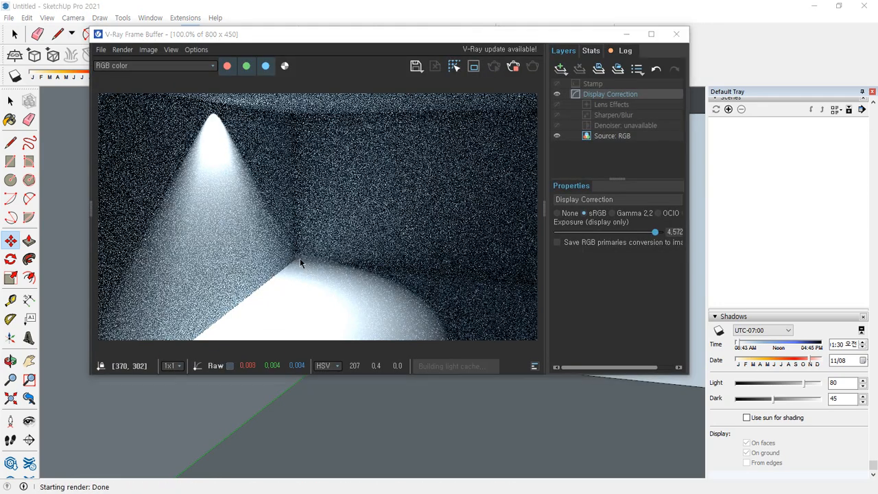
mouse_move(300, 258)
left_mouse_down()
mouse_move(392, 377)
mouse_move(201, 395)
mouse_move(162, 371)
left_mouse_up()
key("Escape")
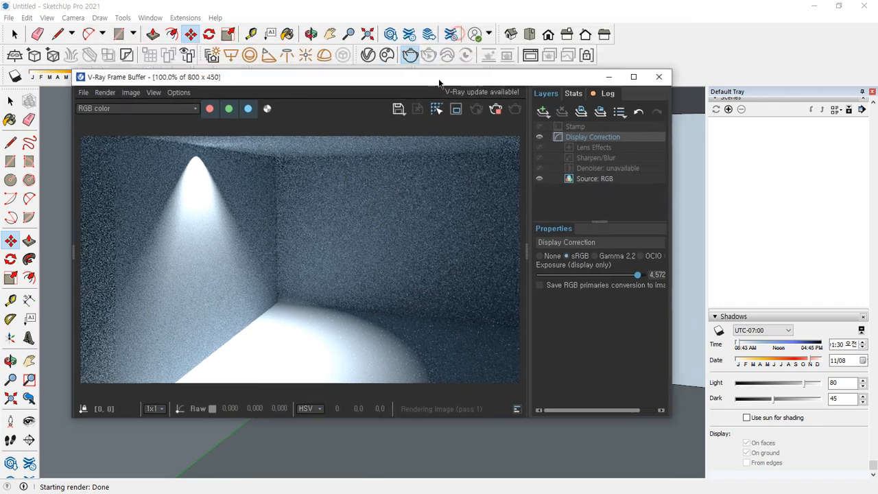
mouse_move(460, 34)
left_mouse_down()
mouse_move(446, 91)
mouse_move(439, 85)
left_mouse_up()
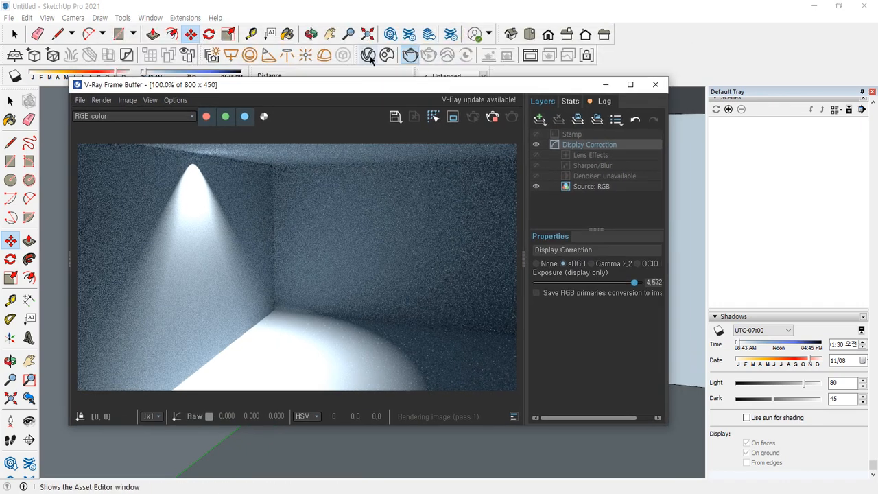
- Change the spot light's Decay to Inverse Square and render the same view for comparison
left_click(369, 58)
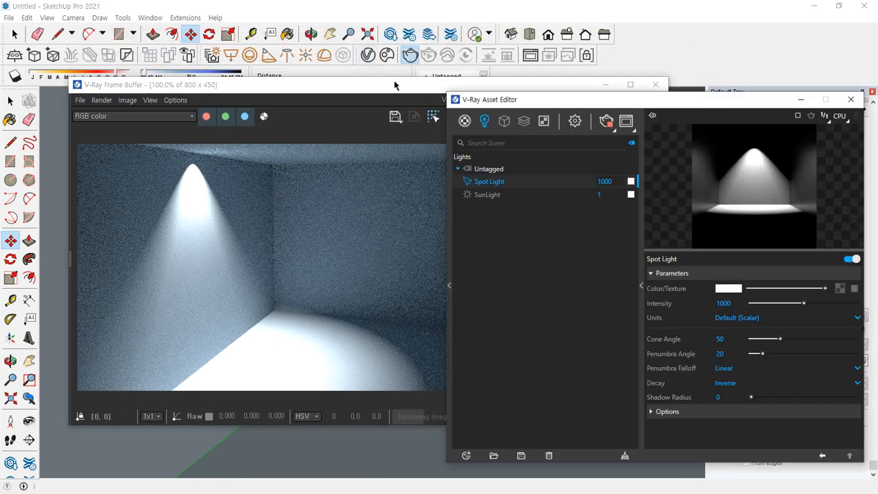
left_click(765, 384)
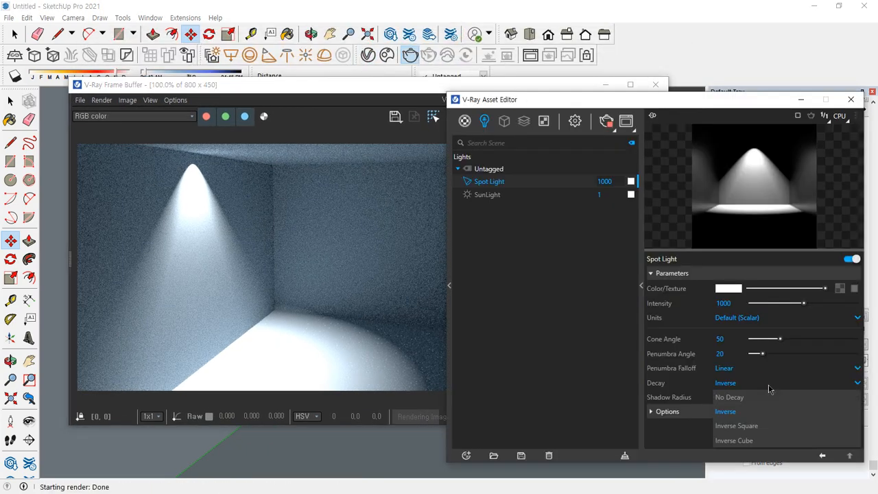
left_click(762, 427)
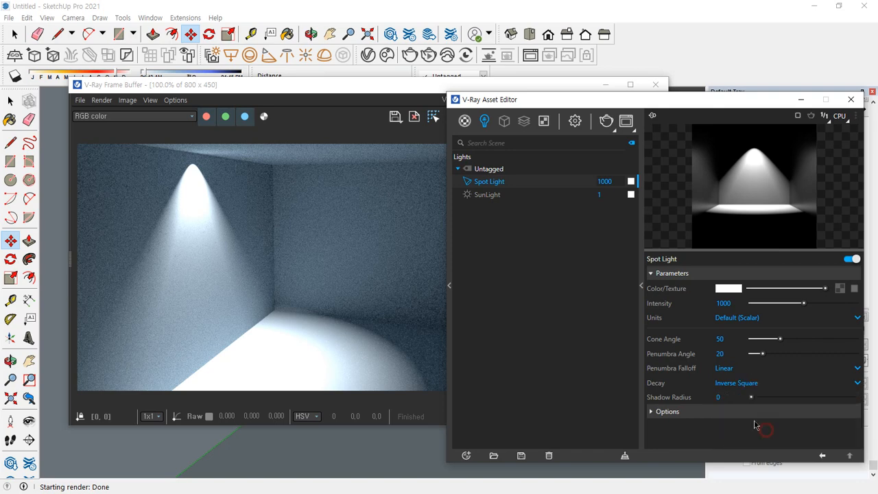
left_click(607, 128)
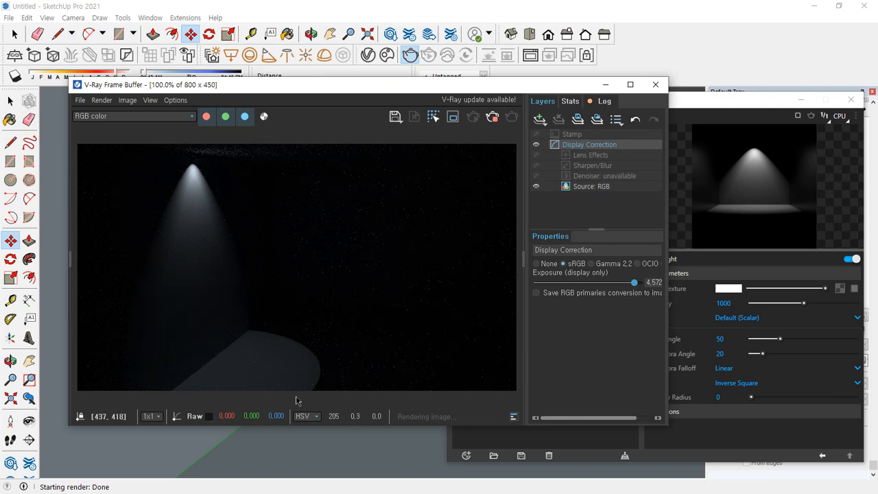
- Change the spot light's Decay to No Decay, render the room again and stop the render
left_click(780, 387)
left_click(784, 385)
left_click(772, 398)
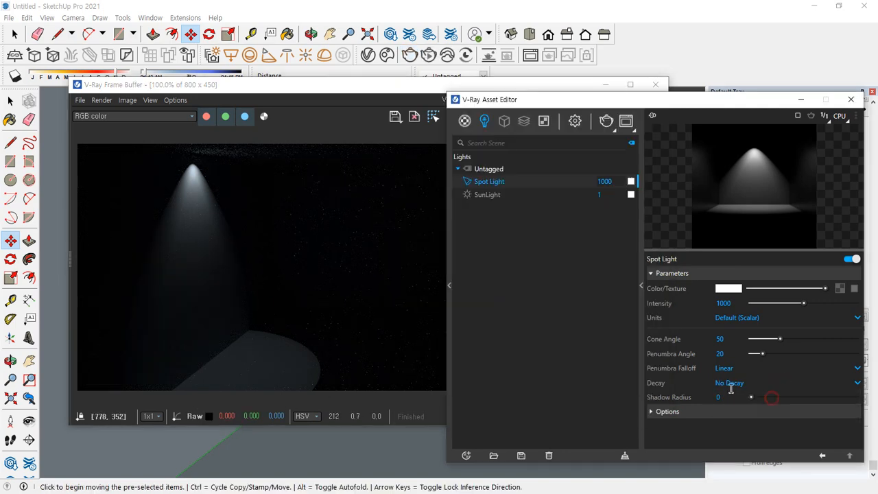
left_click(408, 197)
left_click(512, 118)
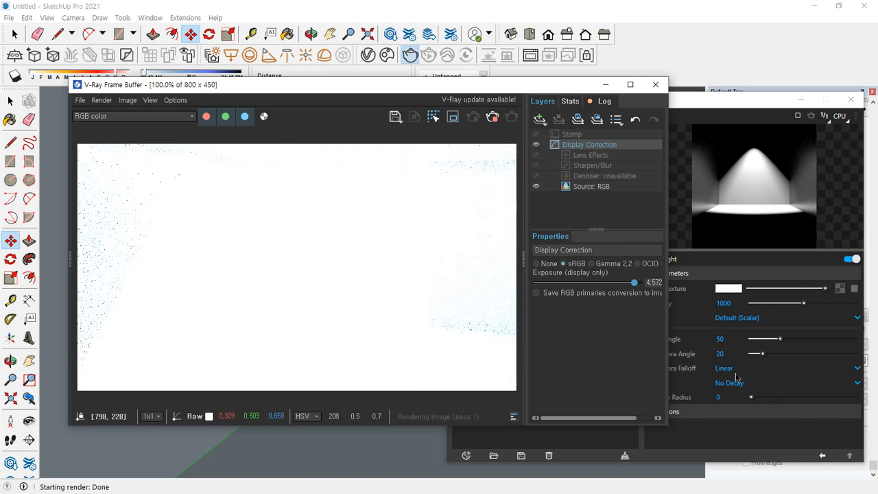
left_click(492, 117)
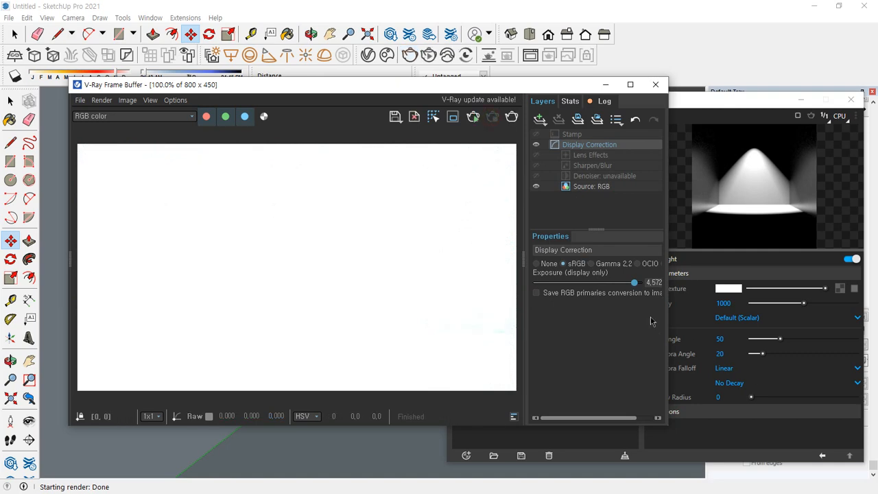
- Change the spot light's Decay to Inverse Cube and render the room
left_click(741, 383)
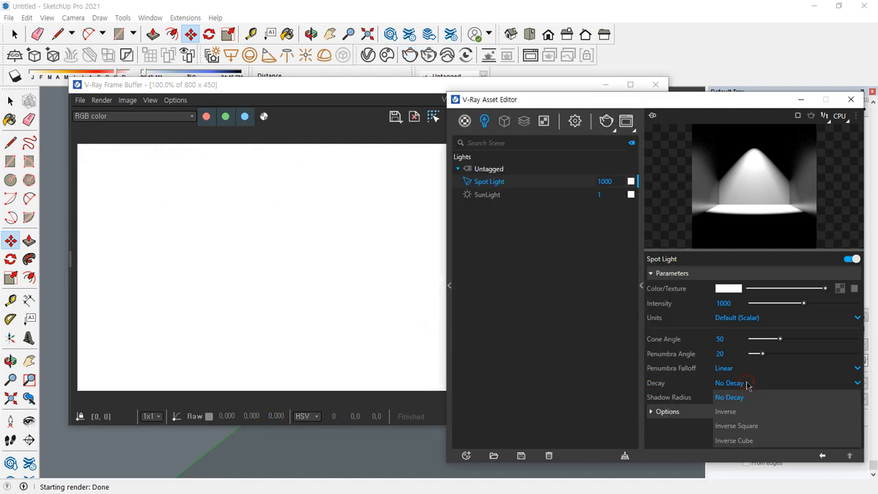
left_click(766, 443)
left_click(349, 199)
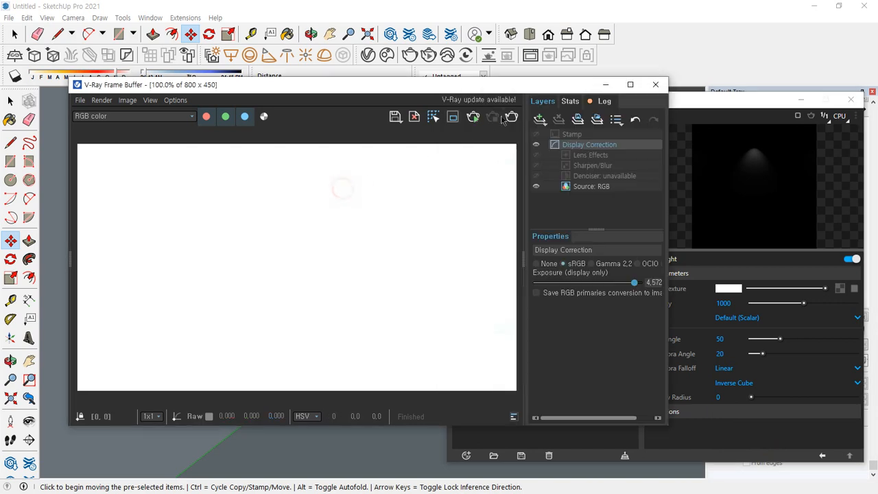
left_click(512, 116)
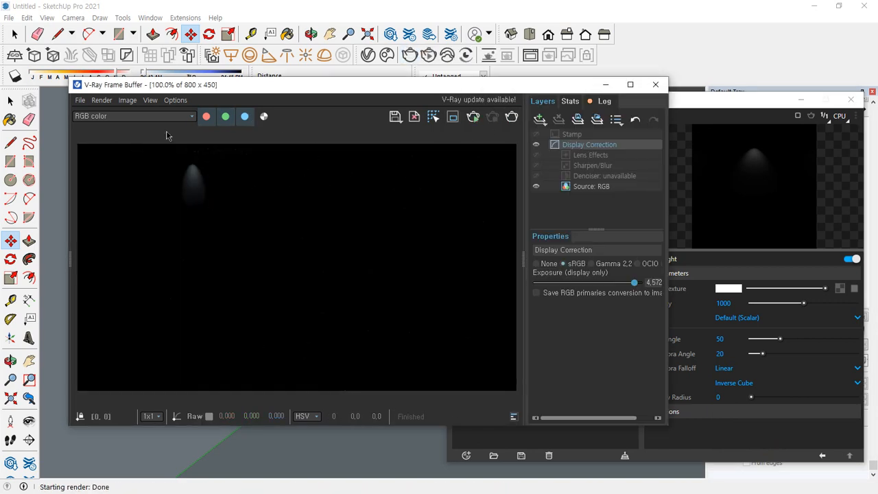
- Set the spot light's Decay back to Inverse Square and render the room once more
left_click(778, 386)
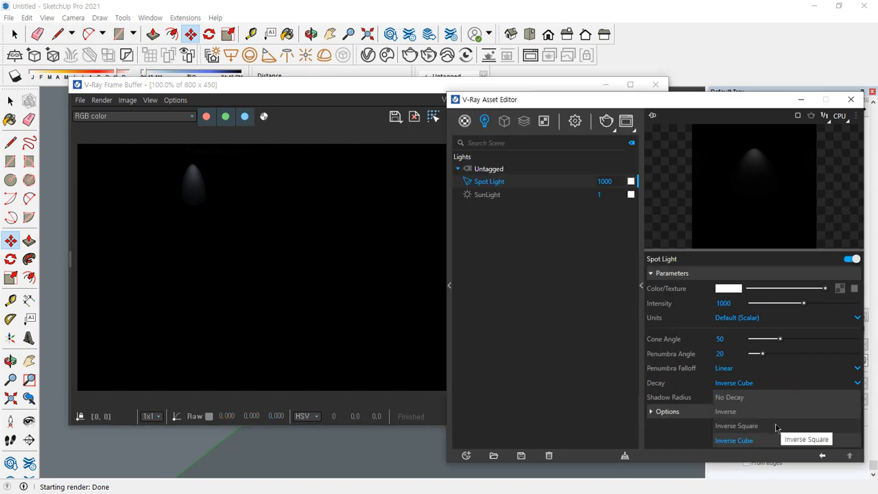
left_click(780, 423)
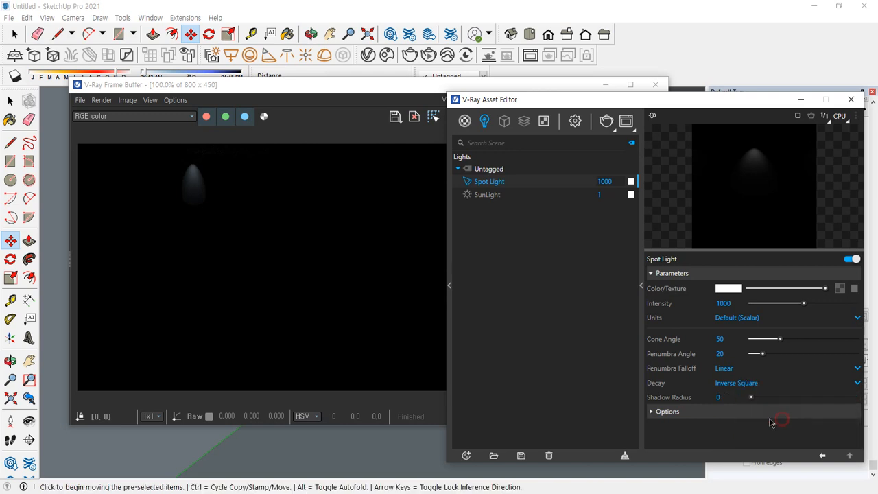
left_click(431, 212)
left_click(514, 119)
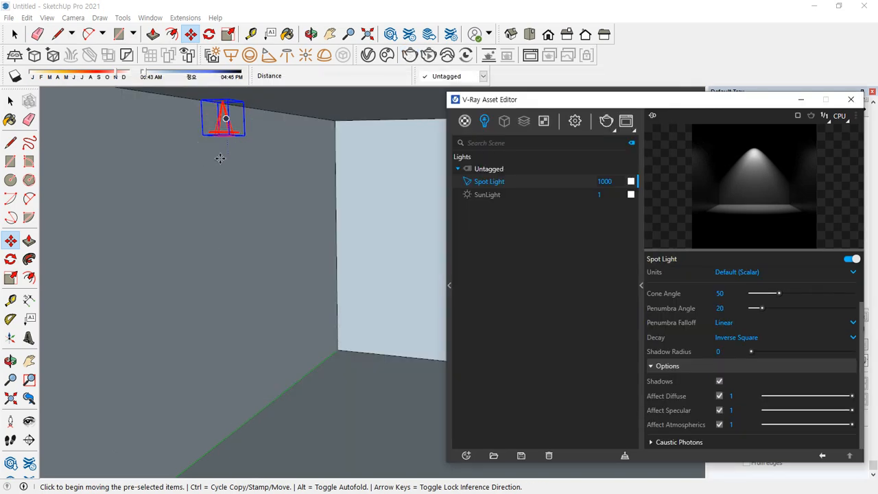
- Delete the Spot Light asset from the scene's lights and confirm the deletion
right_click(503, 186)
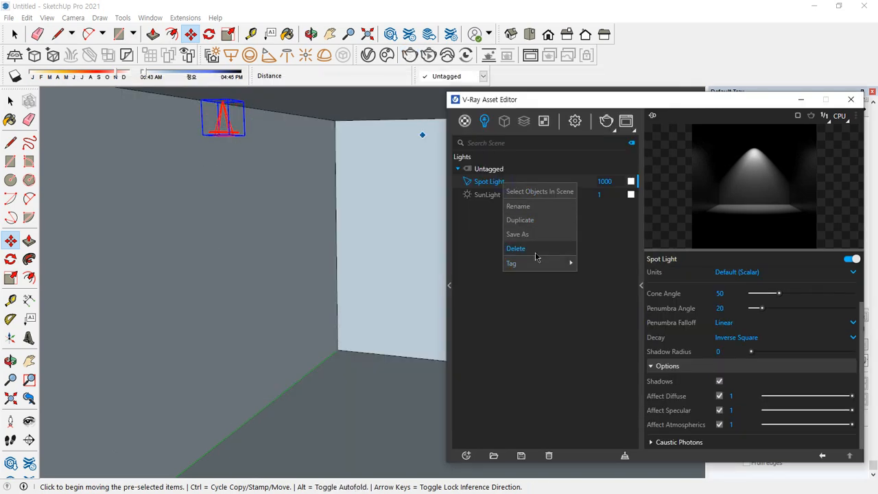
left_click(537, 248)
left_click(468, 253)
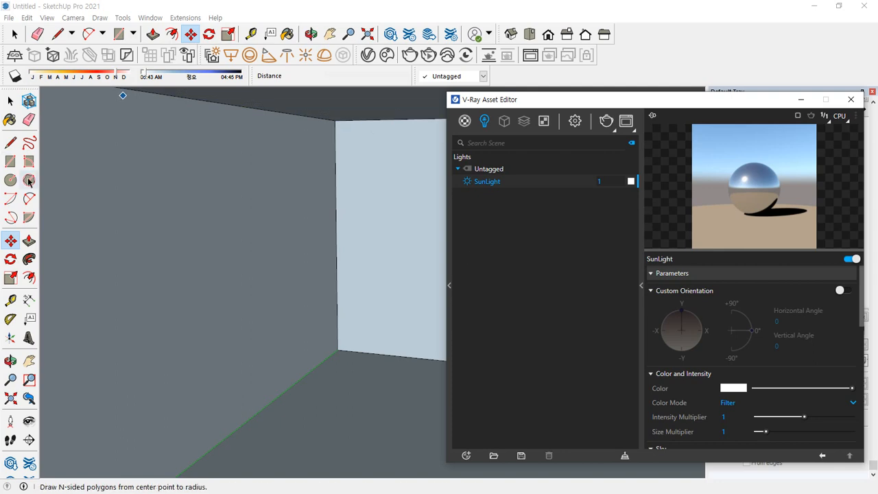
- Place a new V-Ray spot light on the ceiling near the corner, aim it at the side wall and set its cone and penumbra angles freehand
left_click(269, 55)
middle_click_drag(294, 143, 307, 152)
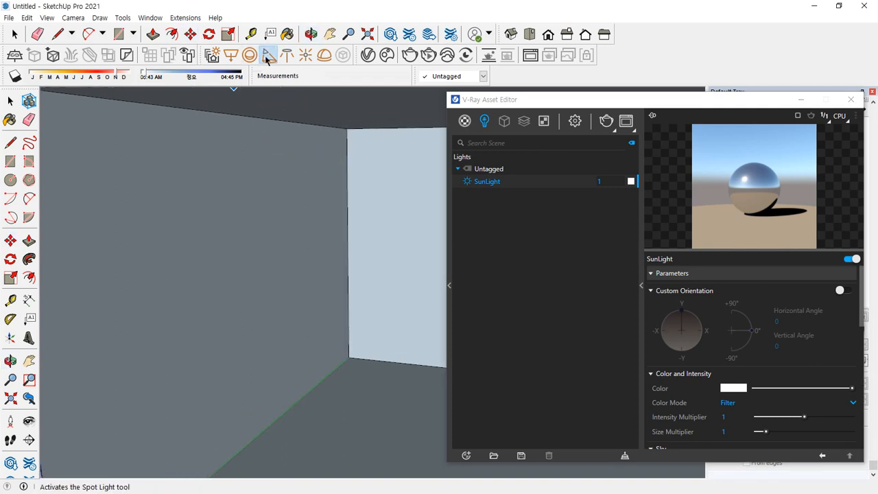
left_click(311, 109)
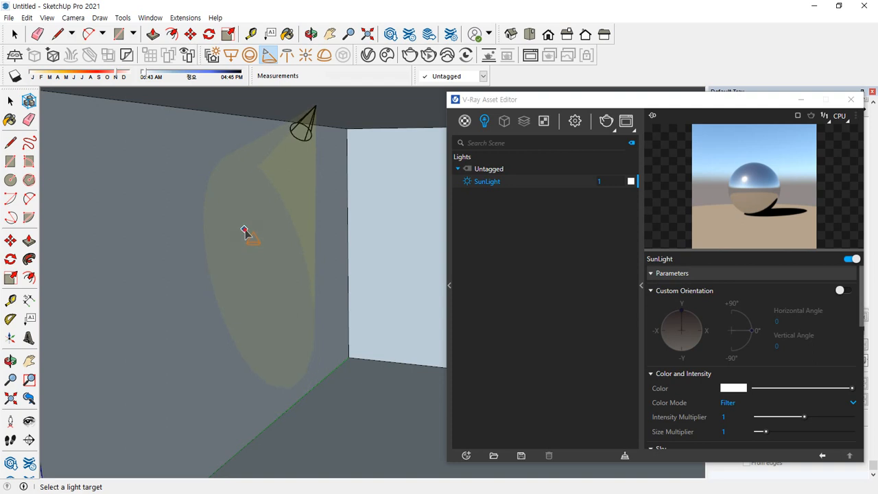
left_click(245, 232)
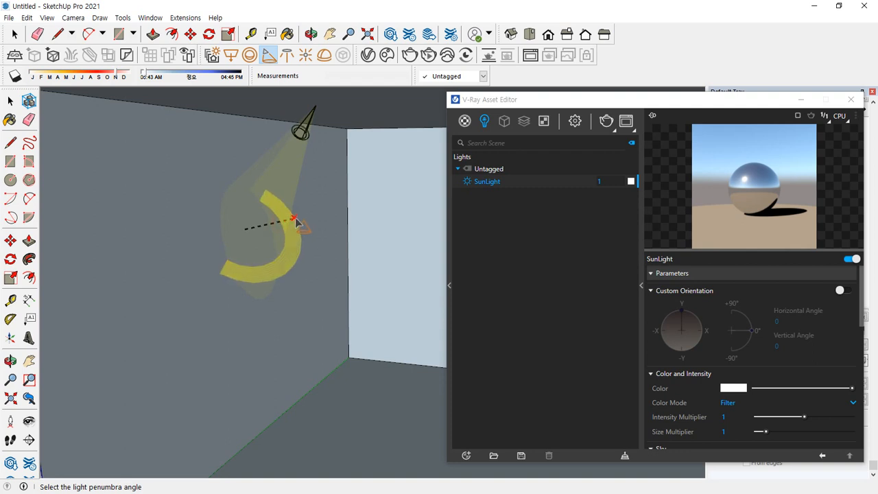
left_click(304, 218)
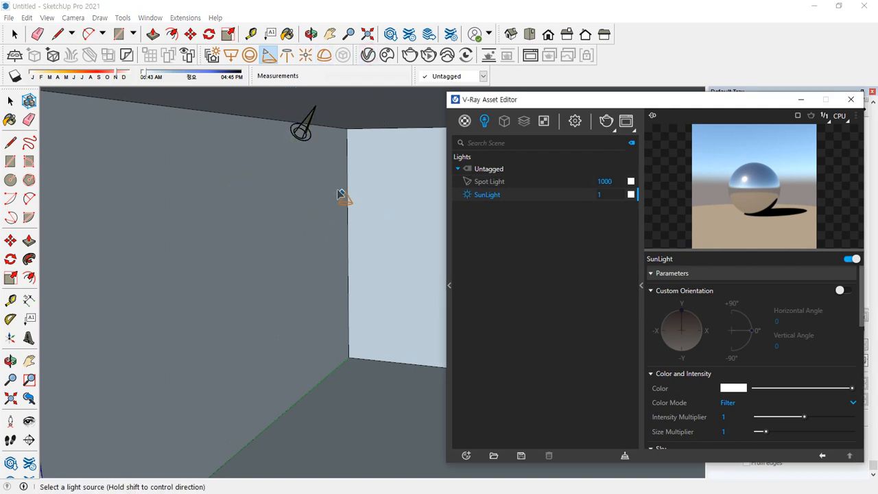
- Render the room with the wall-aimed spot light and undo the light placement
left_click(613, 127)
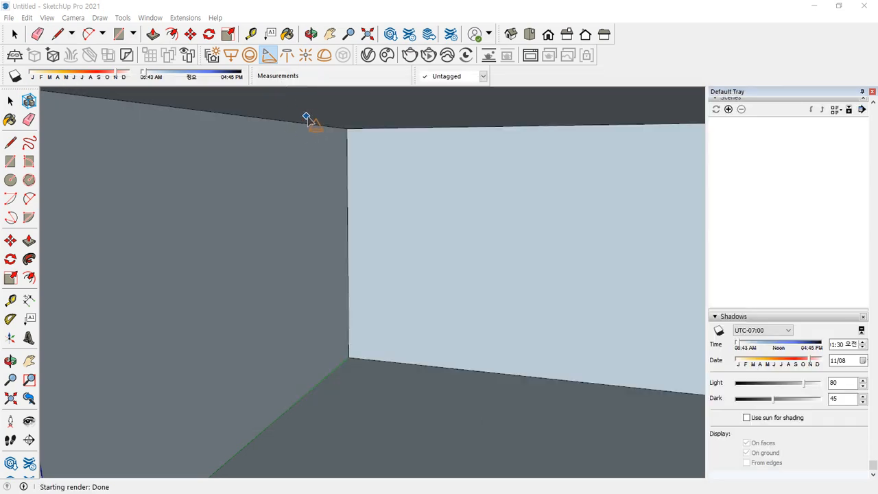
left_click(231, 108)
key("ctrl+z")
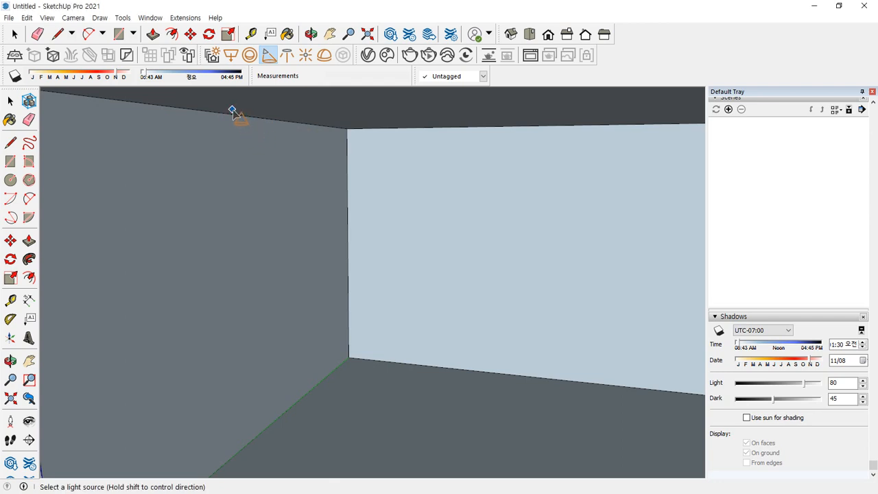
- Place a spot light at the edge of the ceiling and side wall, aim it at the wall near the corner and give it a wide cone
left_click(233, 111)
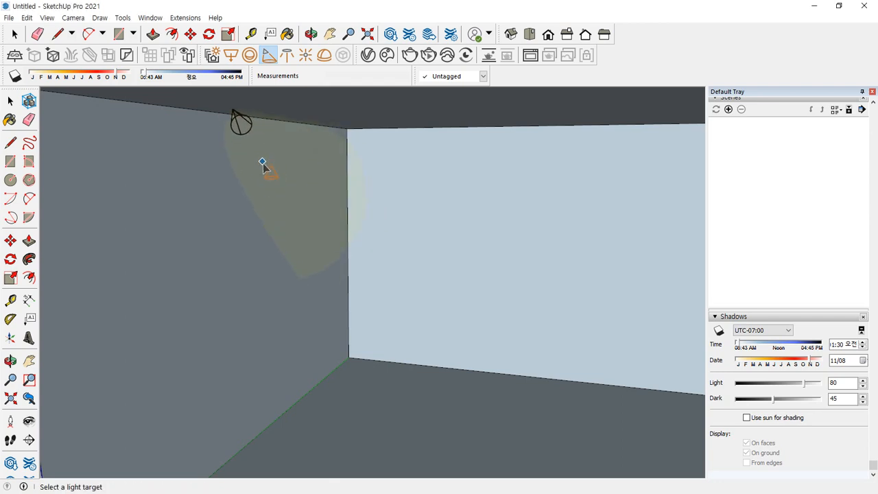
left_click(272, 171)
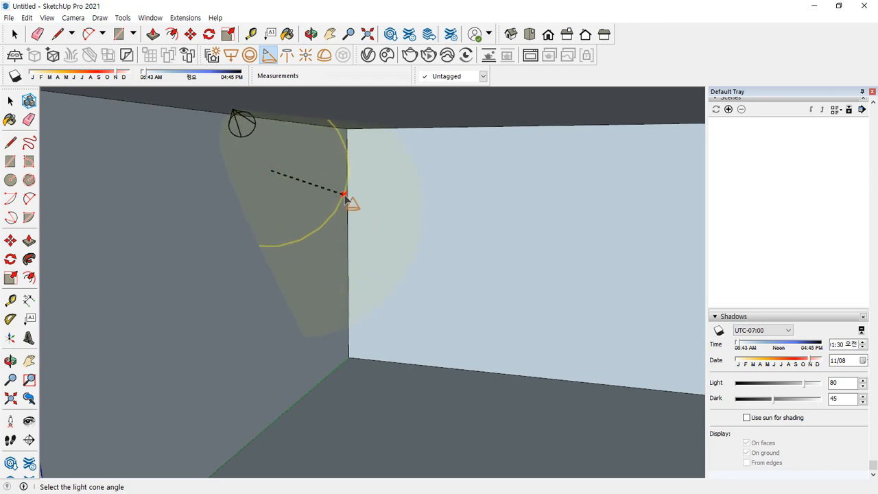
left_click(344, 194)
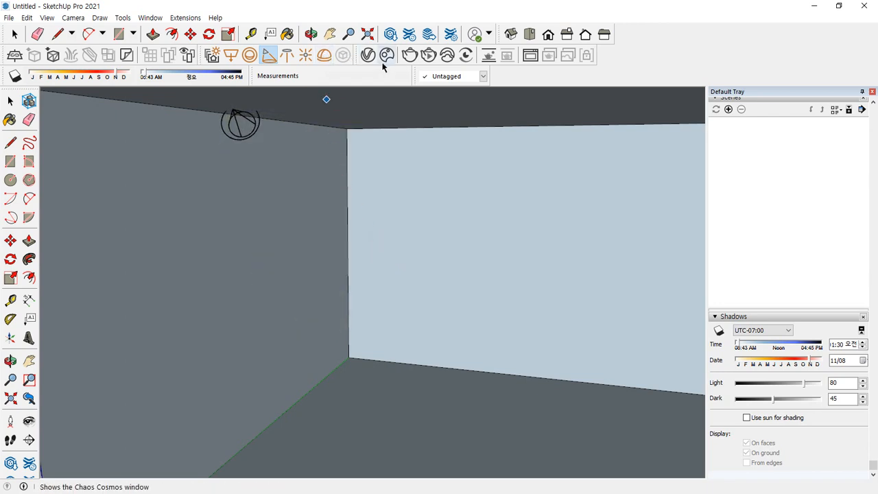
- Render the room with the wide-cone spot light aimed at the side wall
left_click(410, 57)
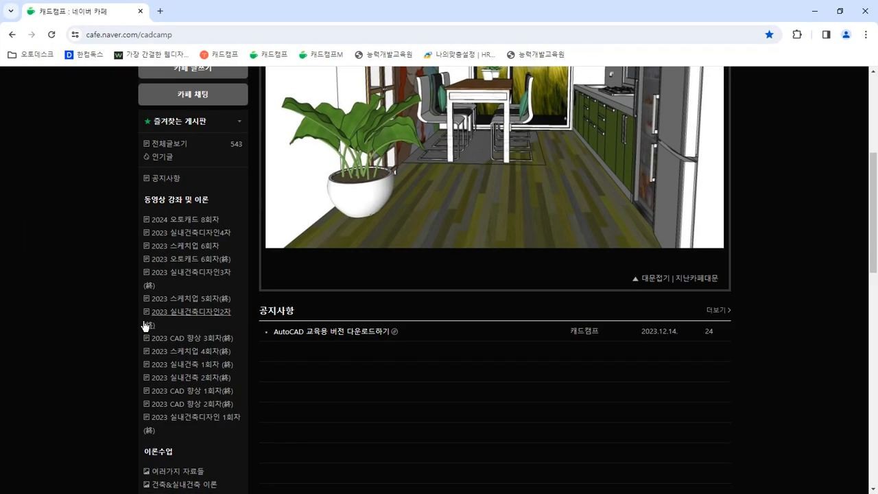
- In the browser's Naver cafe, open the 스케치업 실습자료 board and look through its posts
scroll(114, 339, "down", 5)
scroll(60, 351, "down", 2)
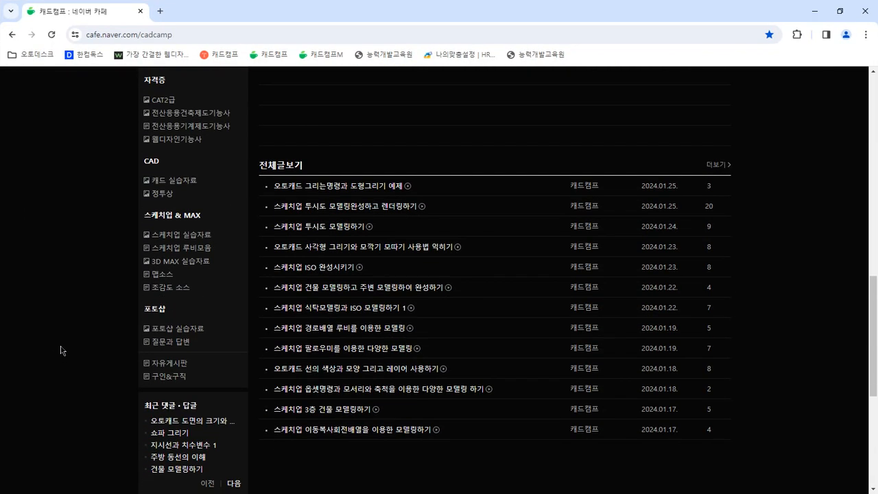
left_click(183, 235)
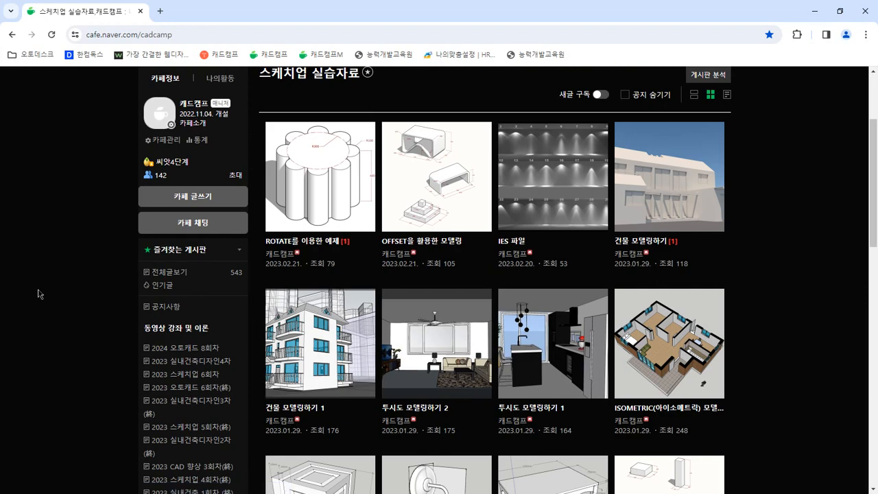
scroll(51, 289, "down", 4)
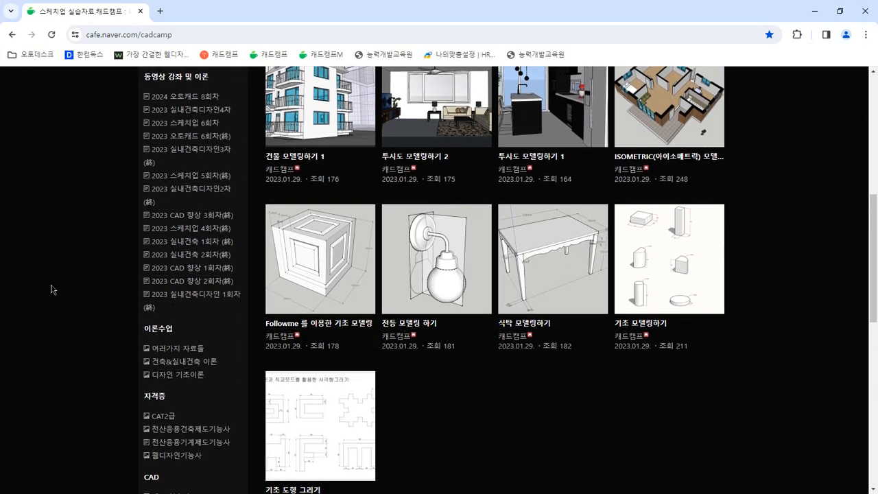
scroll(51, 290, "up", 4)
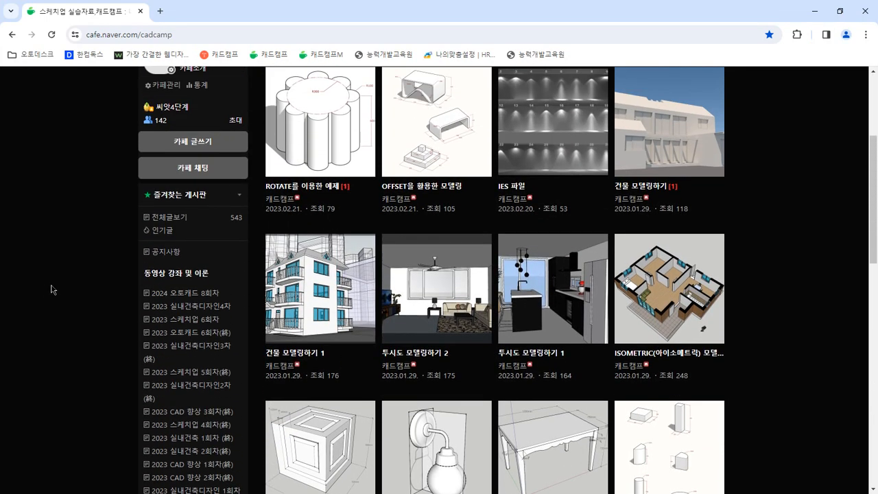
scroll(51, 290, "down", 5)
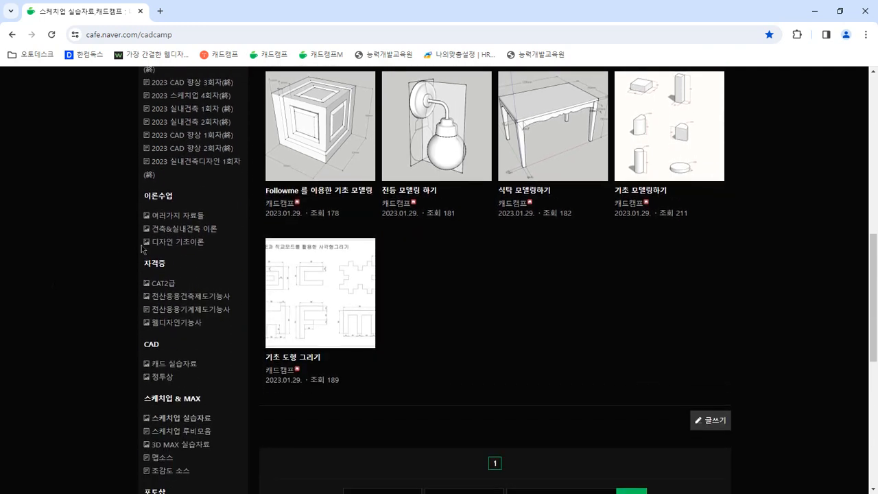
- Open the IES 파일 post, examine its chart of numbered light patterns and move the browser window out of the way
left_click(195, 216)
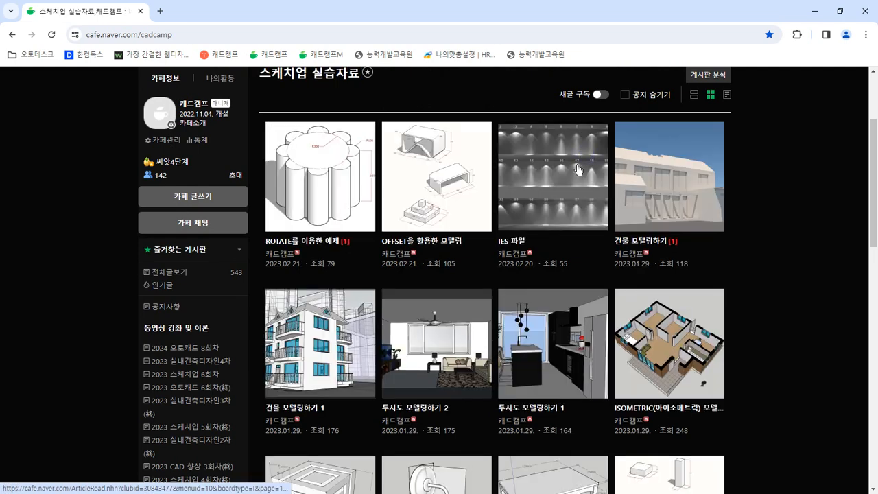
left_click(534, 183)
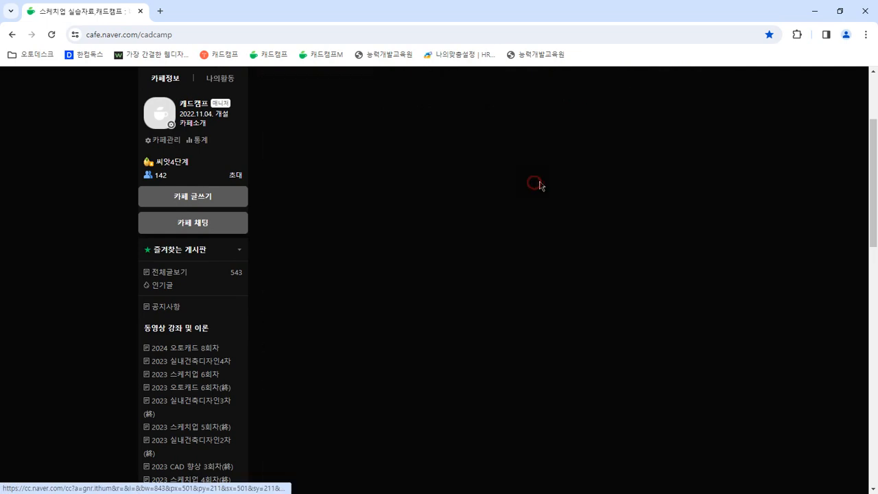
scroll(755, 273, "down", 2)
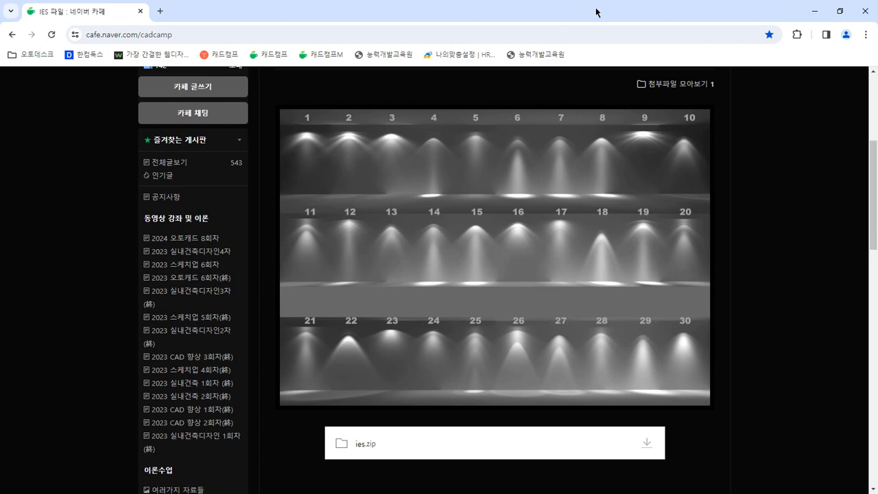
mouse_move(595, 12)
left_mouse_down()
mouse_move(554, 27)
mouse_move(0, 124)
left_mouse_up()
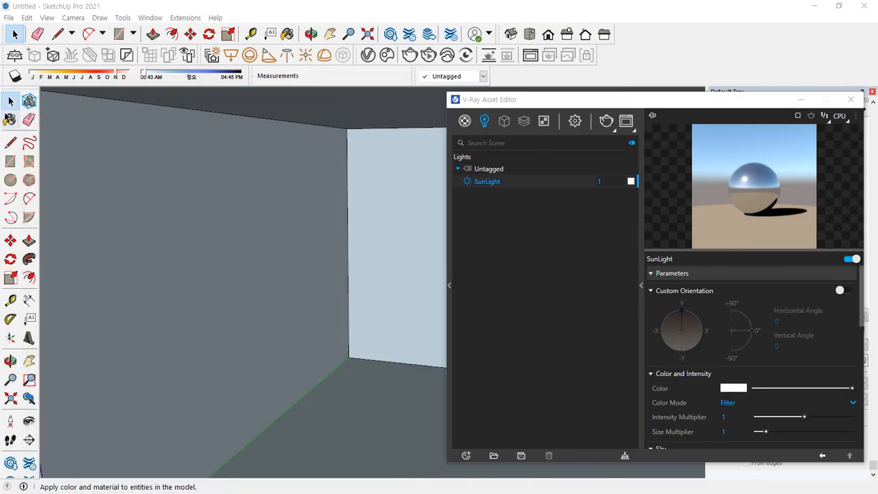
- Start a V-Ray IES light and load 19.ies from D:\502호 공유\99. 스케치업\99. IES 파일\ies
left_click(285, 59)
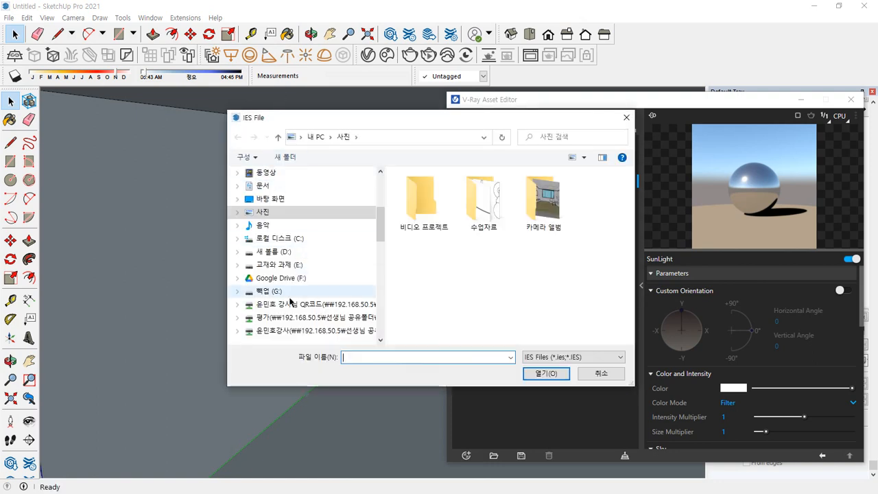
left_click(274, 252)
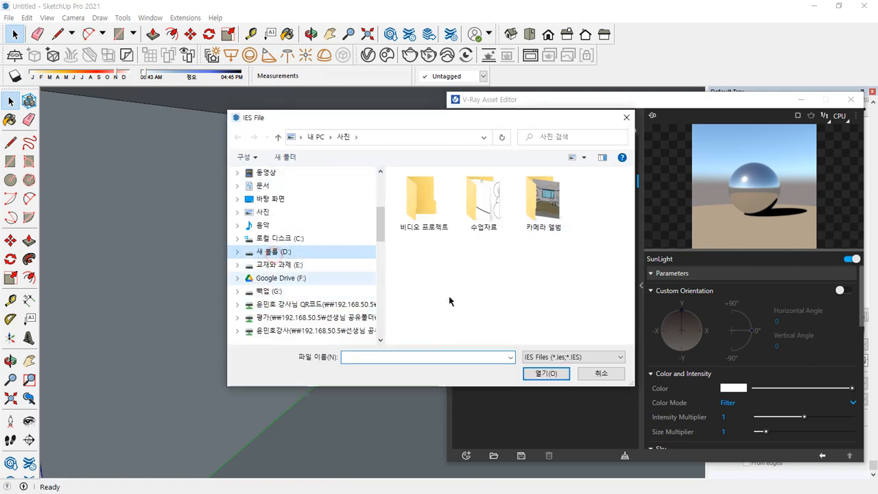
double_click(566, 252)
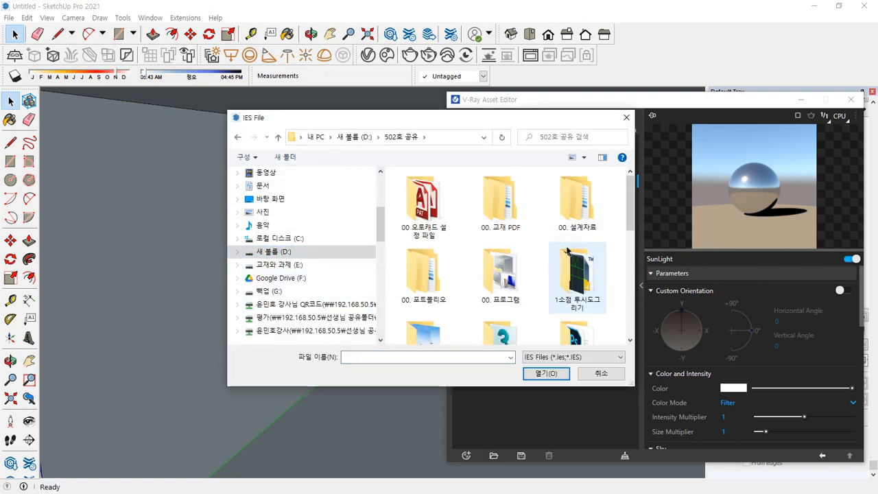
scroll(567, 252, "down", 1)
left_click(633, 388)
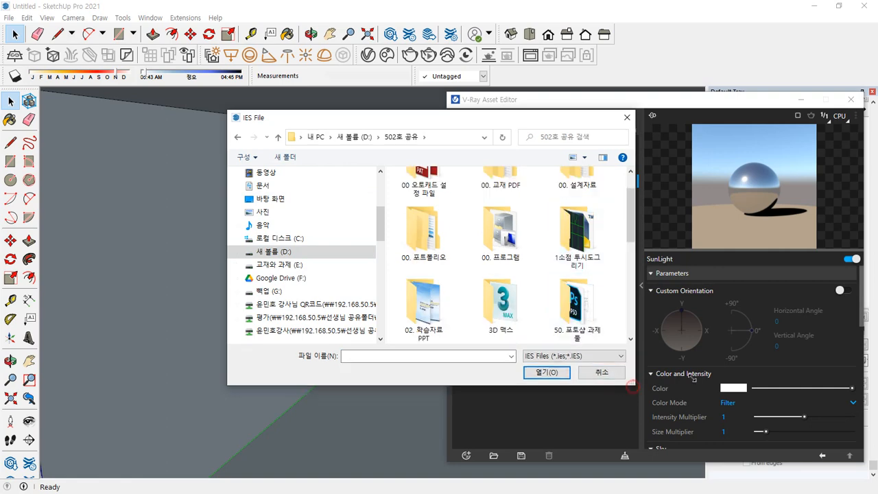
left_click_drag(633, 388, 757, 385)
double_click(660, 230)
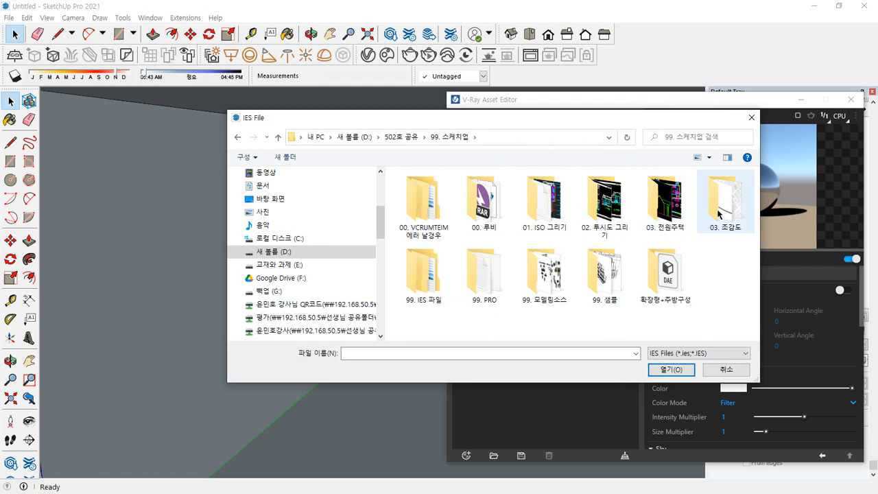
double_click(426, 275)
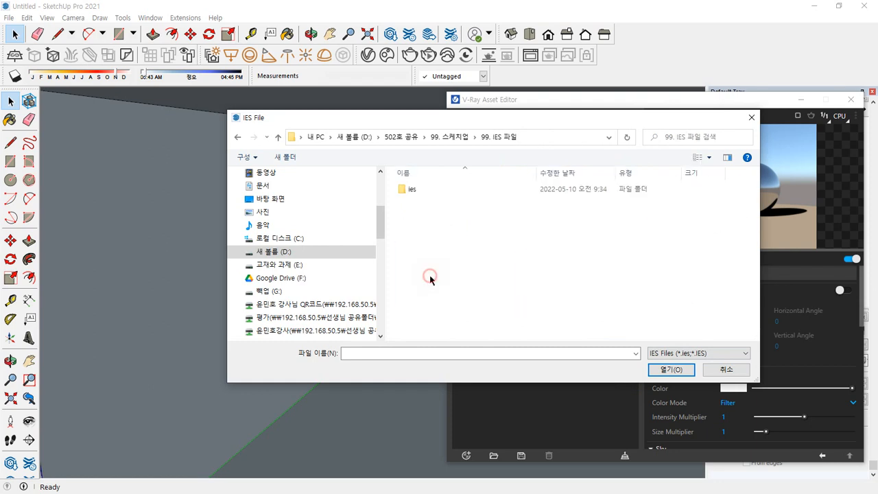
double_click(412, 190)
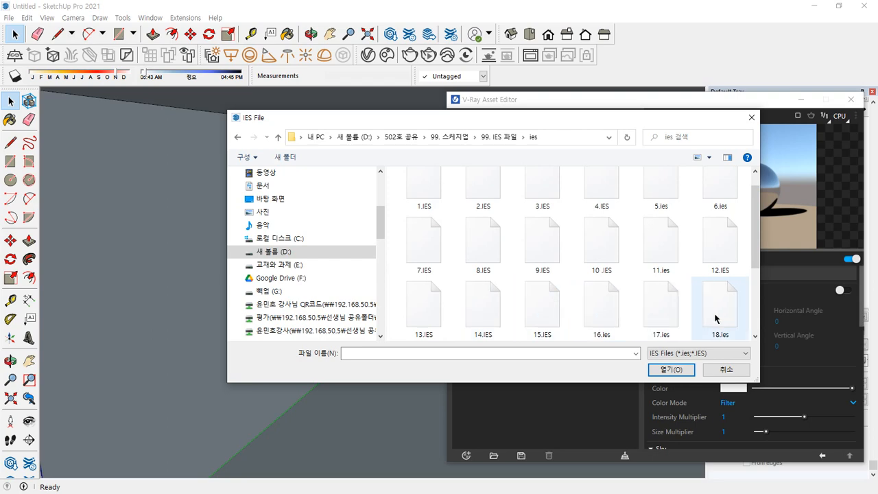
scroll(580, 318, "down", 1)
left_click(430, 302)
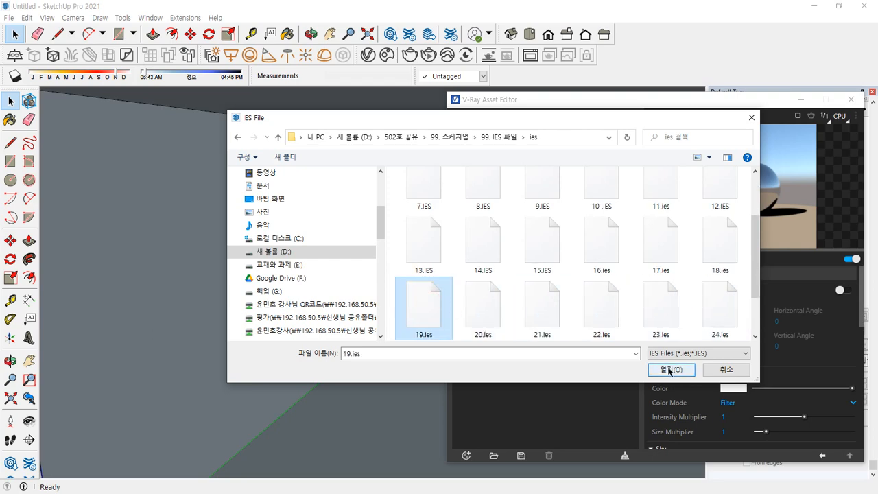
left_click(670, 370)
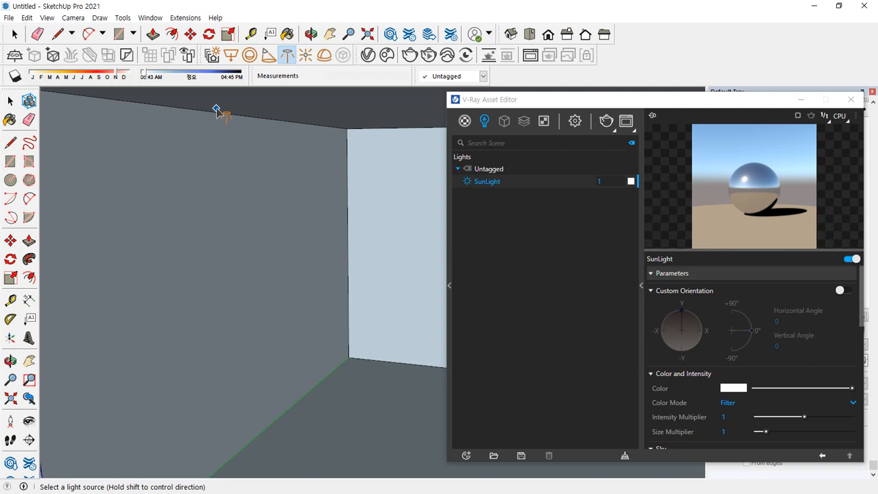
- Place the IES light on the edge between ceiling and side wall and move it 10 mm off the wall along the red axis
scroll(204, 112, "up", 2)
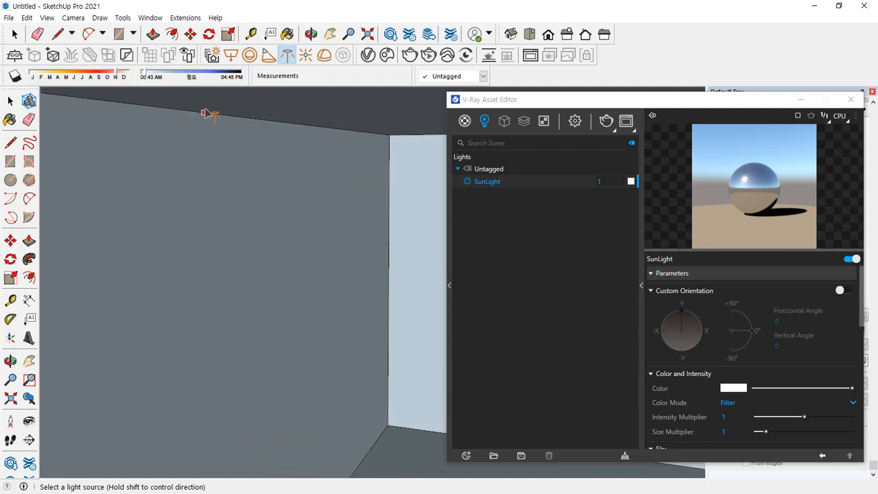
left_click(205, 113)
middle_click_drag(216, 200, 294, 172)
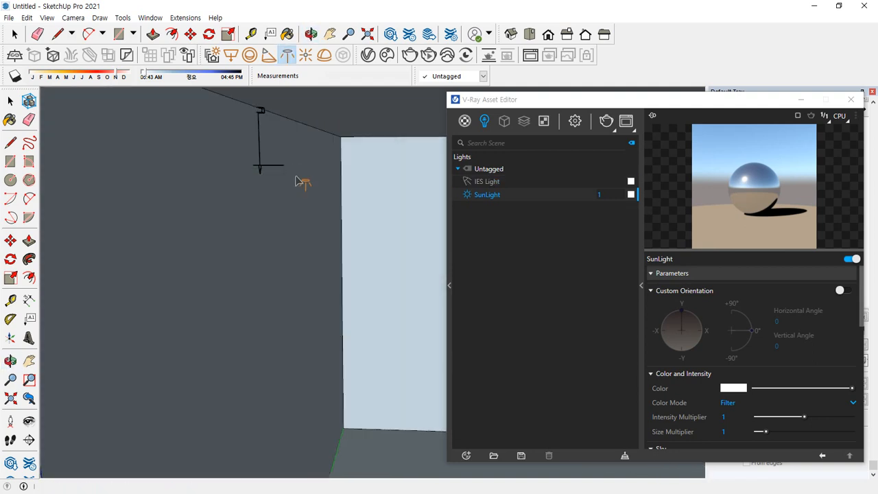
key("m")
left_click(262, 108)
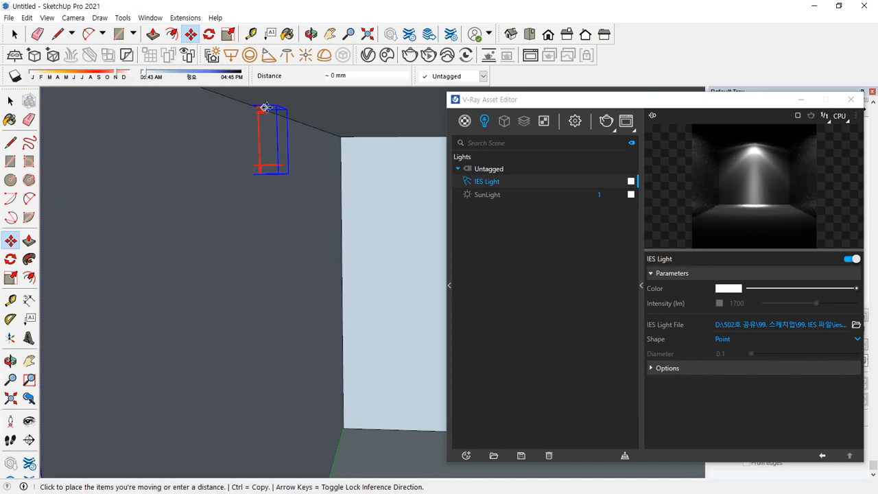
type("30")
key("Return")
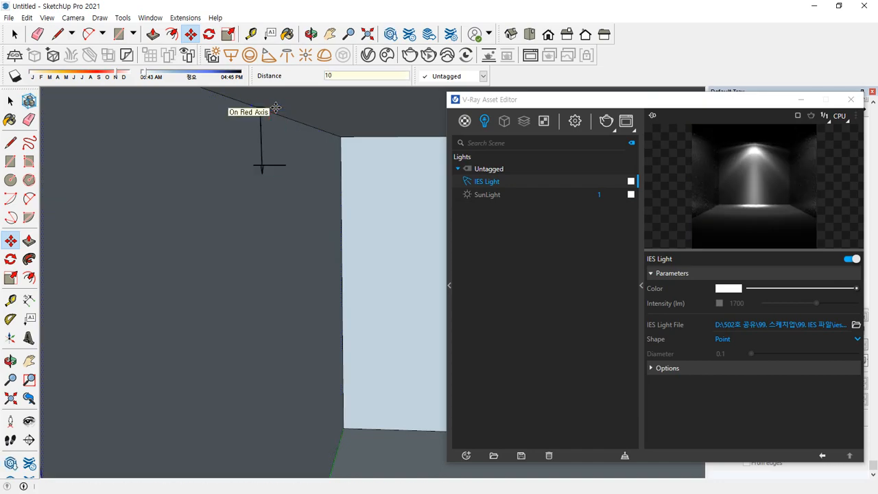
- Frame the side wall below the IES light and render the room
middle_click_drag(306, 267, 192, 204)
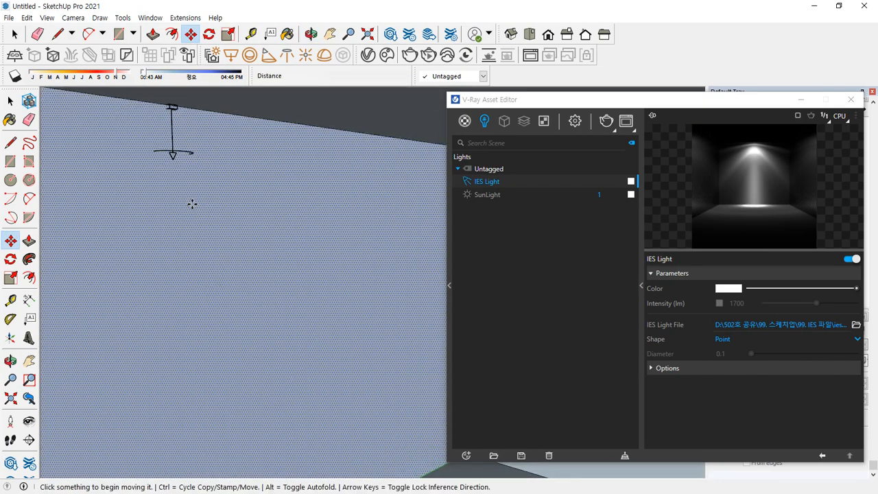
middle_click_drag(312, 157, 362, 122)
left_click(410, 55)
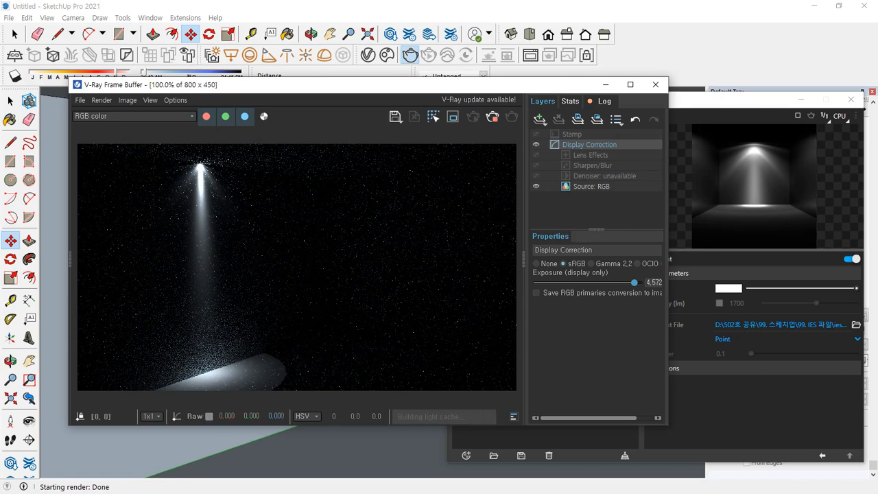
- Arrange the browser's IES chart beside the rendered image, compare pattern 19 with the render and move the browser away again
left_click_drag(0, 103, 742, 76)
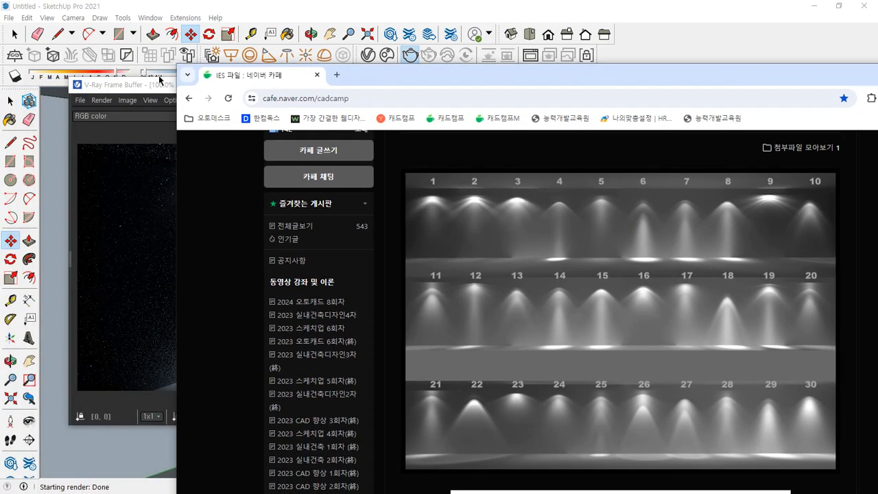
left_click_drag(133, 84, 81, 50)
left_click_drag(682, 102, 655, 189)
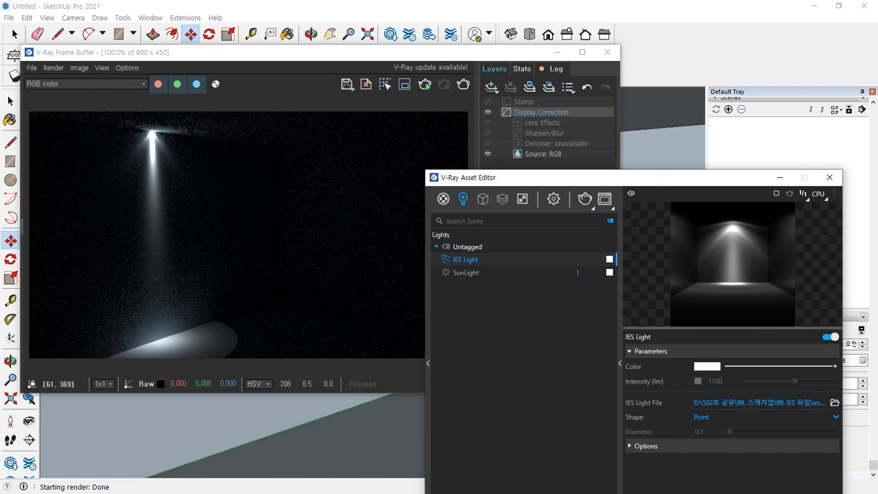
key("alt+Tab")
left_click_drag(520, 75, 567, 25)
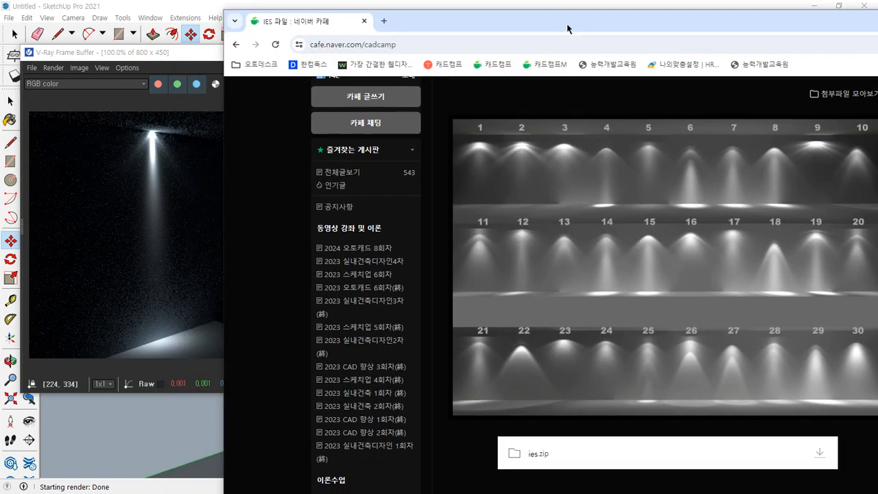
mouse_move(815, 302)
left_mouse_down()
mouse_move(777, 238)
mouse_move(809, 306)
mouse_move(839, 320)
left_mouse_up()
key("ctrl+z")
mouse_move(162, 189)
left_mouse_down()
mouse_move(203, 129)
mouse_move(168, 229)
left_mouse_up()
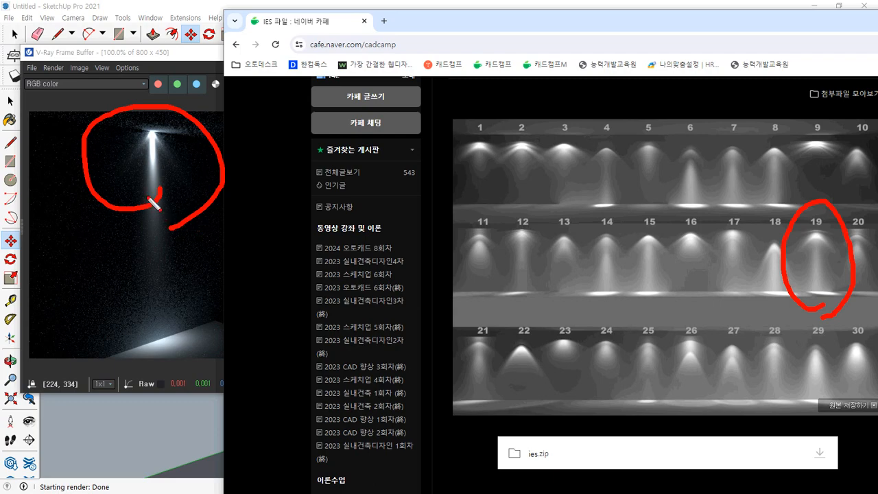
key("Escape")
left_click_drag(529, 20, 1, 120)
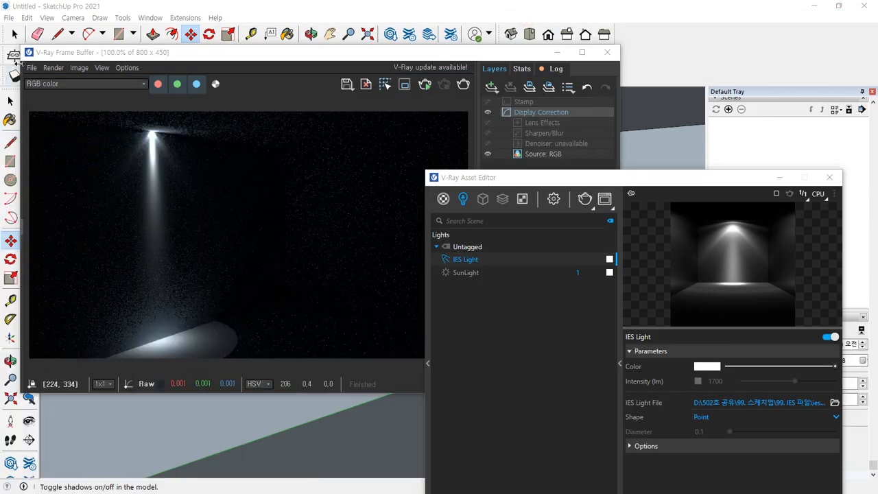
- Move the IES light slightly farther off the side wall along the red axis and render the room again
left_click_drag(181, 53, 470, 70)
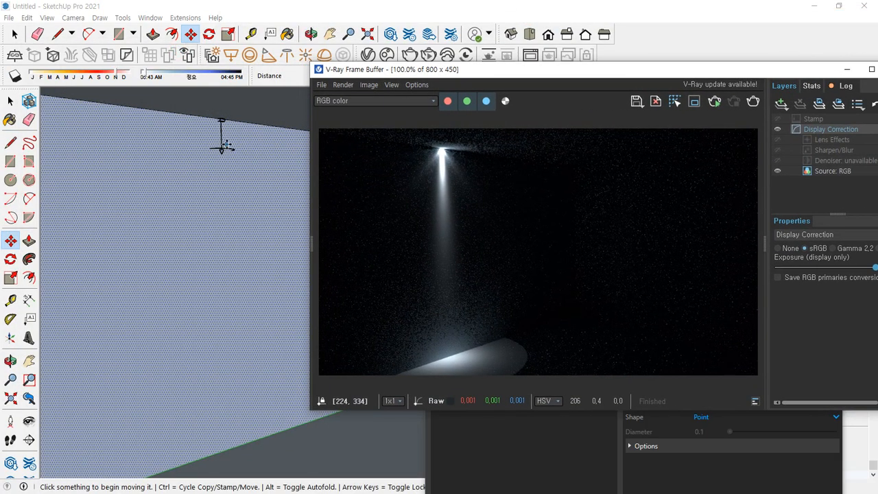
key("space")
left_click(225, 154)
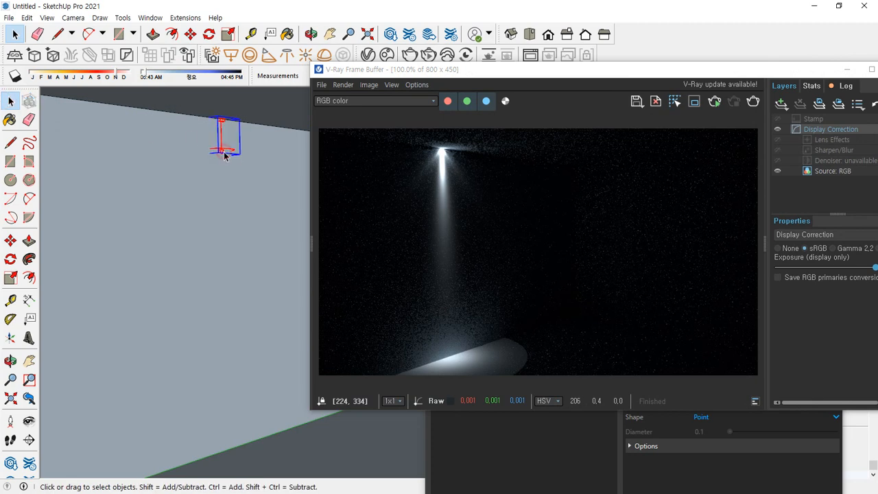
key("m")
left_click(225, 152)
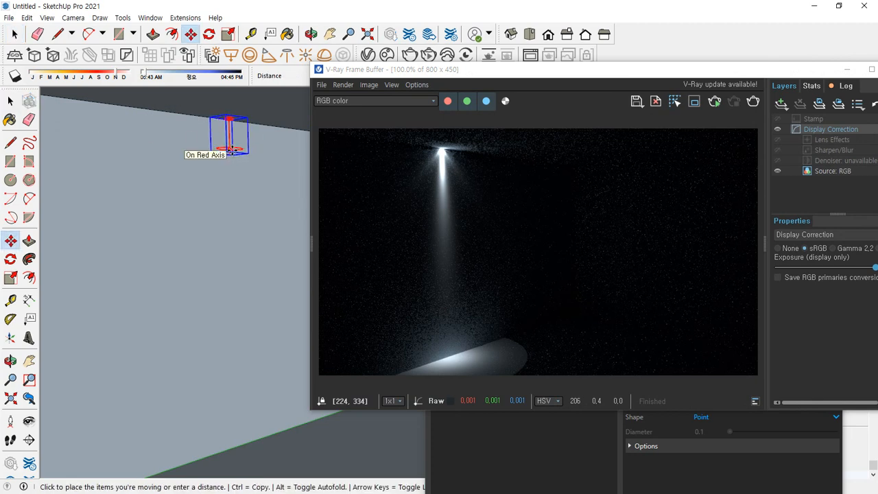
left_click(230, 150)
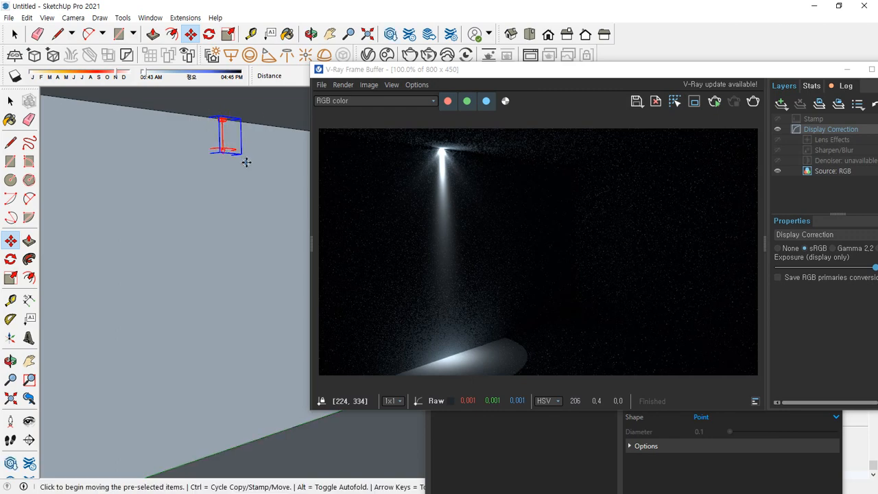
left_click(752, 103)
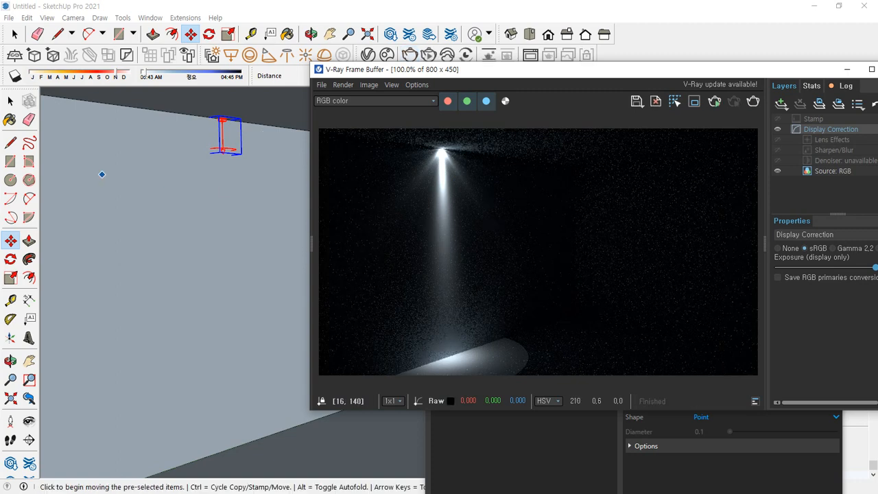
- Check the render against the browser's IES pattern chart once more and move the browser out of view
key("alt+Tab")
scroll(361, 351, "down", 2)
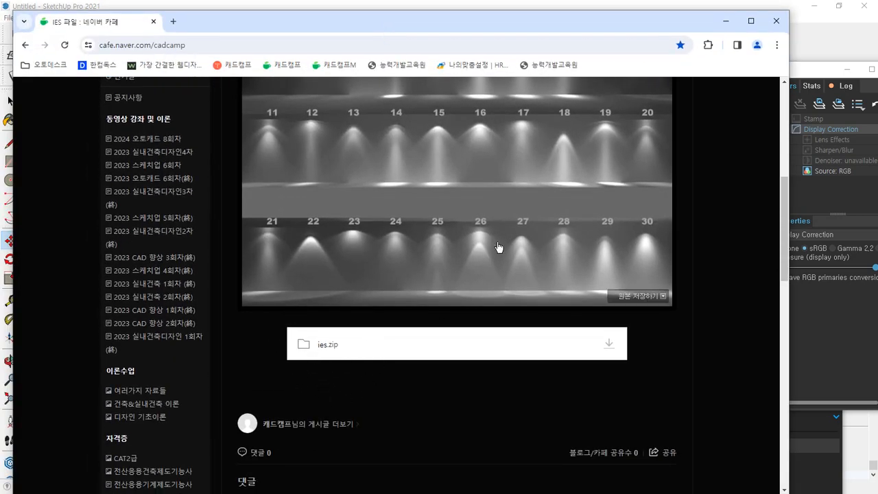
mouse_move(386, 23)
left_mouse_down()
mouse_move(254, 110)
mouse_move(0, 183)
left_mouse_up()
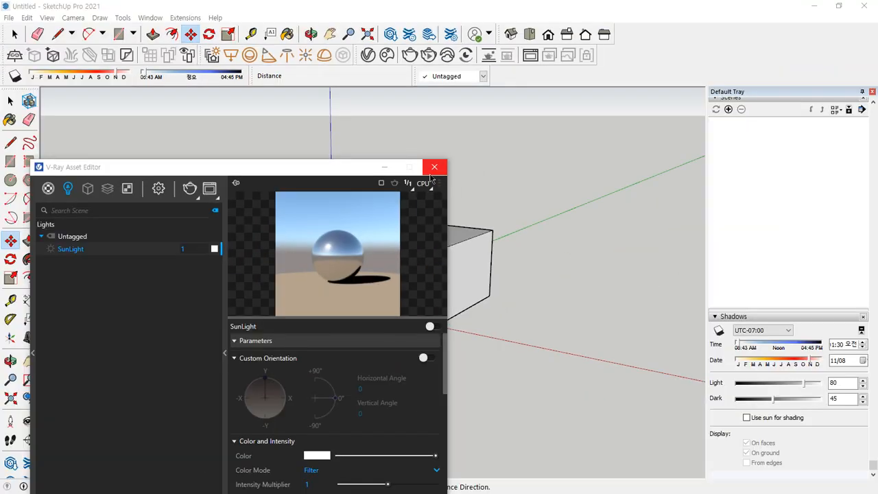
- Place an omni light on the room floor and raise it about 2 m along the blue axis
left_click(434, 167)
scroll(391, 274, "up", 10)
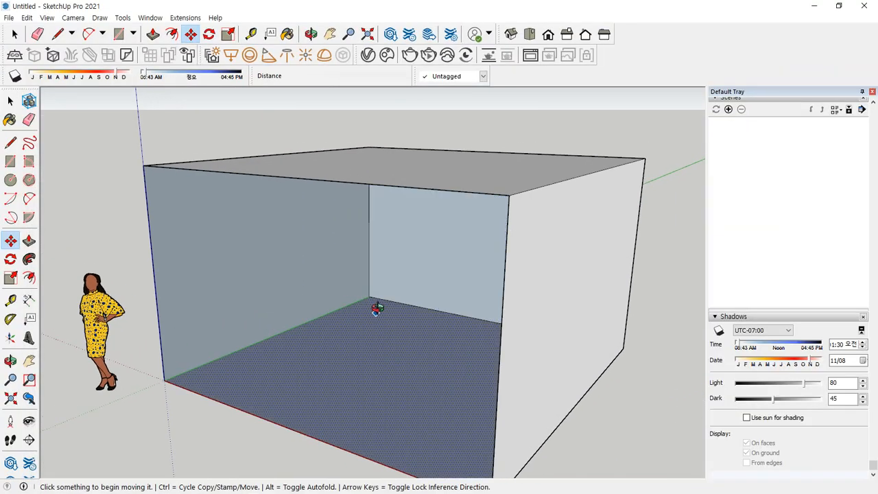
scroll(376, 309, "up", 6)
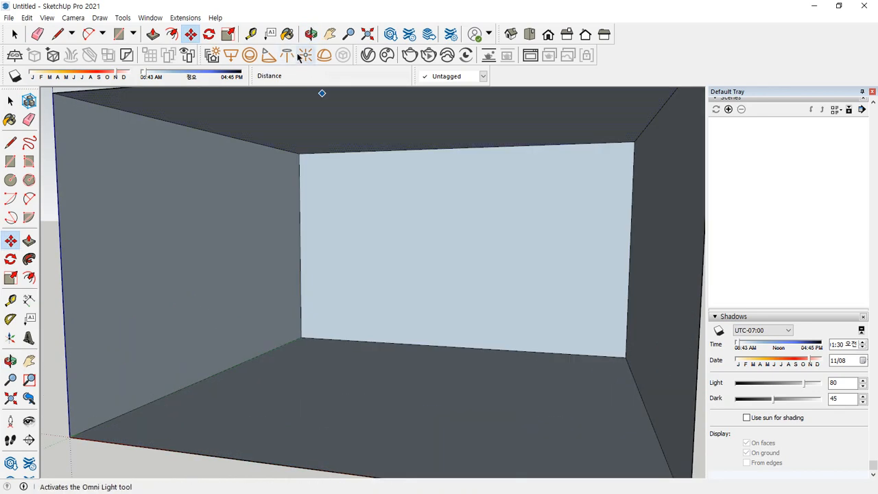
left_click(302, 55)
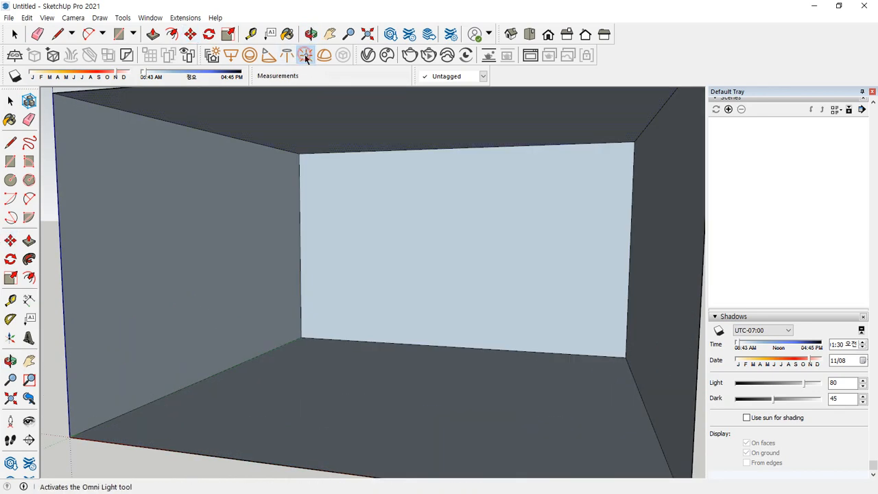
left_click(407, 407)
key("m")
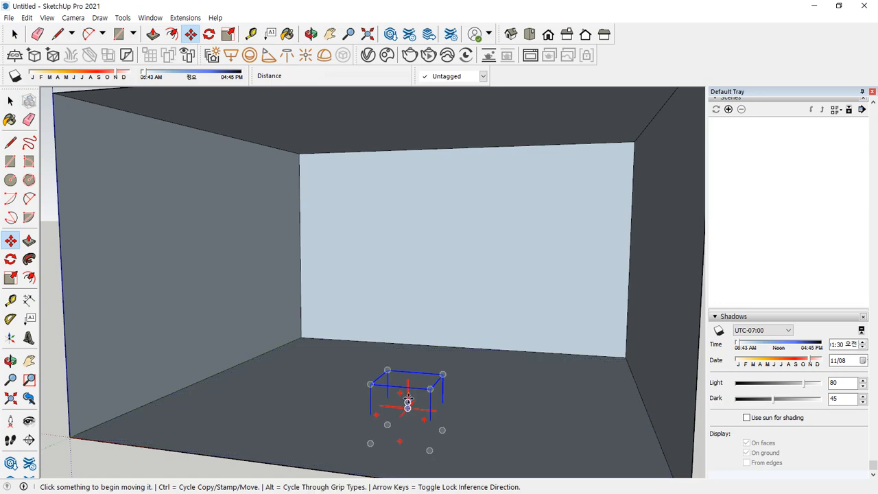
left_click(408, 408)
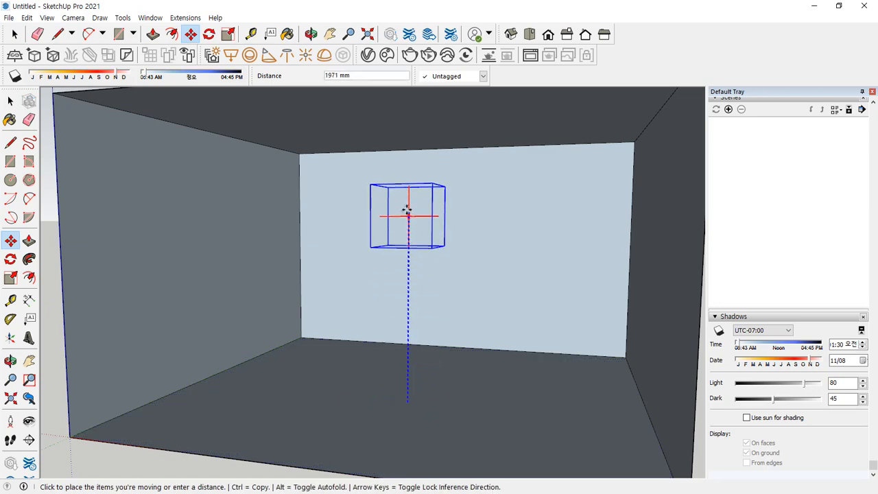
left_click(406, 199)
- Frame the omni light and the room's back corner, and render the view
middle_click_drag(405, 199, 366, 226)
scroll(367, 225, "up", 3)
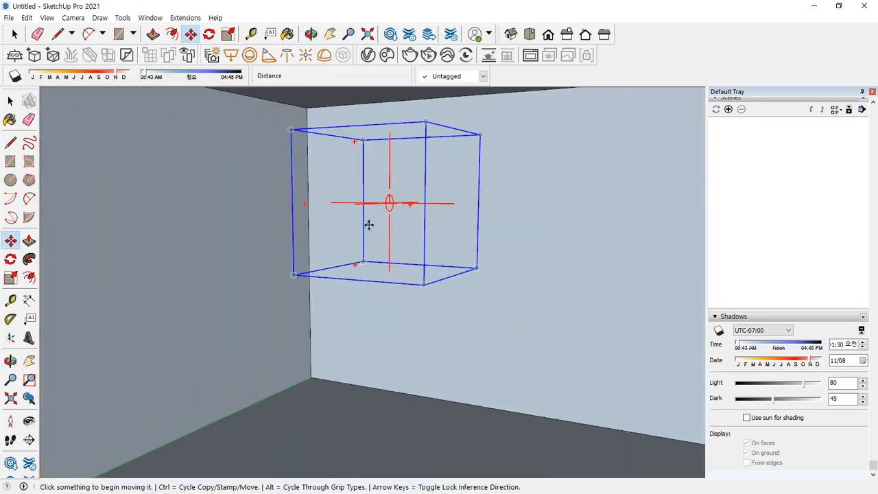
scroll(367, 225, "down", 2)
left_click(410, 55)
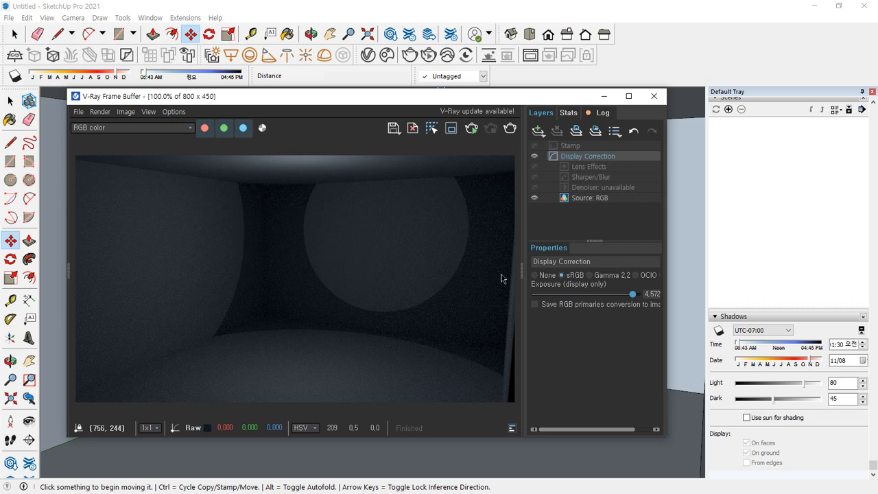
- Set the omni light's decay to Inverse and render the room again
left_click(368, 54)
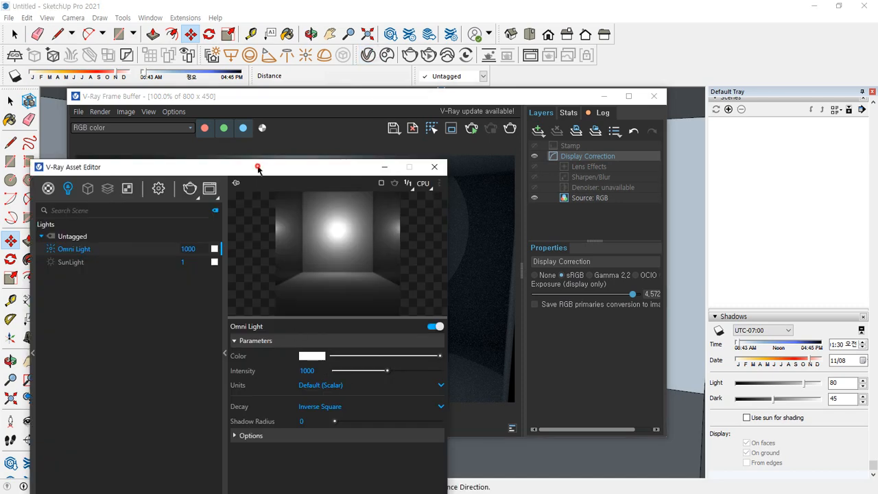
left_click_drag(258, 169, 392, 89)
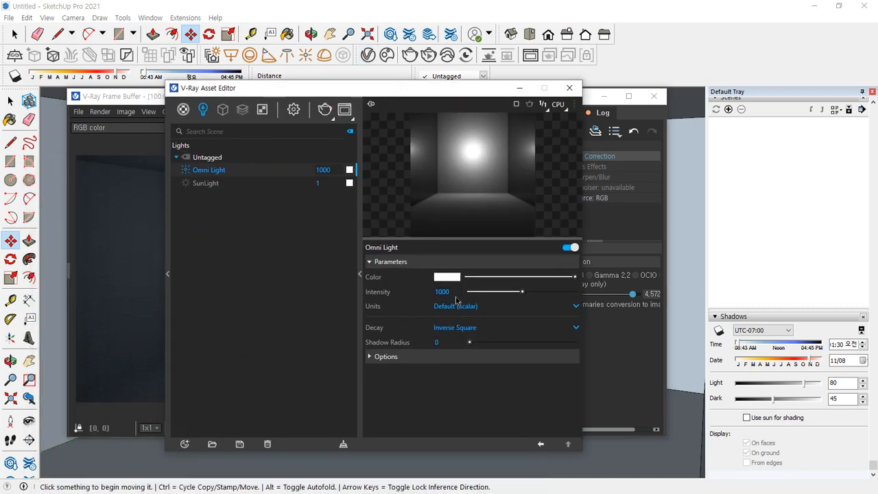
left_click(497, 328)
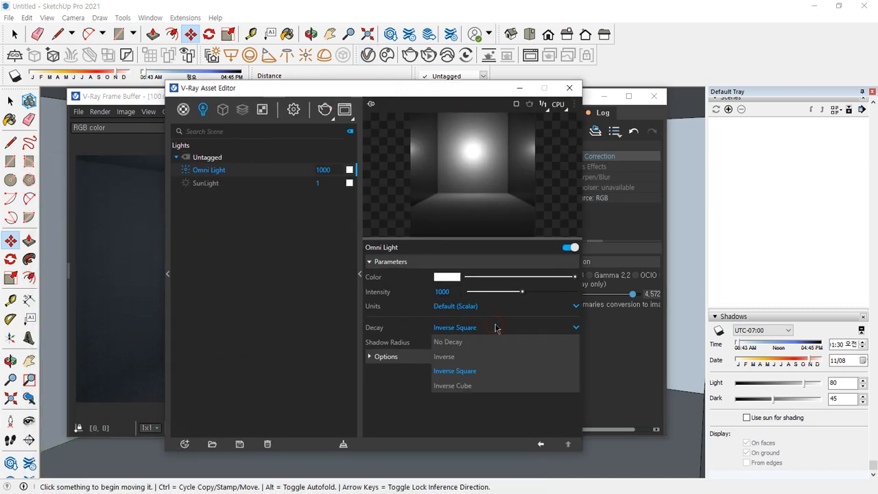
left_click(490, 358)
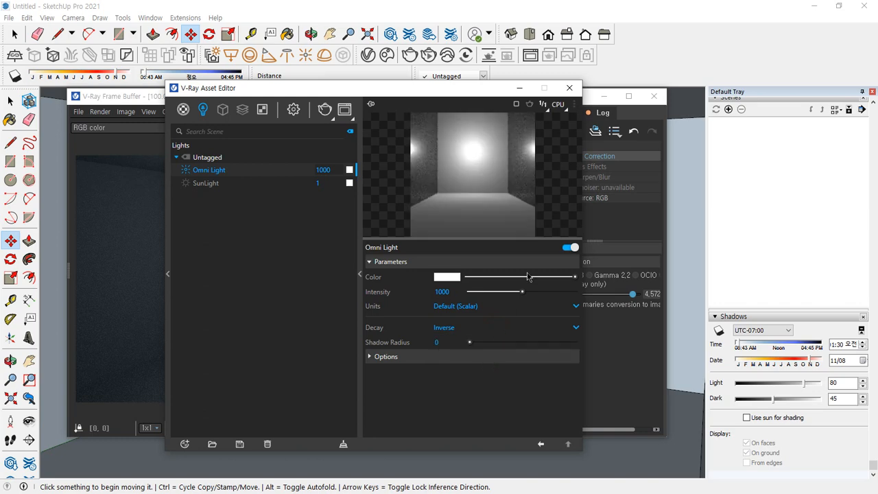
left_click(325, 108)
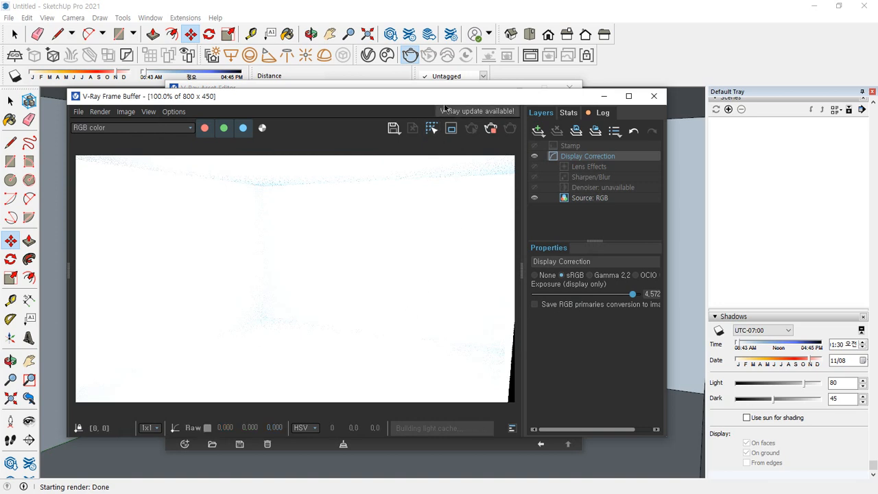
- Reduce the omni light's intensity to 300 and rerender the room
left_click_drag(457, 98, 556, 112)
left_click(457, 90)
left_click_drag(454, 290, 378, 293)
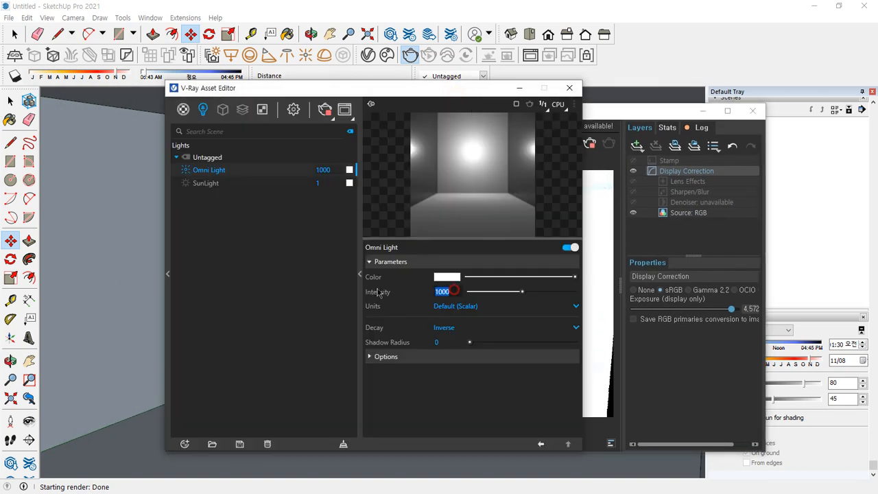
type("300")
key("Return")
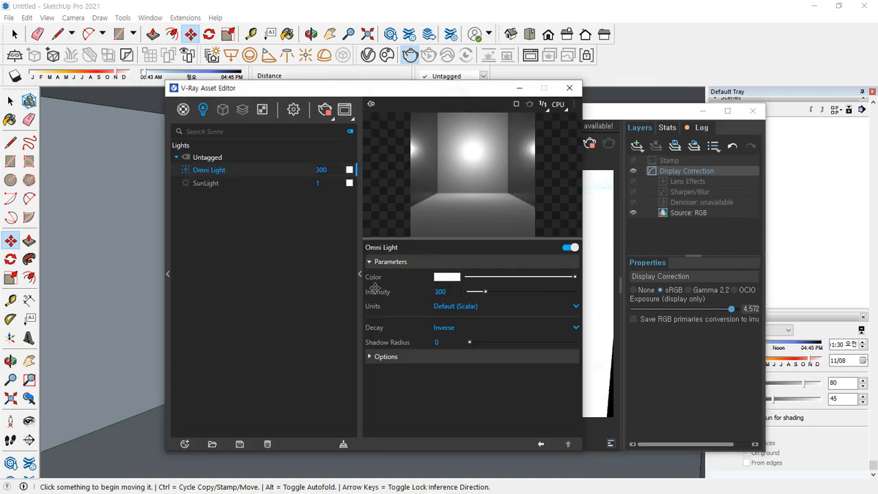
left_click(608, 114)
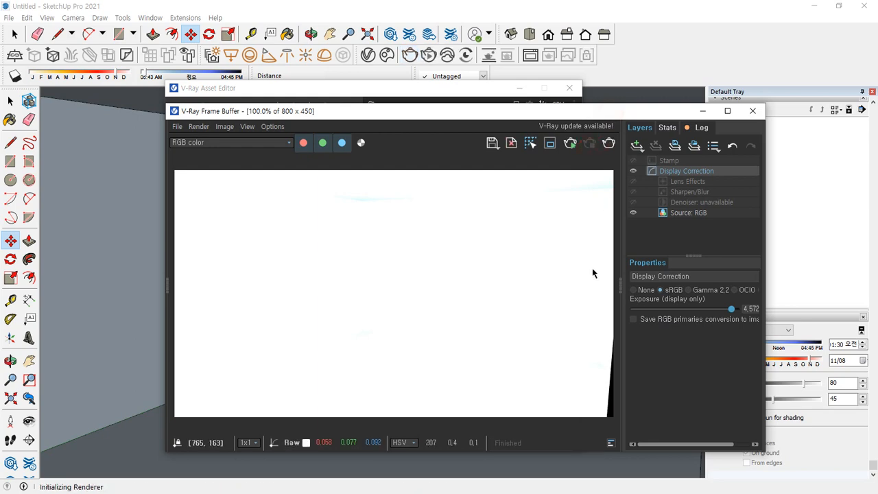
left_click_drag(426, 82, 295, 84)
left_click_drag(616, 109, 728, 94)
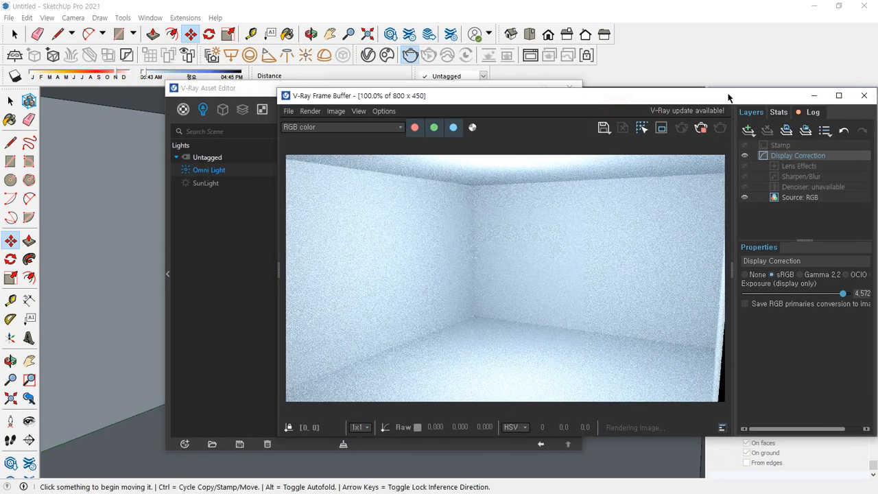
- Arrange the asset editor beside the render and expand the omni light's options for inspection
left_click(246, 88)
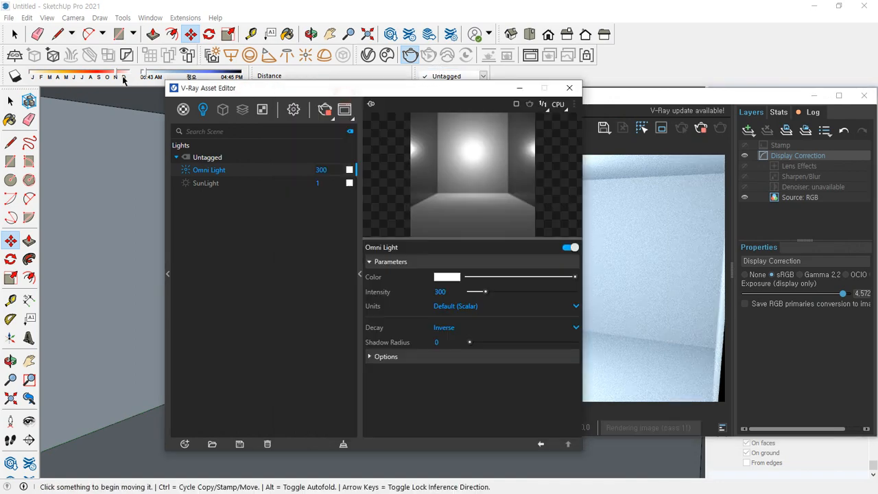
left_click_drag(458, 90, 201, 86)
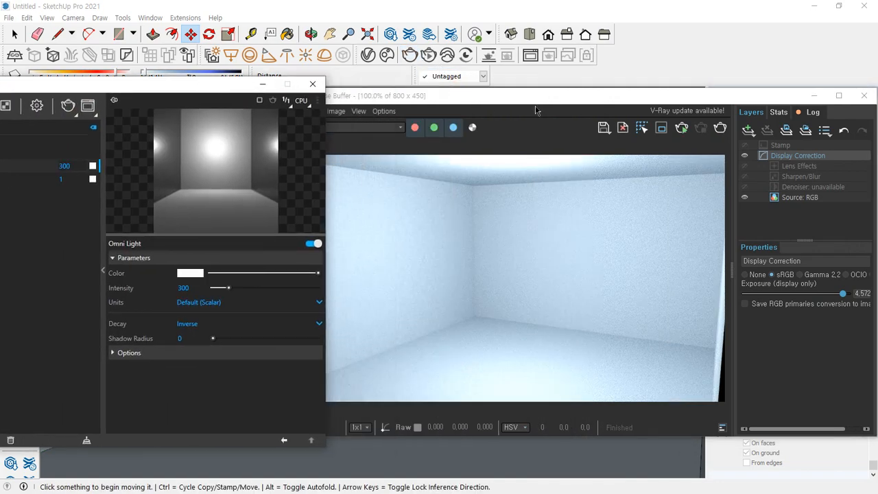
left_click_drag(502, 97, 618, 83)
left_click_drag(275, 84, 313, 84)
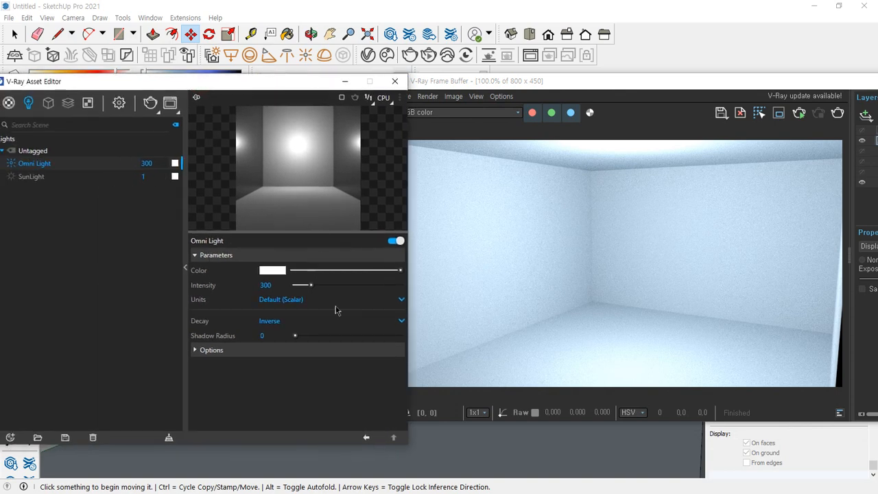
left_click(243, 352)
scroll(303, 353, "down", 2)
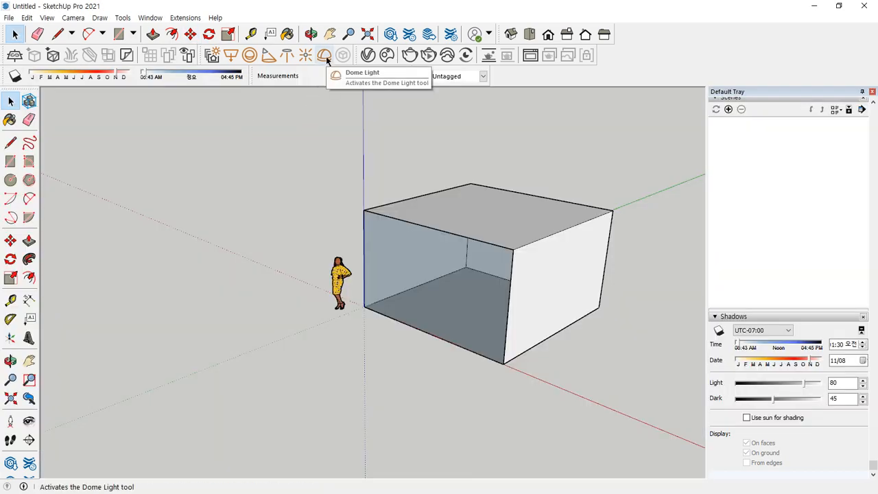
- Place a dome light on the room's roof and render the box from an elevated exterior view
left_click(324, 56)
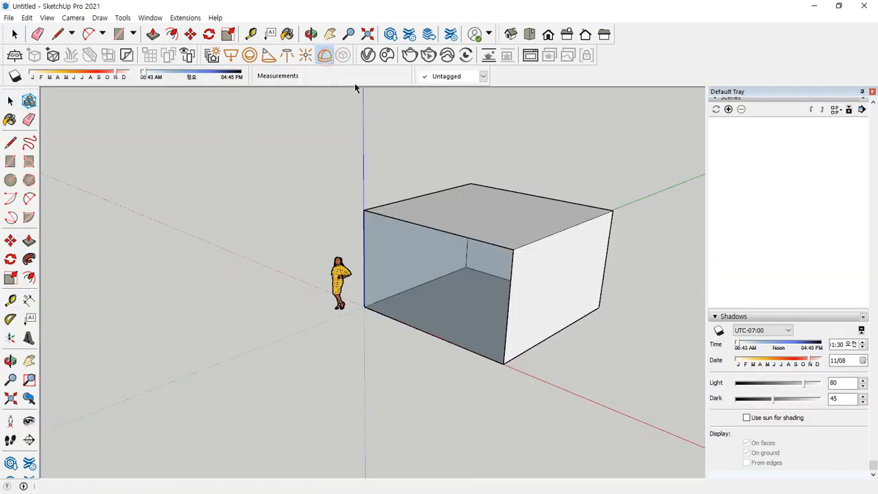
left_click(484, 212)
scroll(489, 206, "up", 3)
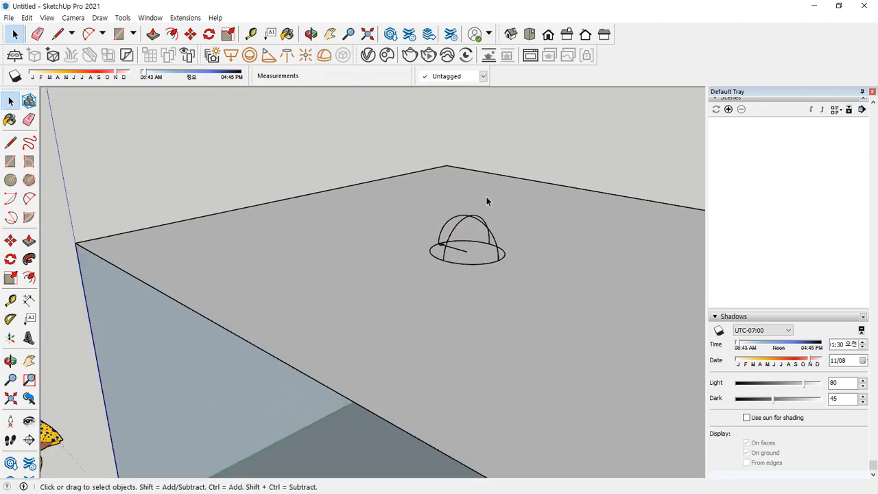
scroll(487, 198, "down", 5)
middle_click_drag(368, 219, 400, 183)
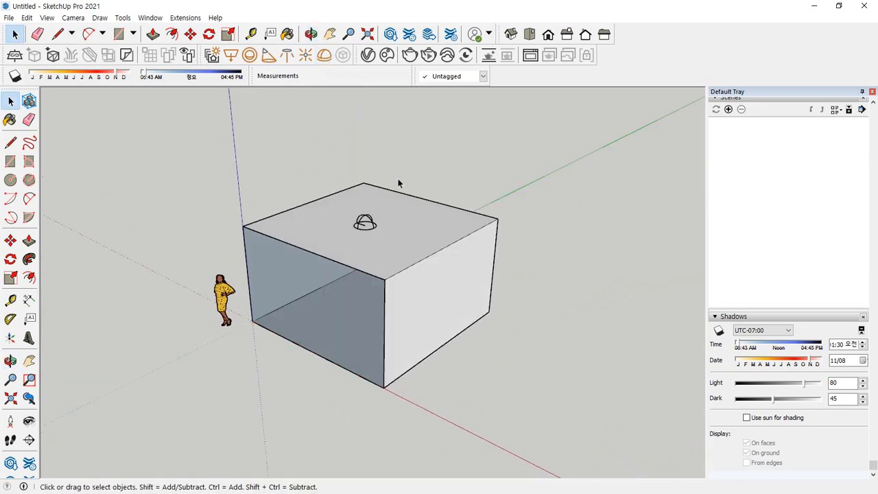
left_click(410, 55)
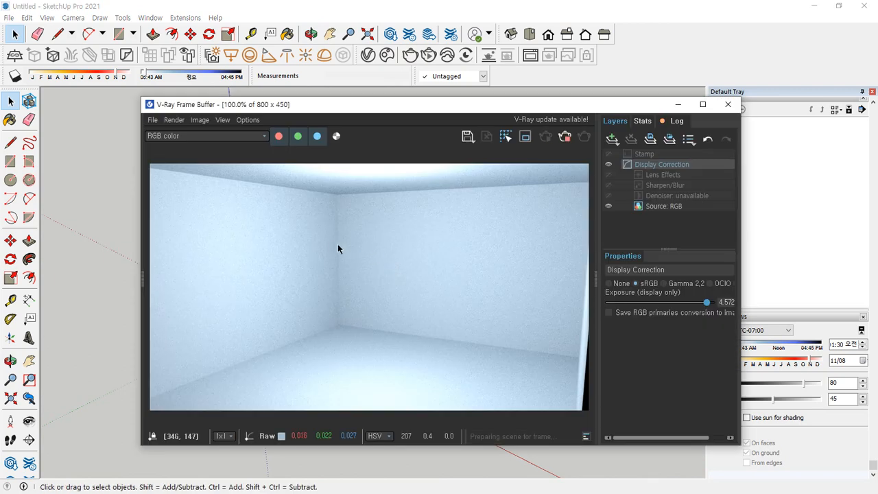
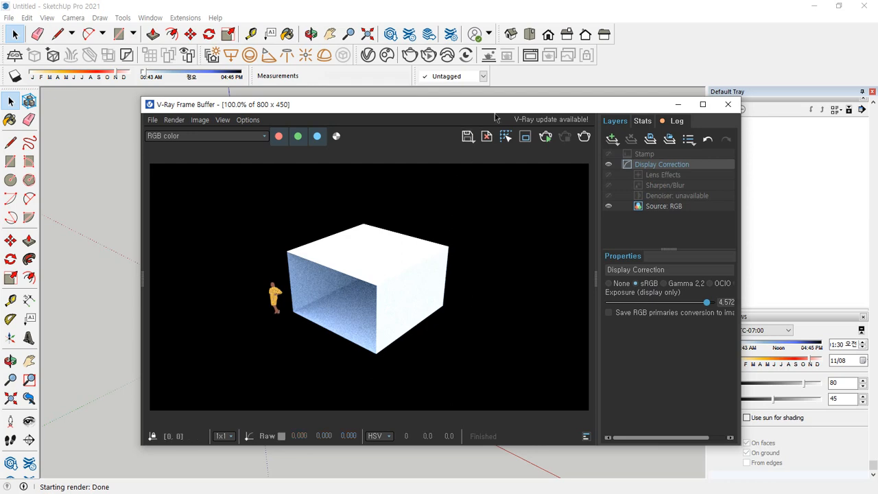
- Add a V-Ray infinite plane at the origin as ground and render the exterior view again
left_click_drag(529, 105, 0, 152)
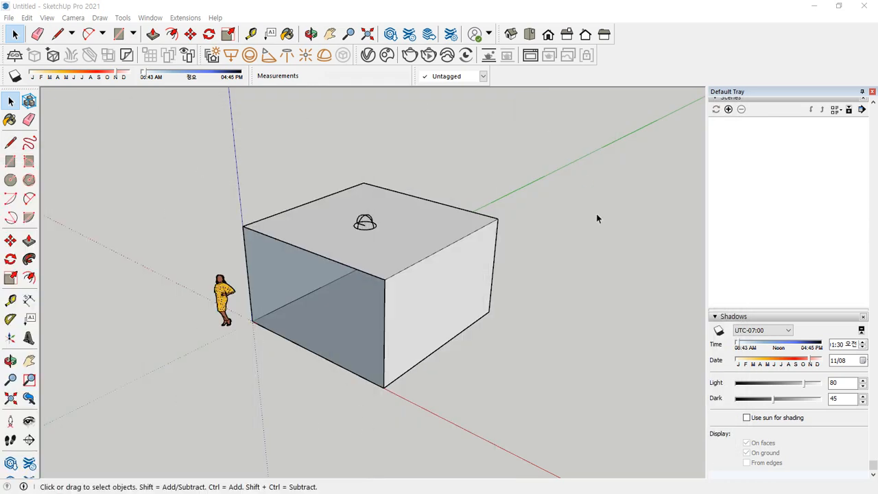
left_click_drag(0, 102, 0, 53)
left_click(15, 57)
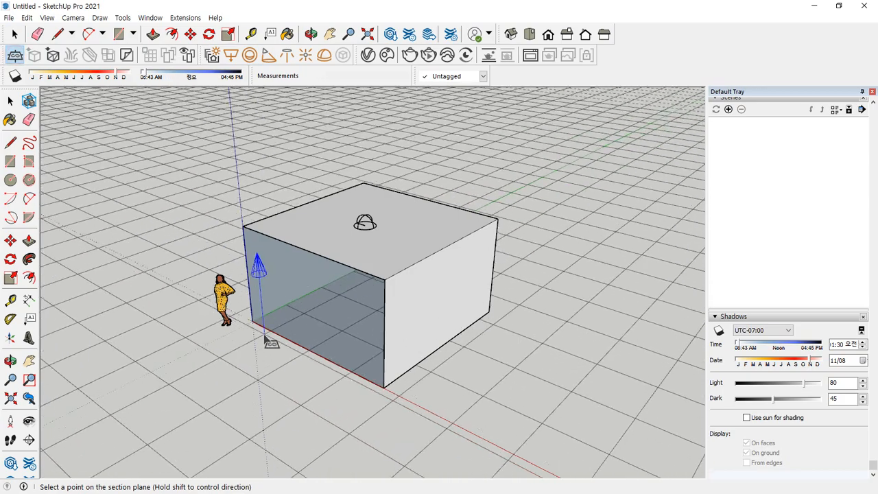
key("space")
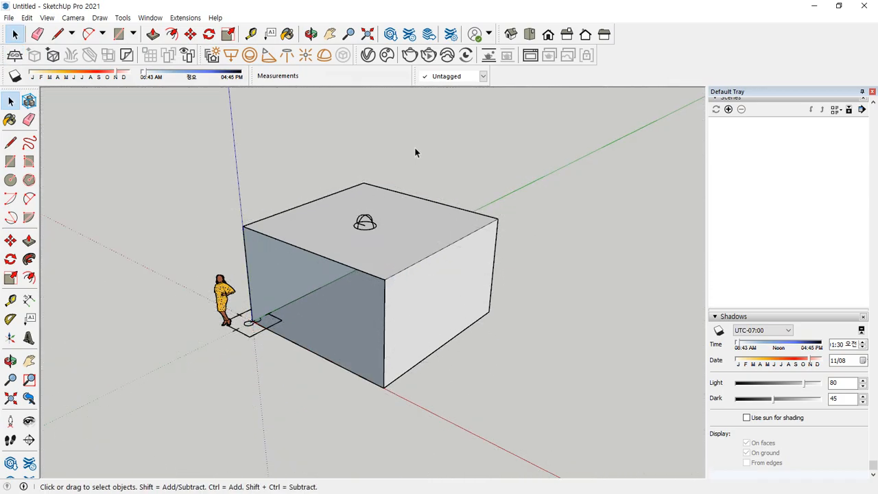
left_click(410, 54)
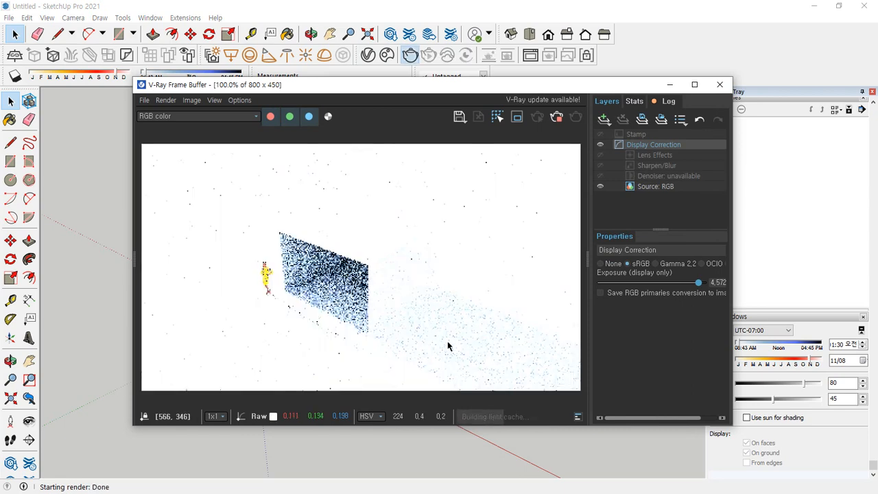
- Open the dome light's parameters in the asset editor and arrange the editor and render windows clear of each other
mouse_move(434, 87)
left_mouse_down()
mouse_move(634, 150)
mouse_move(503, 179)
mouse_move(403, 241)
left_mouse_up()
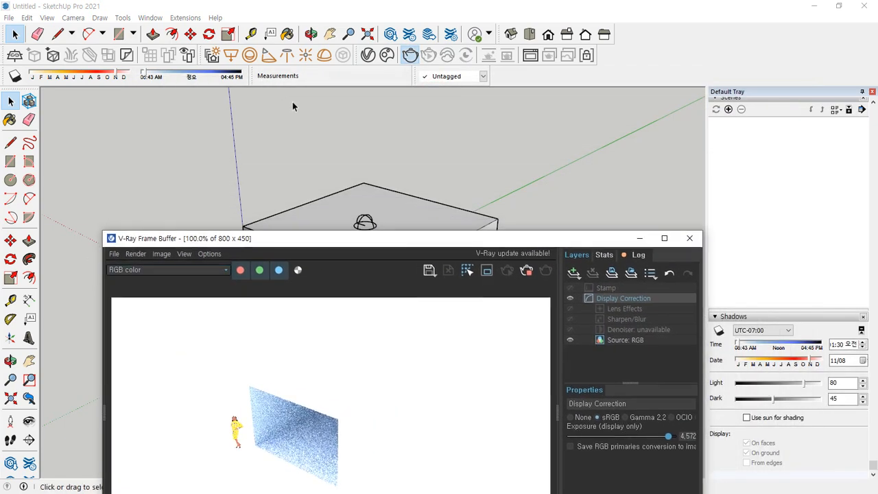
left_click(368, 55)
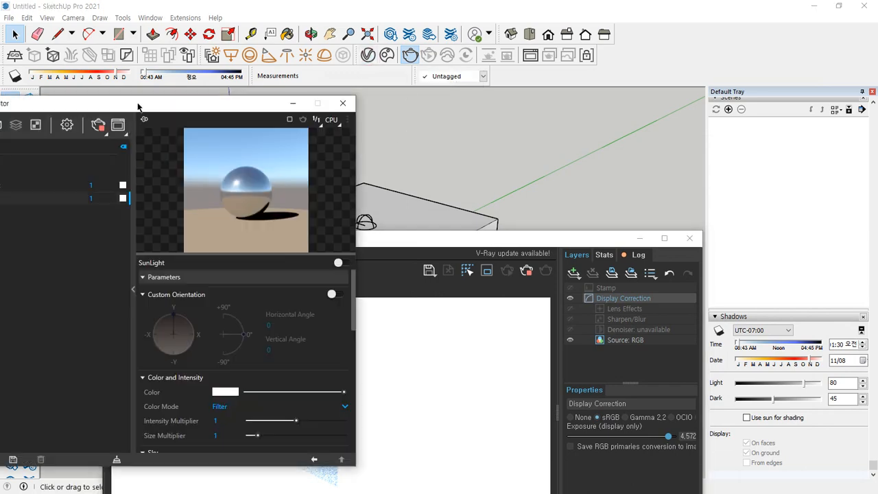
left_click_drag(137, 107, 350, 63)
left_click(195, 141)
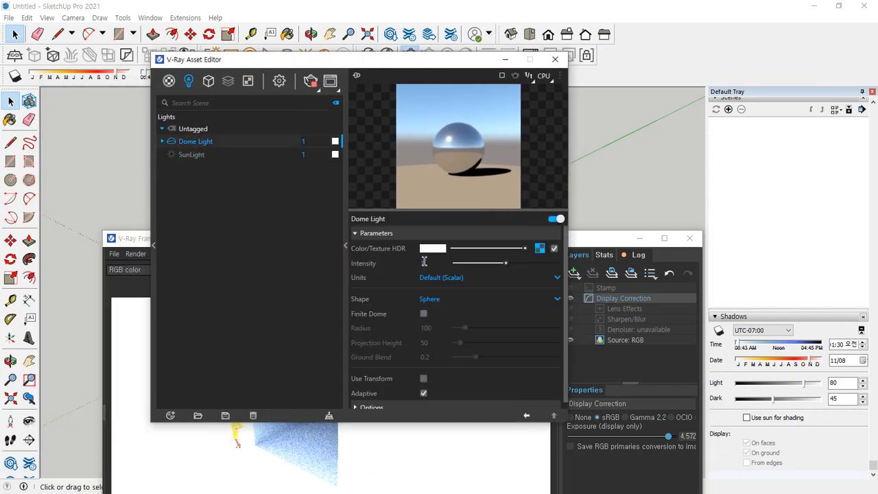
mouse_move(396, 59)
left_mouse_down()
mouse_move(187, 14)
mouse_move(106, 9)
left_mouse_up()
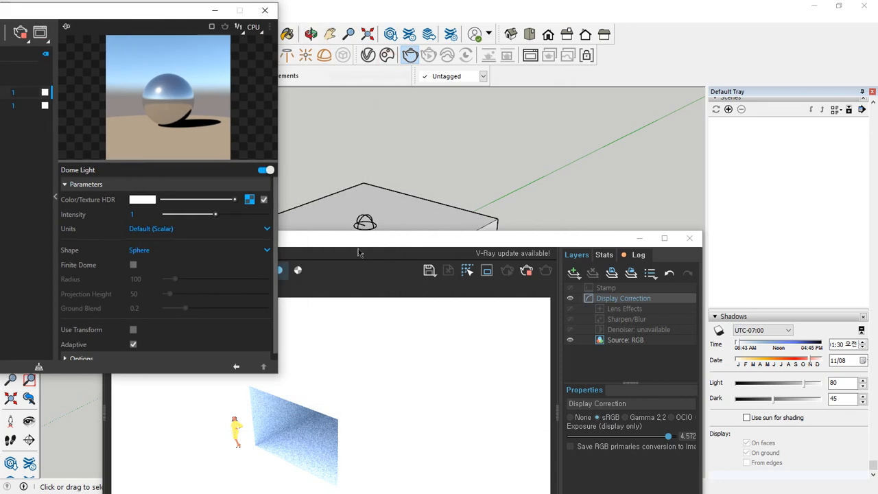
- Arrange the asset editor and render window, and lower the render's display exposure, trying 0 and settling on 1
left_click_drag(358, 242, 462, 308)
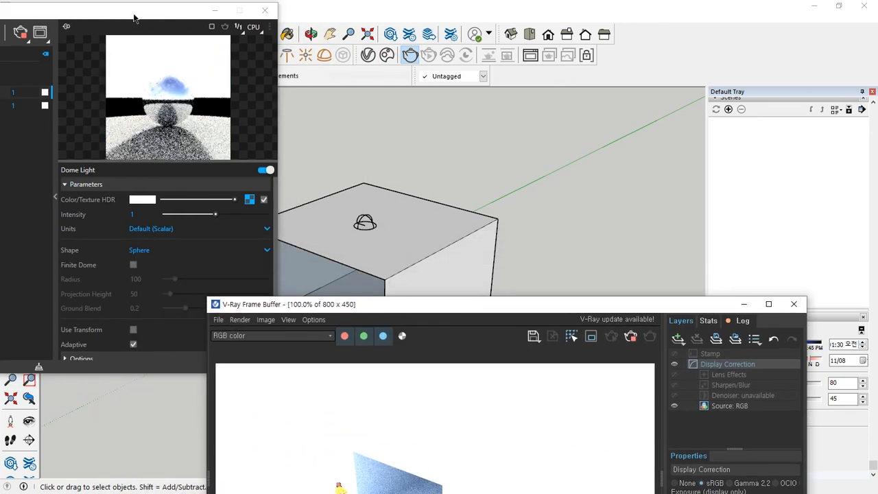
left_click_drag(180, 10, 281, 8)
scroll(281, 284, "down", 1)
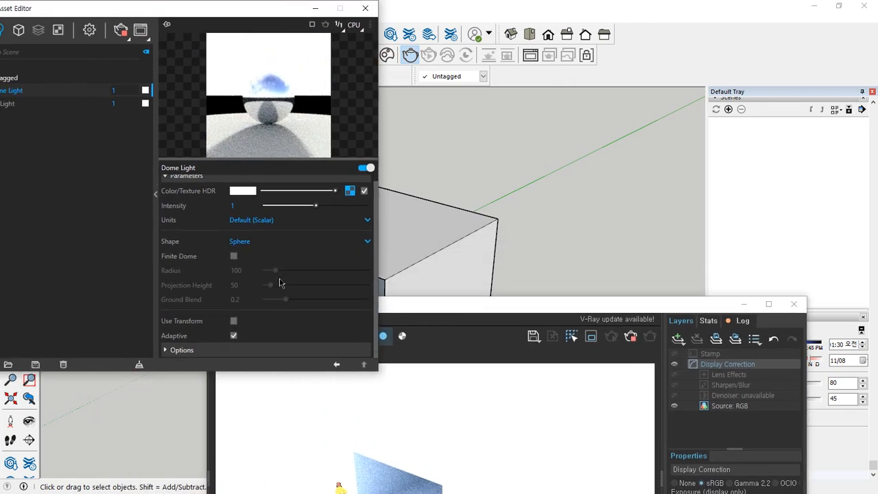
left_click(89, 30)
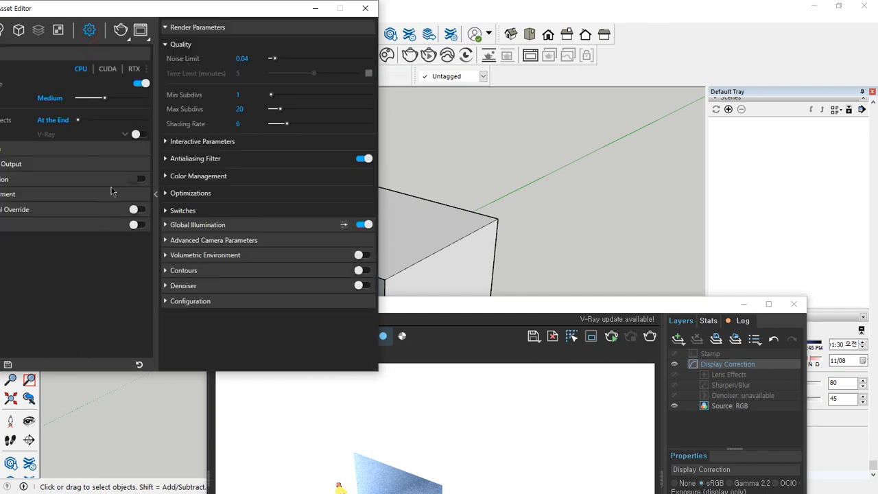
left_click_drag(135, 8, 226, 11)
left_click_drag(588, 306, 569, 95)
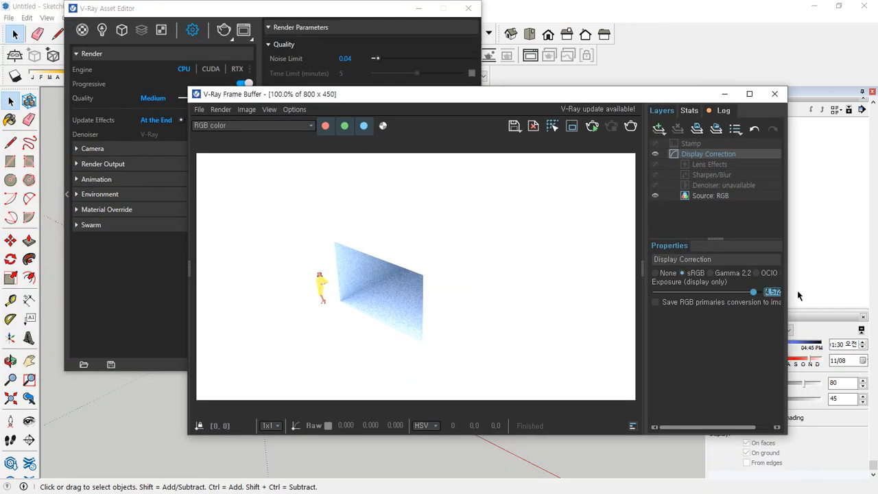
type("0")
key("Return")
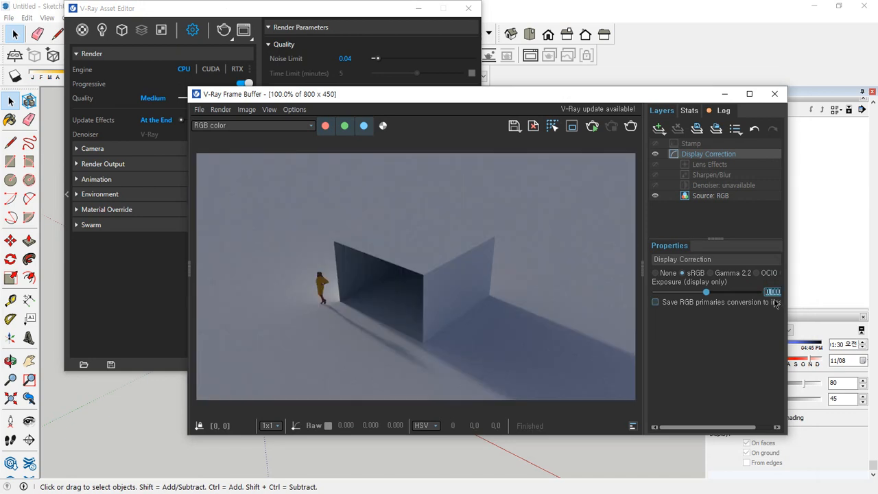
key("Return")
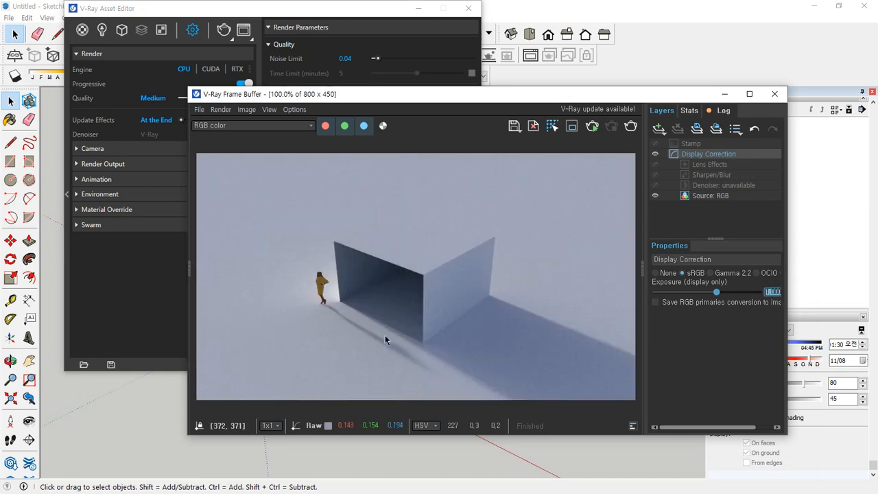
- Move the asset editor aside and examine the direction of the light and shadows in the exterior render
left_click_drag(360, 9, 0, 38)
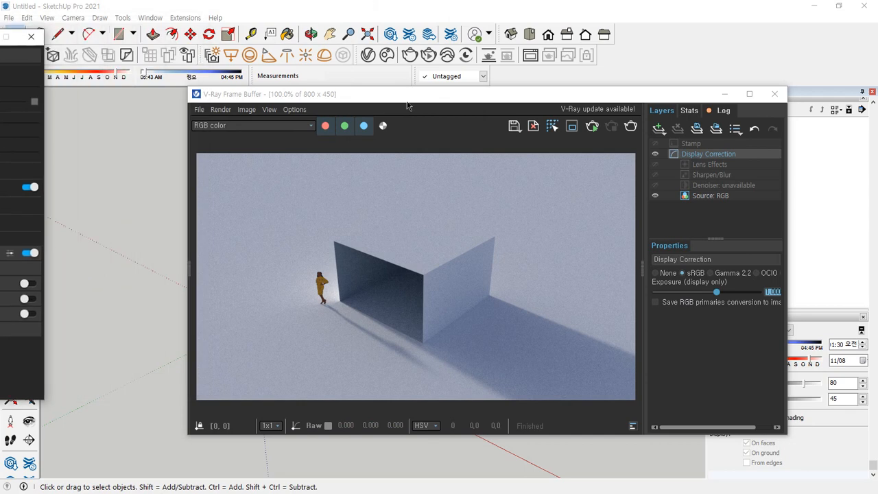
left_click_drag(417, 98, 298, 130)
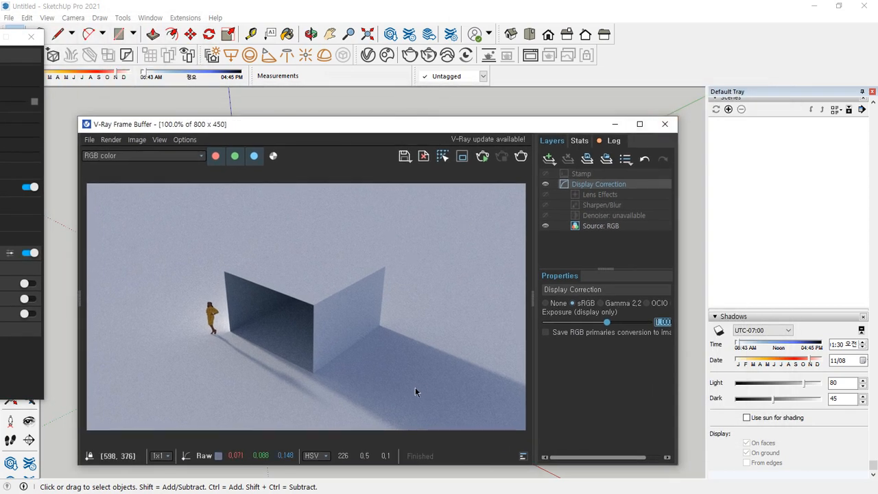
mouse_move(457, 278)
left_mouse_down()
mouse_move(478, 330)
mouse_move(468, 347)
left_mouse_up()
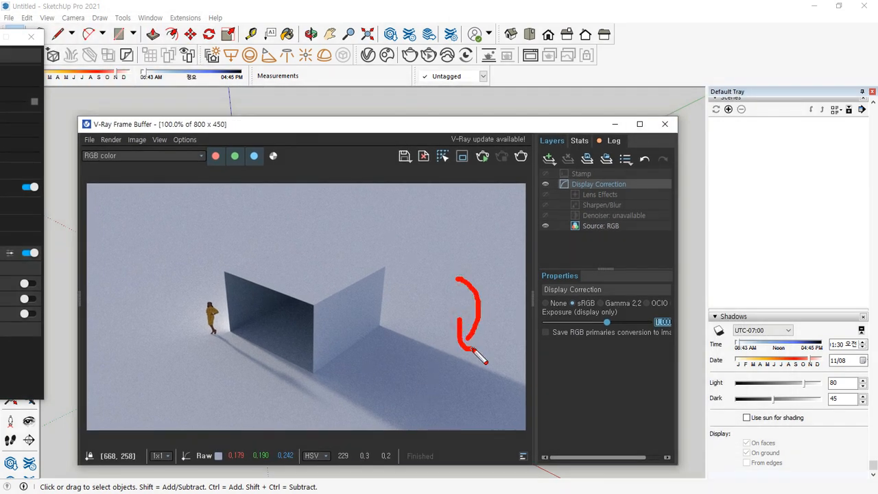
left_click_drag(197, 218, 120, 255)
left_click_drag(187, 249, 100, 311)
left_click_drag(165, 306, 115, 364)
left_click_drag(189, 365, 149, 405)
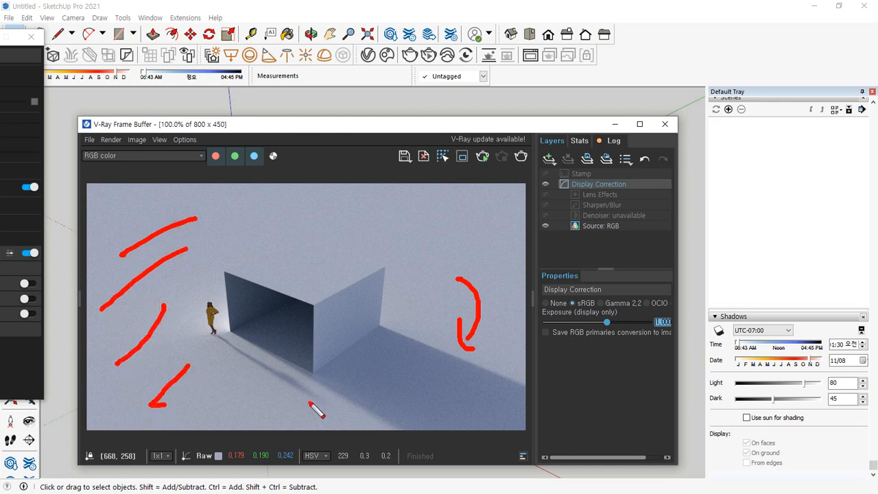
left_click_drag(318, 398, 281, 420)
left_click_drag(504, 318, 473, 306)
key("Escape")
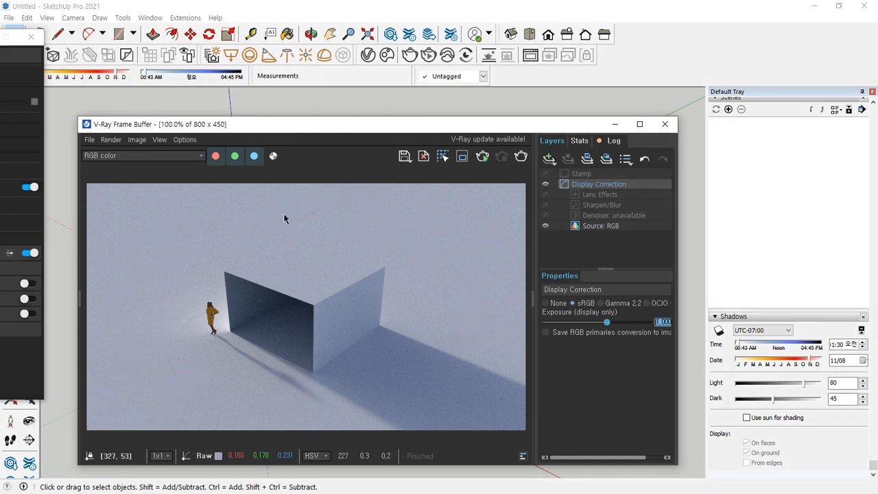
- Close the render window and examine the direction arrow of the dome light on the roof
left_click(665, 124)
scroll(345, 255, "up", 5)
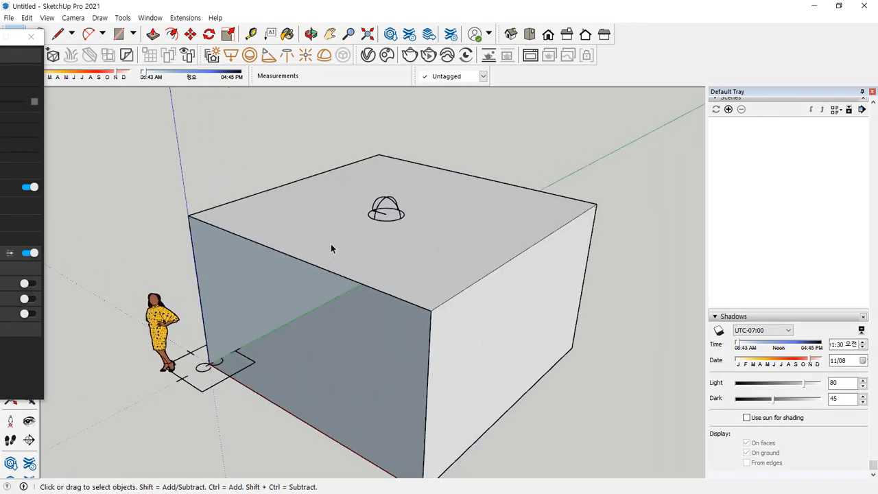
scroll(391, 210, "up", 6)
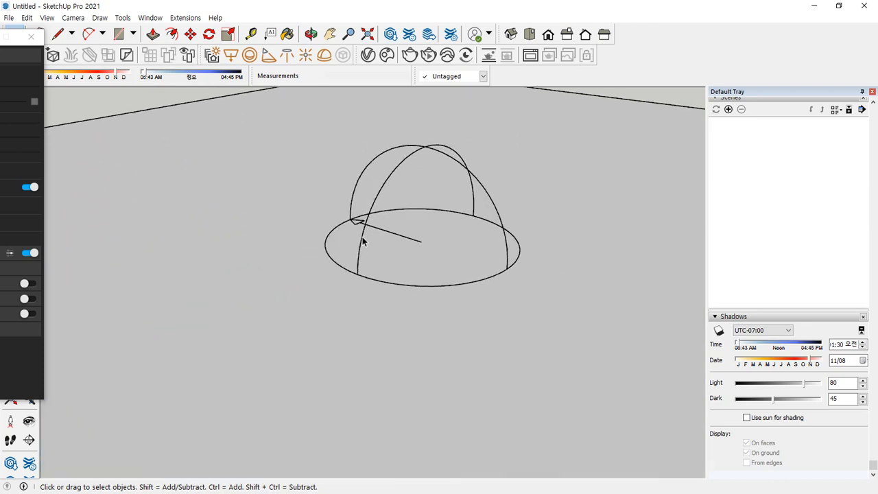
scroll(364, 241, "up", 3)
mouse_move(343, 206)
left_mouse_down()
mouse_move(255, 158)
mouse_move(287, 151)
left_mouse_up()
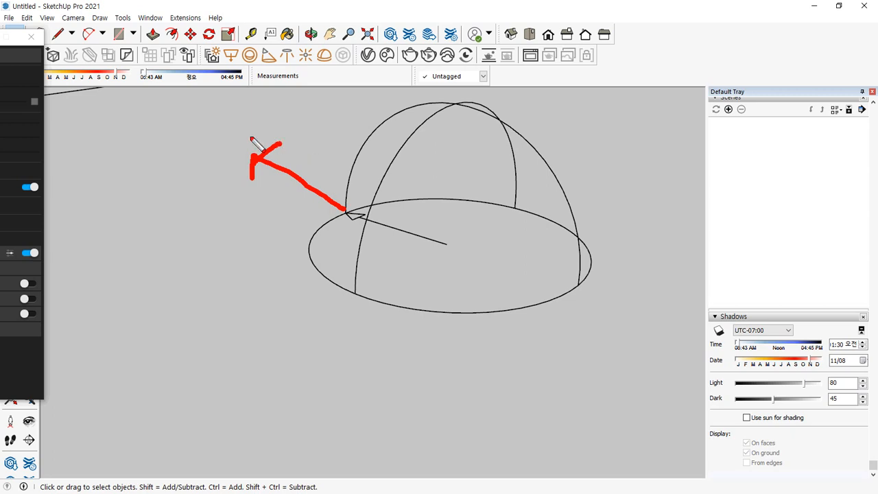
left_click_drag(252, 140, 251, 136)
mouse_move(590, 300)
left_mouse_down()
mouse_move(664, 317)
mouse_move(644, 288)
left_mouse_up()
key("Escape")
- Rotate the dome light 150 degrees about its centre in the plane of the roof
scroll(543, 290, "down", 15)
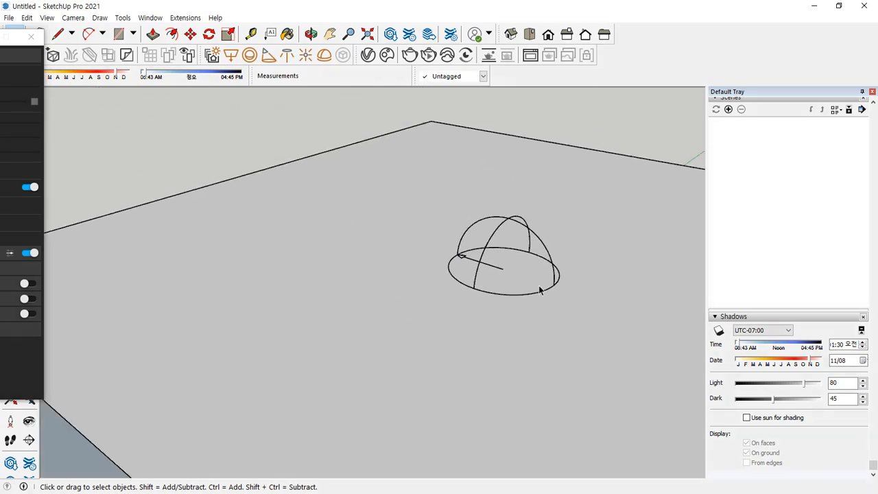
scroll(415, 255, "up", 3)
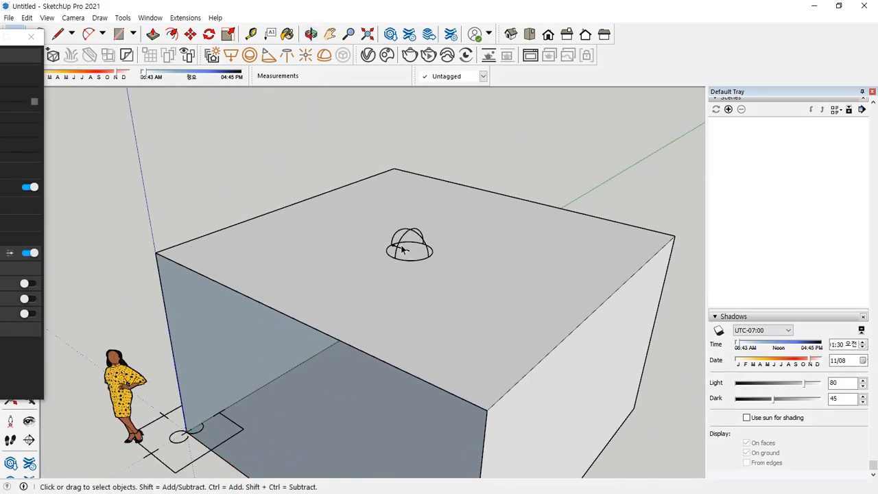
left_click(405, 250)
left_click(397, 250)
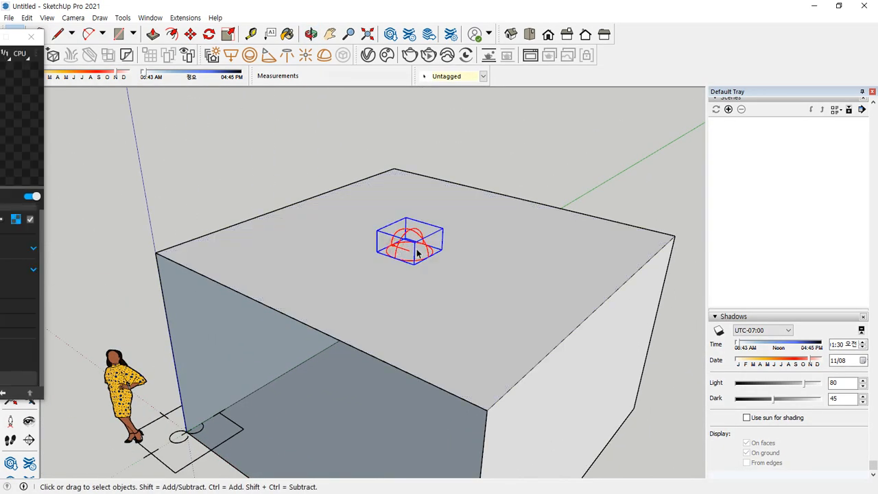
key("q")
left_click(407, 252)
left_click(313, 209)
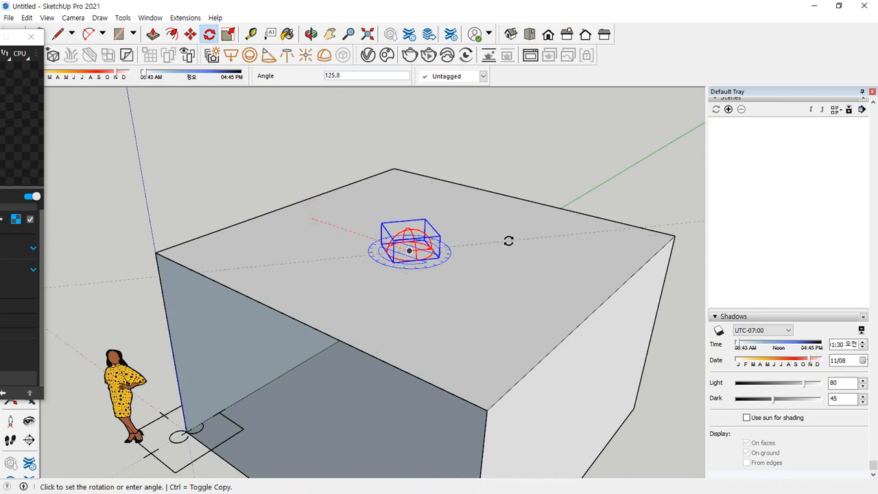
type("150")
key("Return")
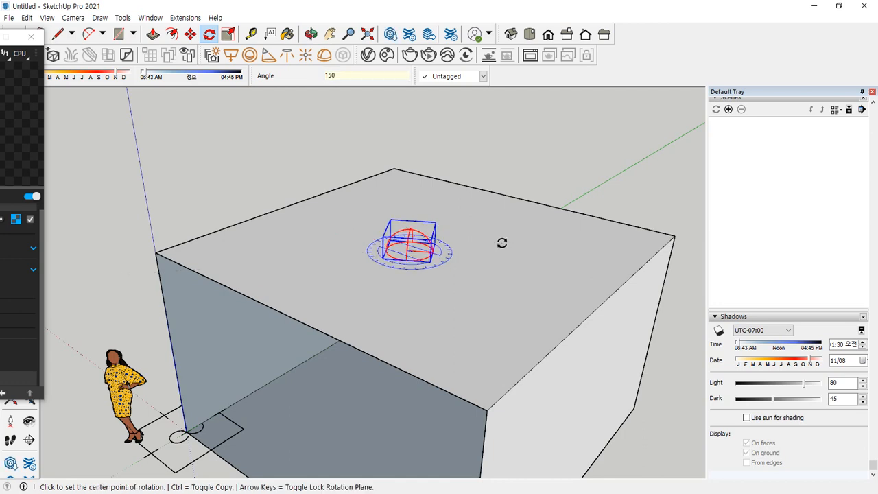
- Render the exterior view with the rotated dome light and enlarge the render window
mouse_move(672, 240)
left_mouse_down()
mouse_move(265, 285)
mouse_move(269, 262)
mouse_move(252, 302)
left_mouse_up()
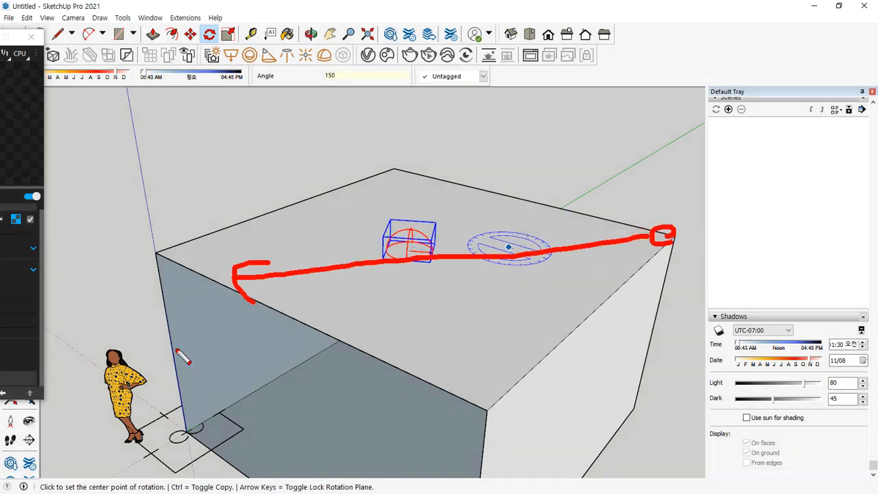
left_click_drag(109, 385, 113, 364)
key("Escape")
scroll(326, 284, "down", 3)
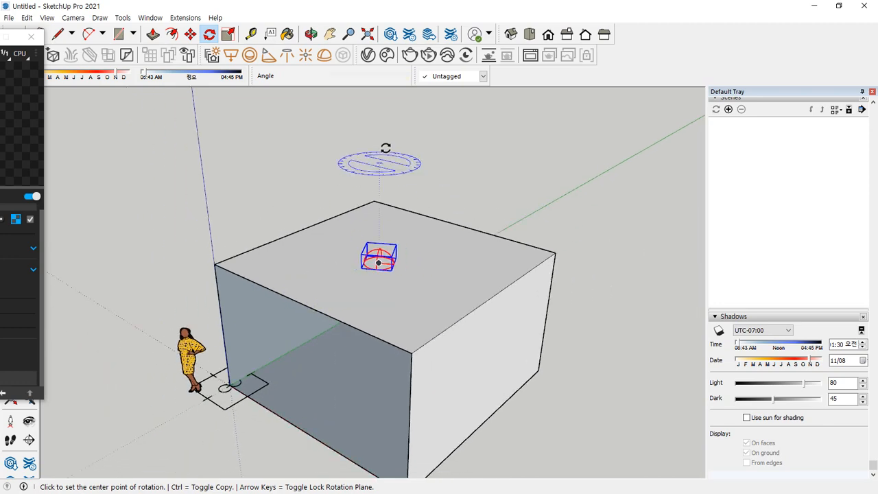
left_click(410, 56)
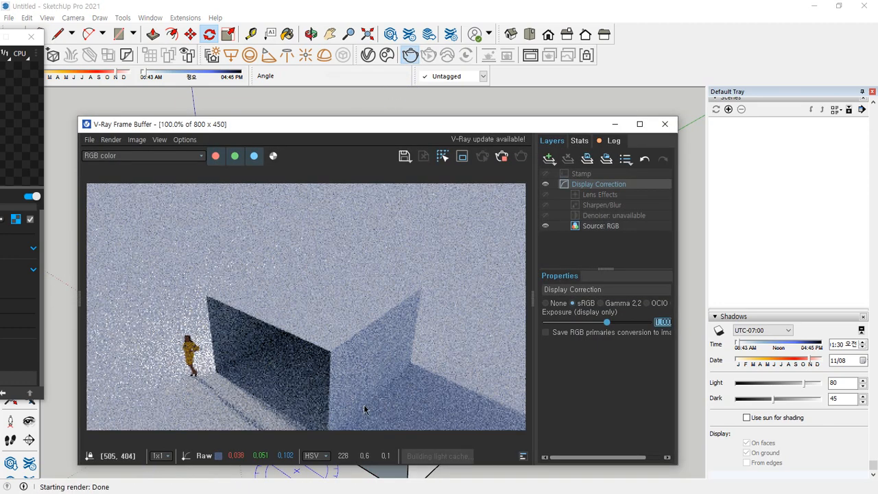
left_click_drag(382, 125, 496, 44)
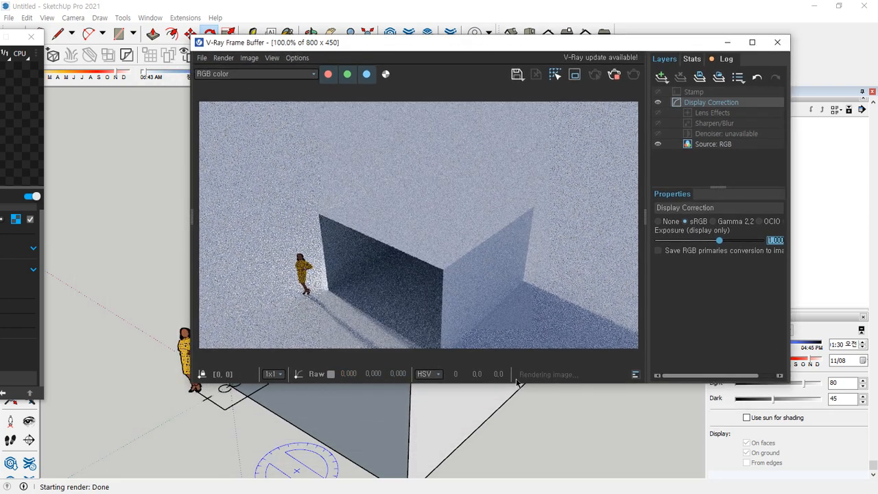
left_click_drag(513, 384, 511, 478)
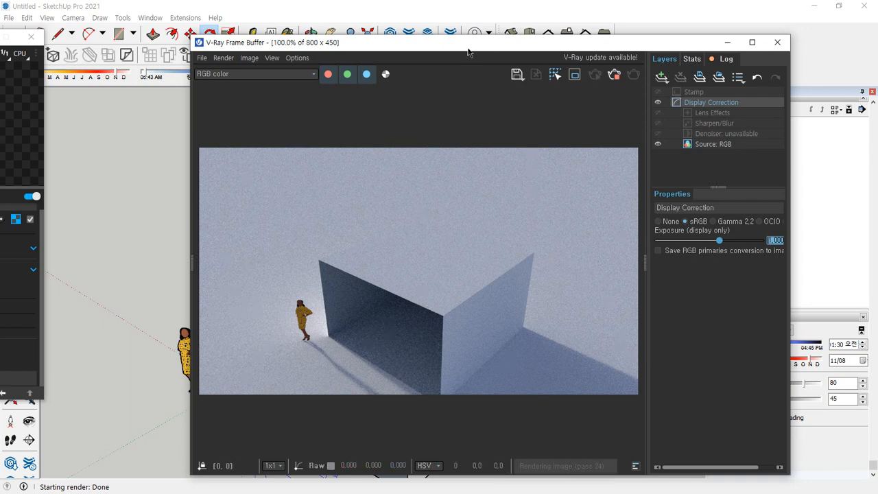
- Compare the dome light's orientation on the roof with the shadow direction in the render
left_click_drag(457, 44, 448, 311)
mouse_move(389, 264)
left_mouse_down()
mouse_move(604, 269)
mouse_move(600, 283)
left_mouse_up()
mouse_move(348, 260)
left_mouse_down()
mouse_move(240, 260)
mouse_move(270, 283)
left_mouse_up()
key("Escape")
left_click_drag(438, 313, 446, 79)
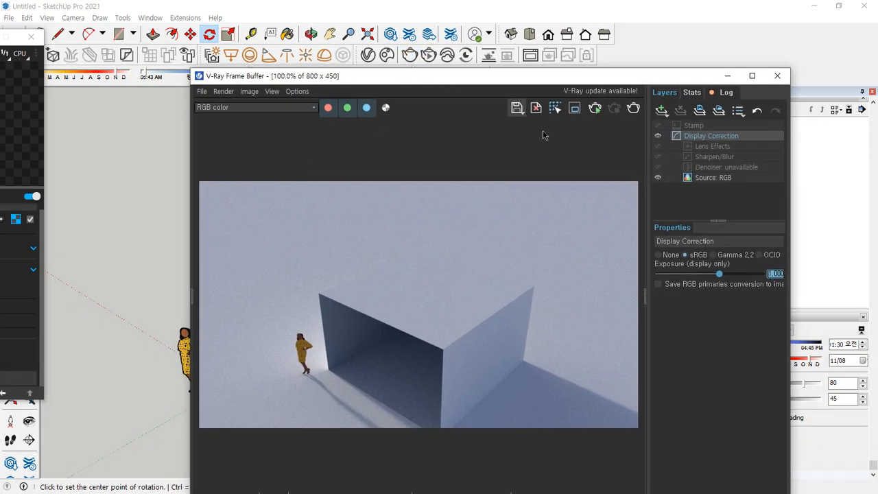
- Enable Use Transform for the dome light in the asset editor and render the exterior view again
left_click_drag(10, 37, 150, 34)
left_click_drag(45, 33, 328, 9)
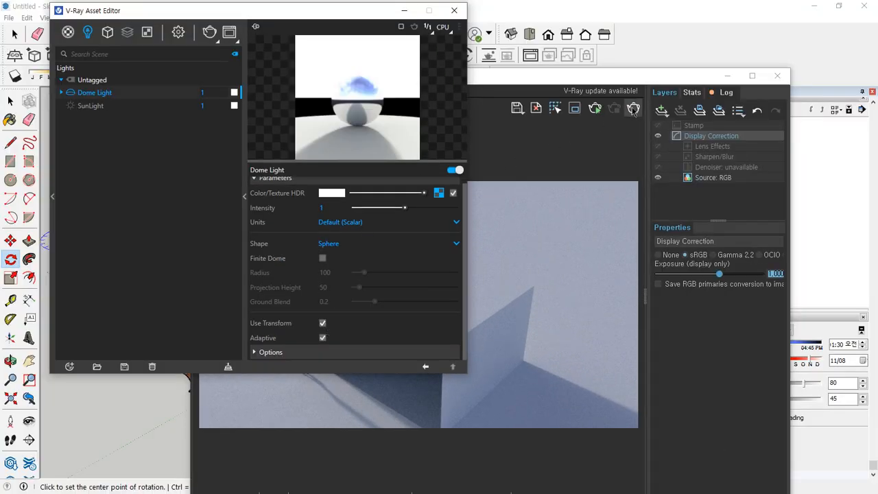
left_click(633, 109)
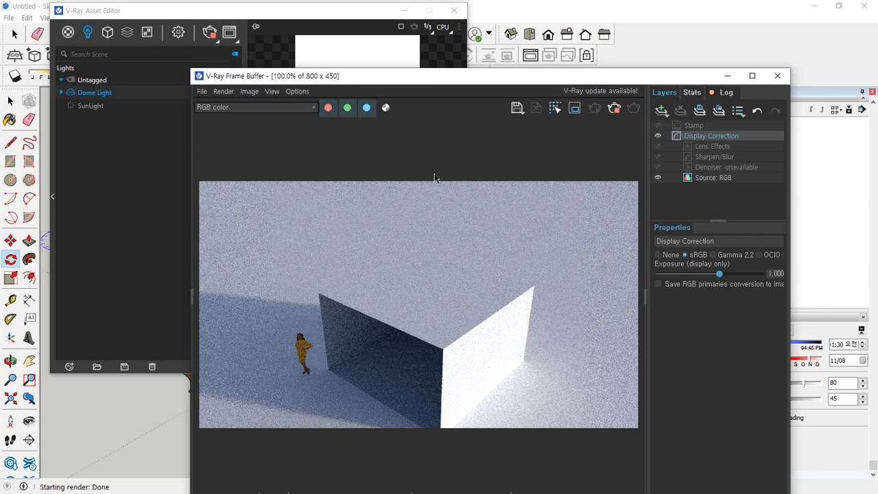
- Review the dome light's Use Transform and Adaptive settings against the updated render
left_click(301, 13)
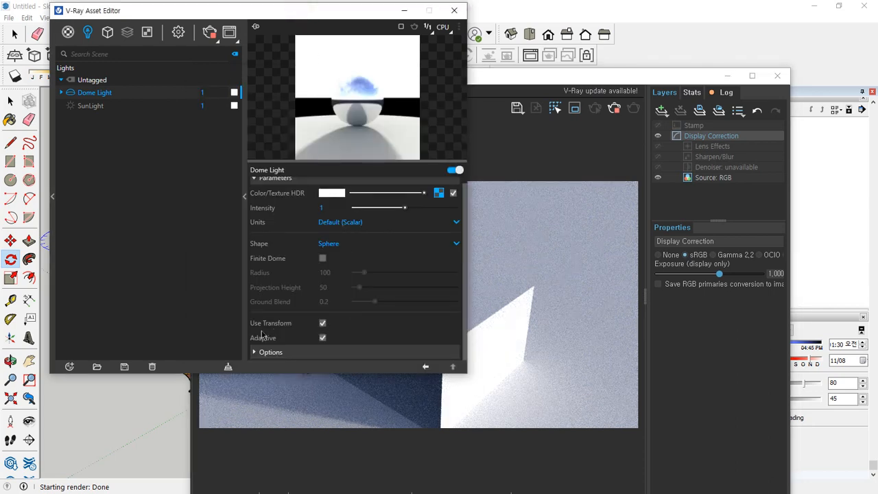
left_click_drag(239, 331, 368, 332)
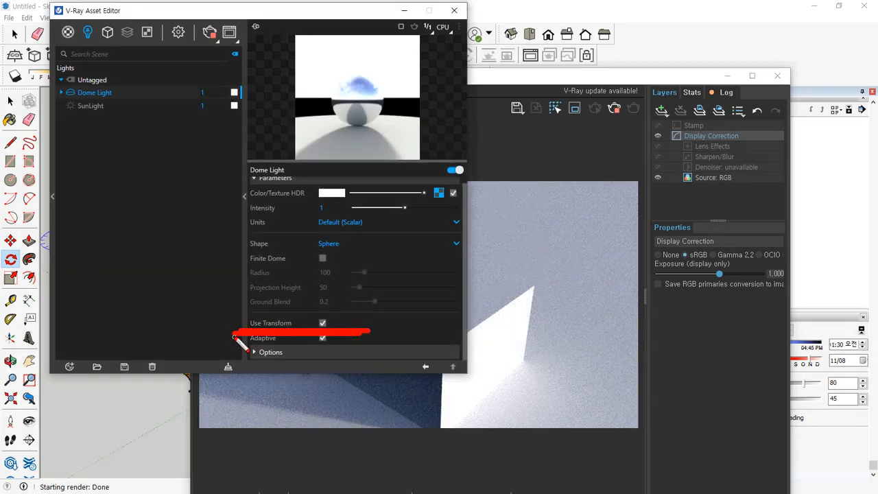
left_click_drag(235, 336, 395, 340)
left_click(525, 78)
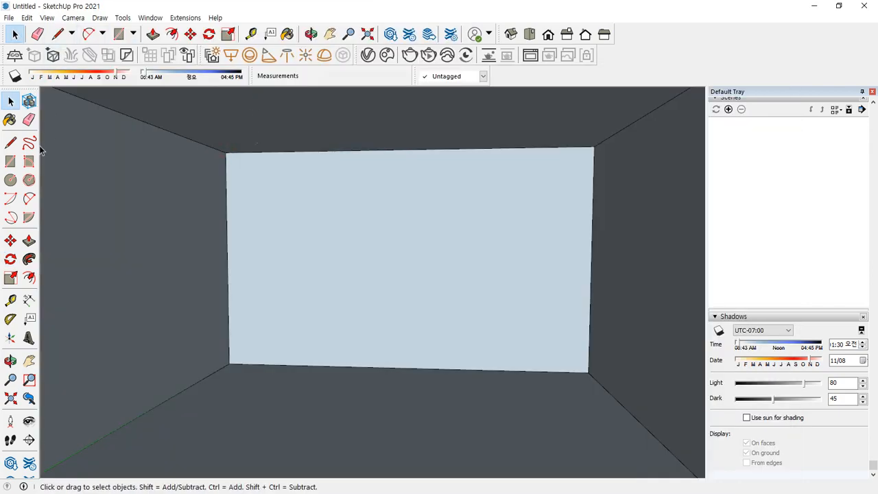
- Select all connected geometry of the room from the interior view and make it a group
triple_click(389, 280)
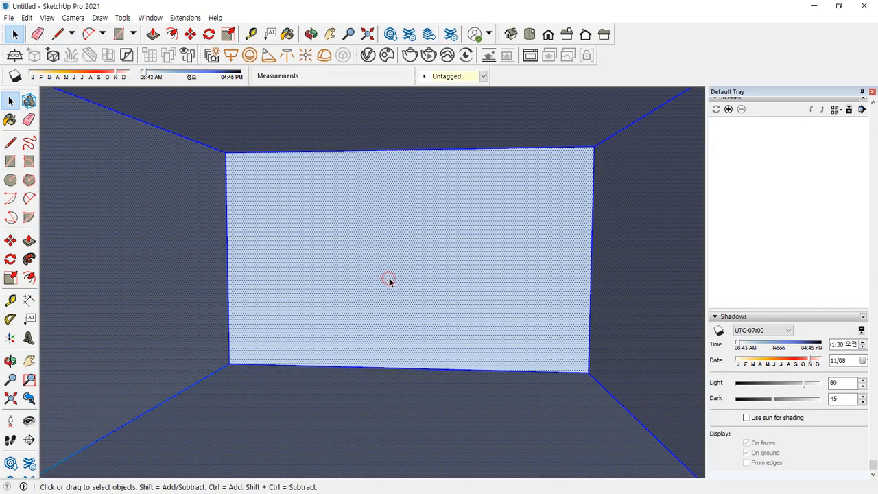
right_click(389, 280)
left_click(434, 367)
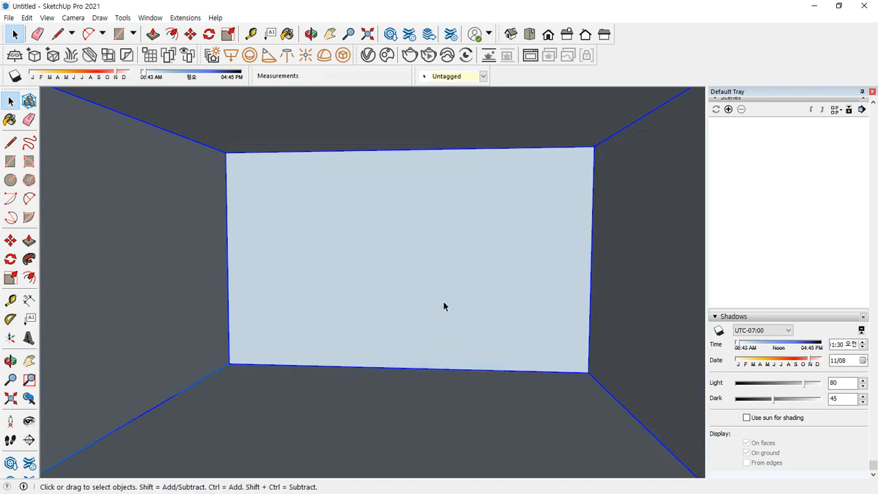
- Draw a circle of about 205 mm radius on the floor near the rear left corner and extrude it upward about 1281 mm
left_click(11, 181)
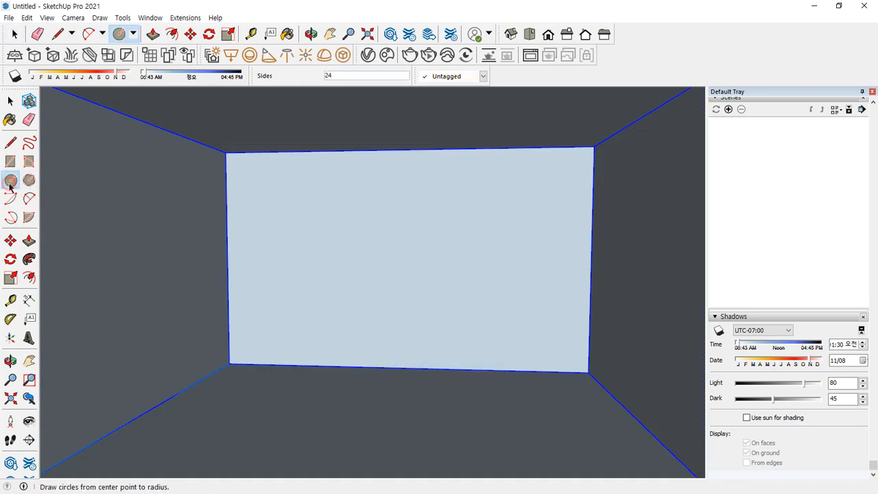
left_click(273, 408)
left_click(280, 396)
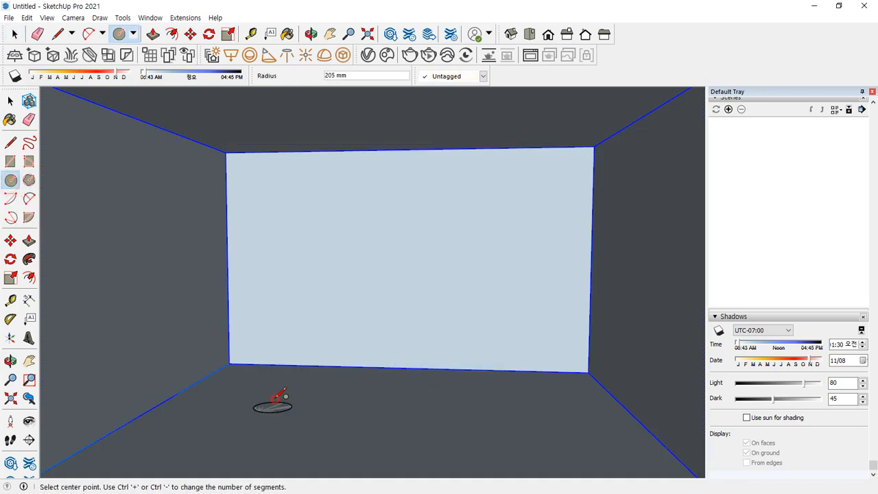
key("p")
left_click(276, 410)
left_click(260, 293)
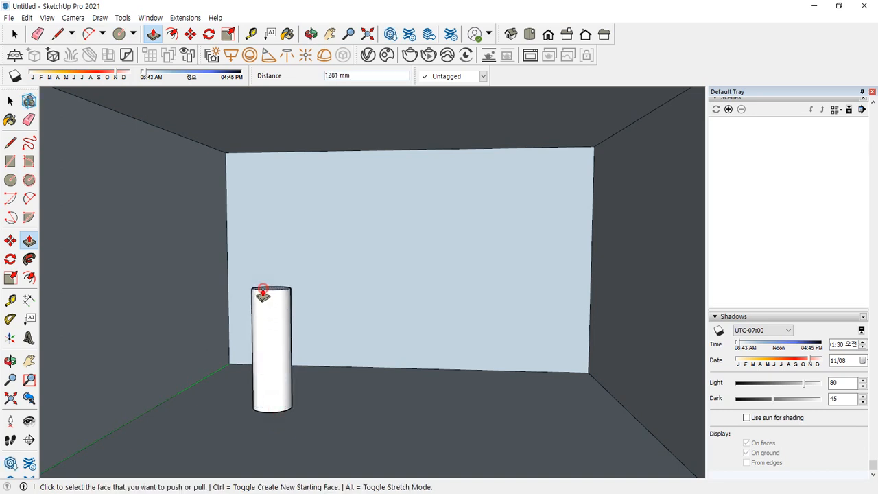
- Draw a rectangle on the floor opposite the cylinder and extrude it upward into a tall box
key("space")
left_click(11, 160)
left_click(482, 426)
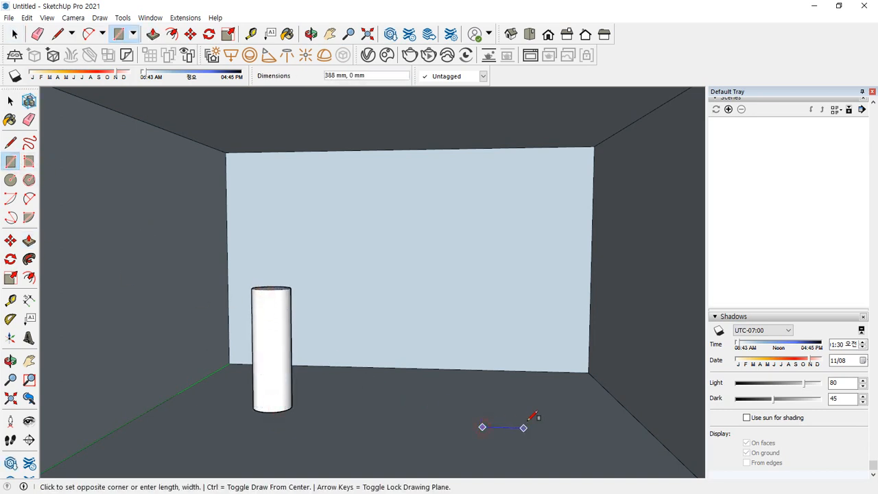
left_click(537, 411)
key("p")
left_click(512, 421)
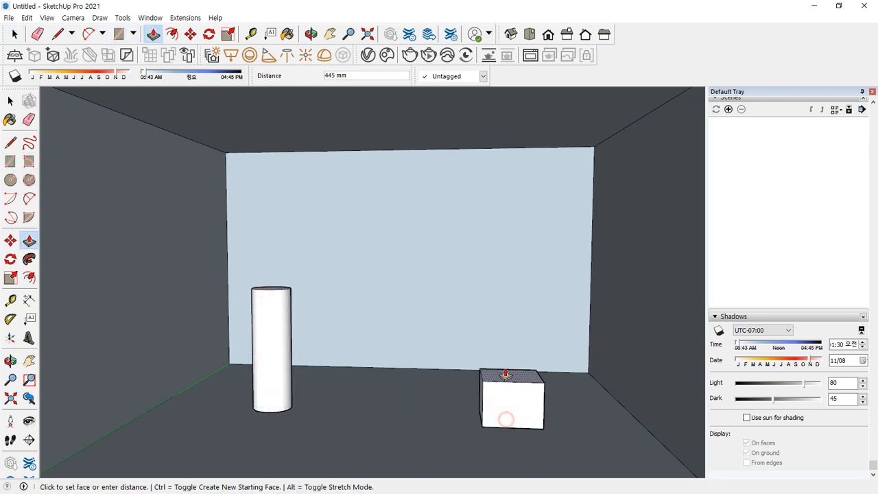
left_click(506, 310)
- Select all connected geometry of the cylinder and of the box and make each one its own group
key("space")
left_click(502, 331)
right_click(503, 331)
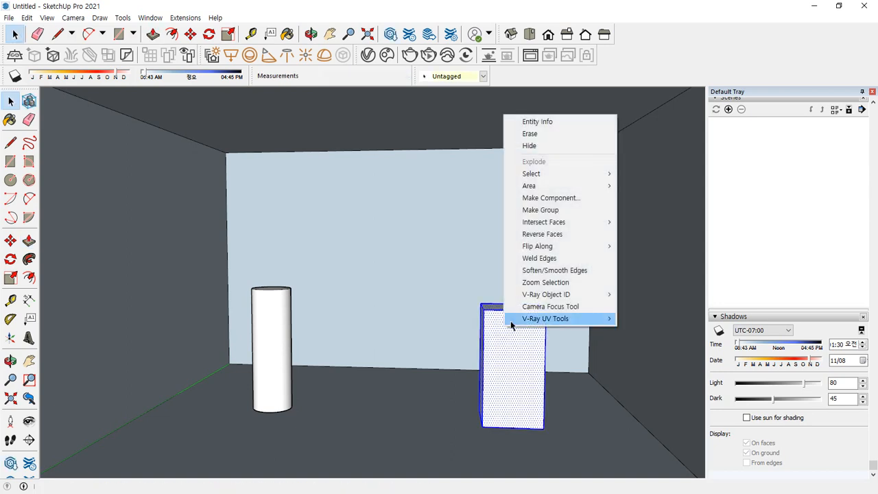
mouse_move(510, 320)
triple_click(282, 304)
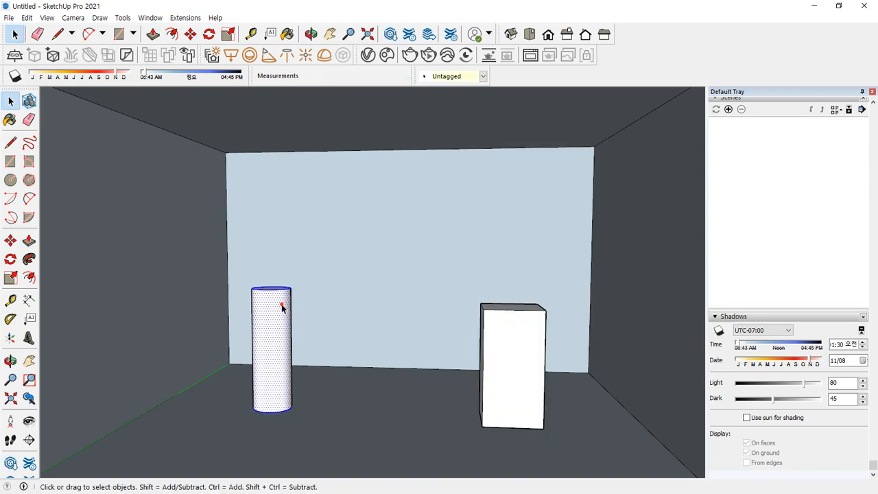
right_click(282, 304)
key("g")
left_click(493, 331)
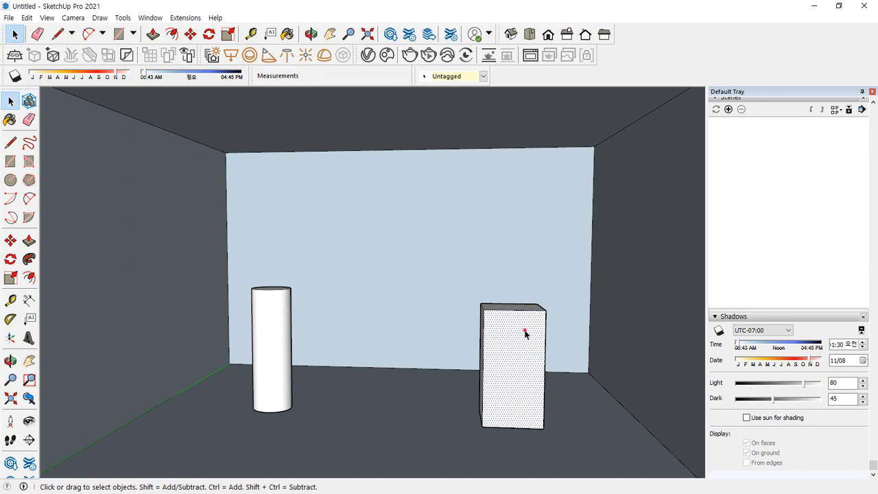
triple_click(525, 333)
key("g")
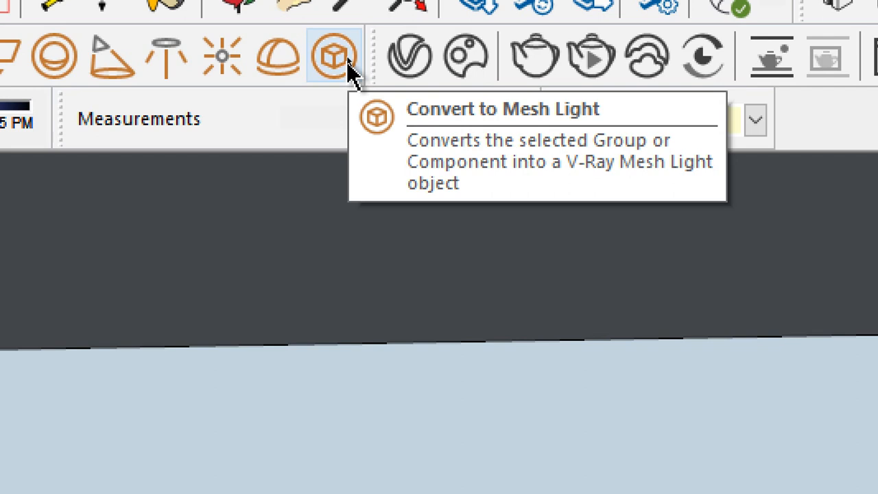
- Convert the box group and the cylinder group into V-Ray mesh lights
left_click(334, 57)
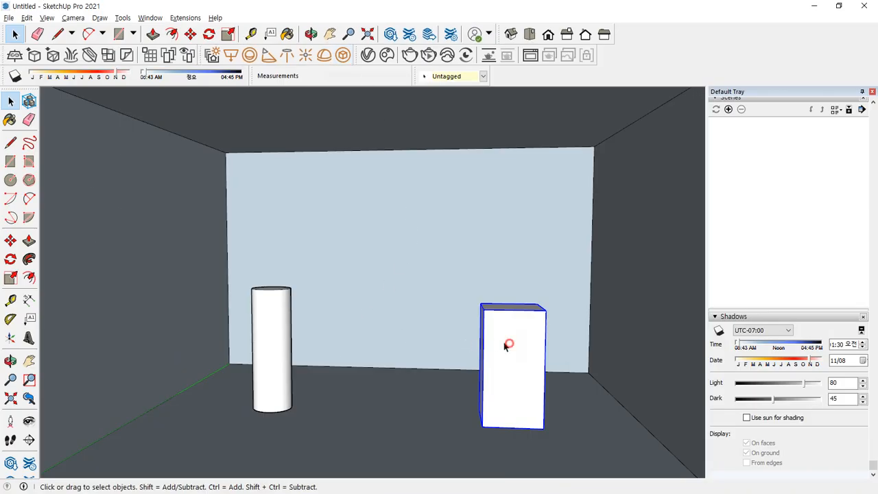
left_click(343, 55)
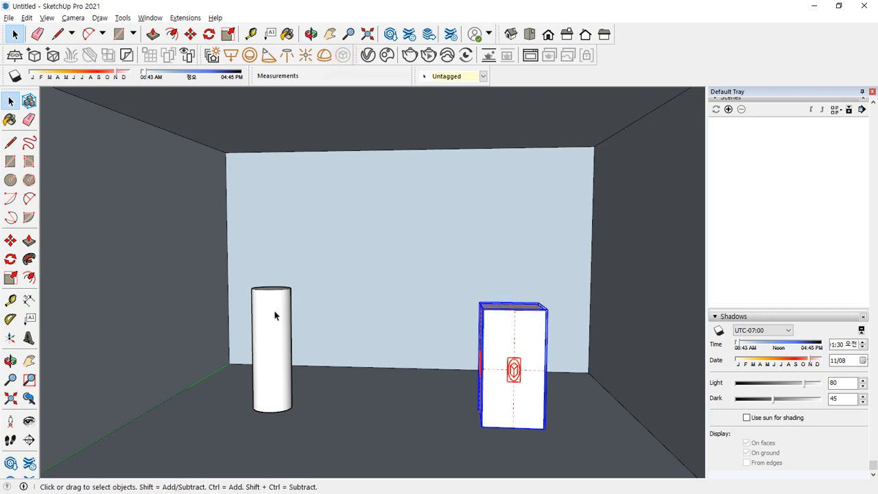
left_click(275, 313)
left_click(343, 56)
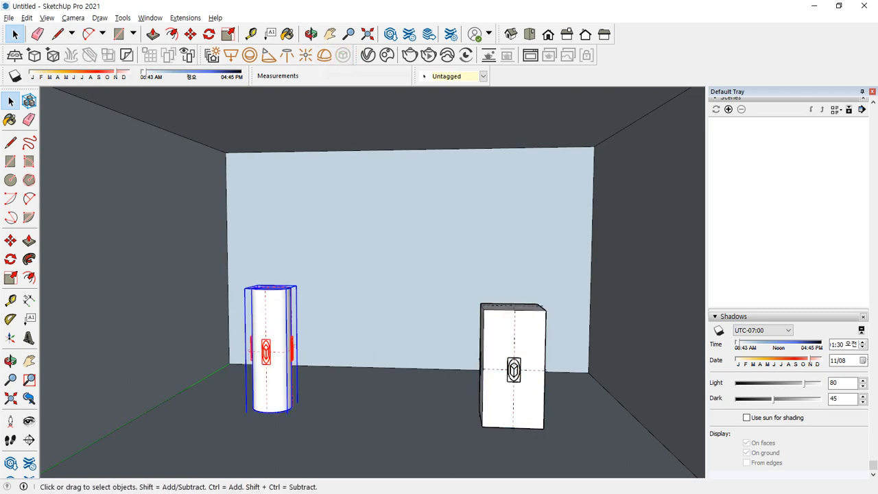
- Delete the Dome Light and the Infinite Plane from the scene's V-Ray assets
left_click_drag(0, 51, 398, 51)
mouse_move(266, 168)
left_mouse_down()
mouse_move(226, 171)
mouse_move(265, 141)
mouse_move(384, 166)
mouse_move(259, 172)
left_mouse_up()
key("Escape")
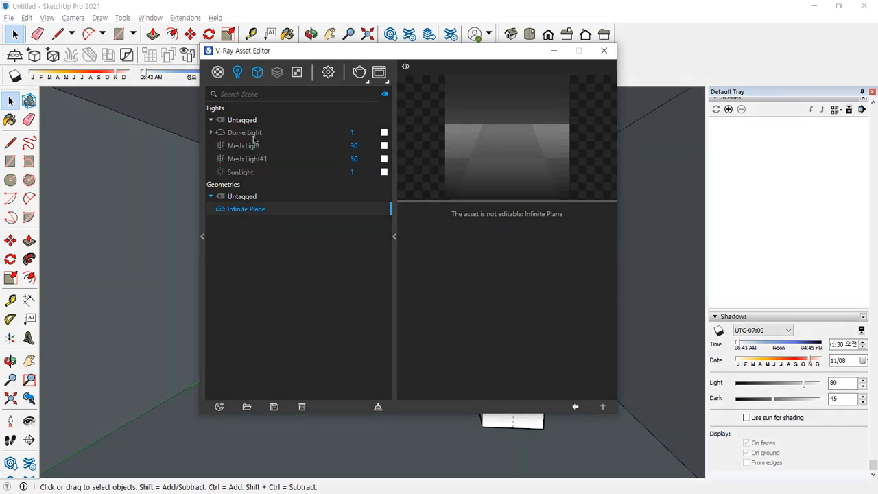
right_click(254, 134)
left_click(266, 201)
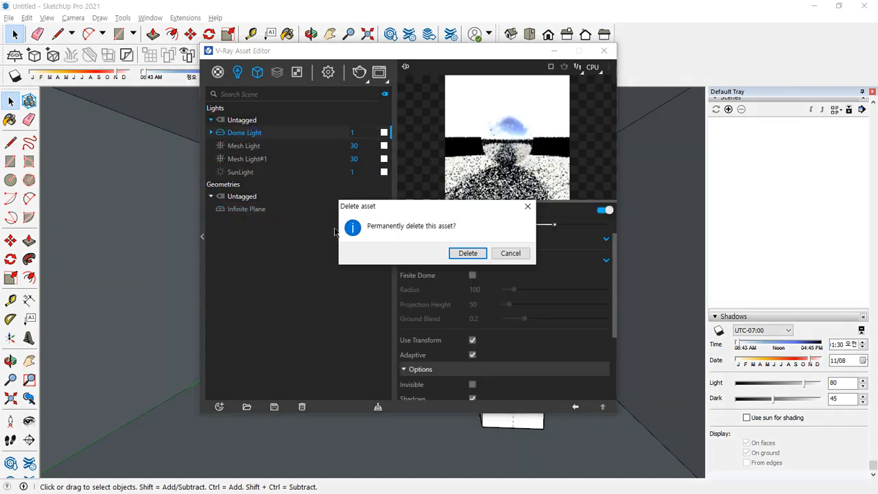
left_click(462, 254)
left_click(254, 198)
right_click(254, 198)
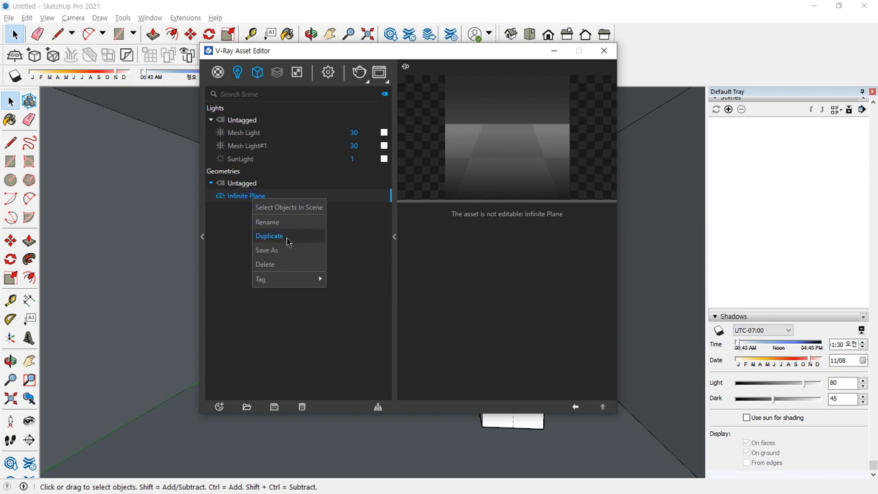
left_click(280, 264)
left_click(464, 253)
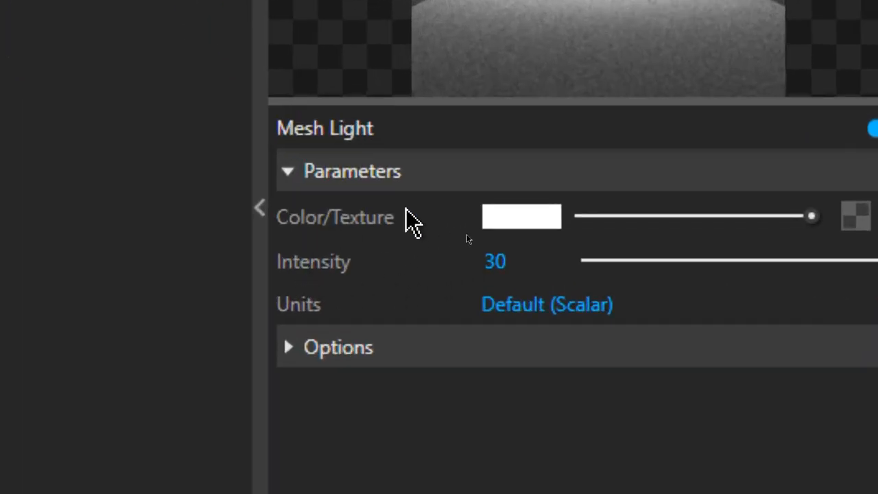
- Expand the Mesh Light's Options and render the room with the box and cylinder lights
left_click(370, 347)
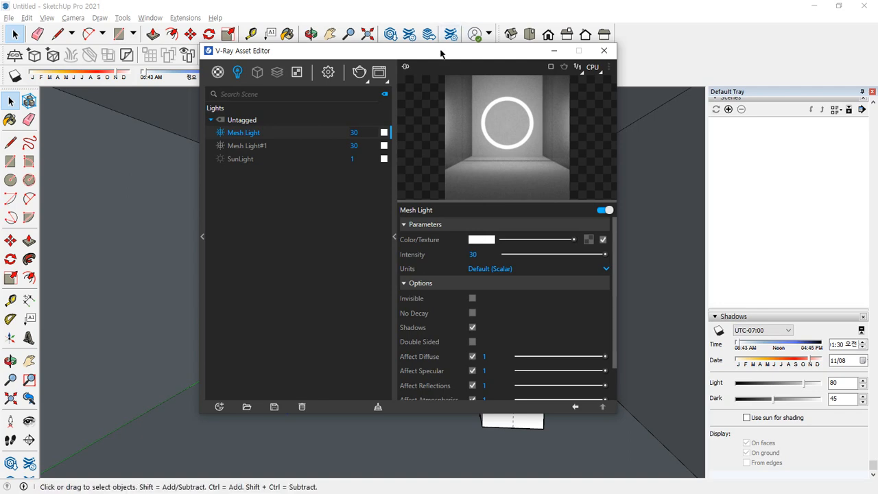
left_click_drag(441, 53, 0, 83)
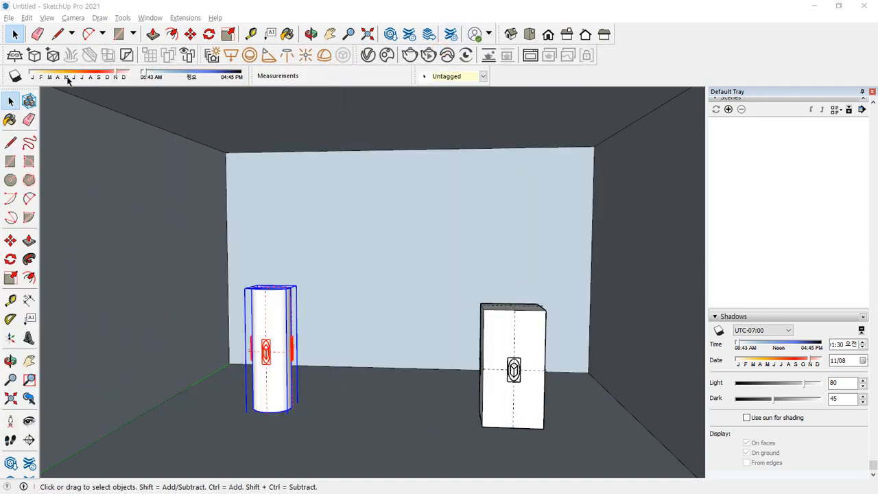
left_click(412, 60)
left_click_drag(296, 128, 336, 35)
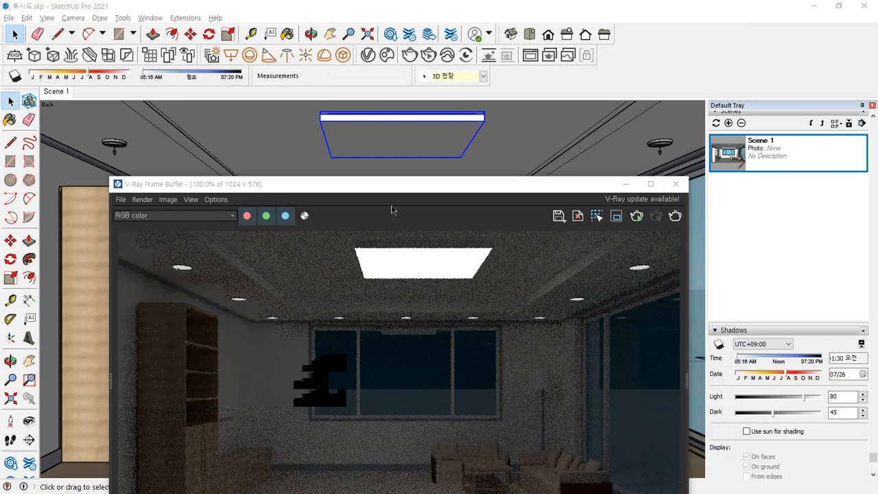
- In the living room model, delete Rectangle Light#1 from the V-Ray assets
left_click_drag(399, 186, 0, 165)
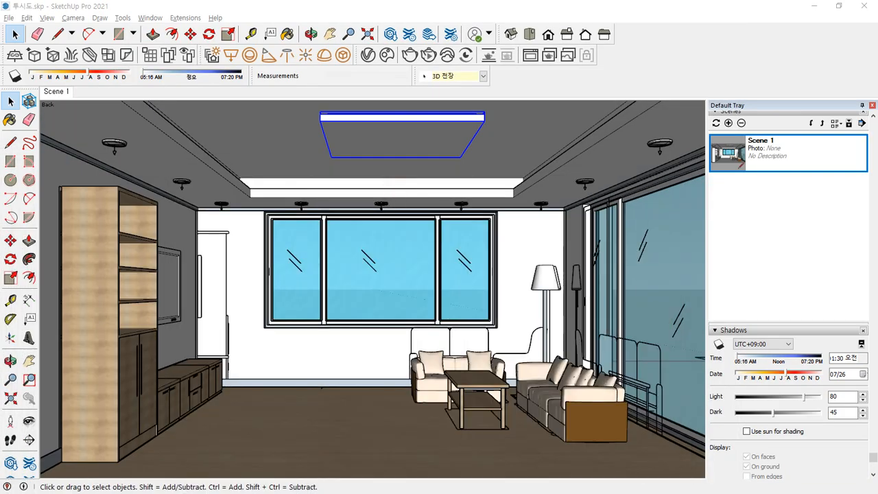
left_click(368, 54)
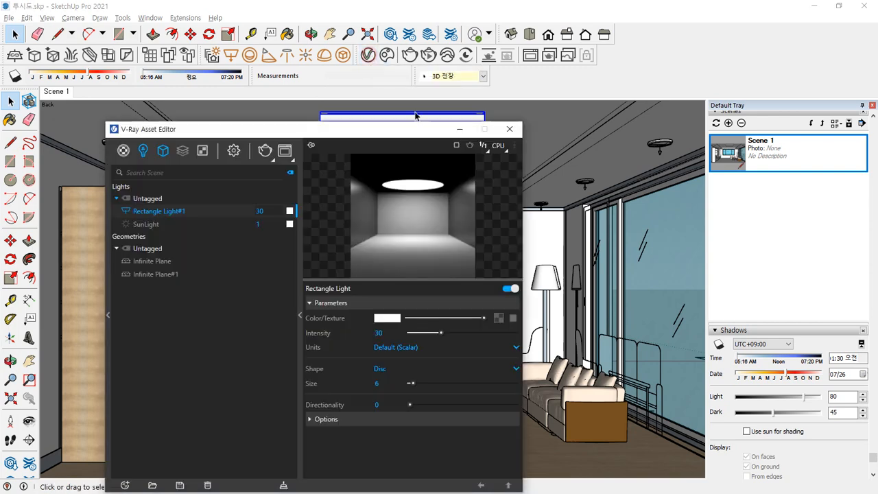
right_click(164, 217)
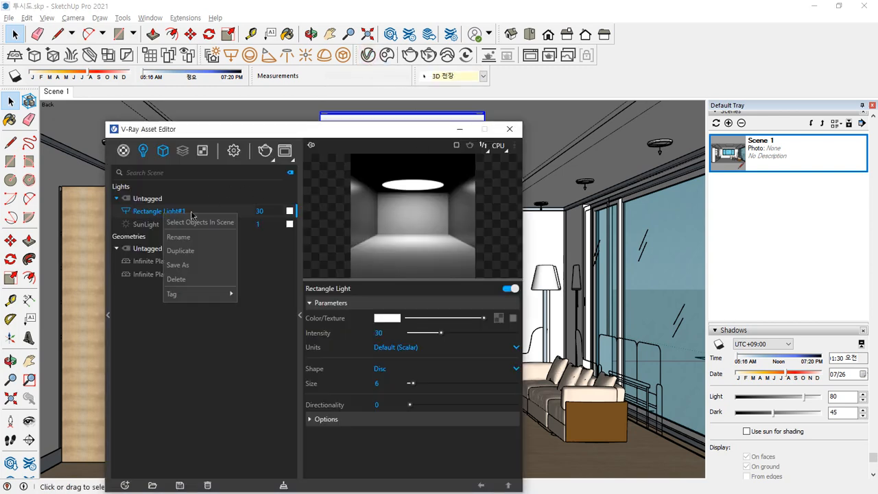
left_click(172, 277)
left_click(466, 252)
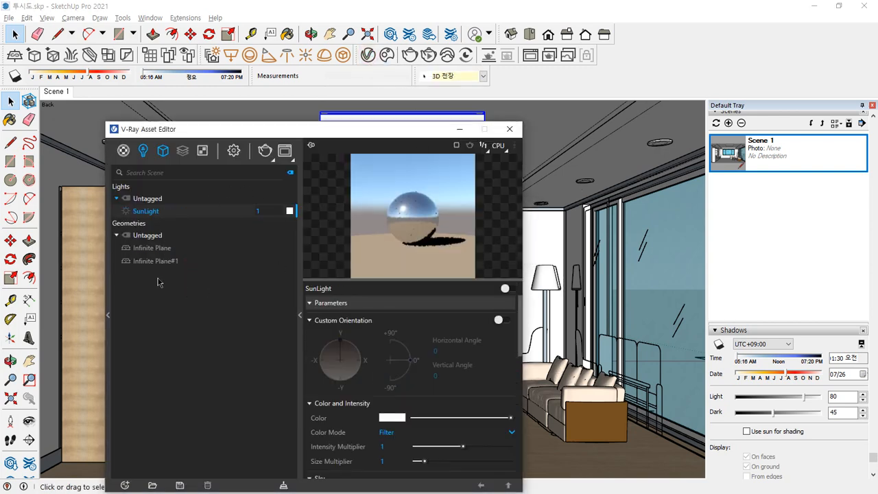
- Delete Infinite Plane and Infinite Plane#1 from the living room's V-Ray assets and close the asset editor
left_click(165, 263)
right_click(164, 254)
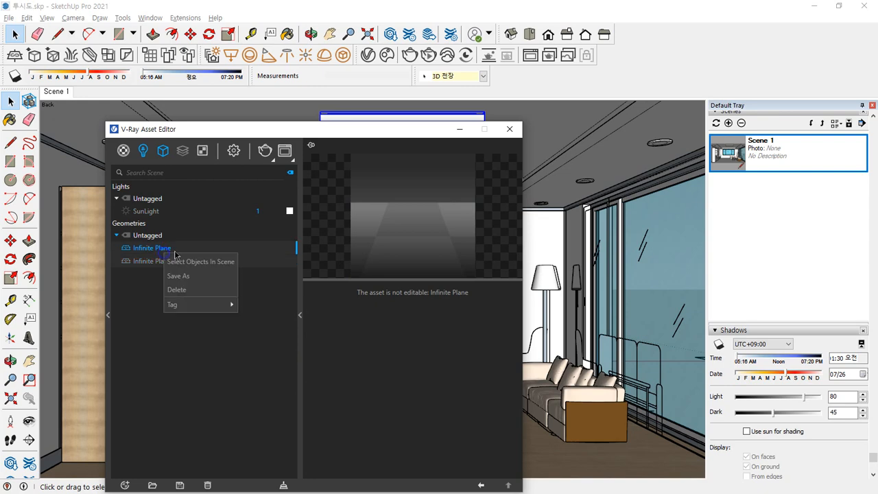
left_click(208, 290)
left_click(464, 253)
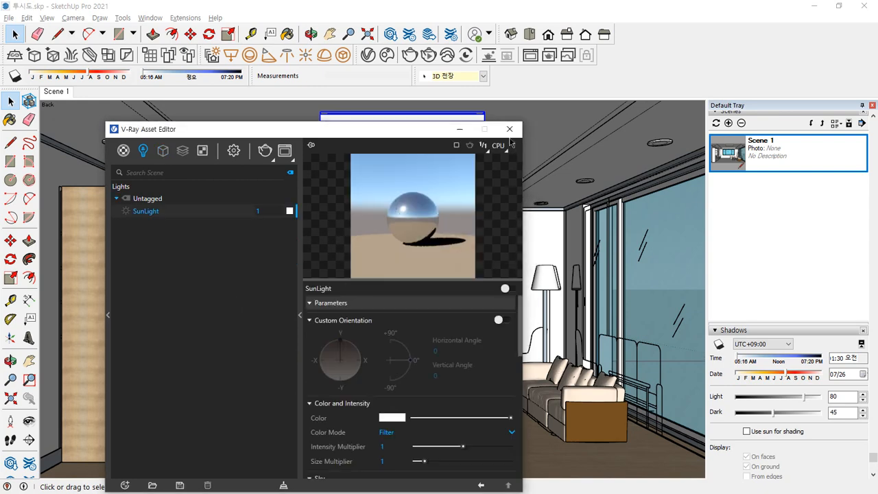
left_click(510, 129)
- Convert the large rectangular ceiling light fixture into a V-Ray mesh light
middle_click_drag(403, 140, 405, 147)
key("ctrl+2")
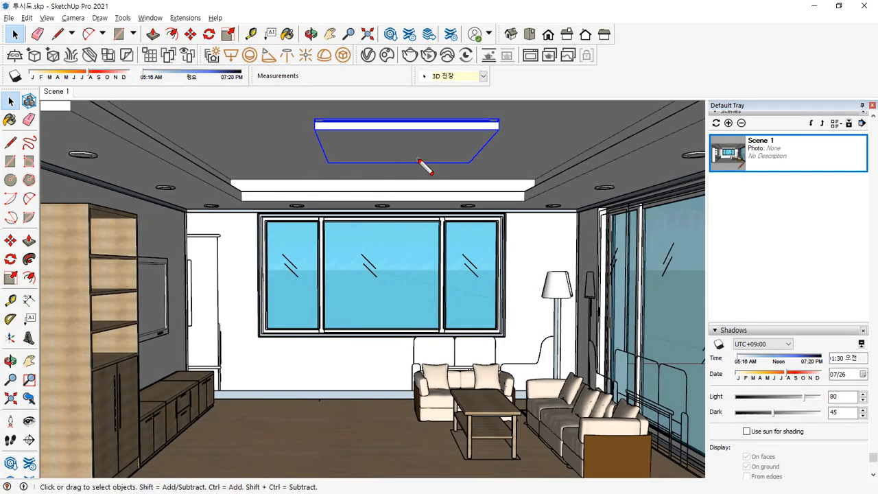
mouse_move(418, 163)
left_mouse_down()
mouse_move(323, 103)
mouse_move(501, 136)
mouse_move(360, 174)
left_mouse_up()
key("Escape")
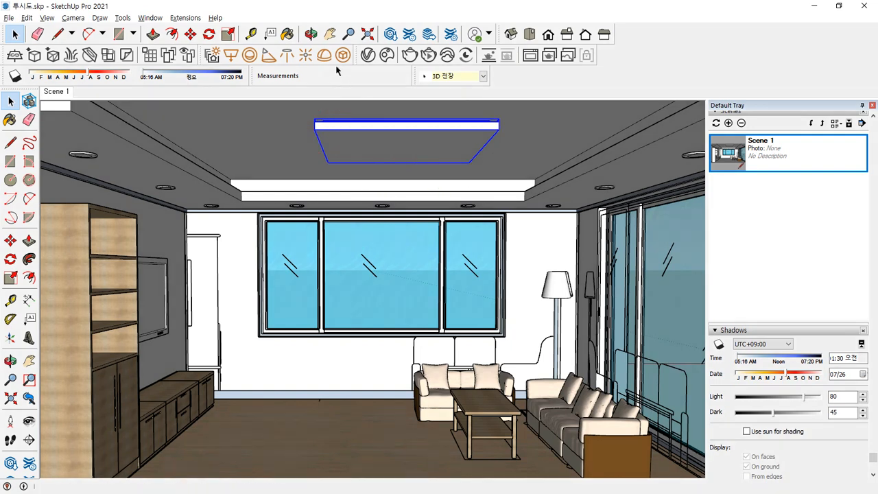
left_click(343, 55)
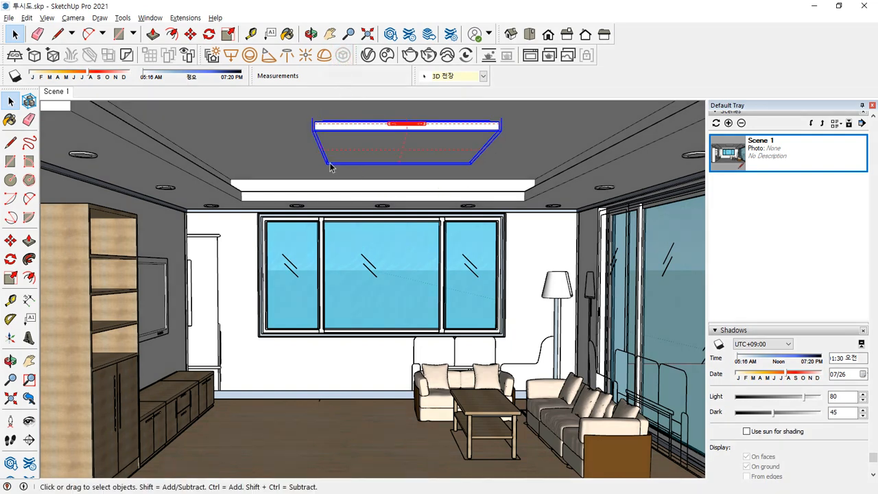
- Select all the ceiling downlights together and try to convert them to mesh lights at once
left_click(82, 156)
left_click(168, 190, "ctrl")
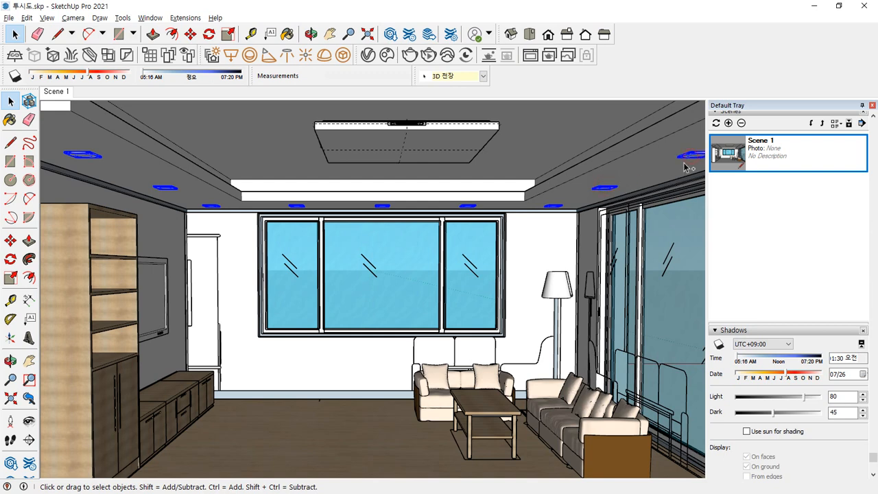
left_click(344, 57)
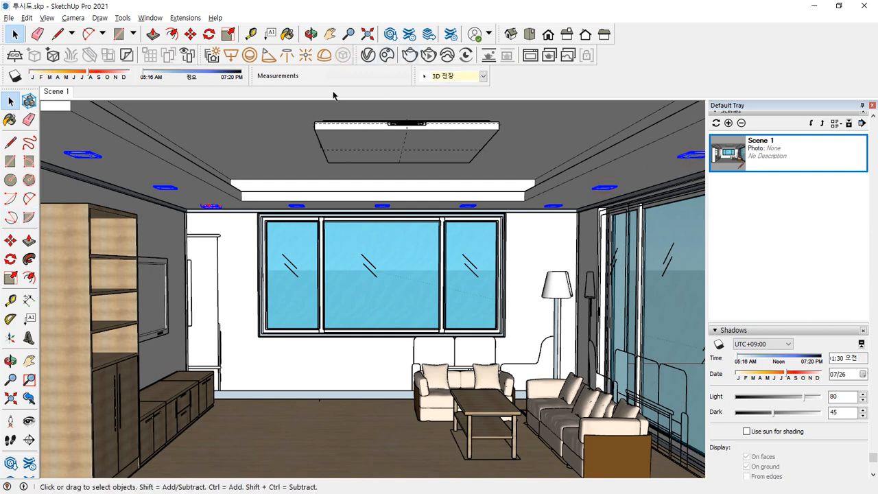
- Open the list of scene lights in the asset editor and render the living room with its mesh lights
left_click(368, 54)
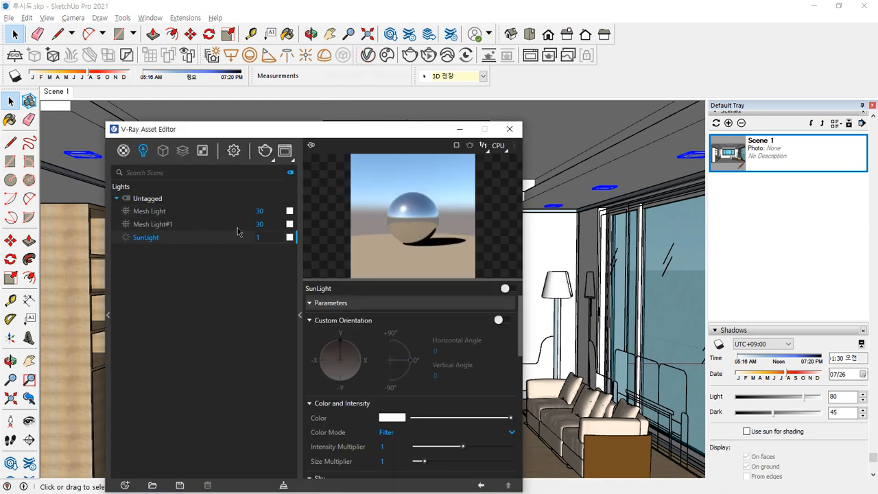
left_click_drag(329, 131, 423, 71)
left_click_drag(0, 130, 500, 38)
left_click(669, 69)
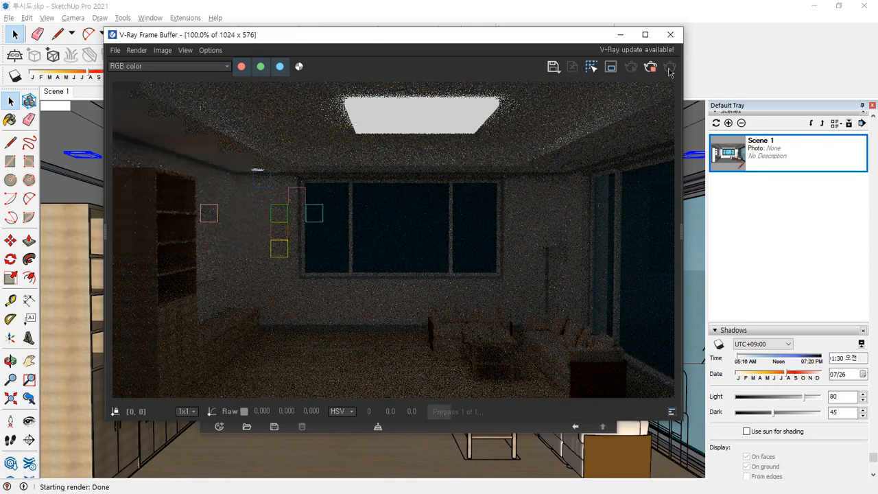
left_click_drag(495, 37, 587, 70)
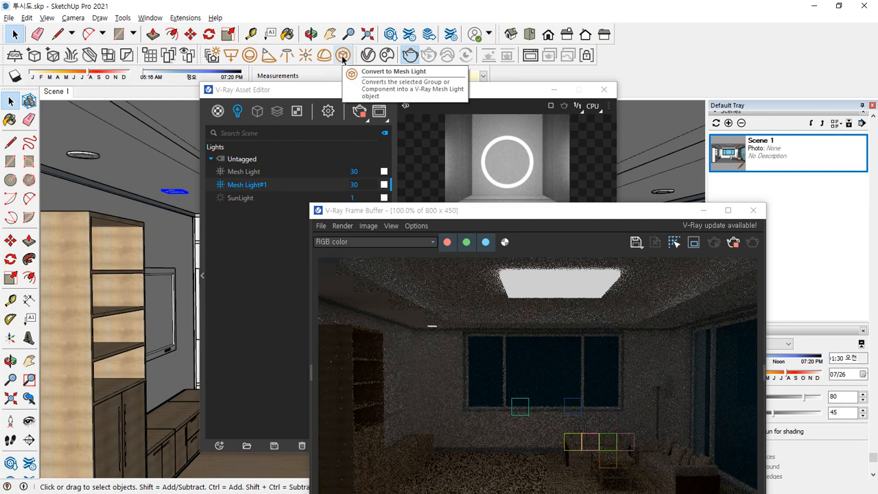
- Convert the remaining ceiling downlights around the room into mesh lights one at a time
left_click(343, 59)
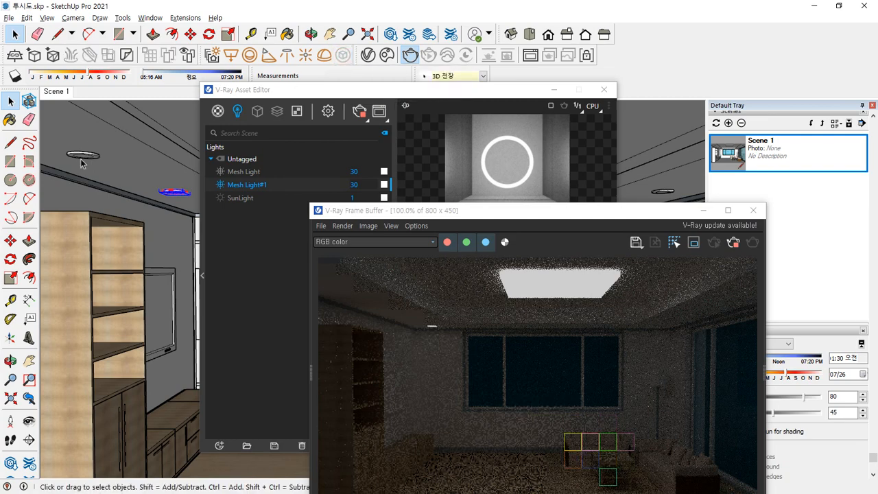
left_click(81, 163)
left_click(343, 54)
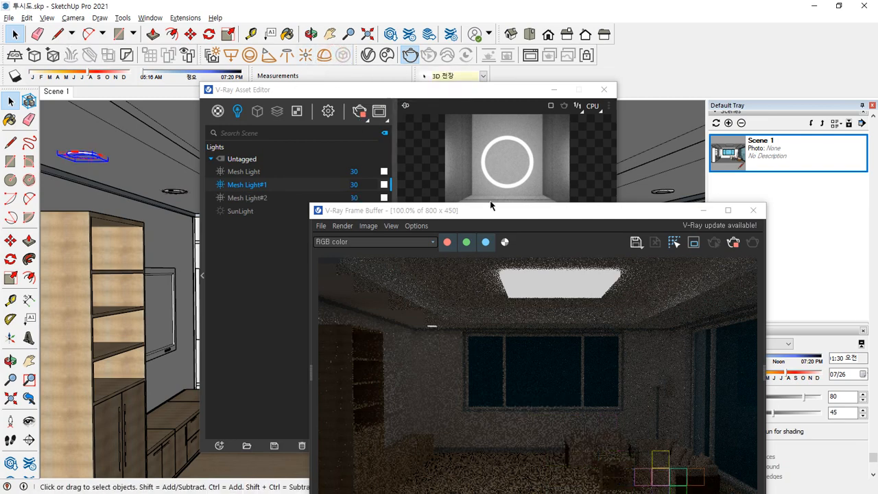
left_click_drag(525, 210, 0, 168)
left_click_drag(353, 89, 0, 92)
left_click_drag(1, 168, 493, 257)
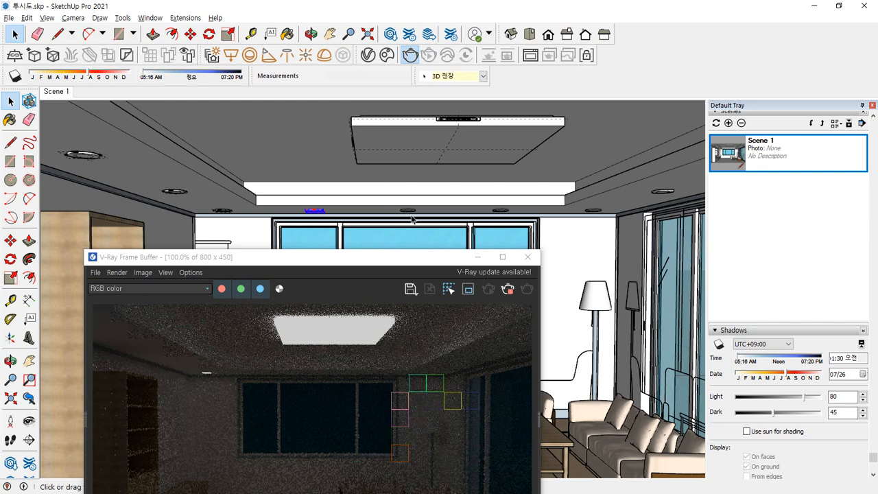
left_click(498, 213)
left_click(350, 59)
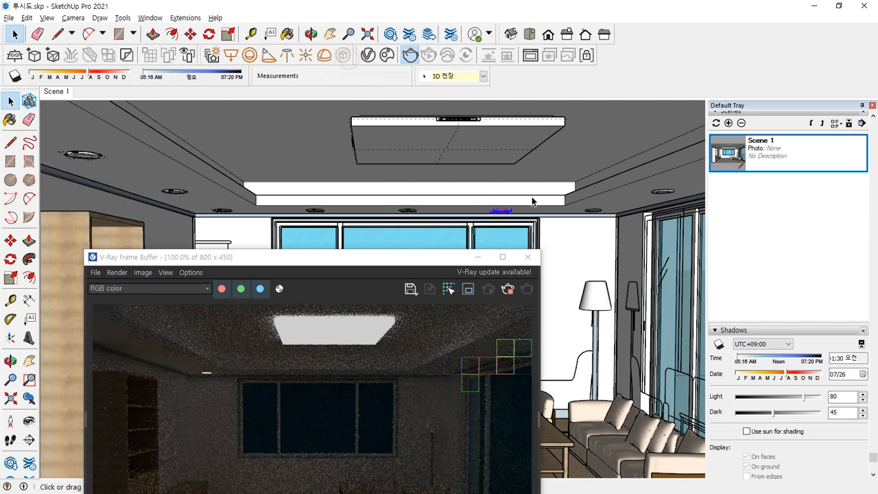
left_click(594, 213)
left_click(345, 56)
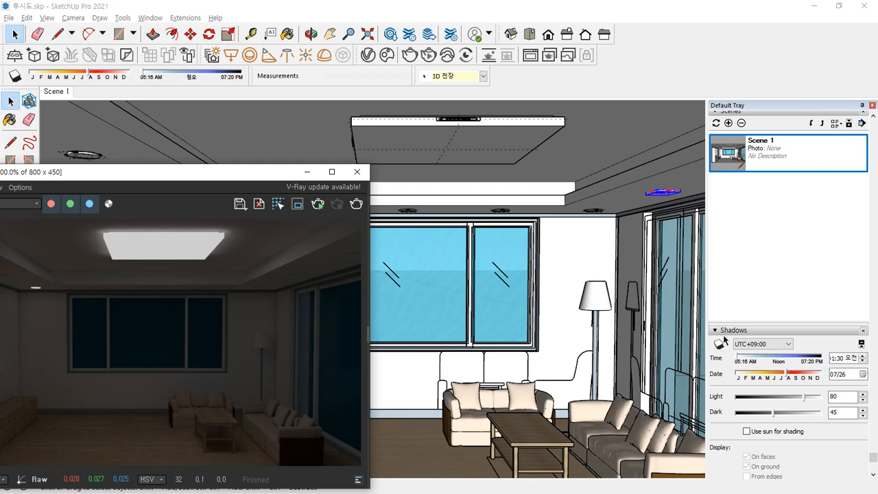
- Convert the floor lamp's shade into a mesh light and render the living room again
left_click(595, 316)
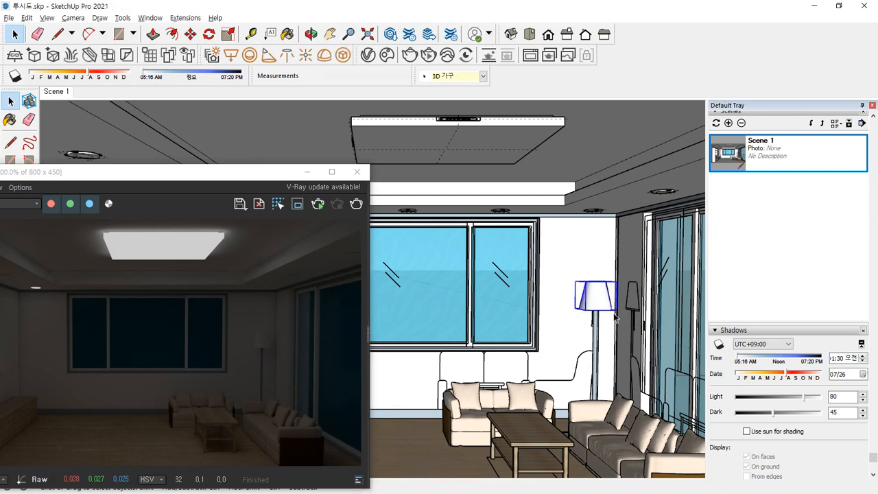
left_click(343, 55)
left_click_drag(246, 173, 501, 89)
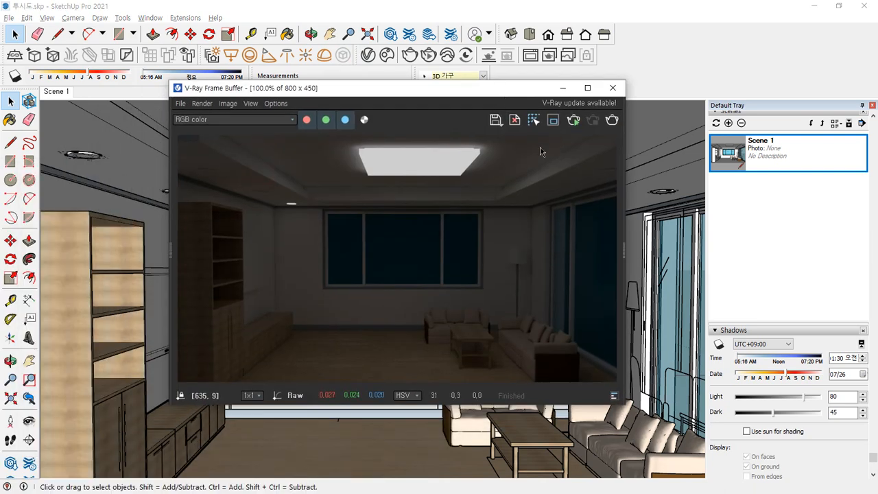
left_click(612, 119)
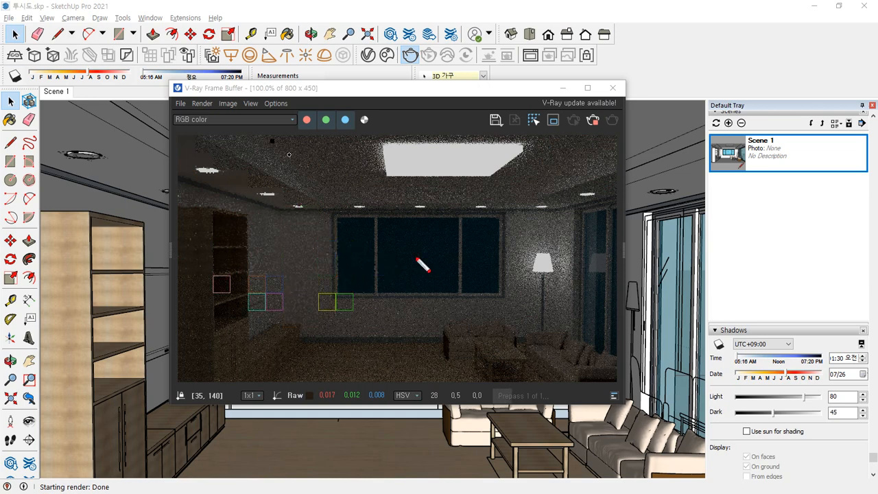
mouse_move(551, 282)
left_mouse_down()
mouse_move(528, 247)
mouse_move(571, 285)
mouse_move(524, 243)
mouse_move(570, 288)
mouse_move(534, 236)
left_mouse_up()
mouse_move(471, 180)
left_mouse_down()
mouse_move(396, 159)
mouse_move(437, 153)
left_mouse_up()
mouse_move(208, 191)
left_mouse_down()
mouse_move(192, 155)
mouse_move(220, 177)
left_mouse_up()
mouse_move(272, 208)
left_mouse_down()
mouse_move(257, 208)
mouse_move(268, 205)
left_mouse_up()
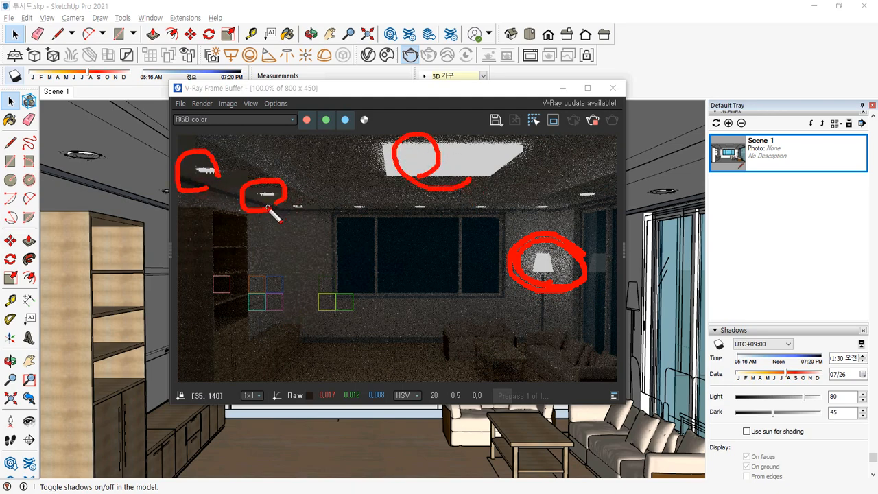
key("Escape")
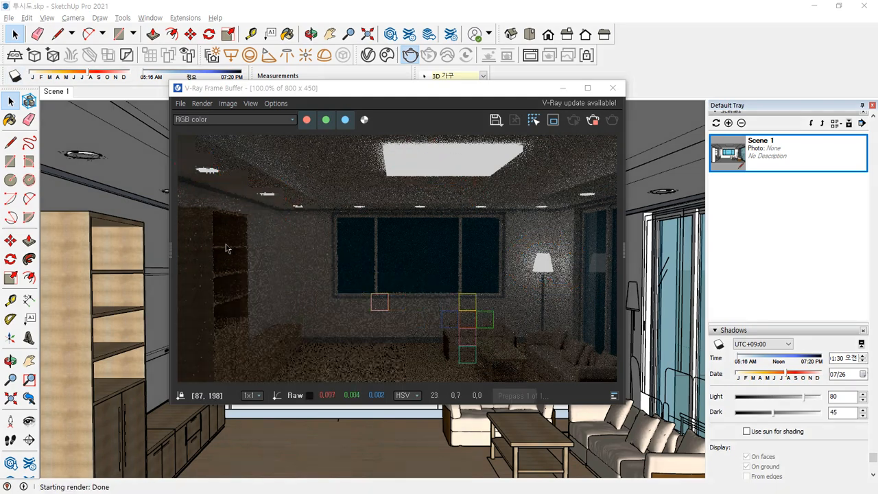